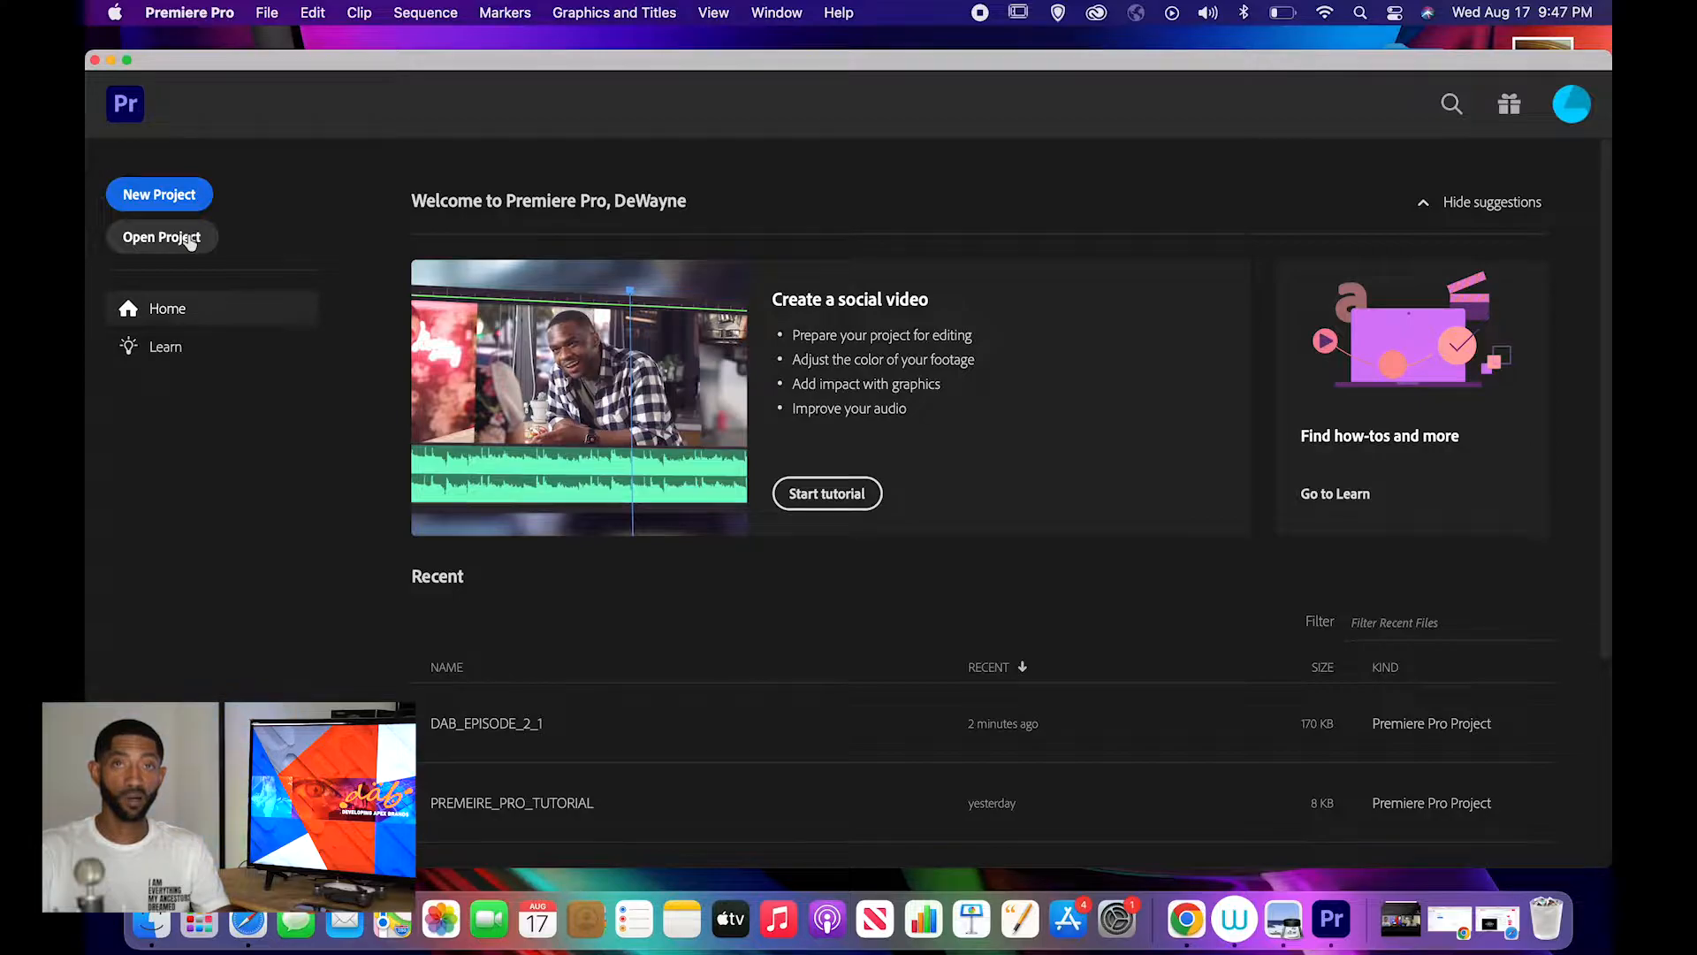
- Start a new project and name it "Test Video"
{"action": "scroll", "coordinate": [729, 750], "scroll_direction": "down", "scroll_amount": 5}
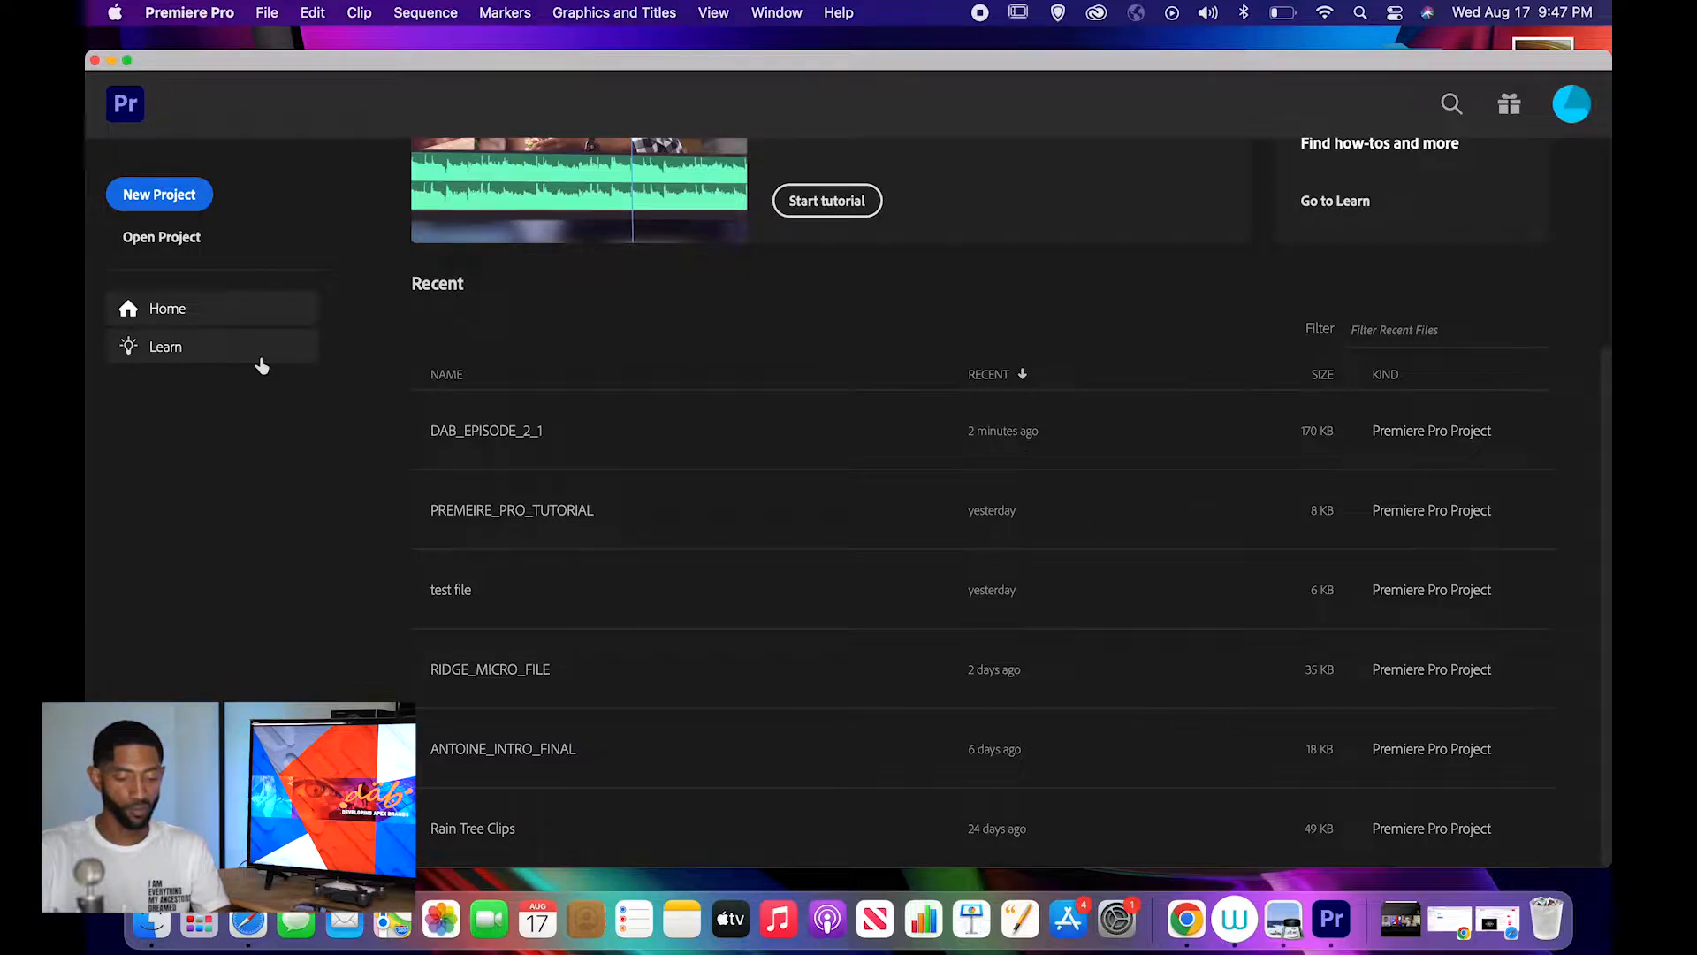
{"action": "scroll", "coordinate": [485, 467], "scroll_direction": "up", "scroll_amount": 4}
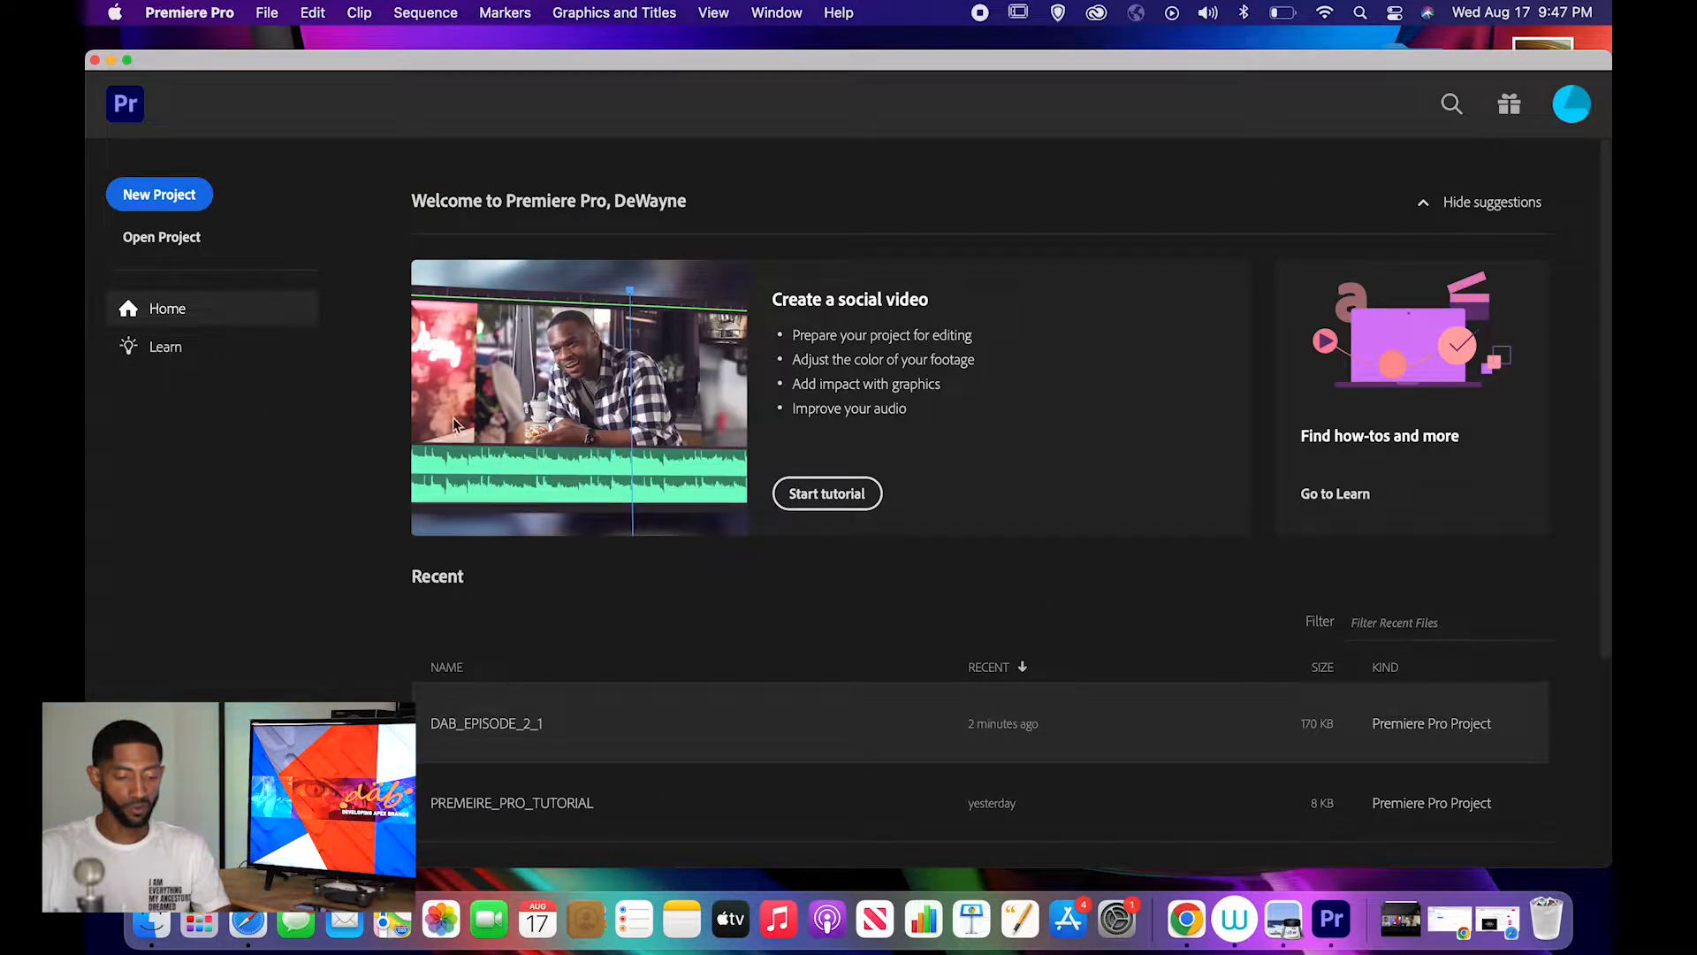
{"action": "left_click", "coordinate": [170, 196]}
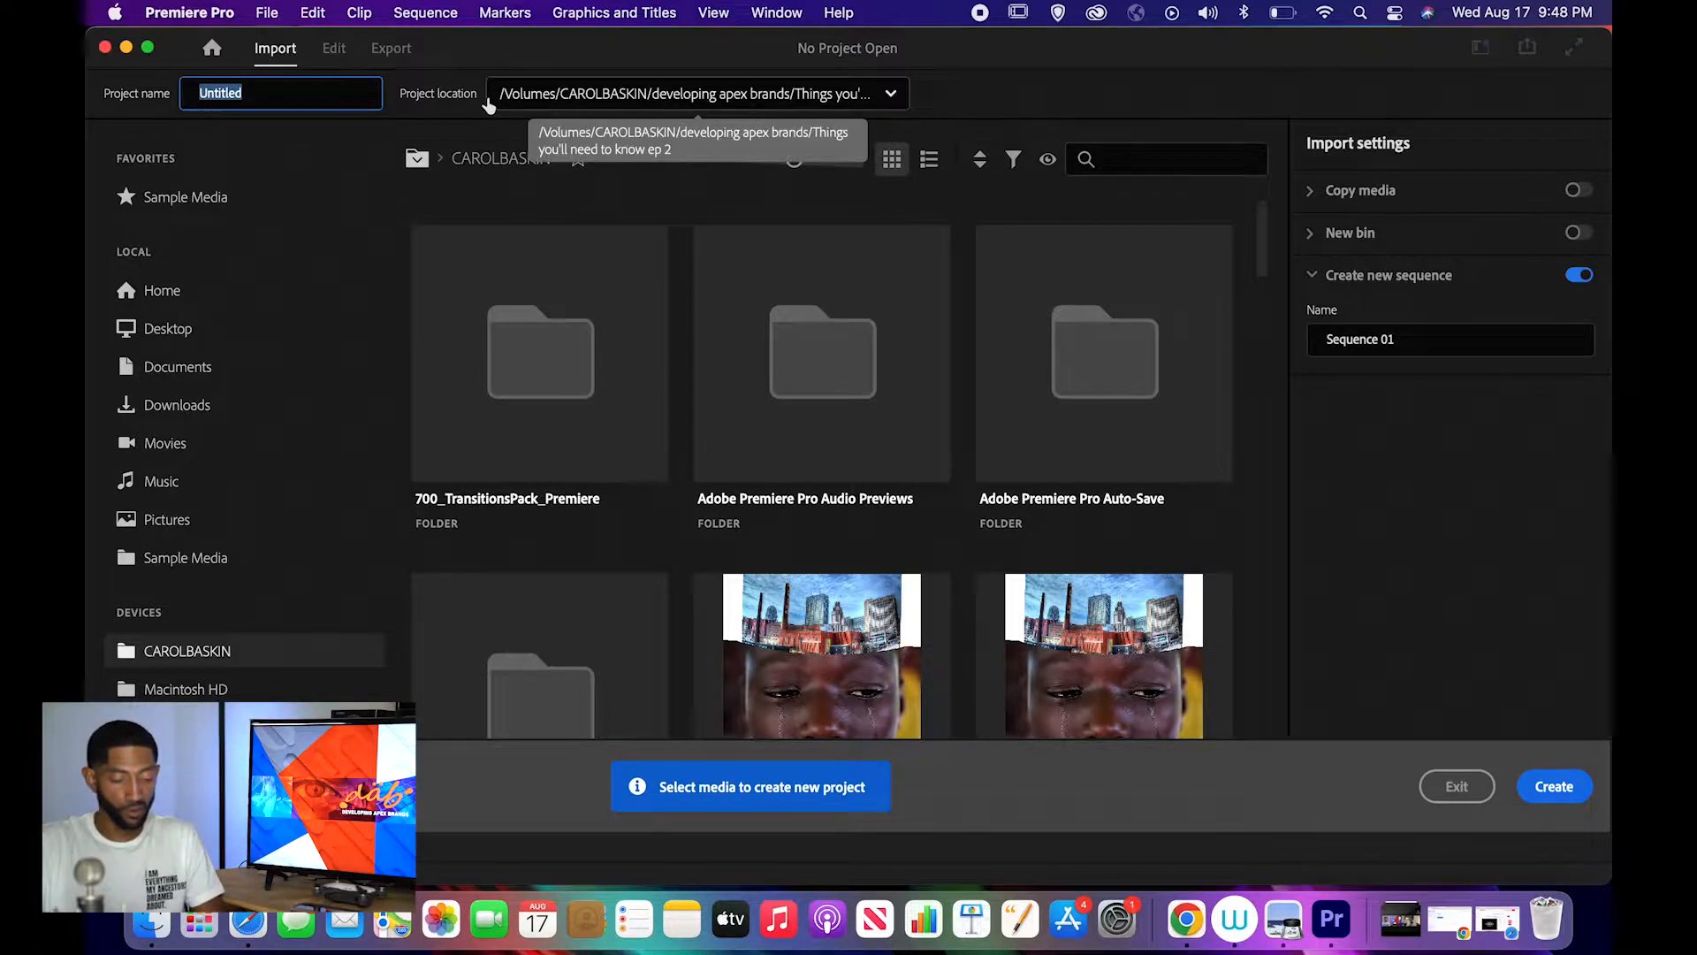
{"action": "type", "text": "T"}
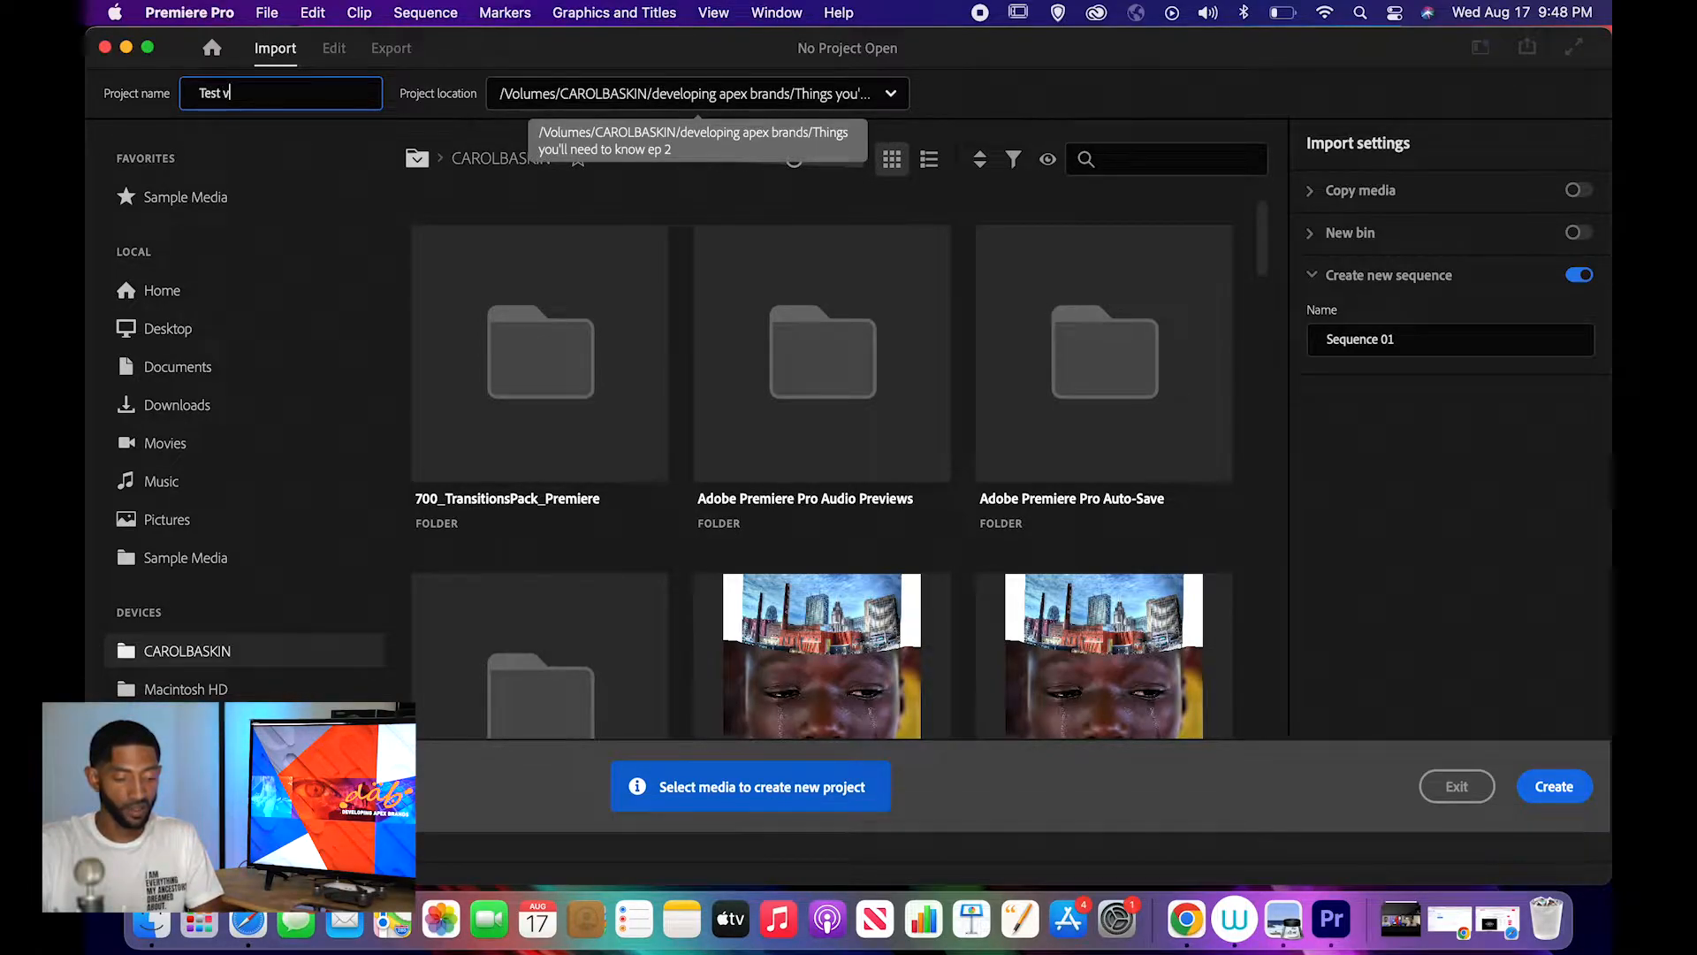
{"action": "type", "text": "est Video"}
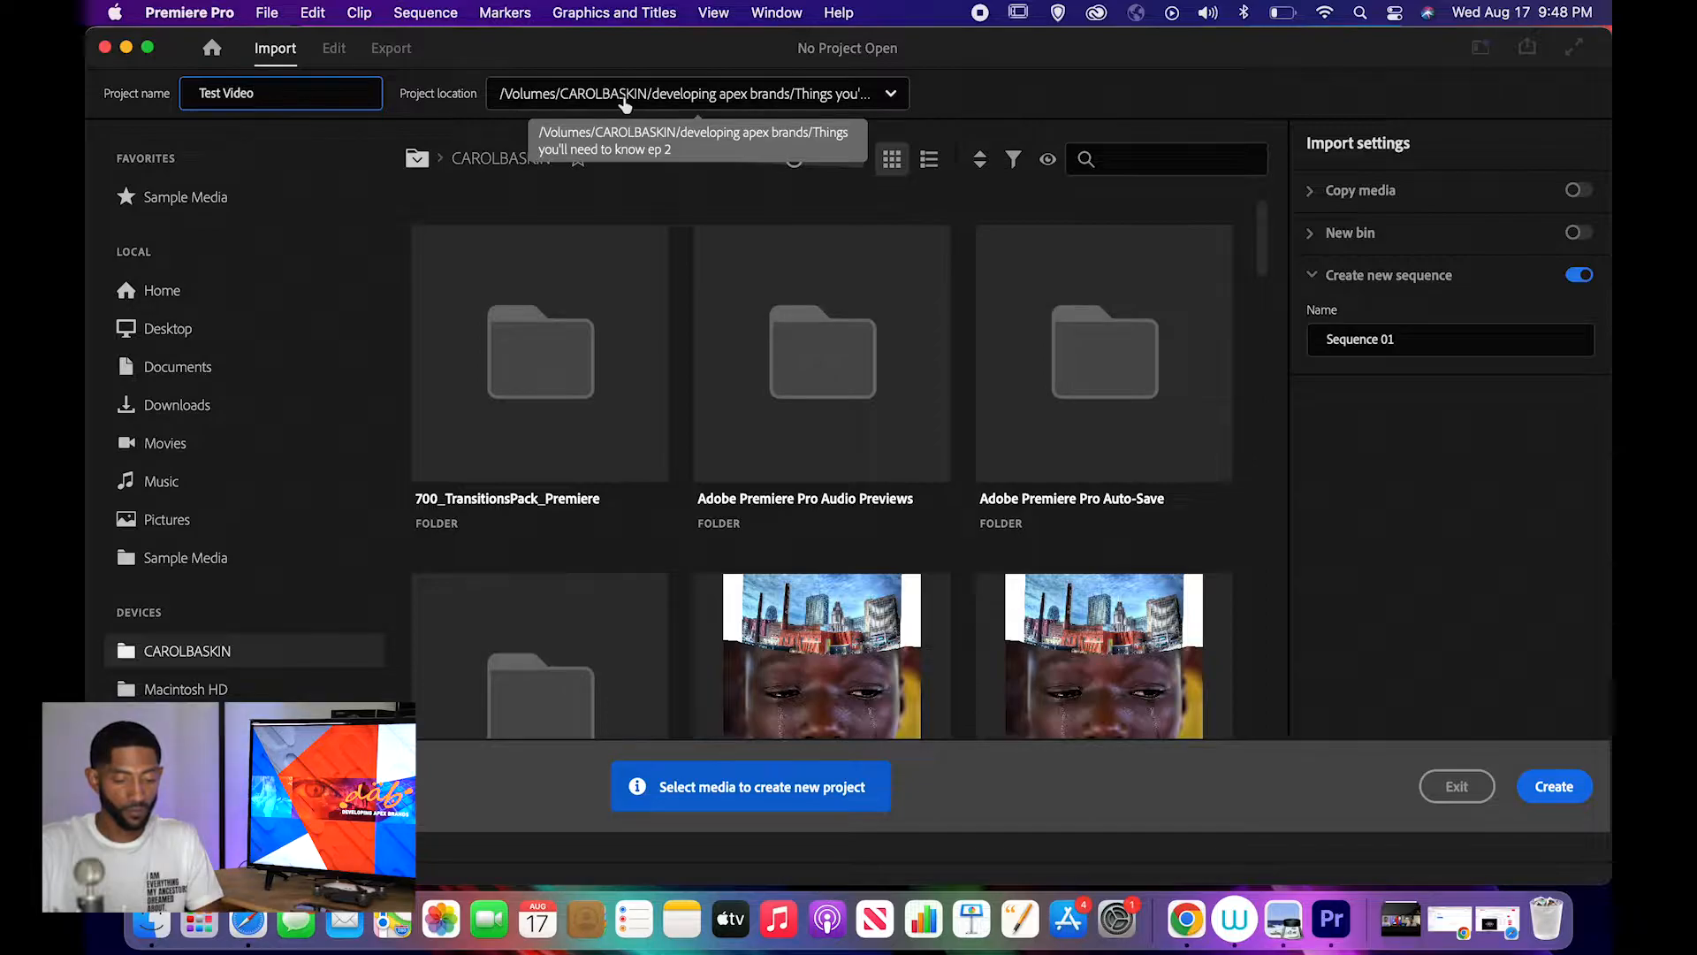
- Set the project location to the Desktop folder
{"action": "left_click", "coordinate": [893, 91]}
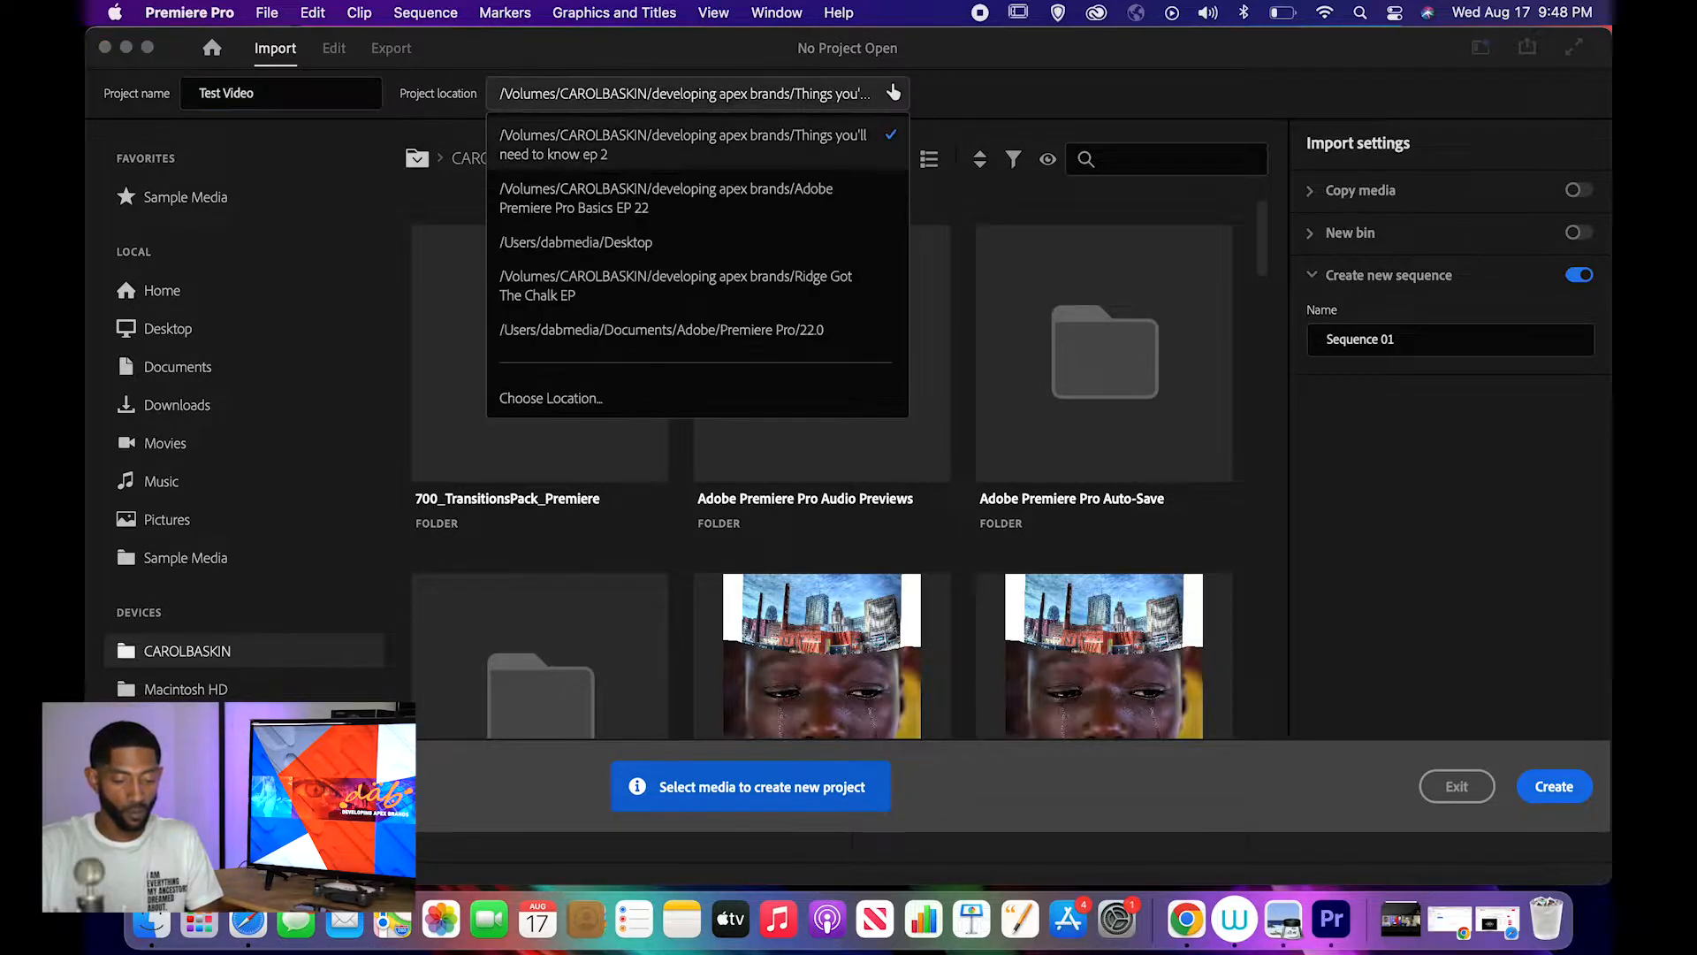
{"action": "left_click", "coordinate": [575, 396]}
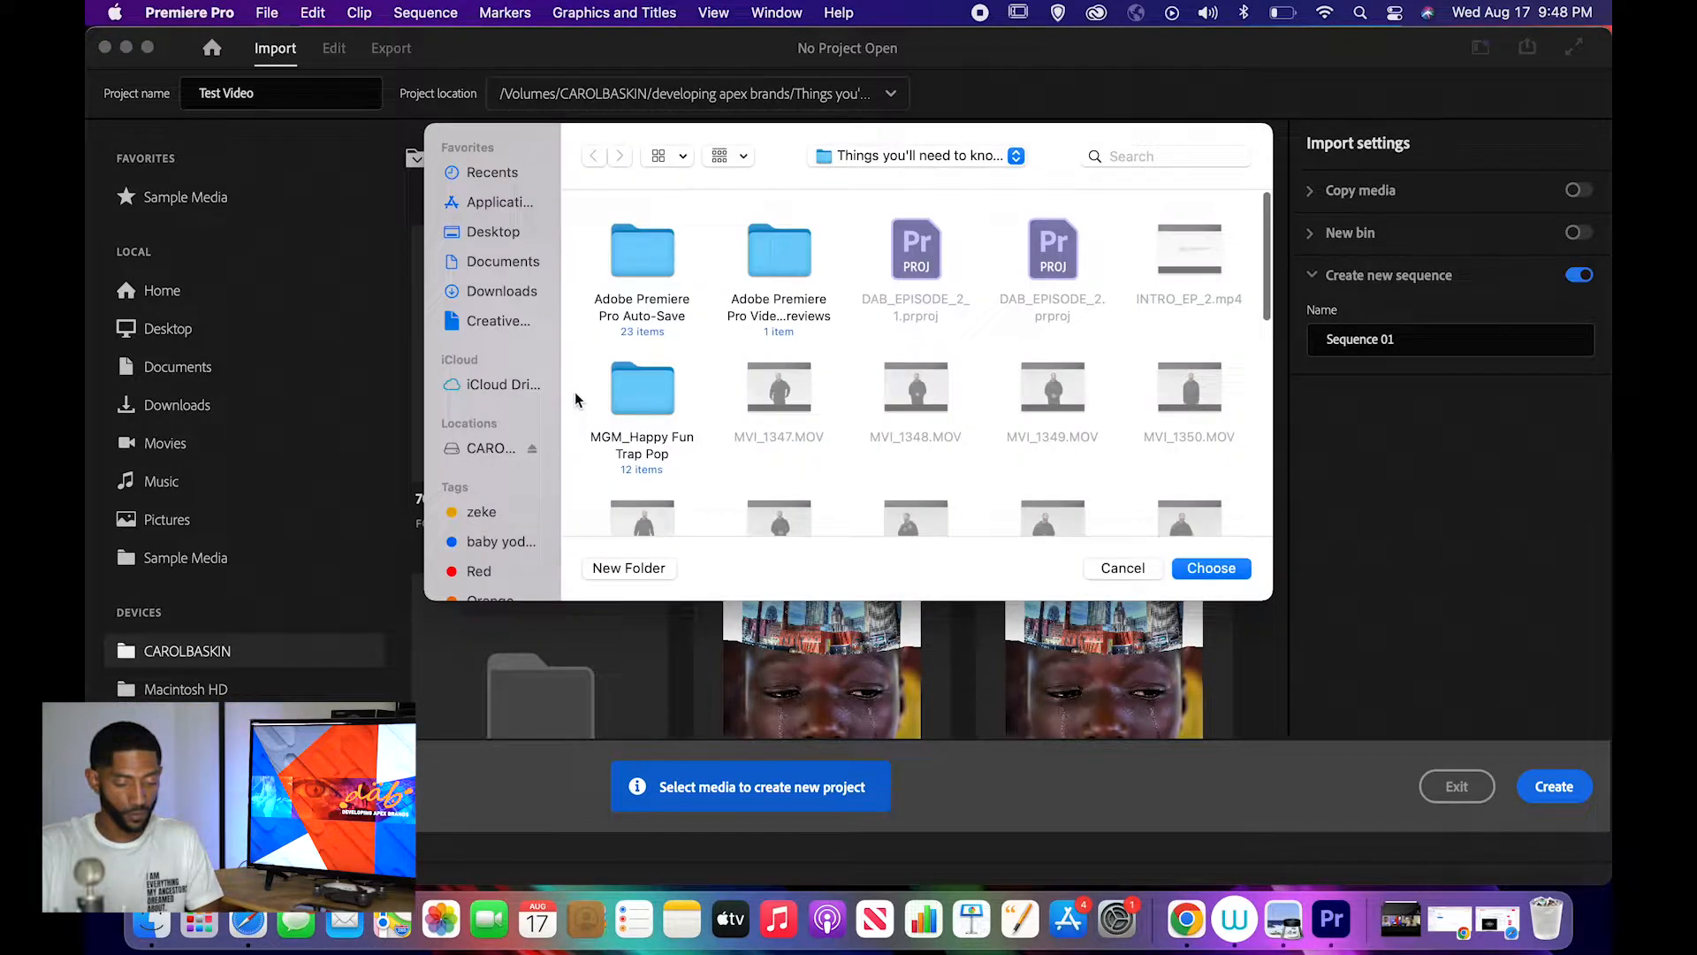
{"action": "left_click", "coordinate": [511, 237]}
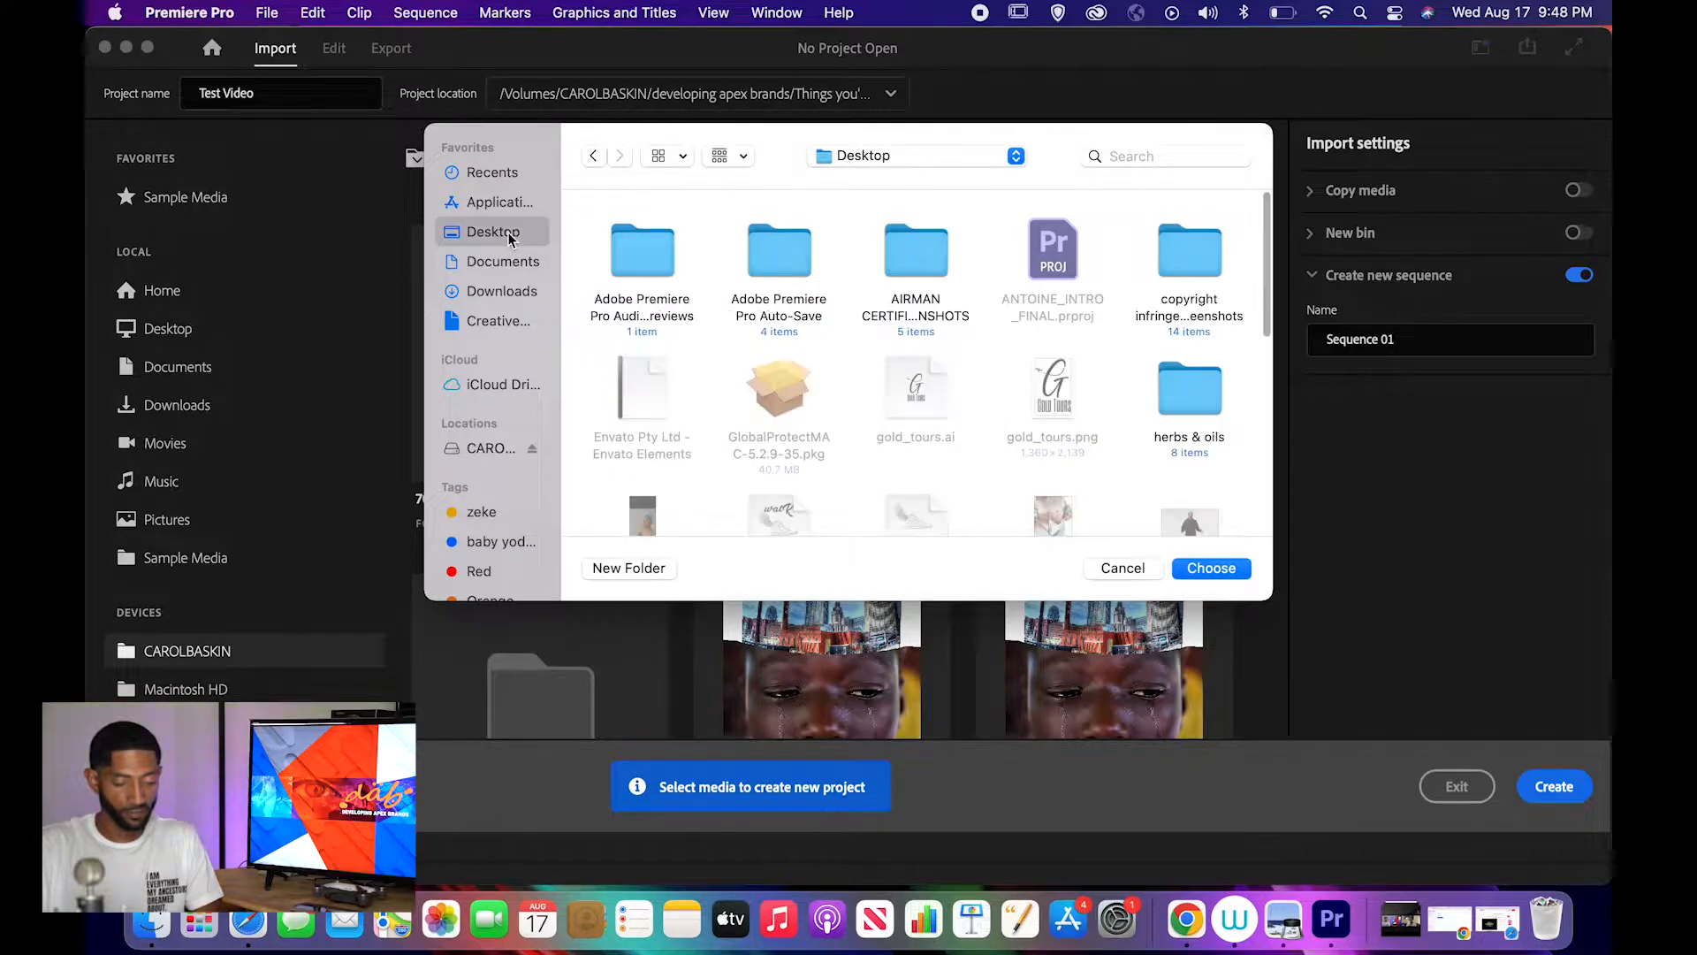
{"action": "left_click", "coordinate": [1211, 568]}
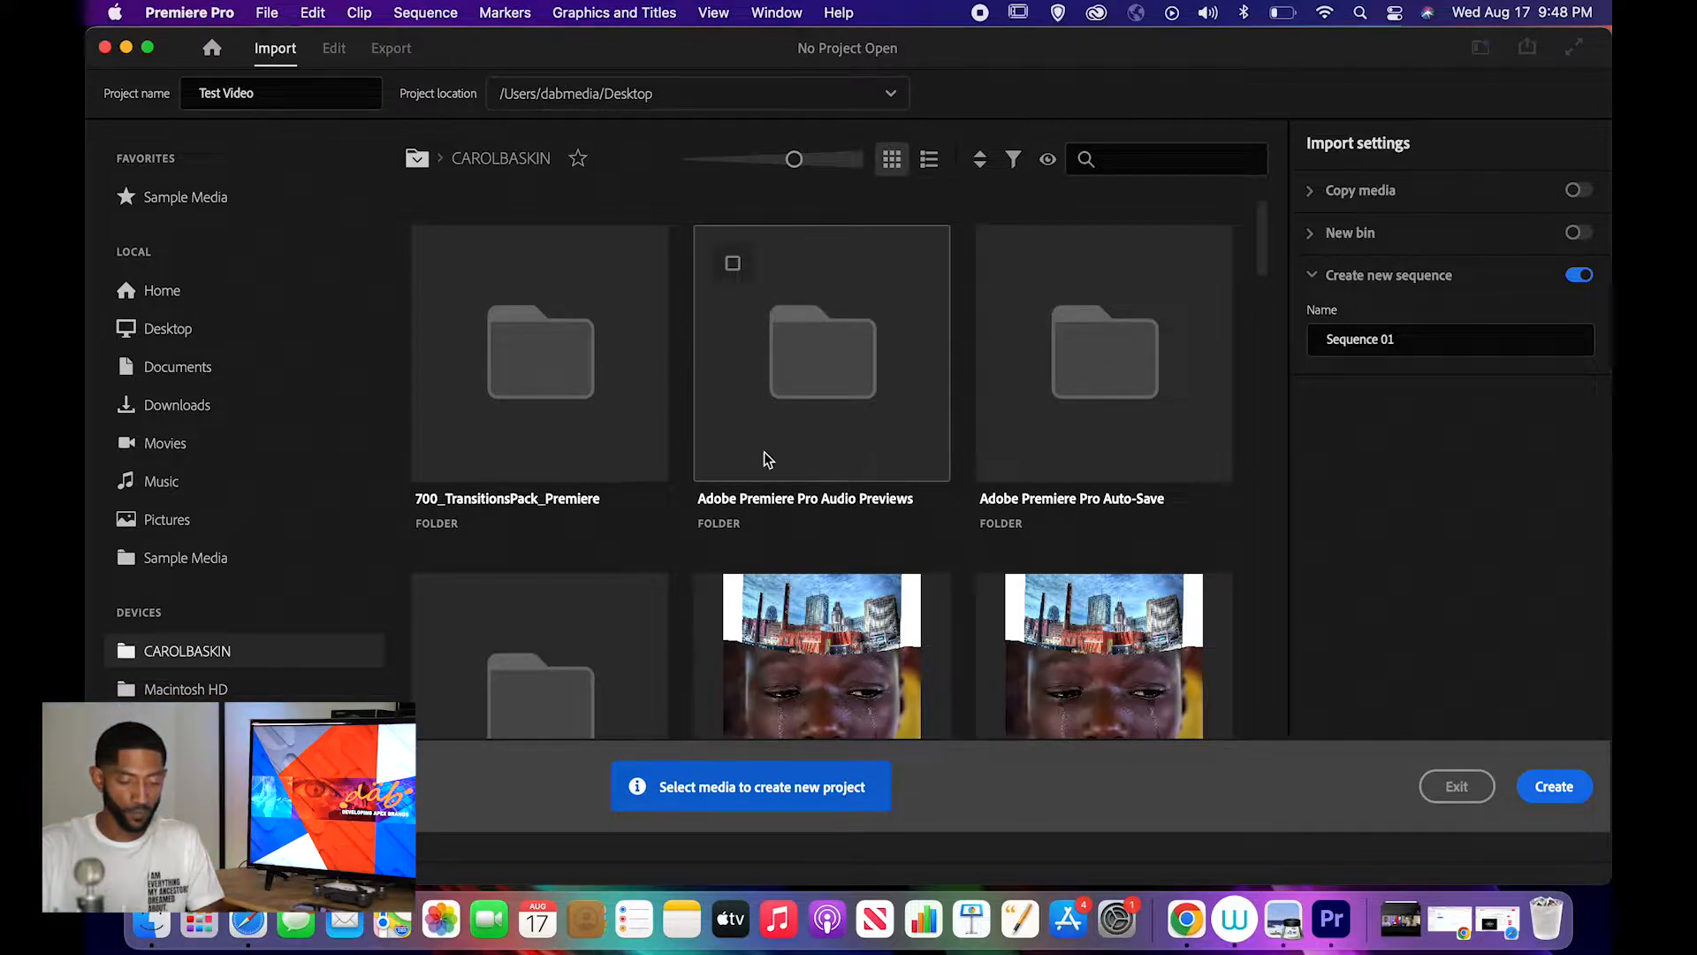
- Browse the media folders on the CAROLBASKIN drive for footage to import
{"action": "scroll", "coordinate": [884, 513], "scroll_direction": "down", "scroll_amount": 5}
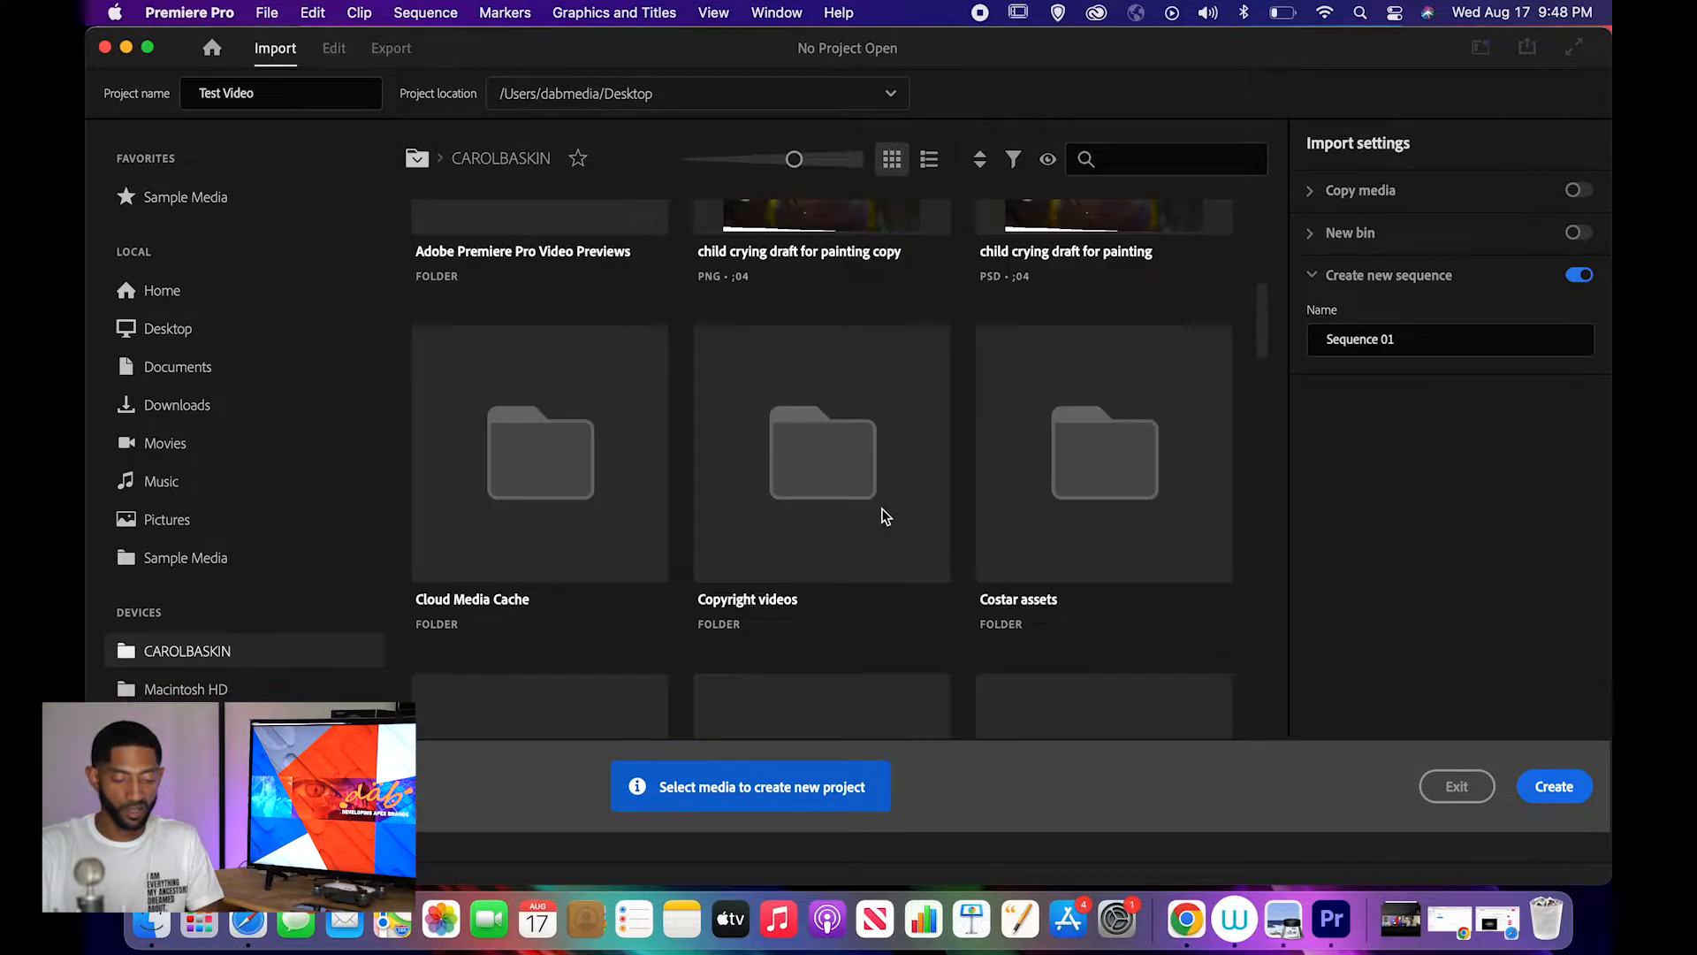
{"action": "scroll", "coordinate": [886, 517], "scroll_direction": "down", "scroll_amount": 15}
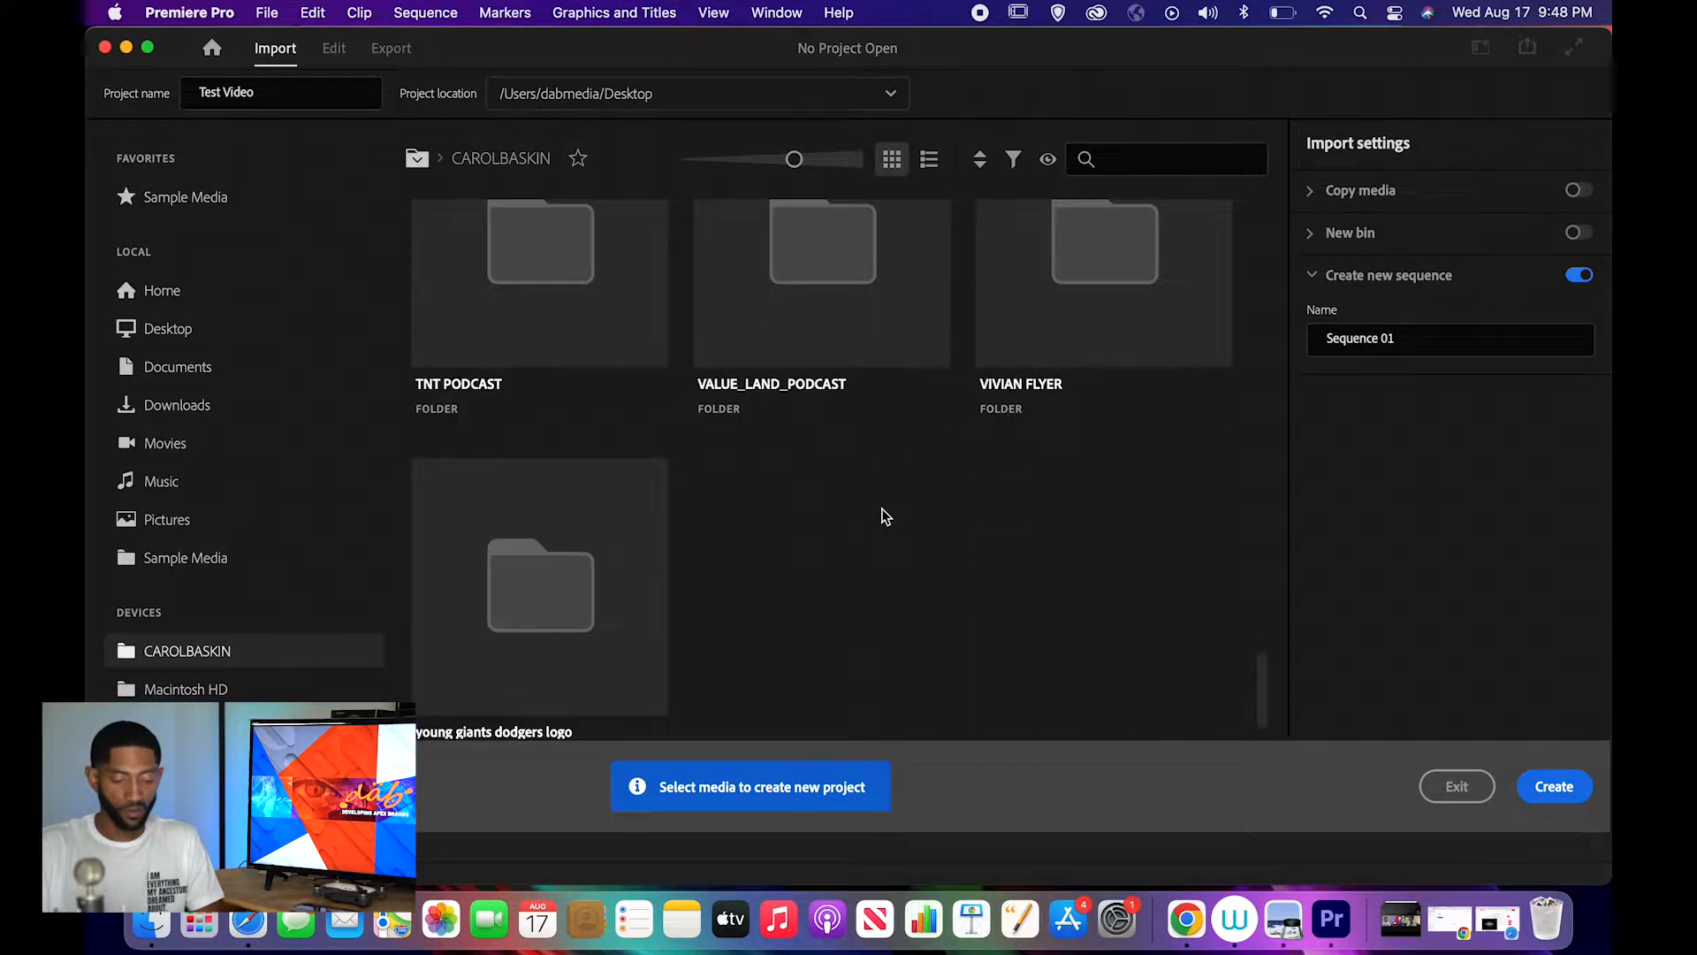
{"action": "scroll", "coordinate": [886, 517], "scroll_direction": "up", "scroll_amount": 20}
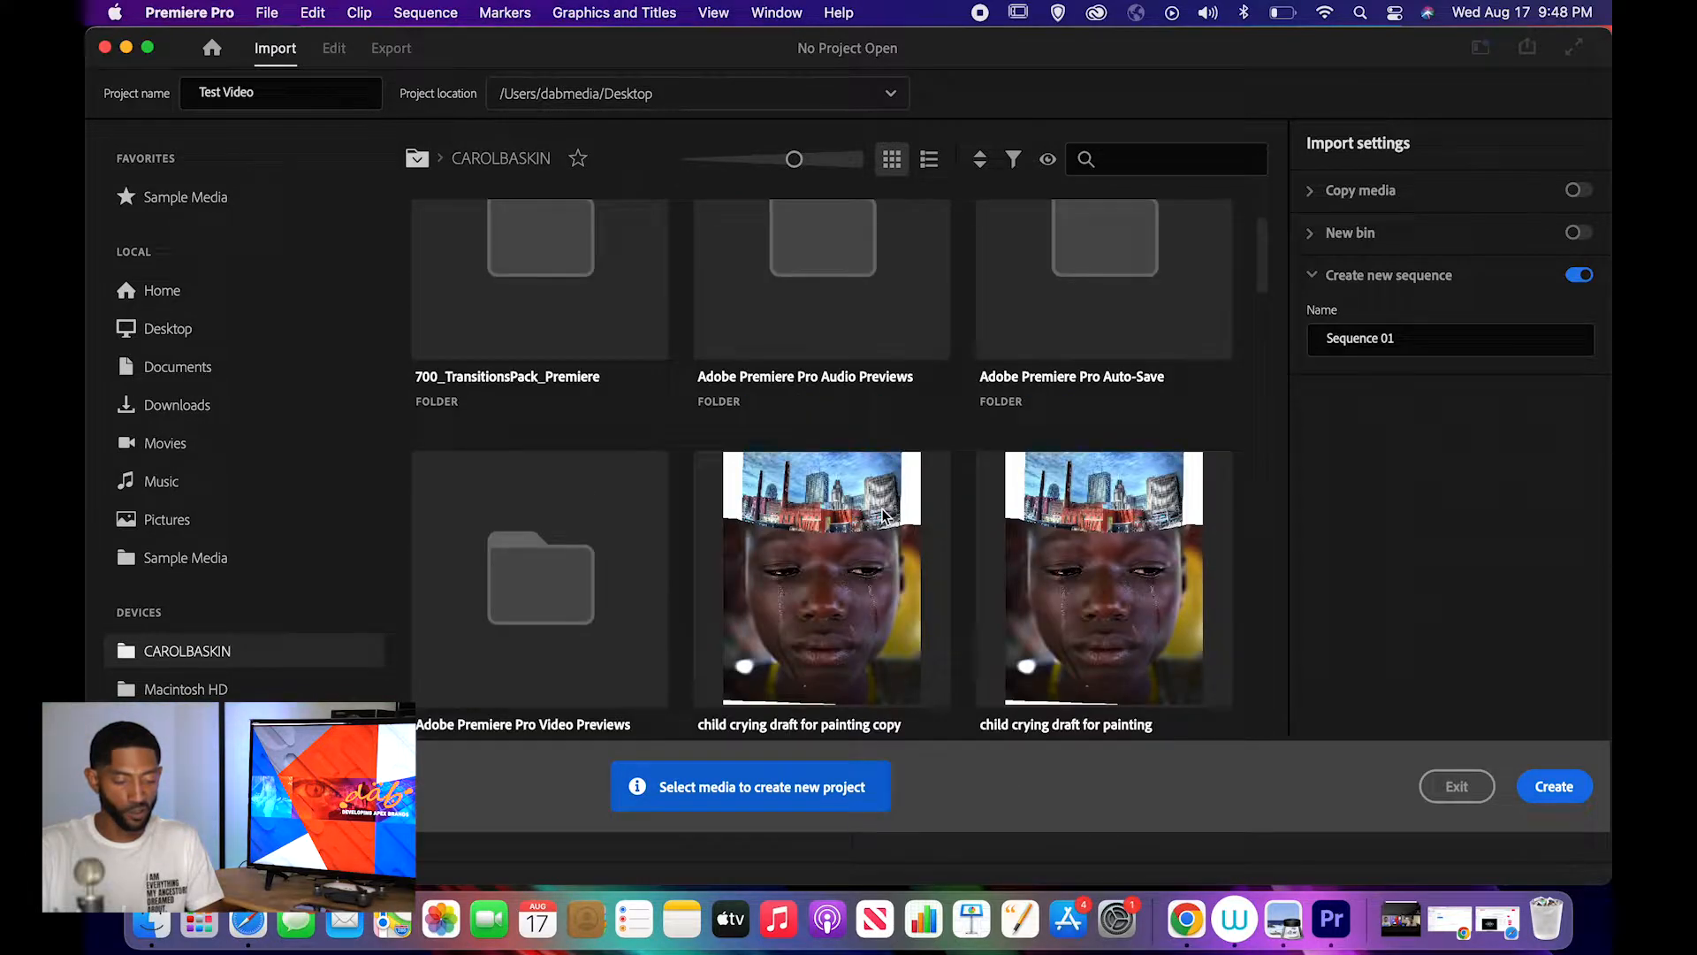
{"action": "scroll", "coordinate": [884, 516], "scroll_direction": "up", "scroll_amount": 2}
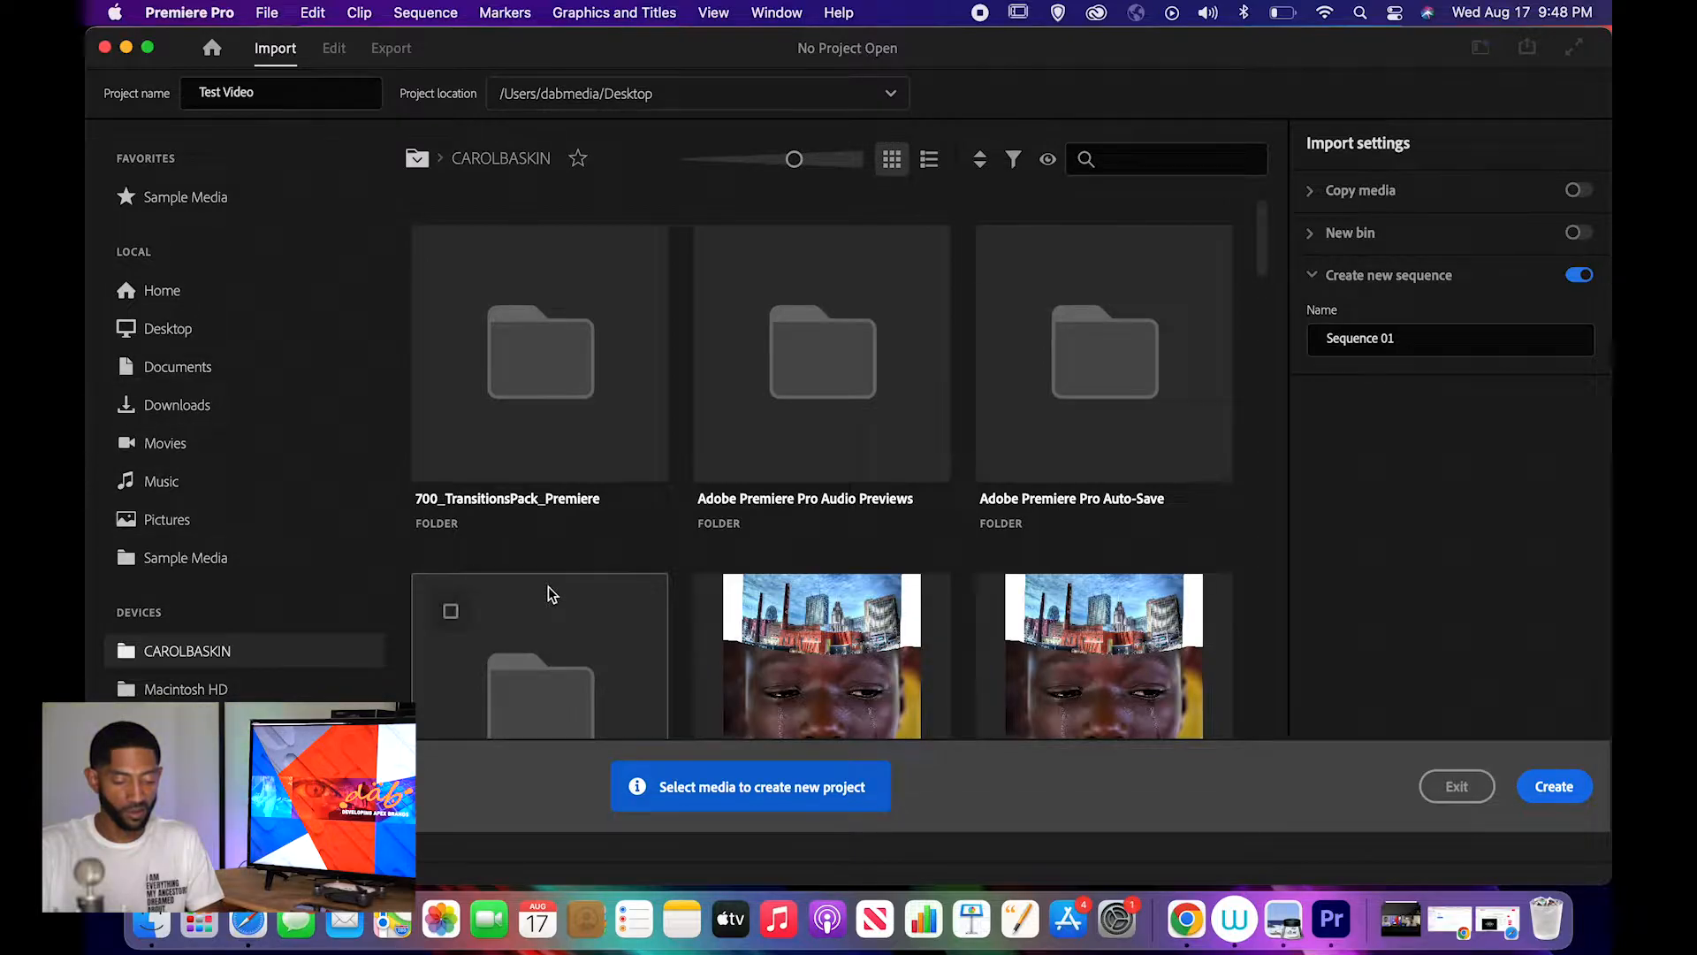
{"action": "scroll", "coordinate": [548, 594], "scroll_direction": "down", "scroll_amount": 5}
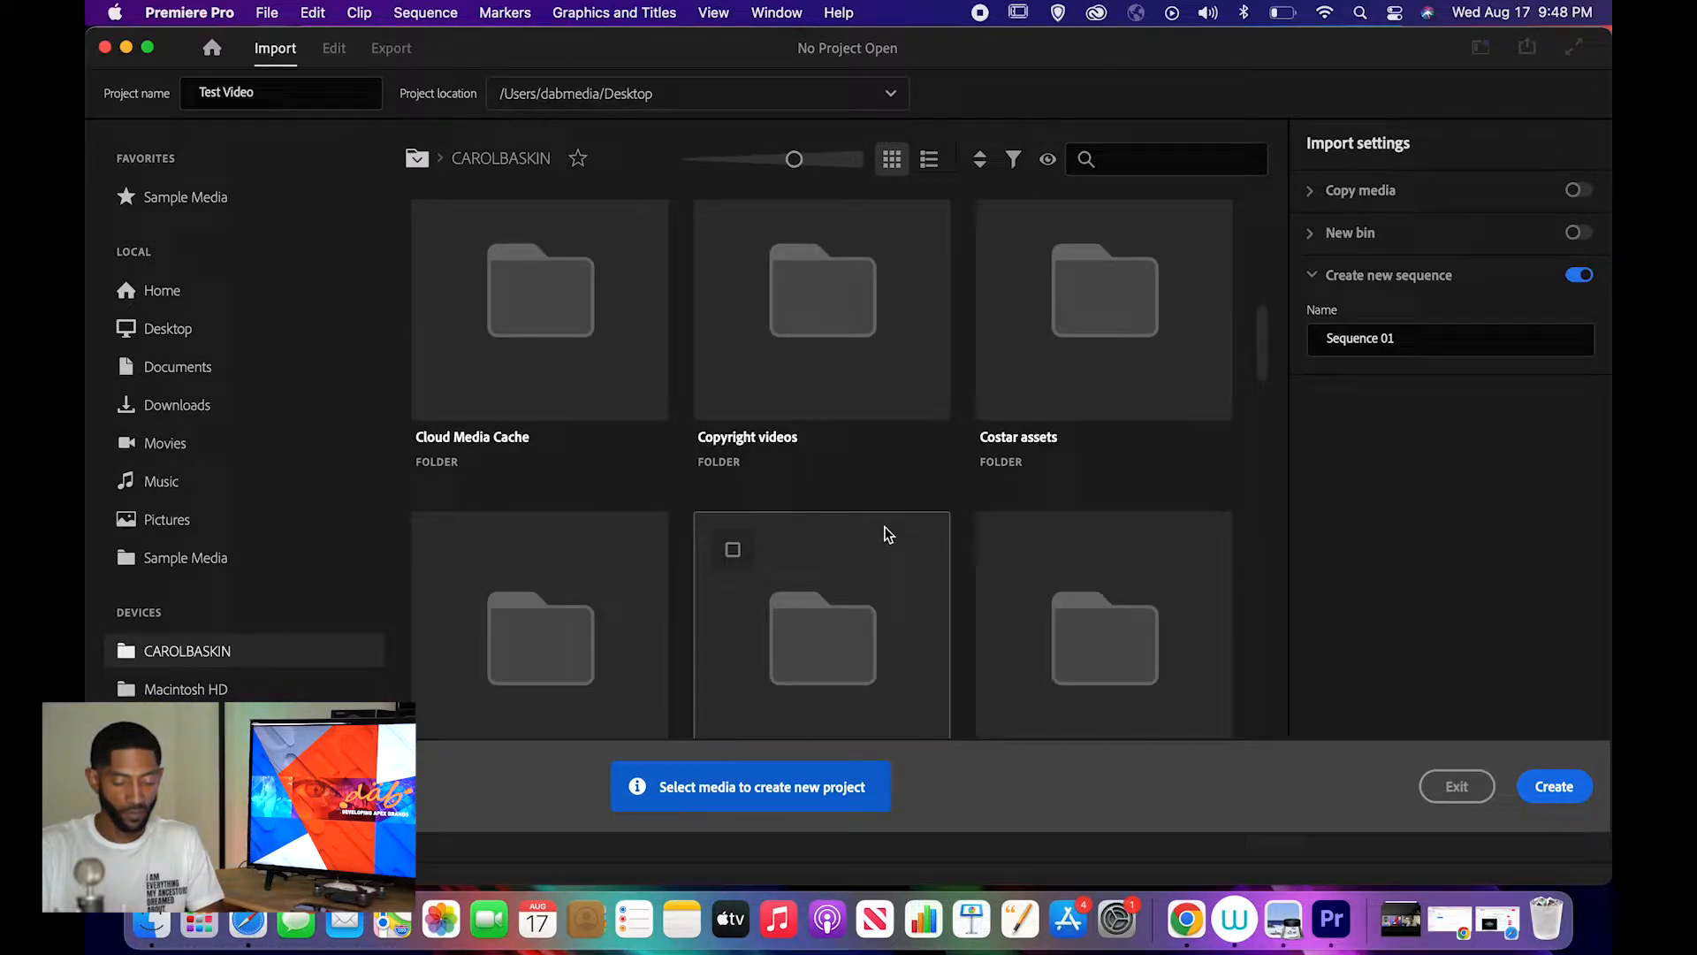
{"action": "scroll", "coordinate": [888, 535], "scroll_direction": "up", "scroll_amount": 4}
{"action": "scroll", "coordinate": [889, 535], "scroll_direction": "down", "scroll_amount": 5}
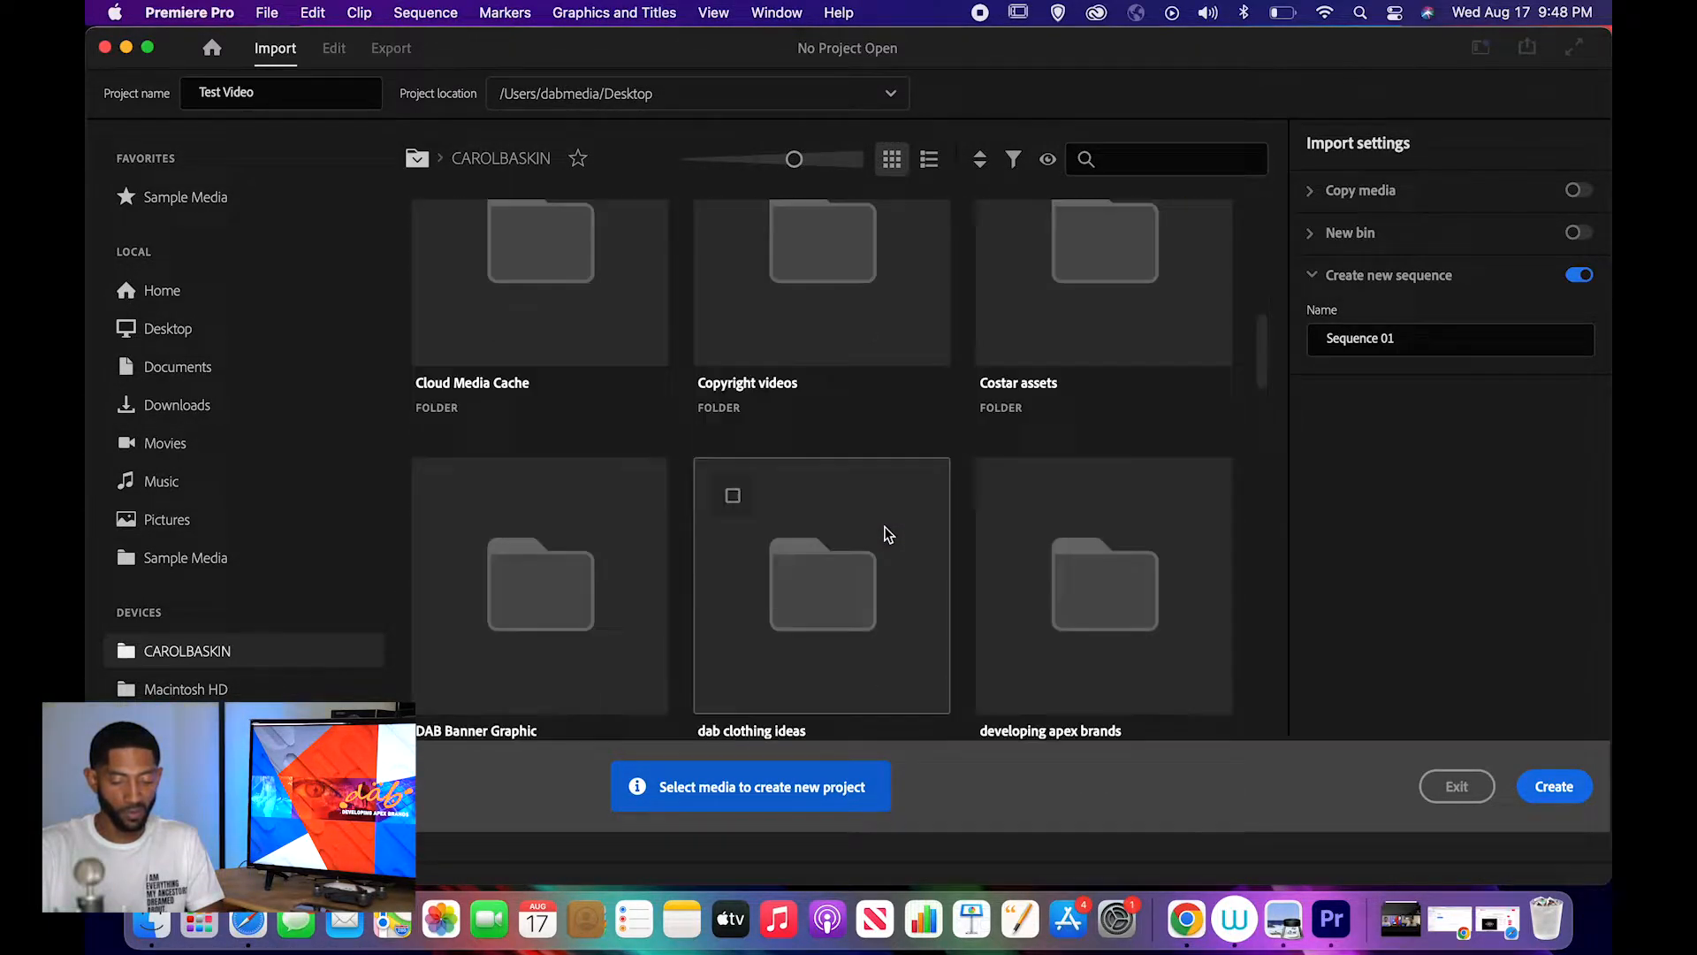
- Create the project without selecting any media to import
{"action": "left_click", "coordinate": [152, 924]}
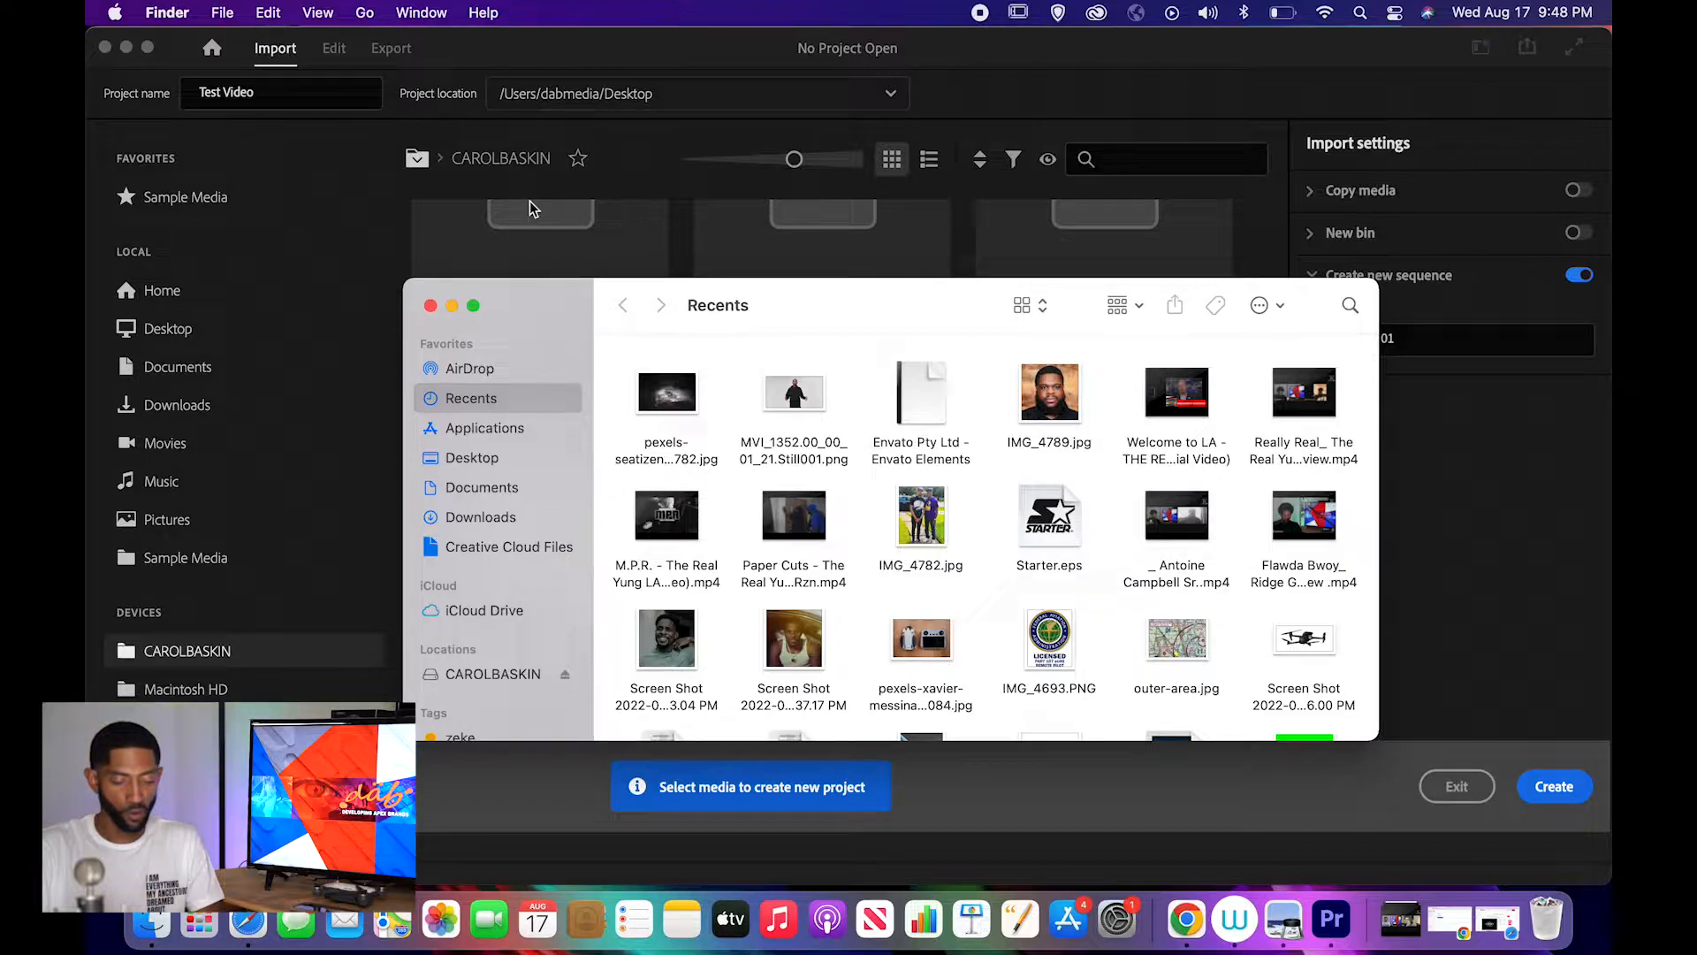
{"action": "left_click", "coordinate": [705, 50]}
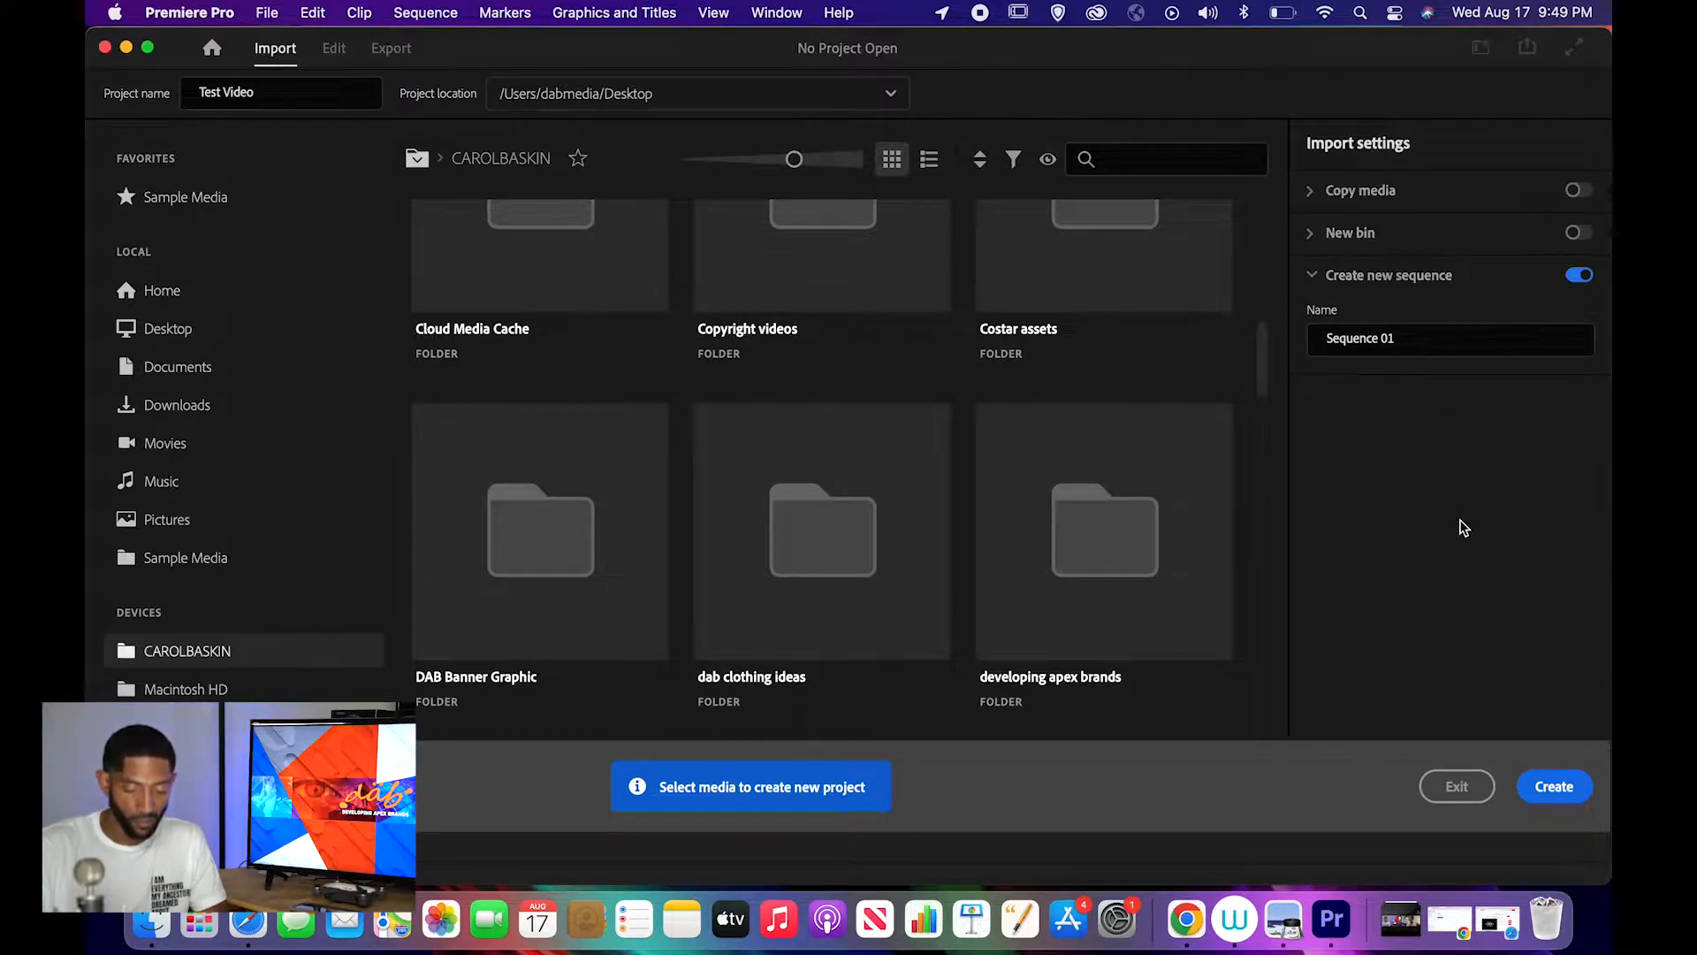
{"action": "left_click", "coordinate": [1527, 791]}
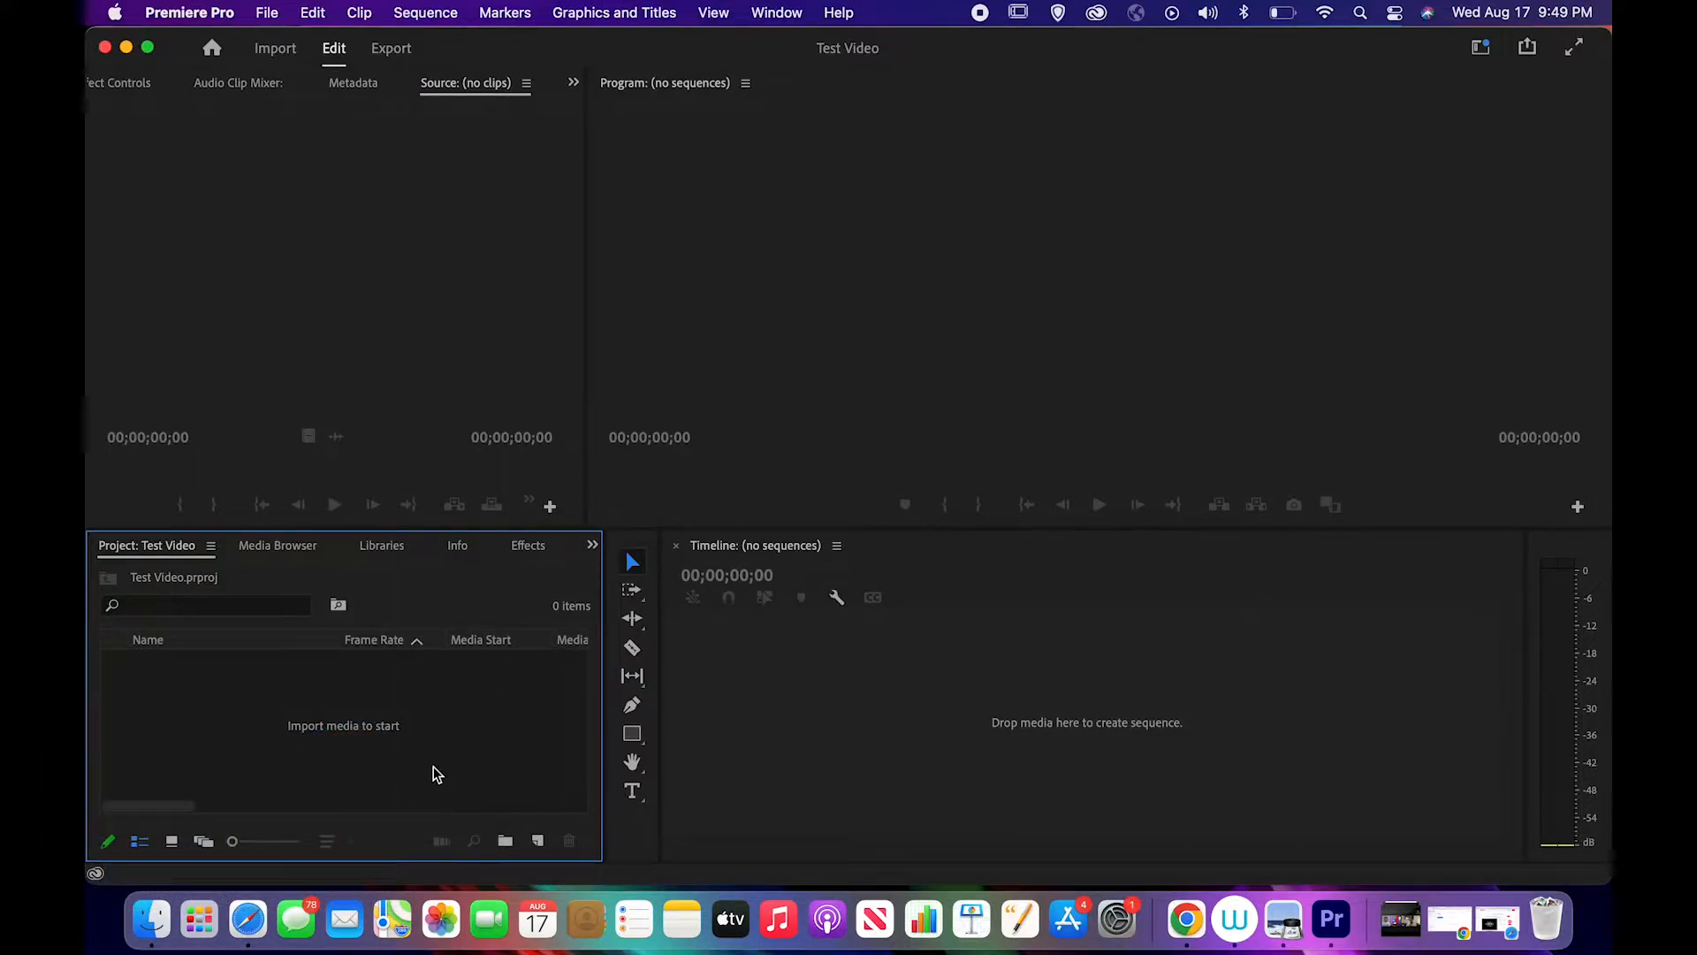
- In Finder, open the "Things you'll need to know ep 2" folder inside "developing apex brands" on the CAROLBASKIN drive
{"action": "left_click", "coordinate": [156, 926]}
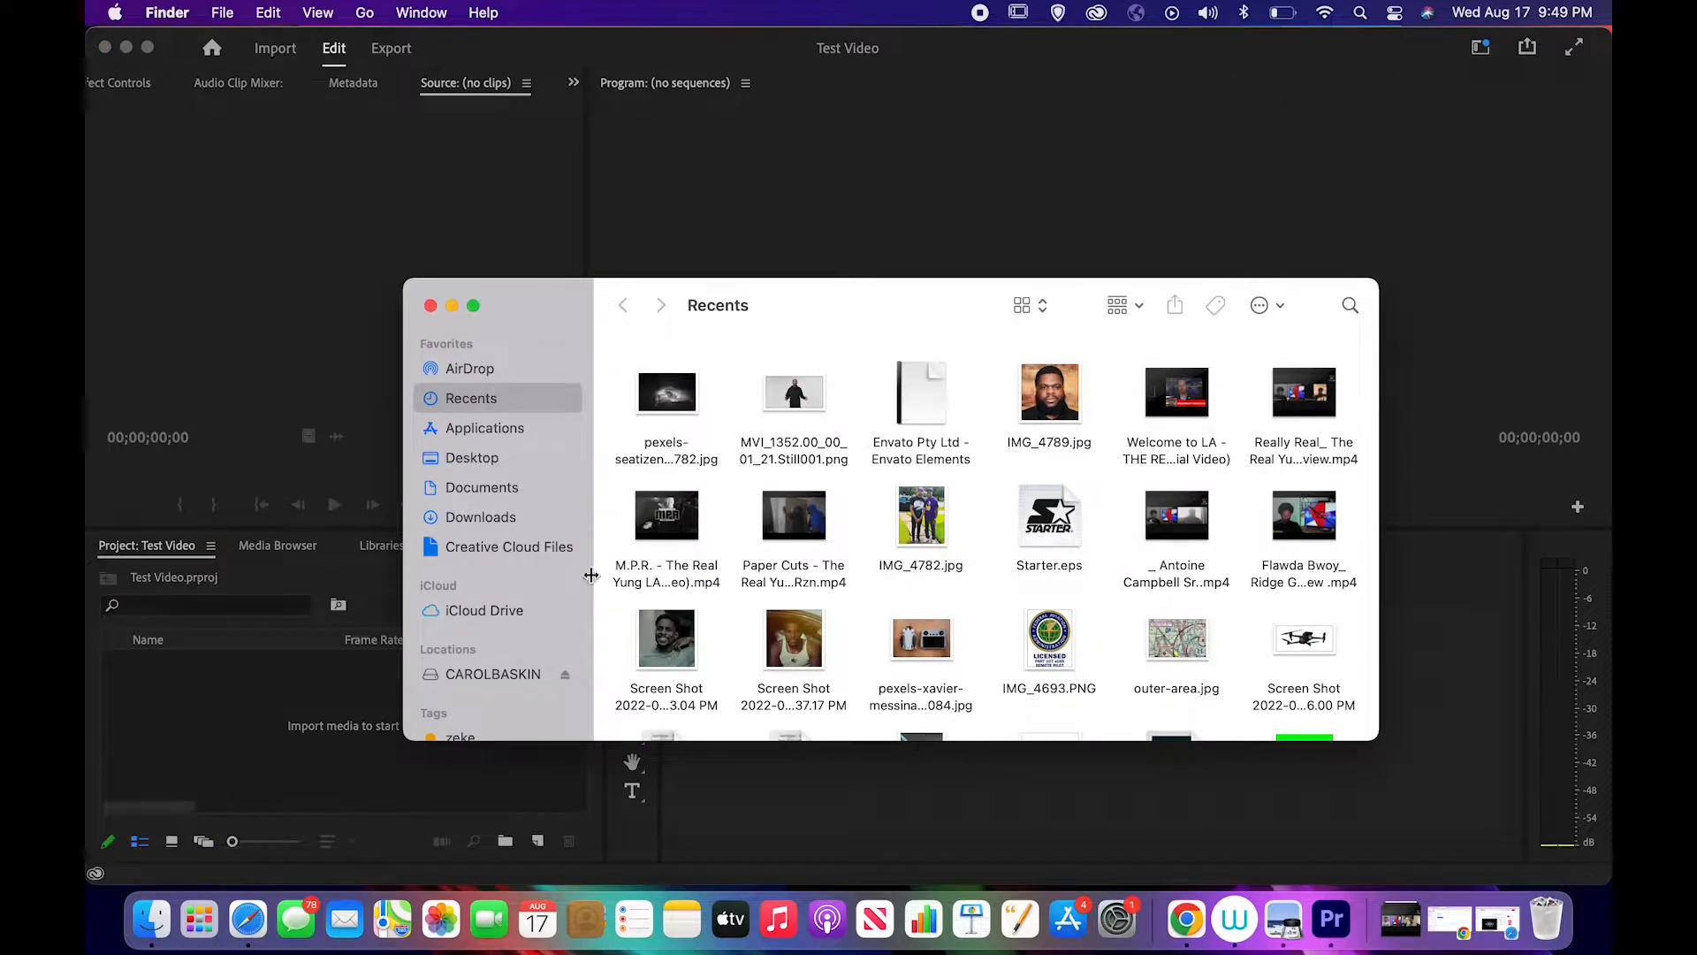
{"action": "left_click", "coordinate": [529, 672]}
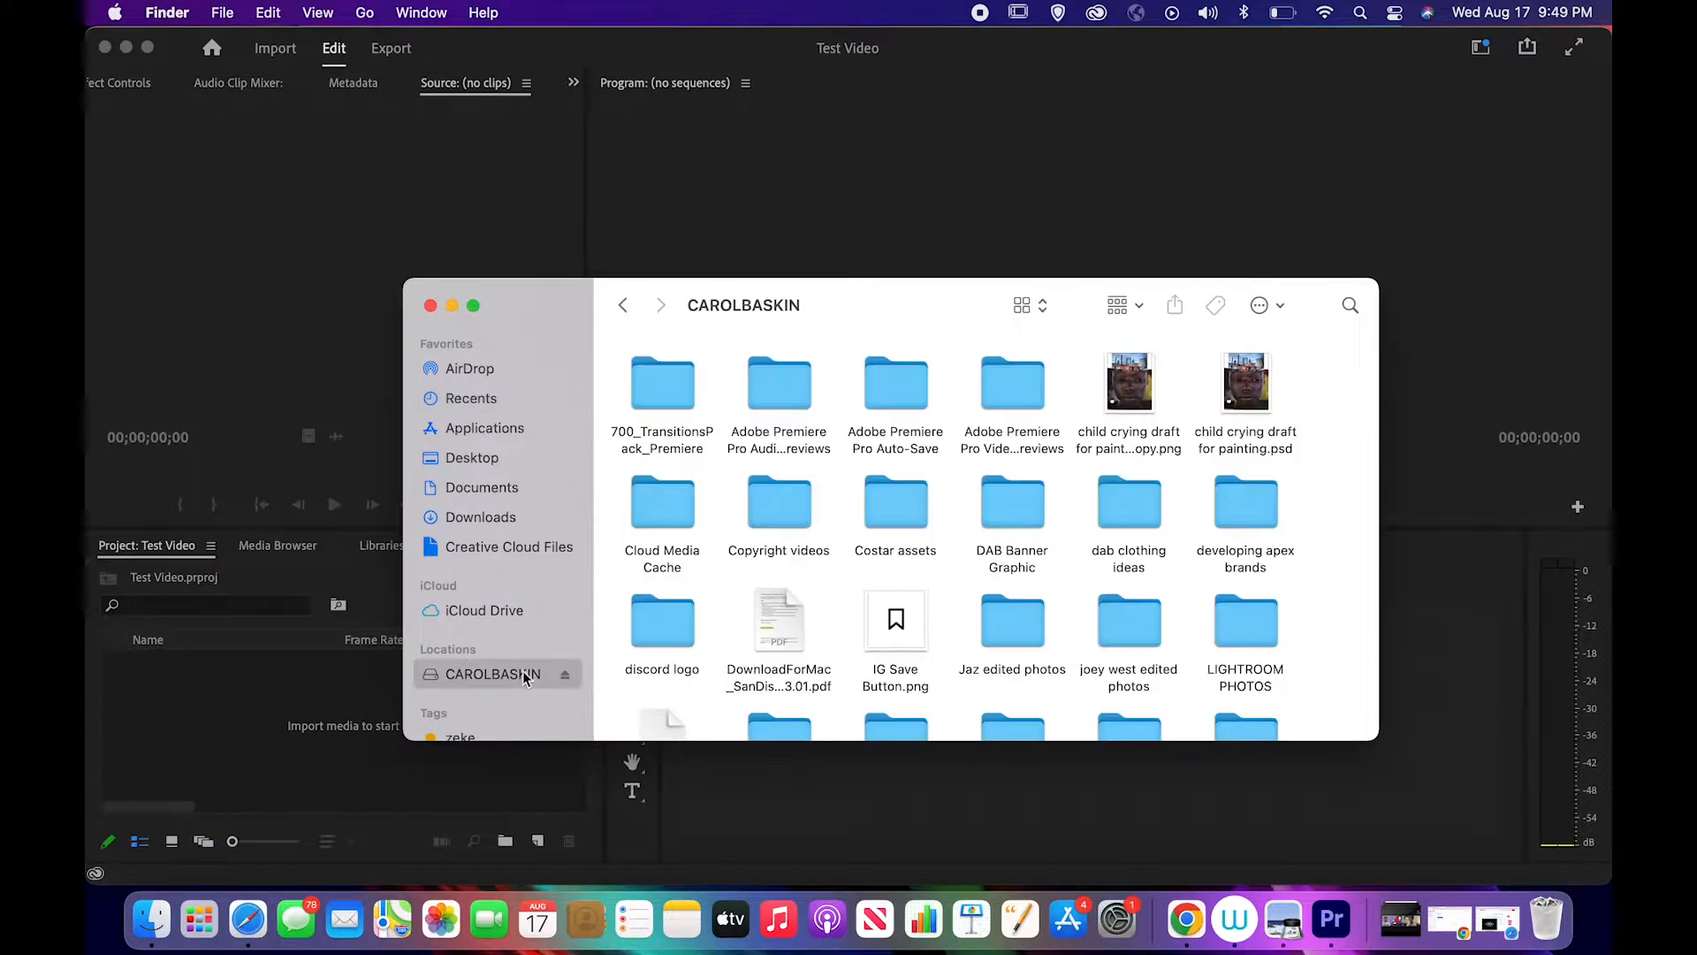
{"action": "left_click", "coordinate": [1243, 518]}
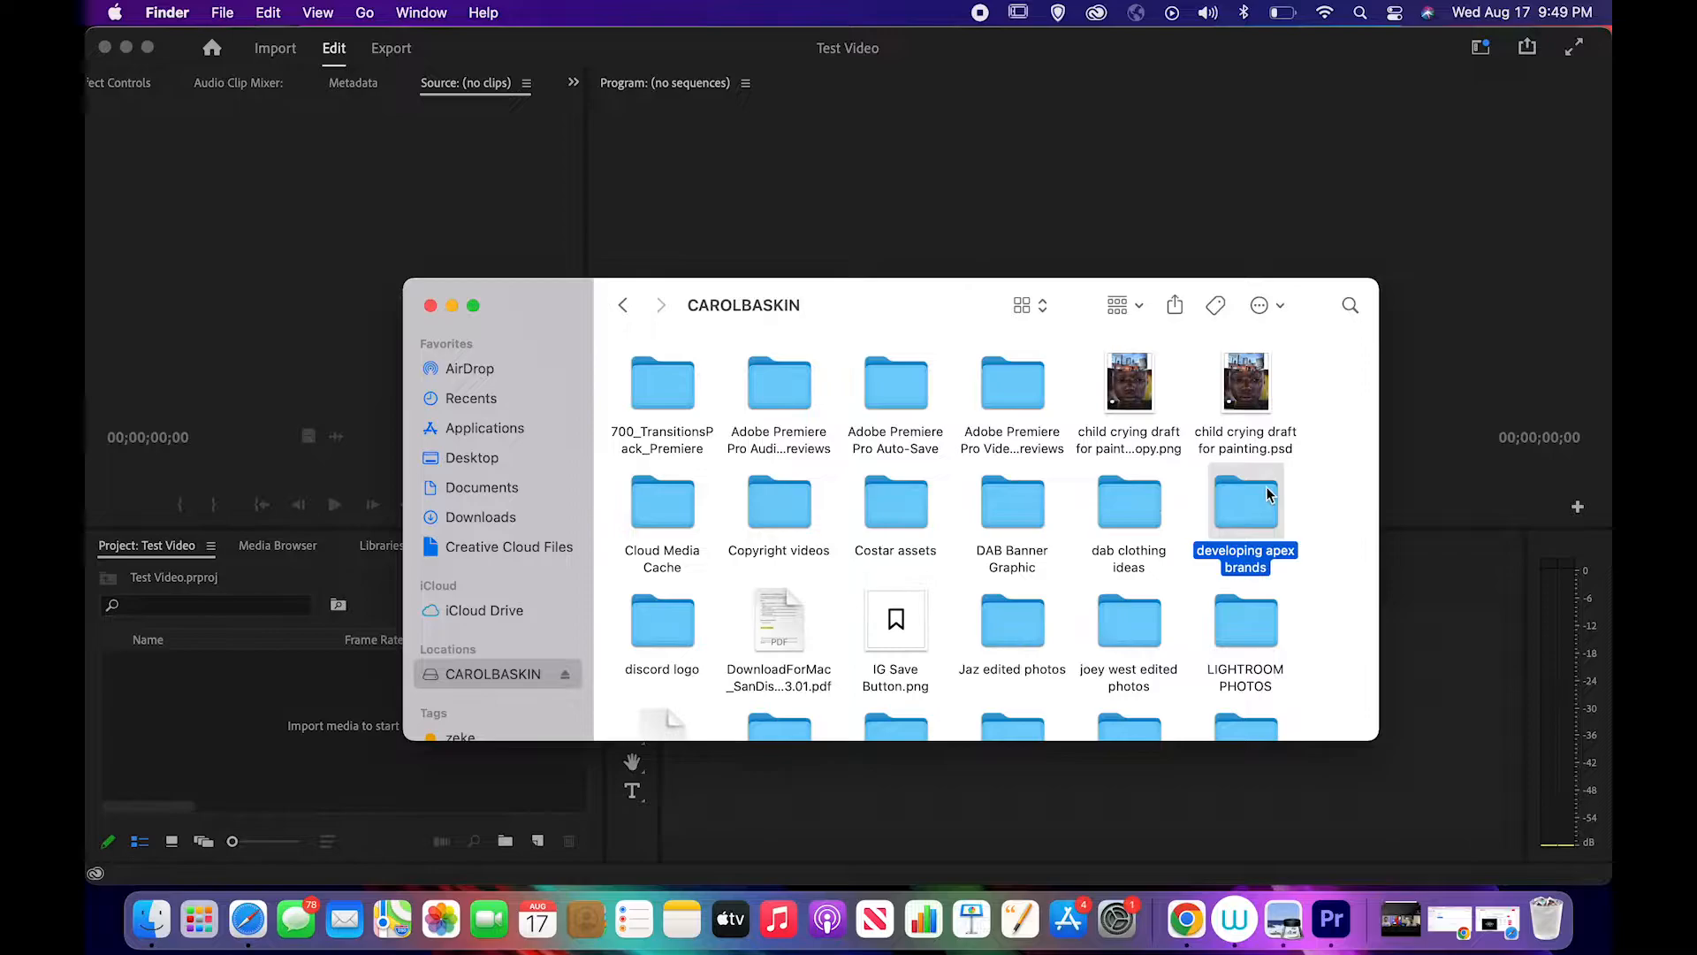
{"action": "double_click", "coordinate": [1268, 493]}
{"action": "scroll", "coordinate": [1047, 570], "scroll_direction": "down", "scroll_amount": 5}
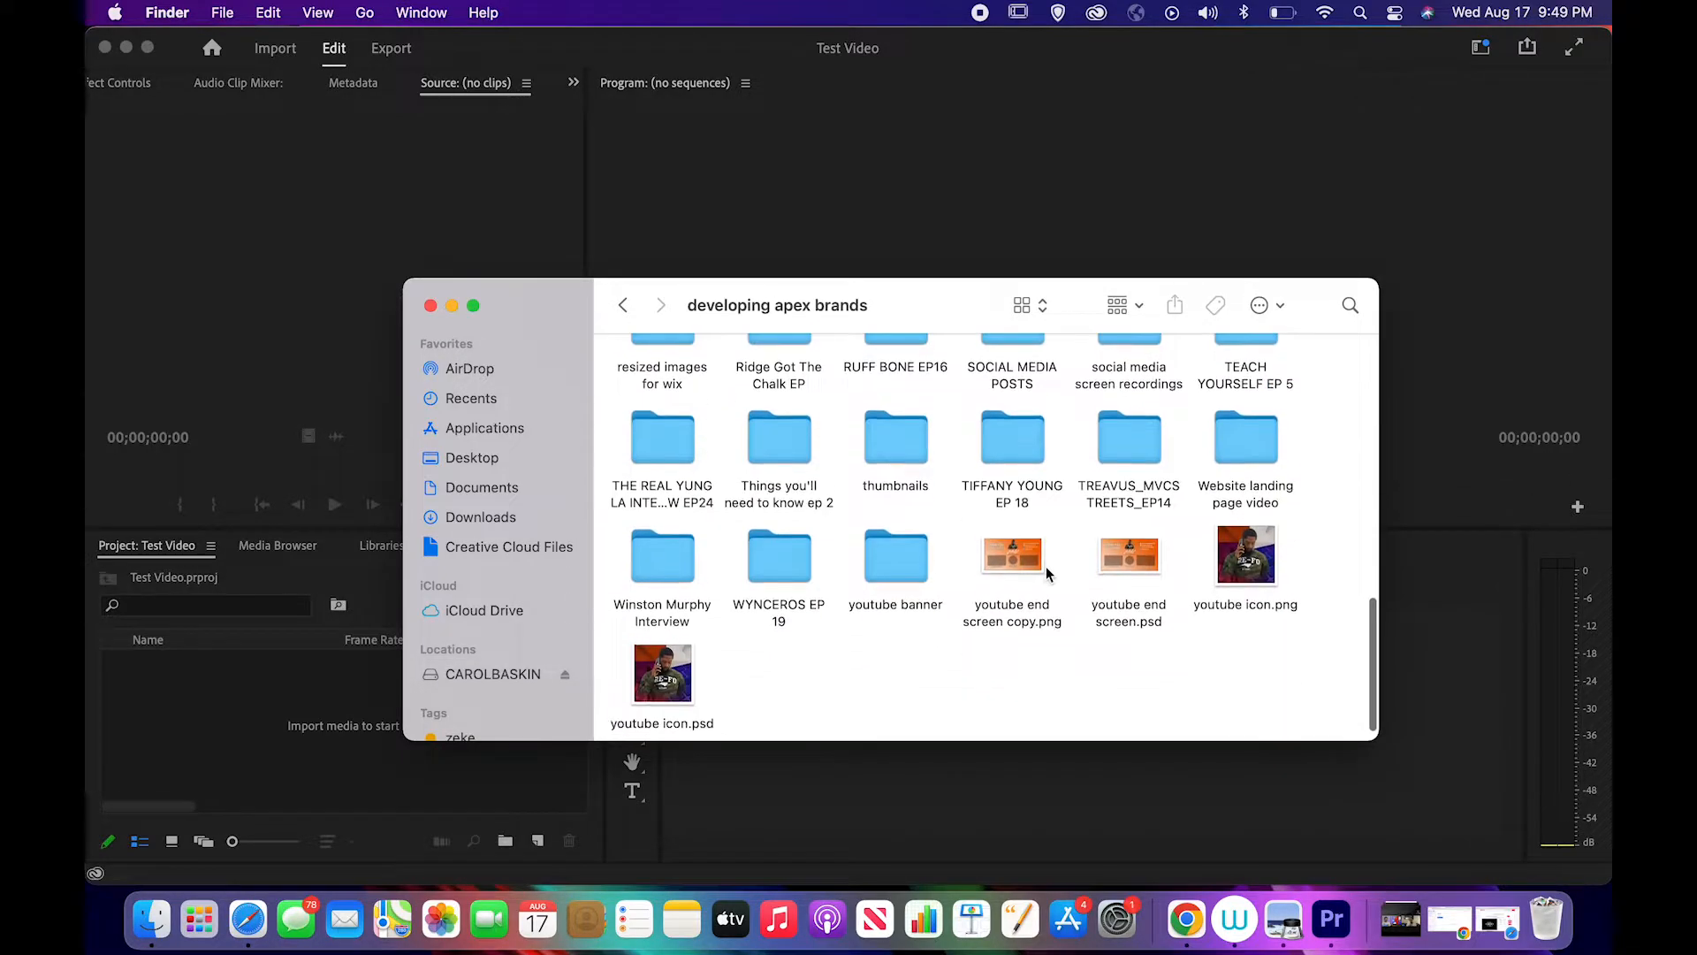
{"action": "scroll", "coordinate": [1047, 566], "scroll_direction": "up", "scroll_amount": 2}
{"action": "double_click", "coordinate": [778, 506]}
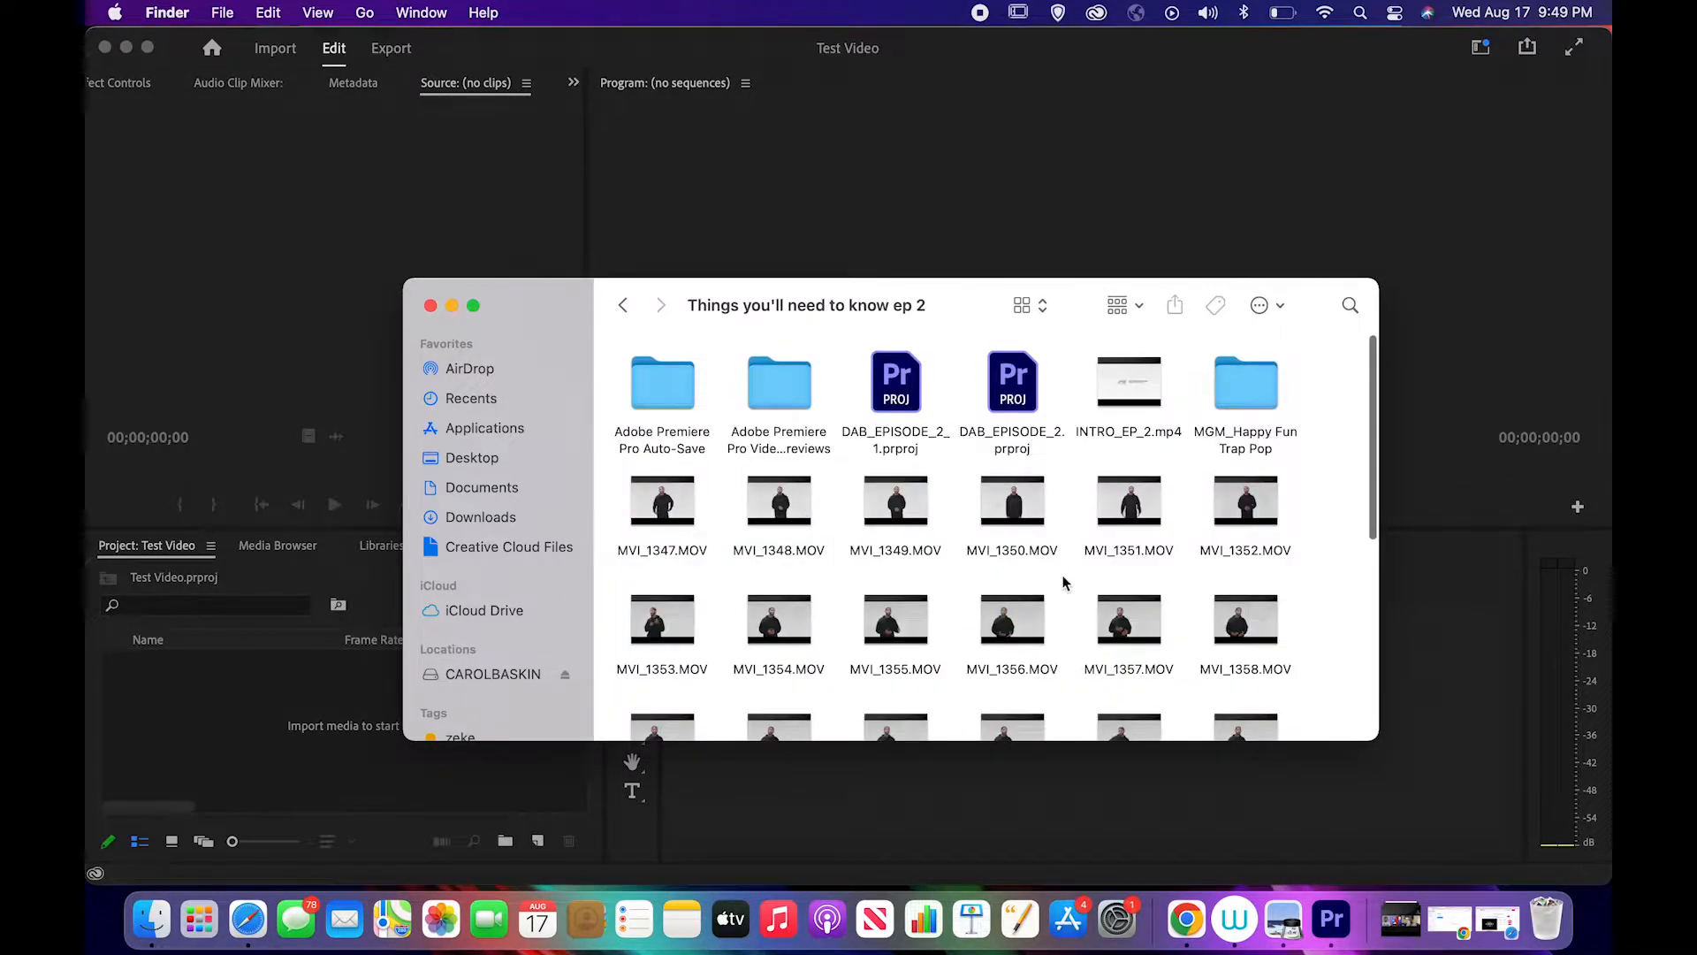
- Import the clips MVI_1353.MOV through MVI_1356.MOV from the Finder folder into the Premiere Pro project
{"action": "left_click_drag", "start_coordinate": [1057, 585], "coordinate": [259, 709]}
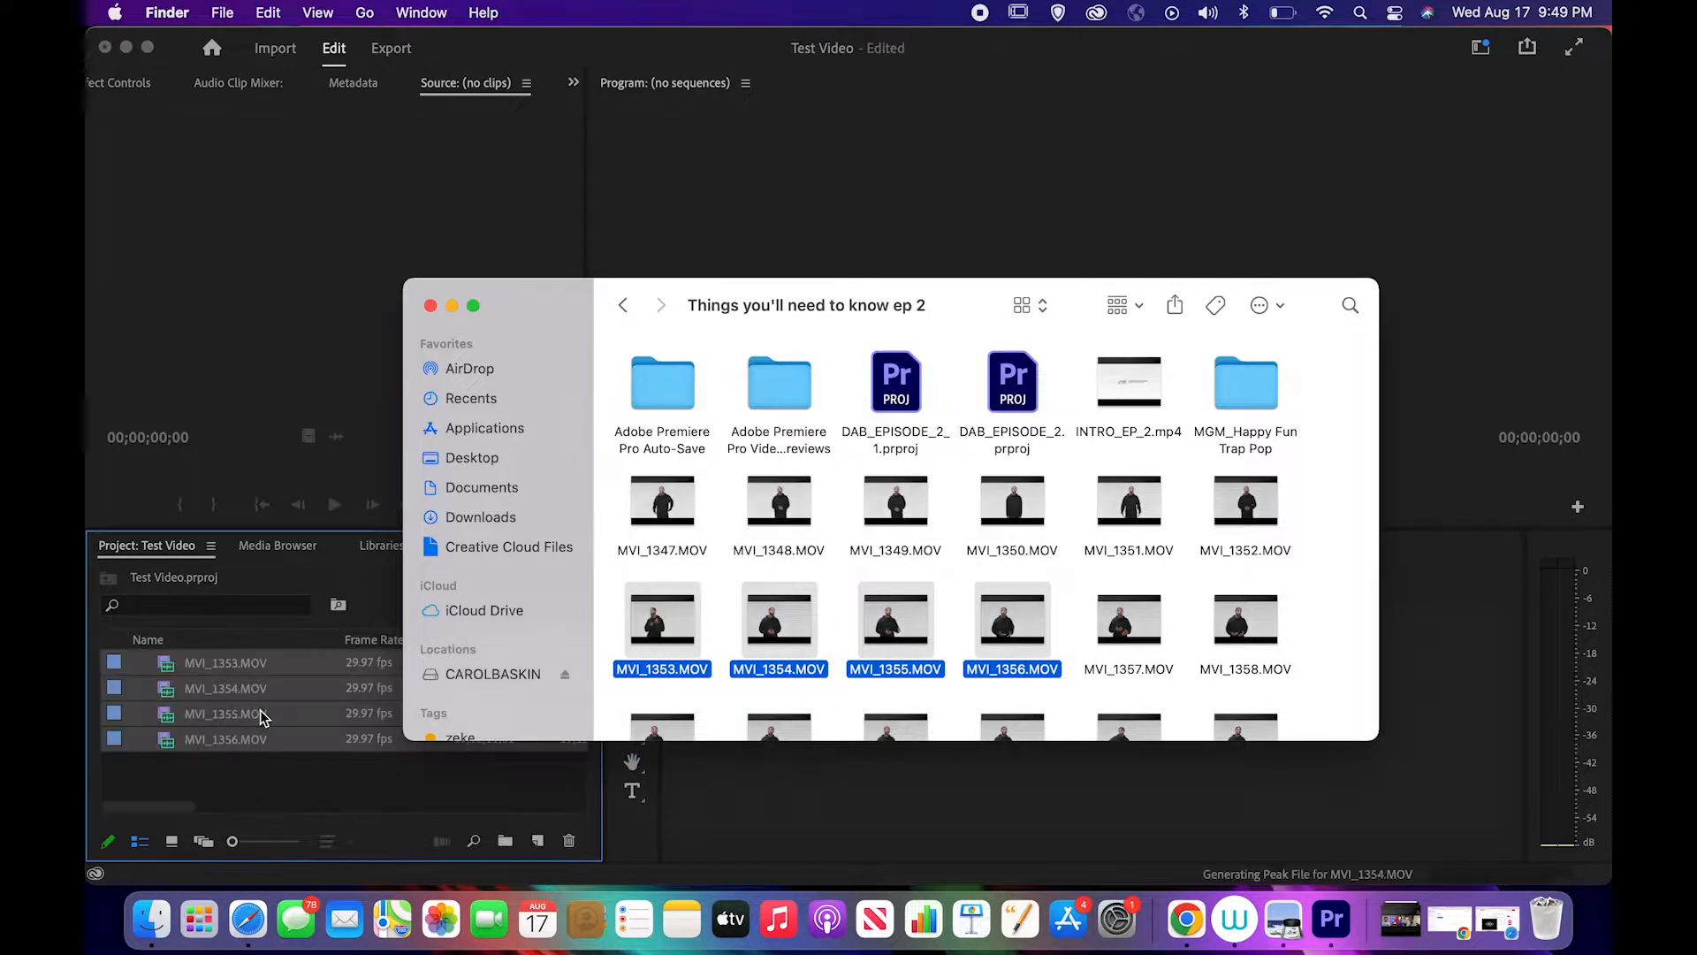
{"action": "left_click", "coordinate": [260, 711]}
{"action": "left_click", "coordinate": [318, 716]}
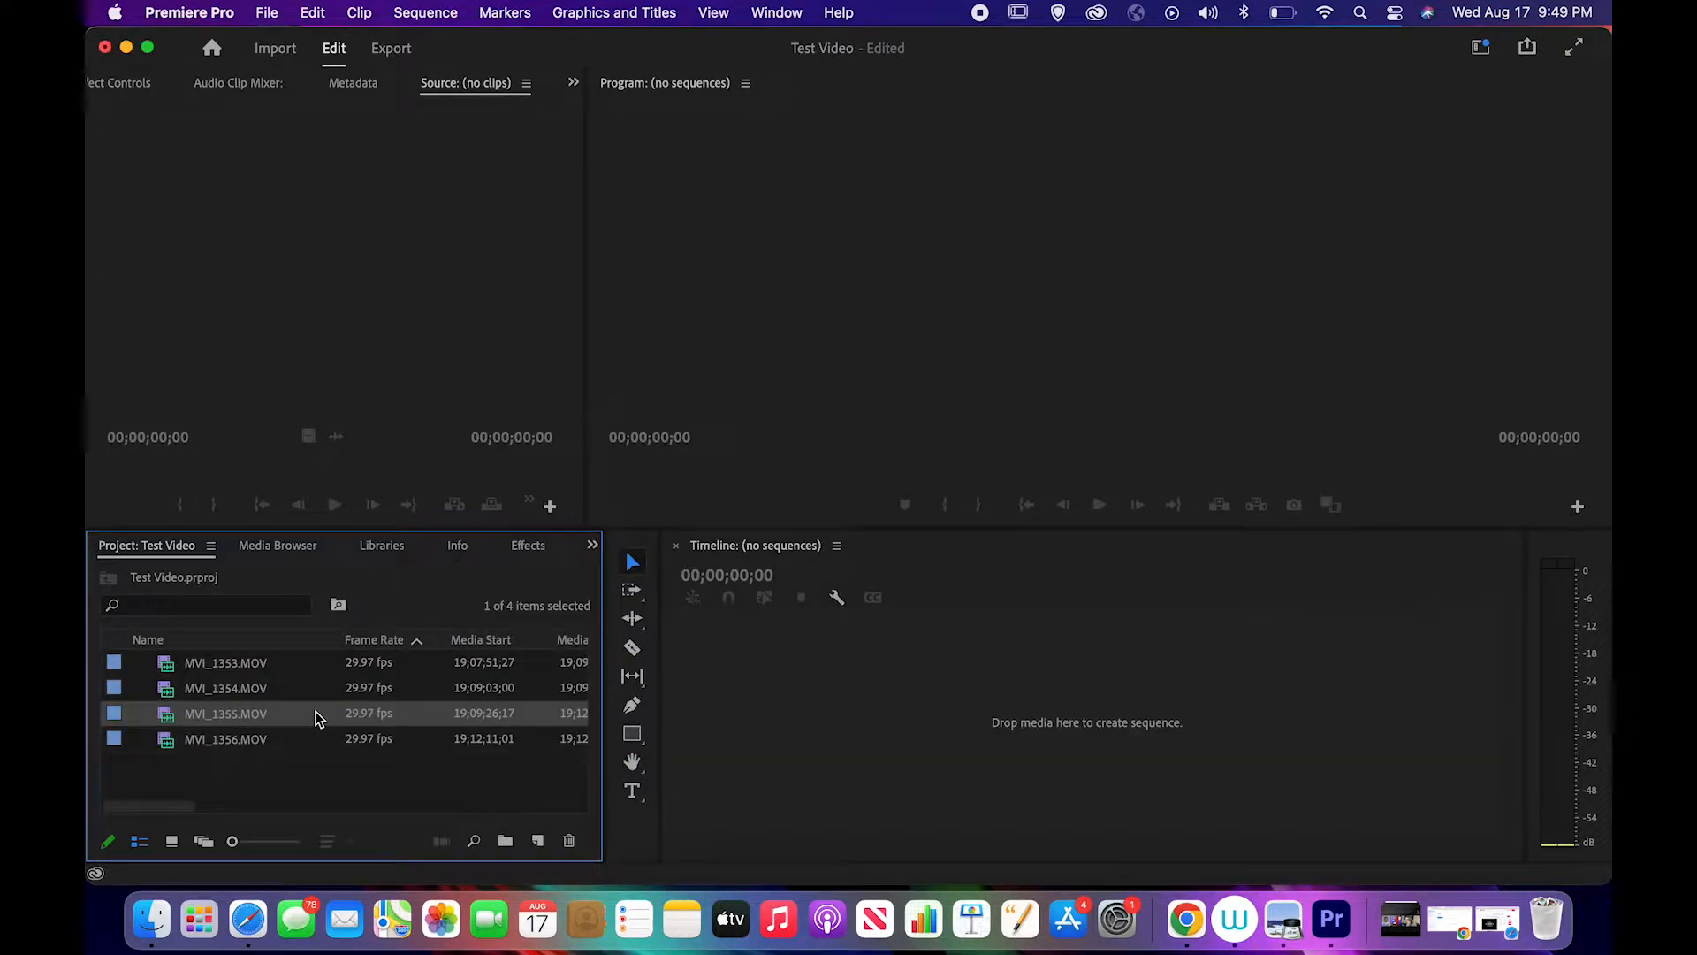
- Examine the metadata columns of the imported clips, such as frame rate, media start and duration
{"action": "left_click", "coordinate": [224, 672]}
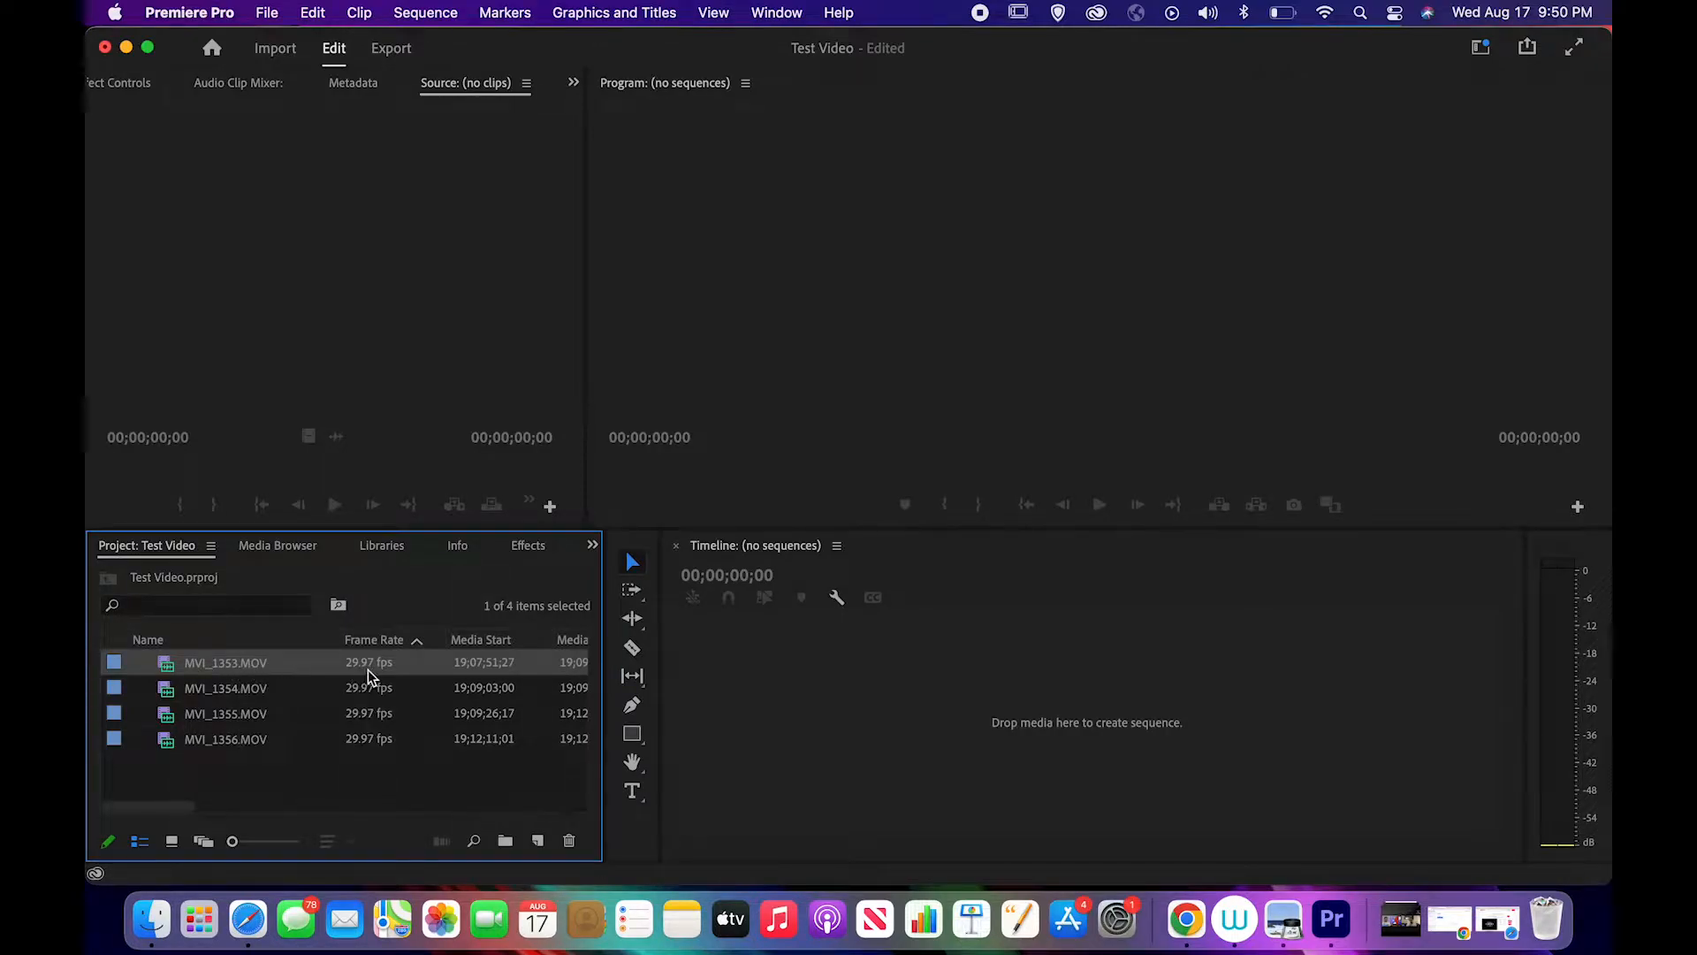
{"action": "scroll", "coordinate": [379, 677], "scroll_direction": "right", "scroll_amount": 5}
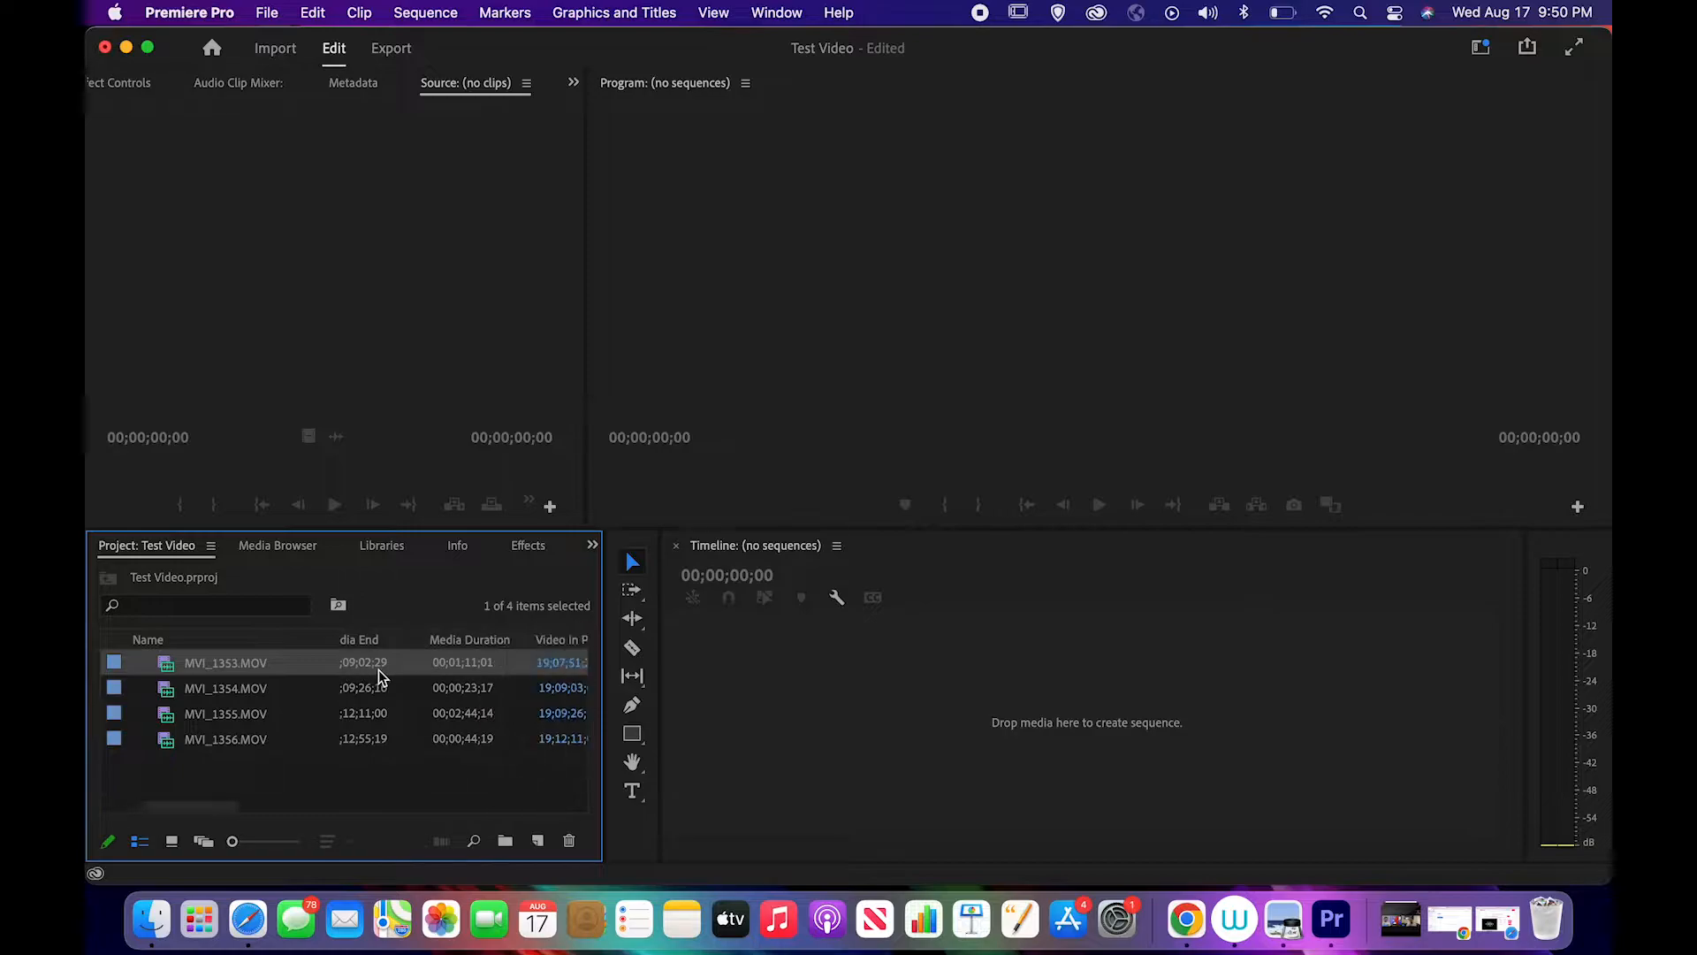
{"action": "scroll", "coordinate": [378, 677], "scroll_direction": "right", "scroll_amount": 6}
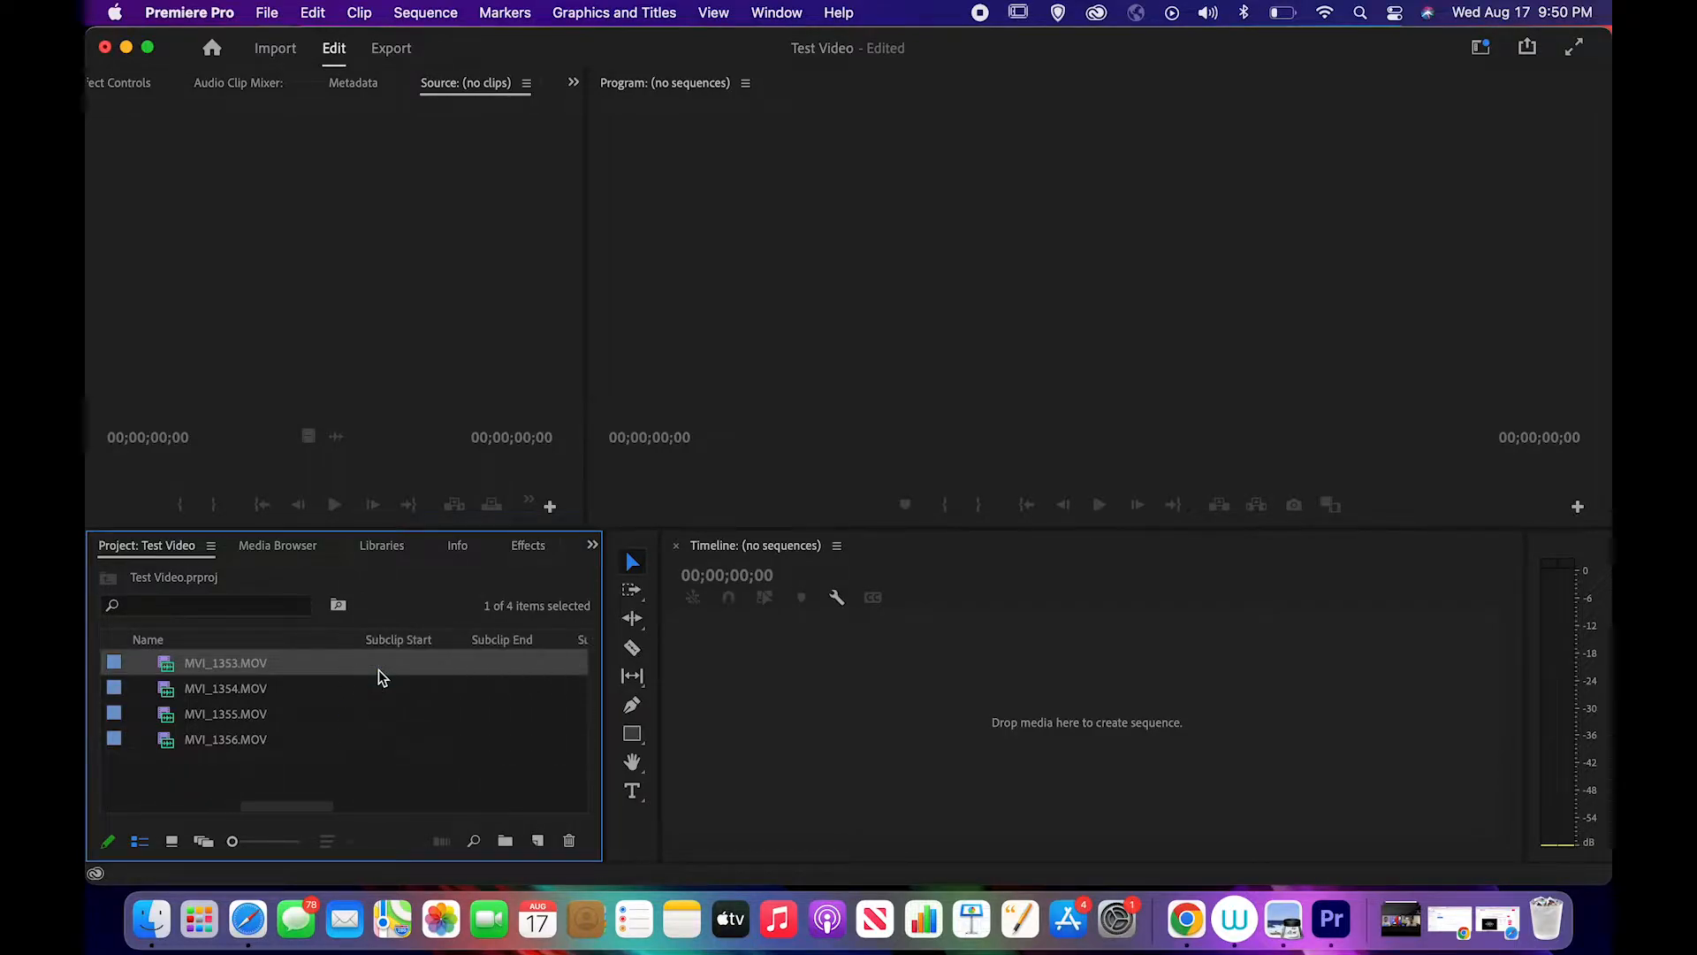
{"action": "scroll", "coordinate": [379, 677], "scroll_direction": "left", "scroll_amount": 10}
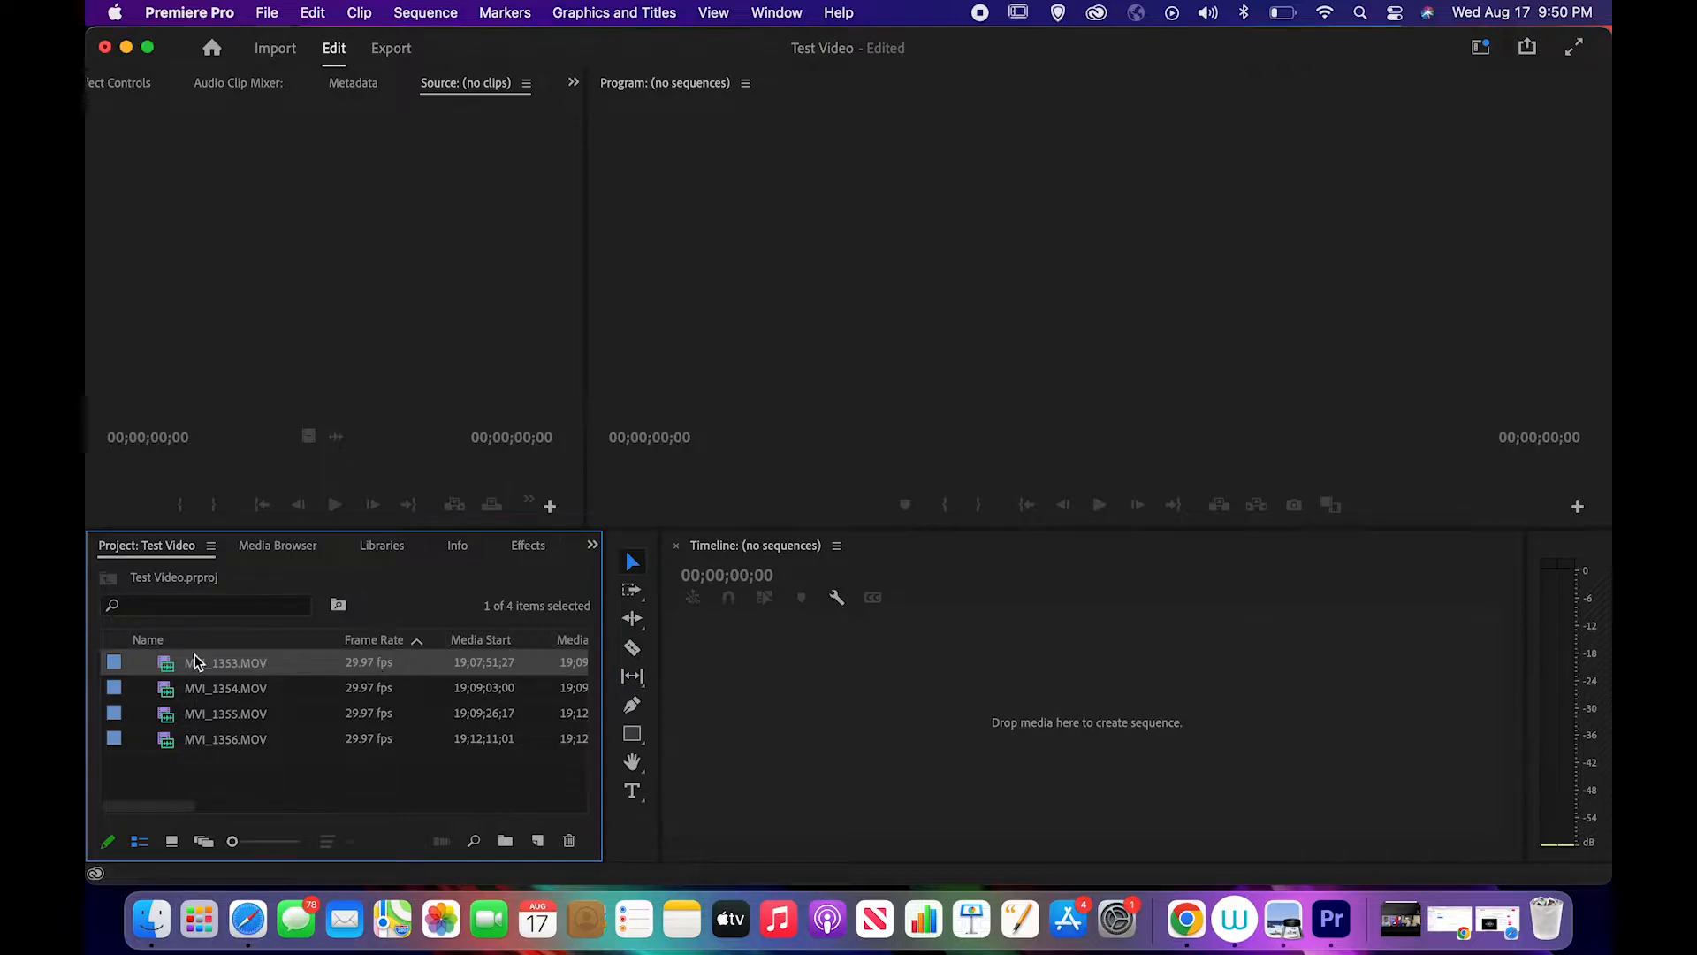
- Load MVI_1353.MOV into the Source Monitor
{"action": "left_click", "coordinate": [376, 266]}
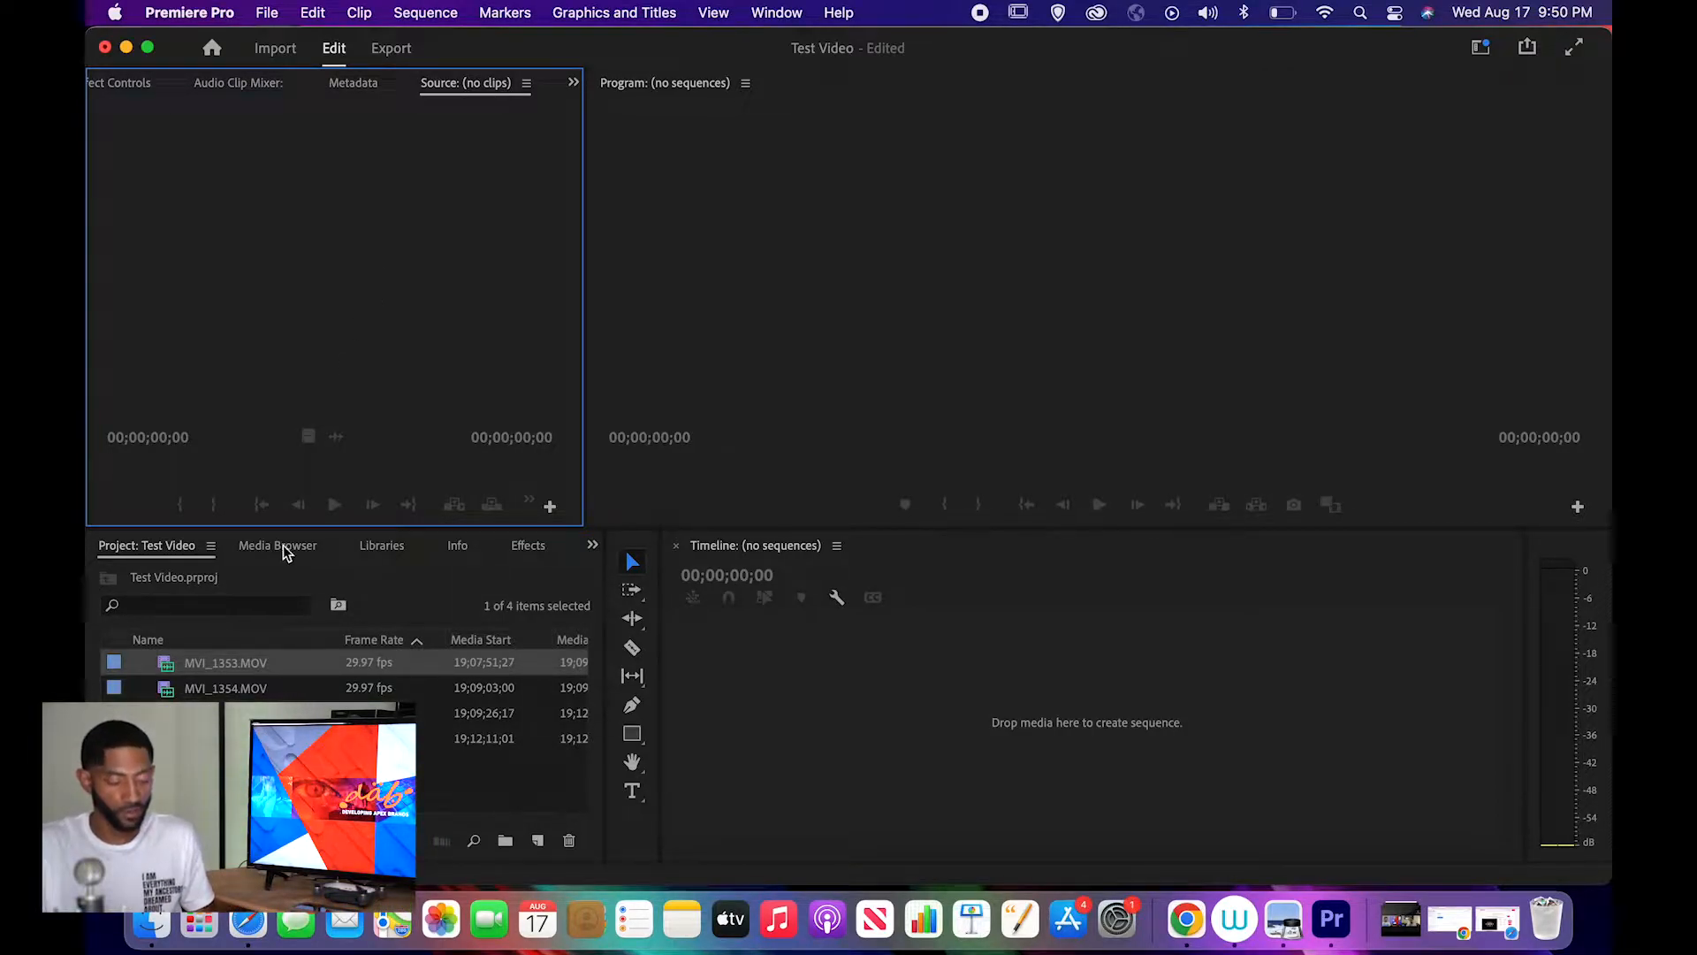
{"action": "left_click", "coordinate": [227, 662]}
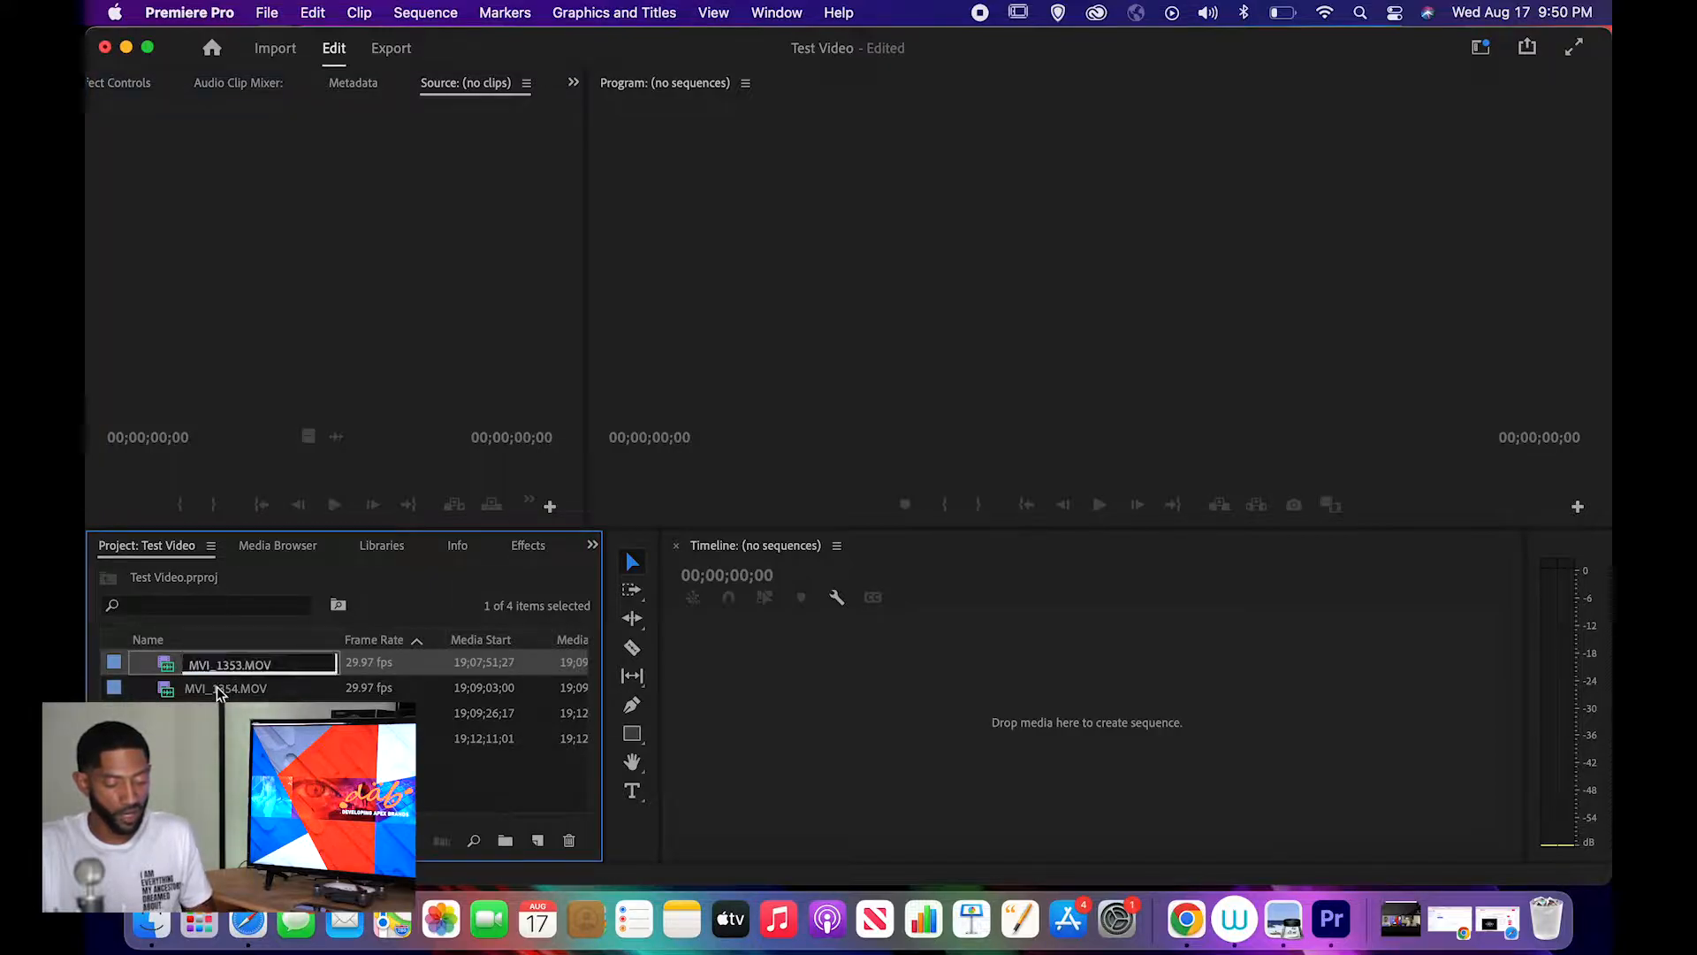
{"action": "double_click", "coordinate": [161, 668]}
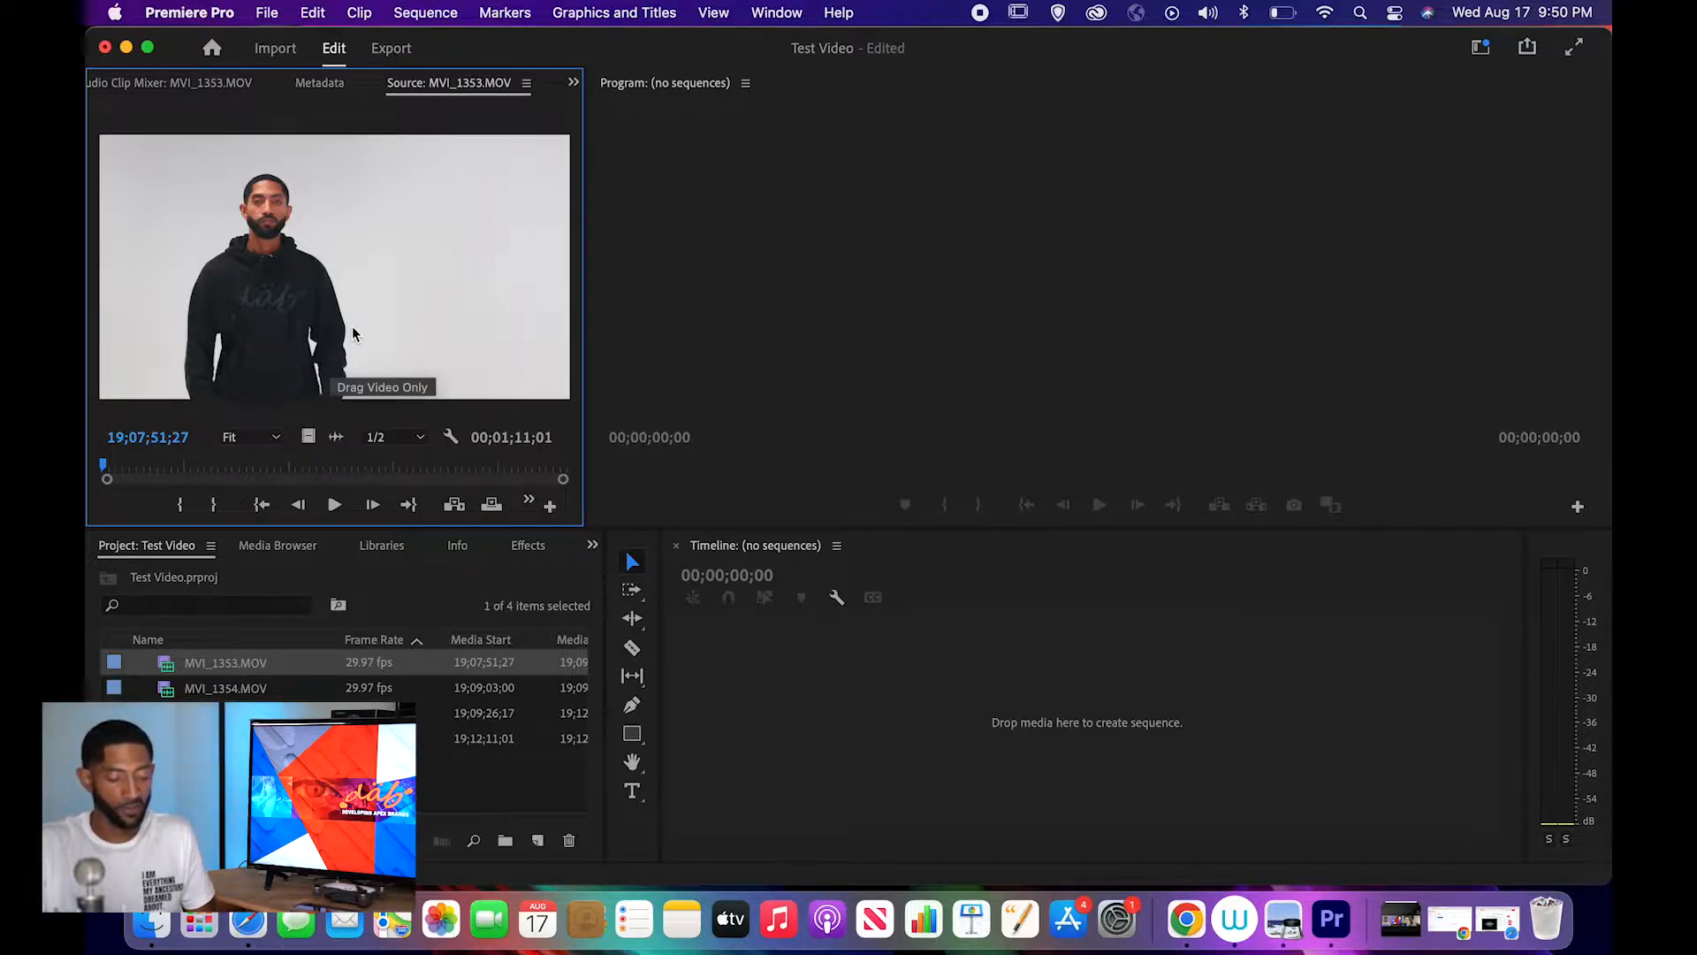
- Play the source clip up to 19;07;55;14 and mark an In point there
{"action": "key", "text": "space"}
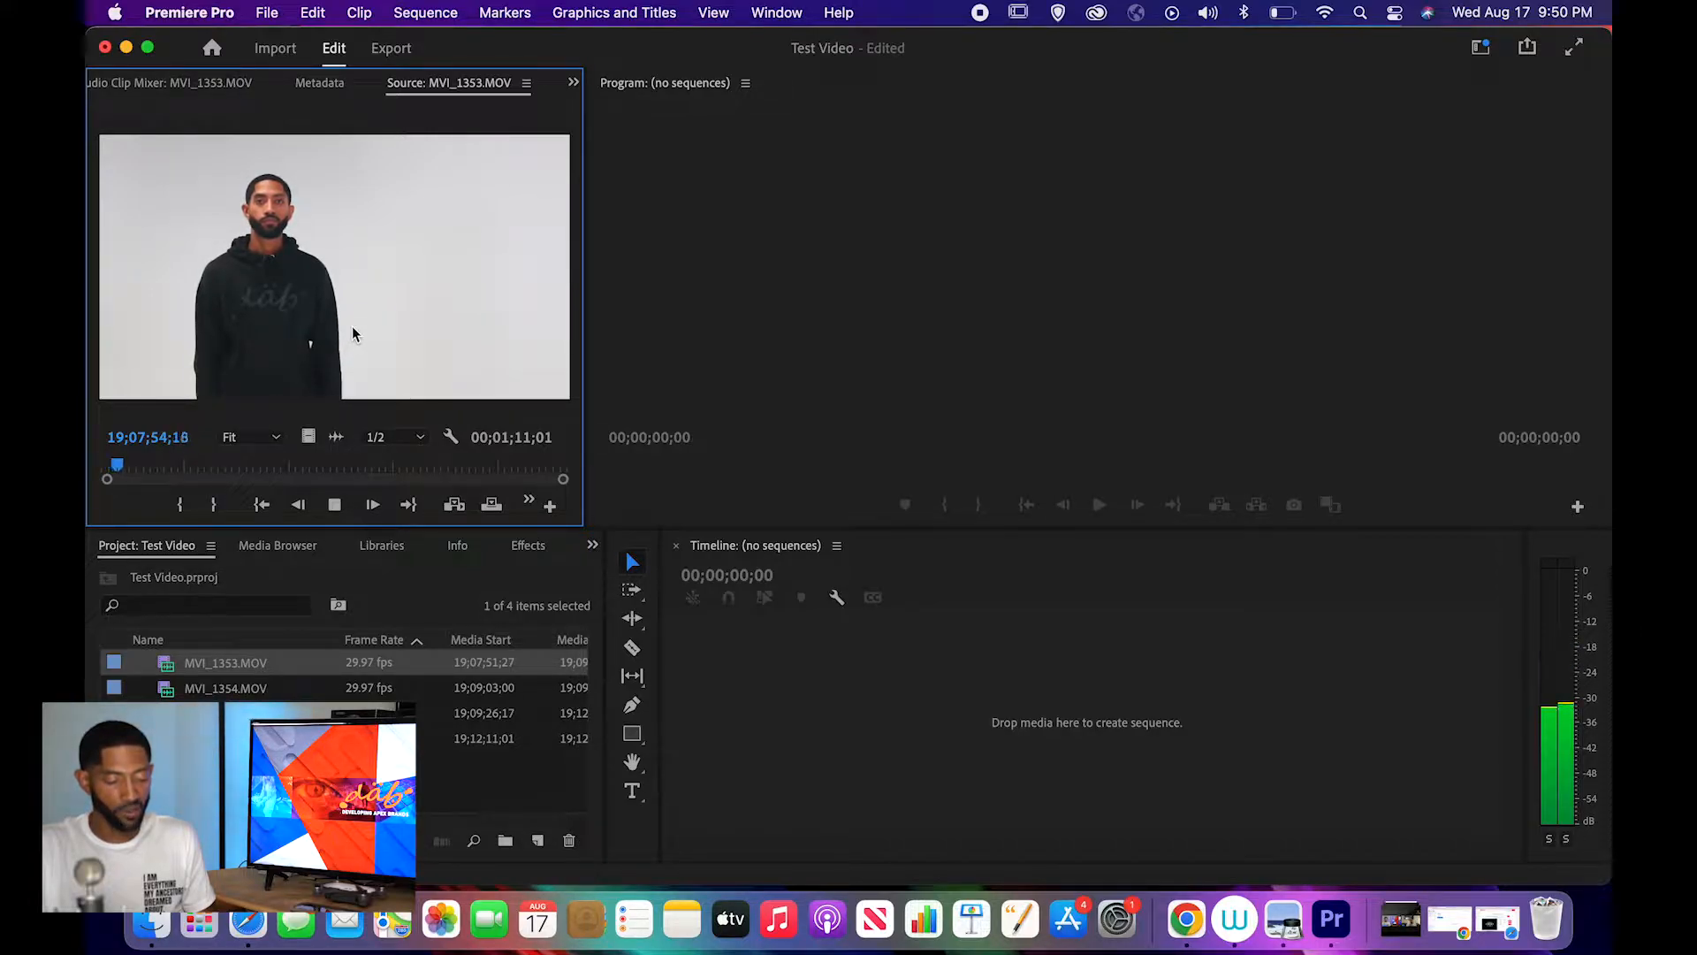
{"action": "key", "text": "space"}
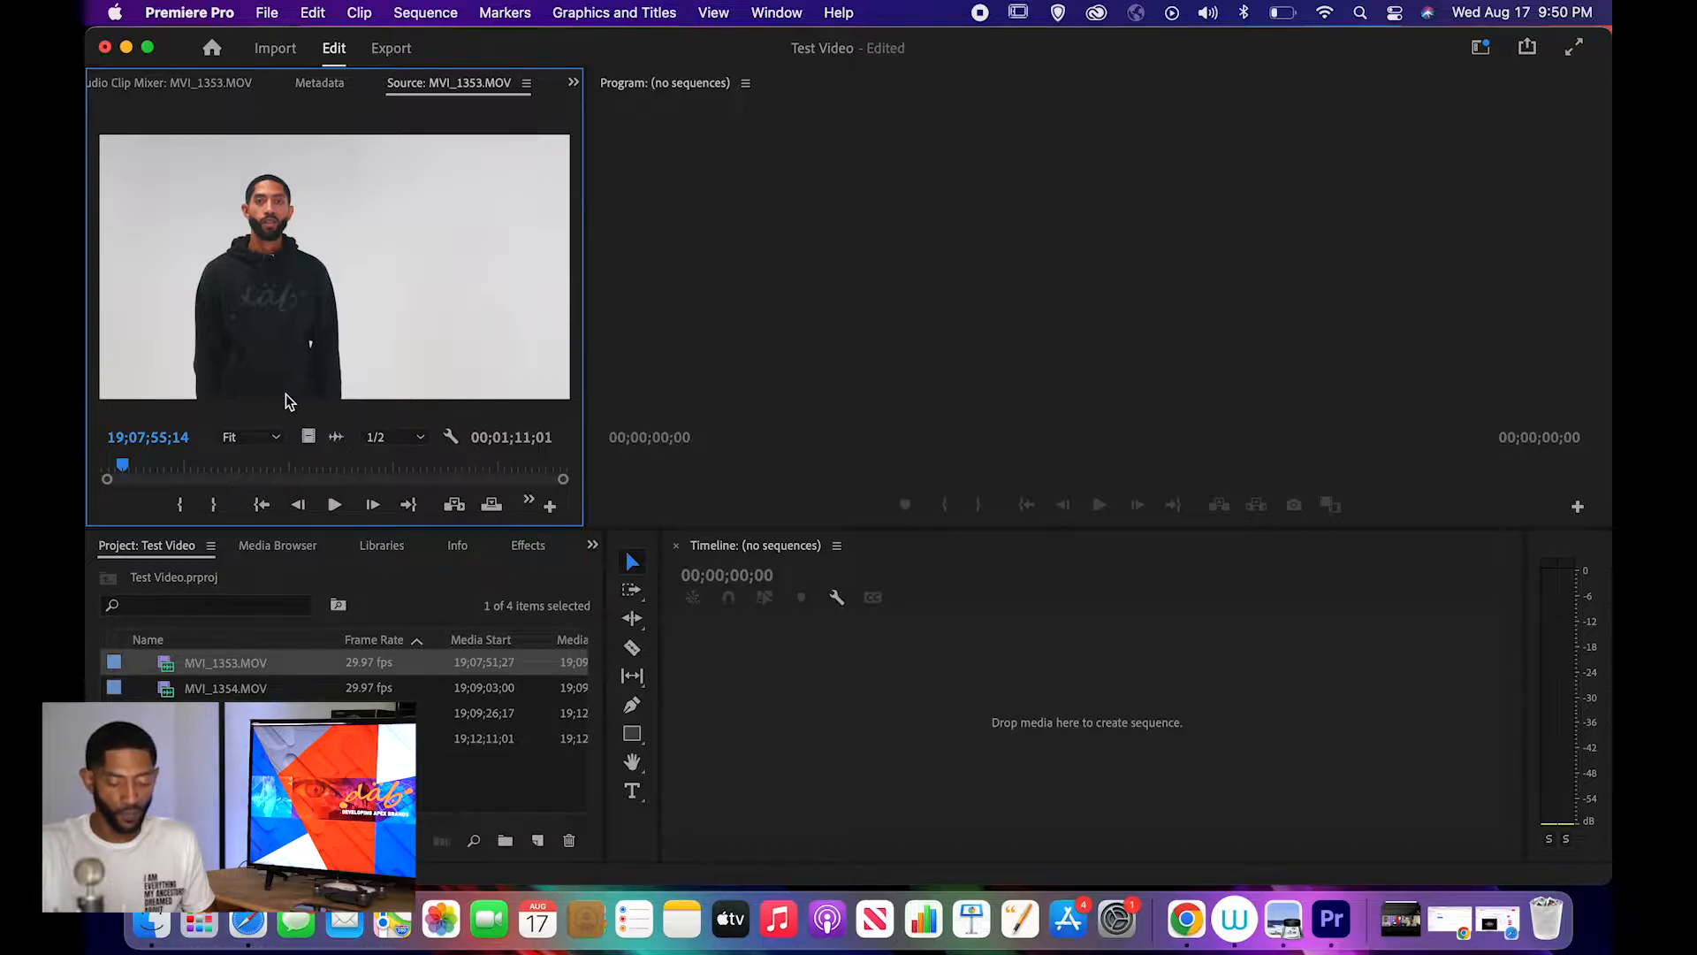
{"action": "key", "text": "i"}
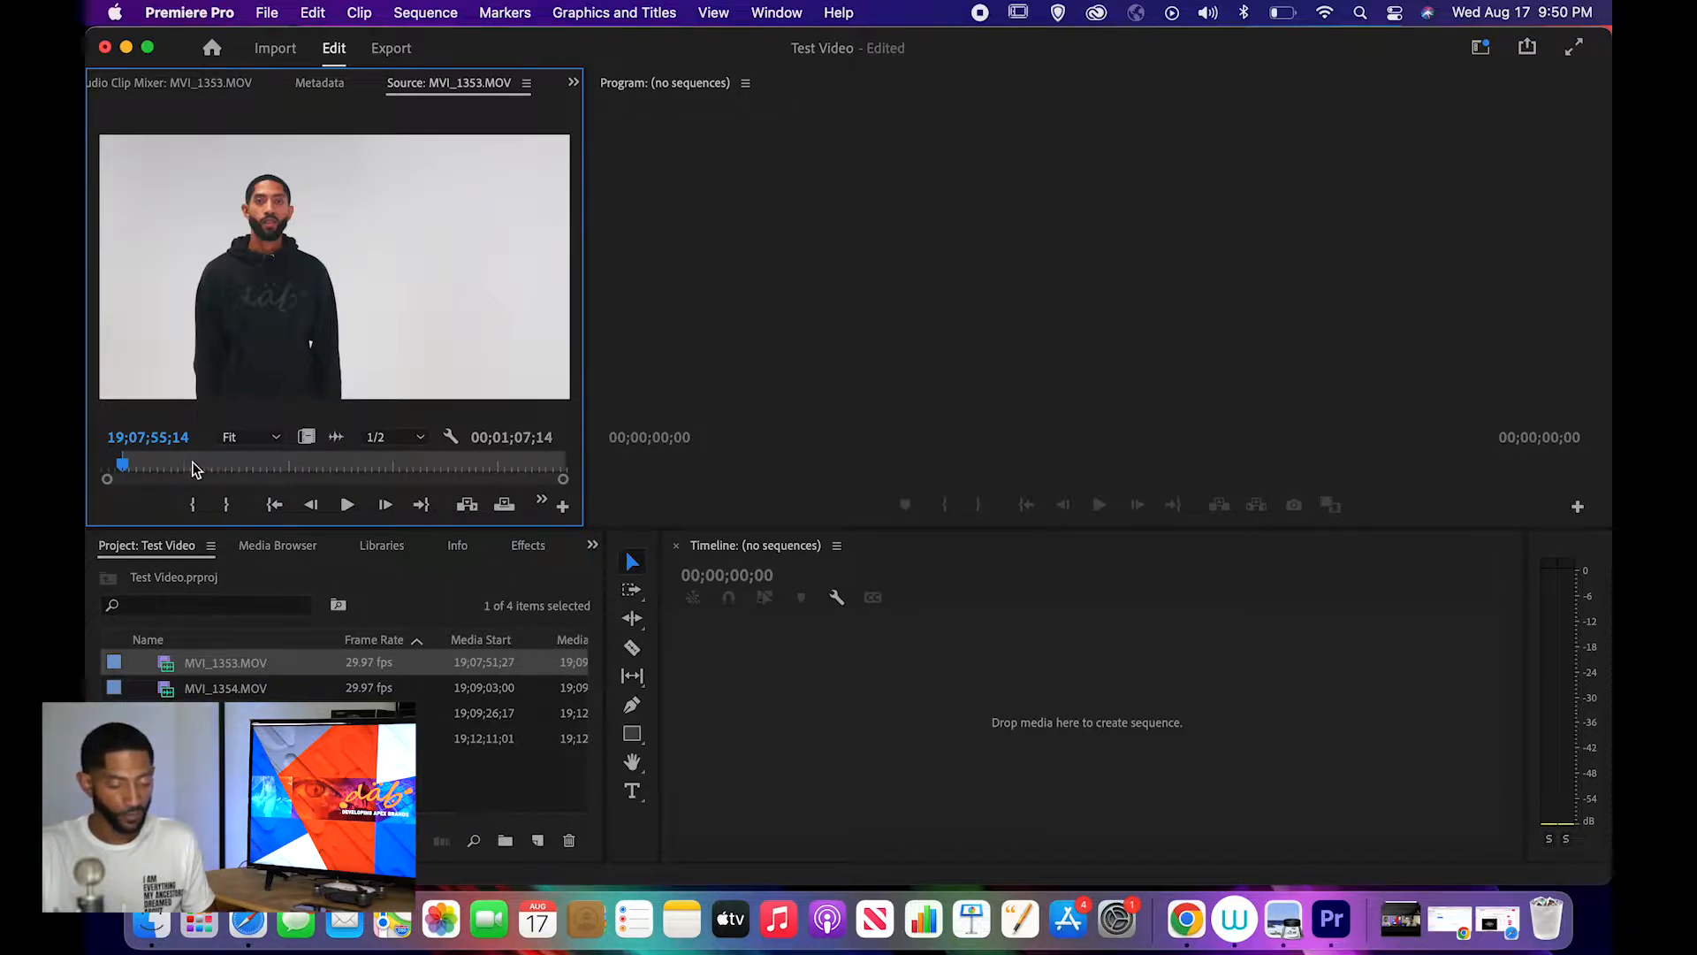
- Mark an Out point at 19;08;07;07 in the source clip and clear its In and Out points
{"action": "left_click_drag", "start_coordinate": [136, 464], "coordinate": [201, 471]}
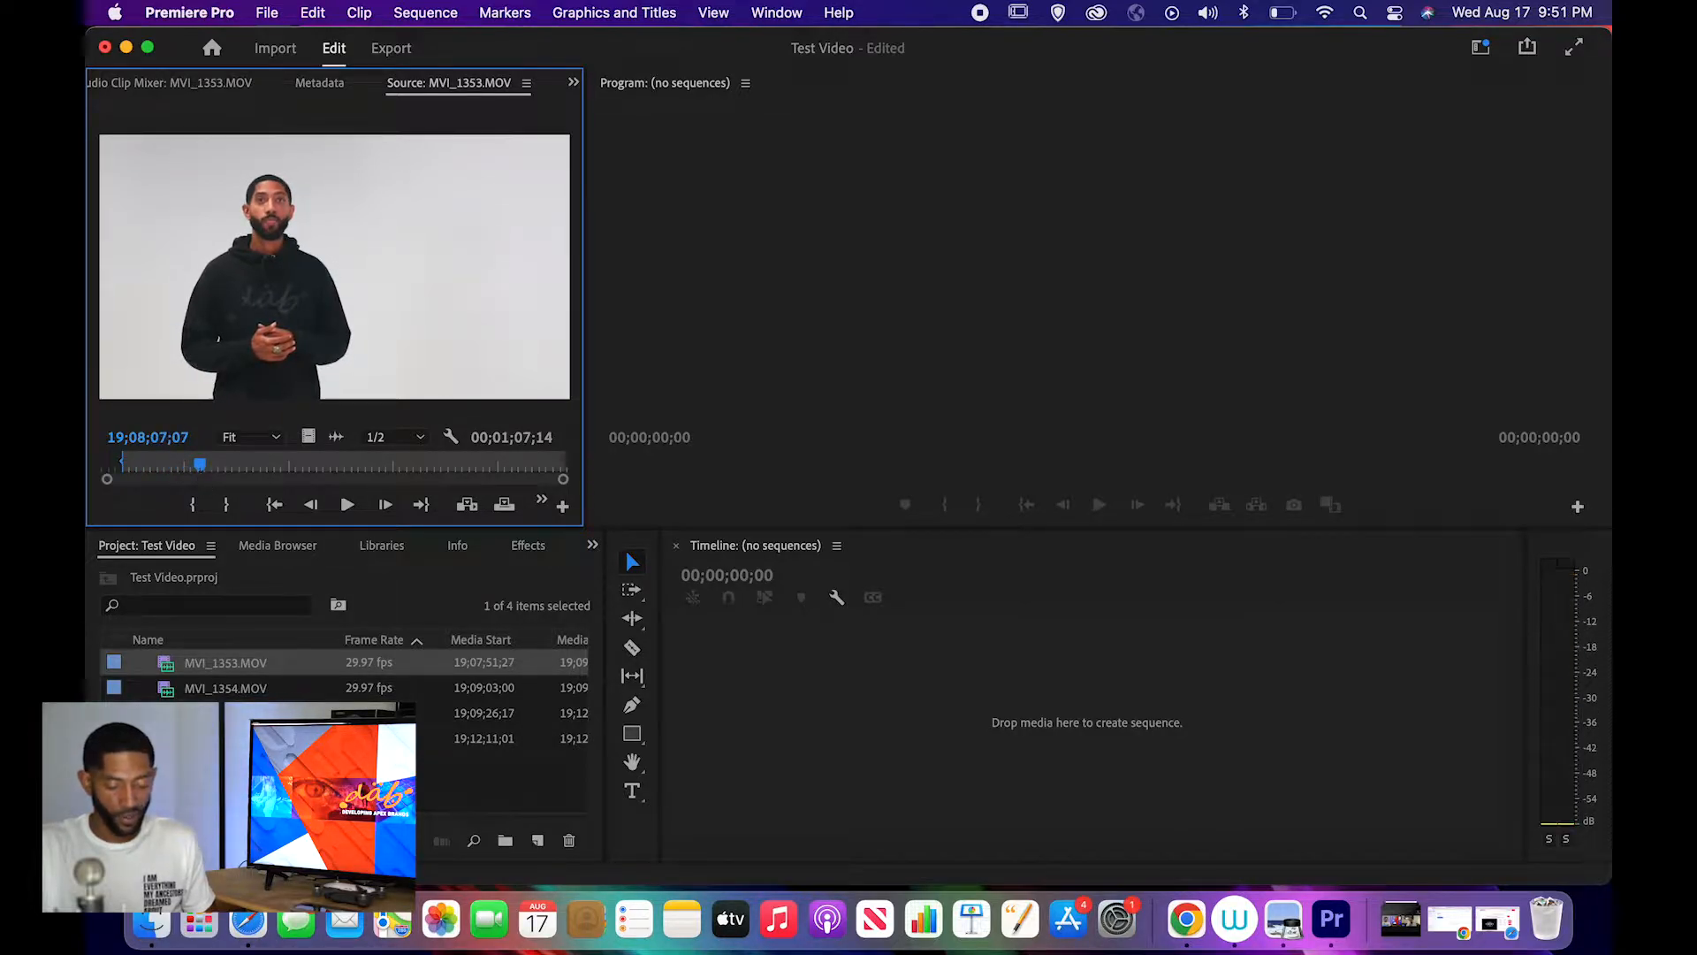
{"action": "key", "text": "o"}
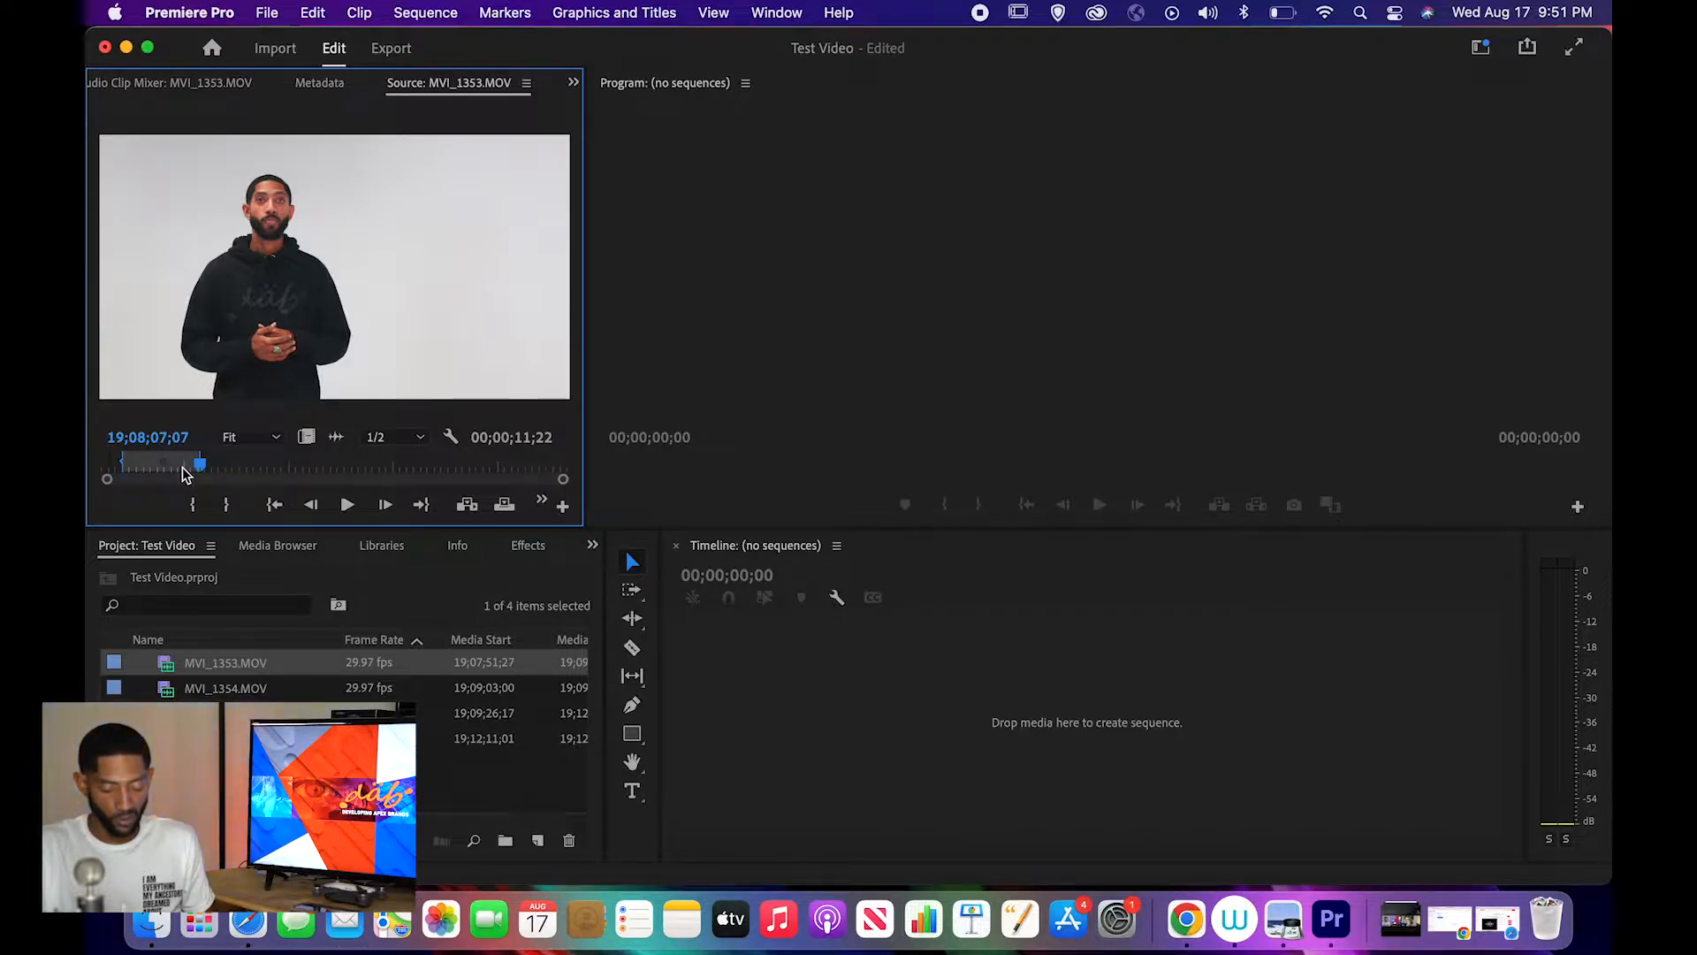
{"action": "key", "text": "alt+x"}
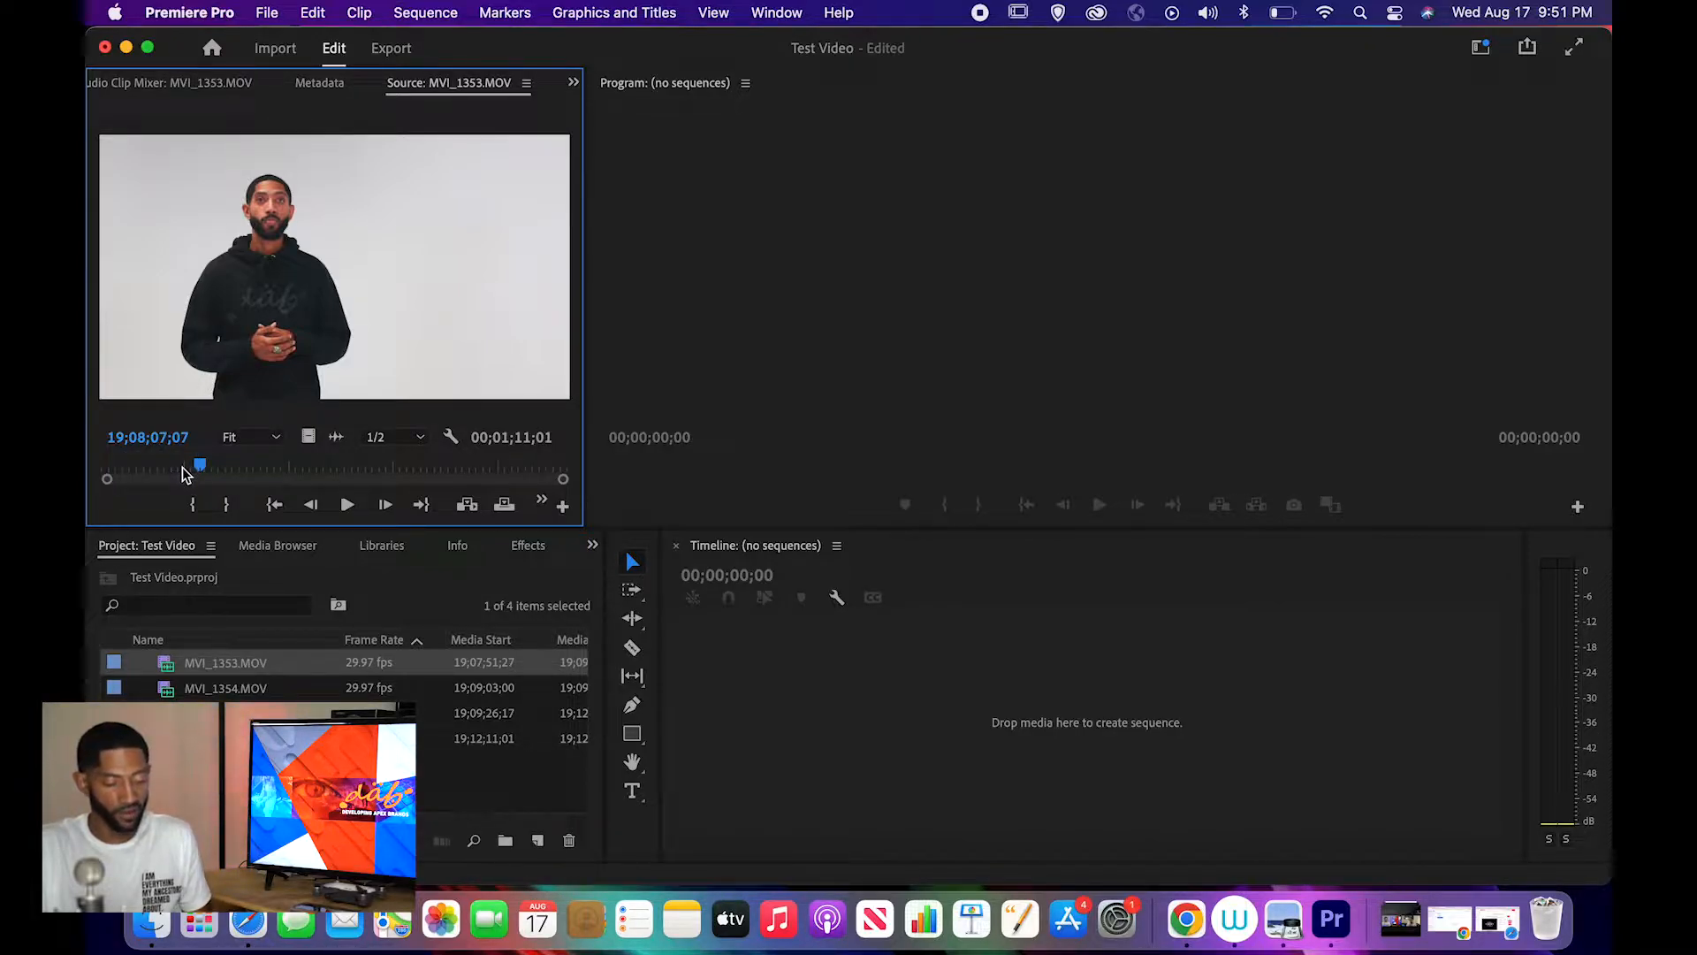
- Create a new sequence from the MVI_1353.MOV clip
{"action": "left_click_drag", "start_coordinate": [237, 665], "coordinate": [991, 708]}
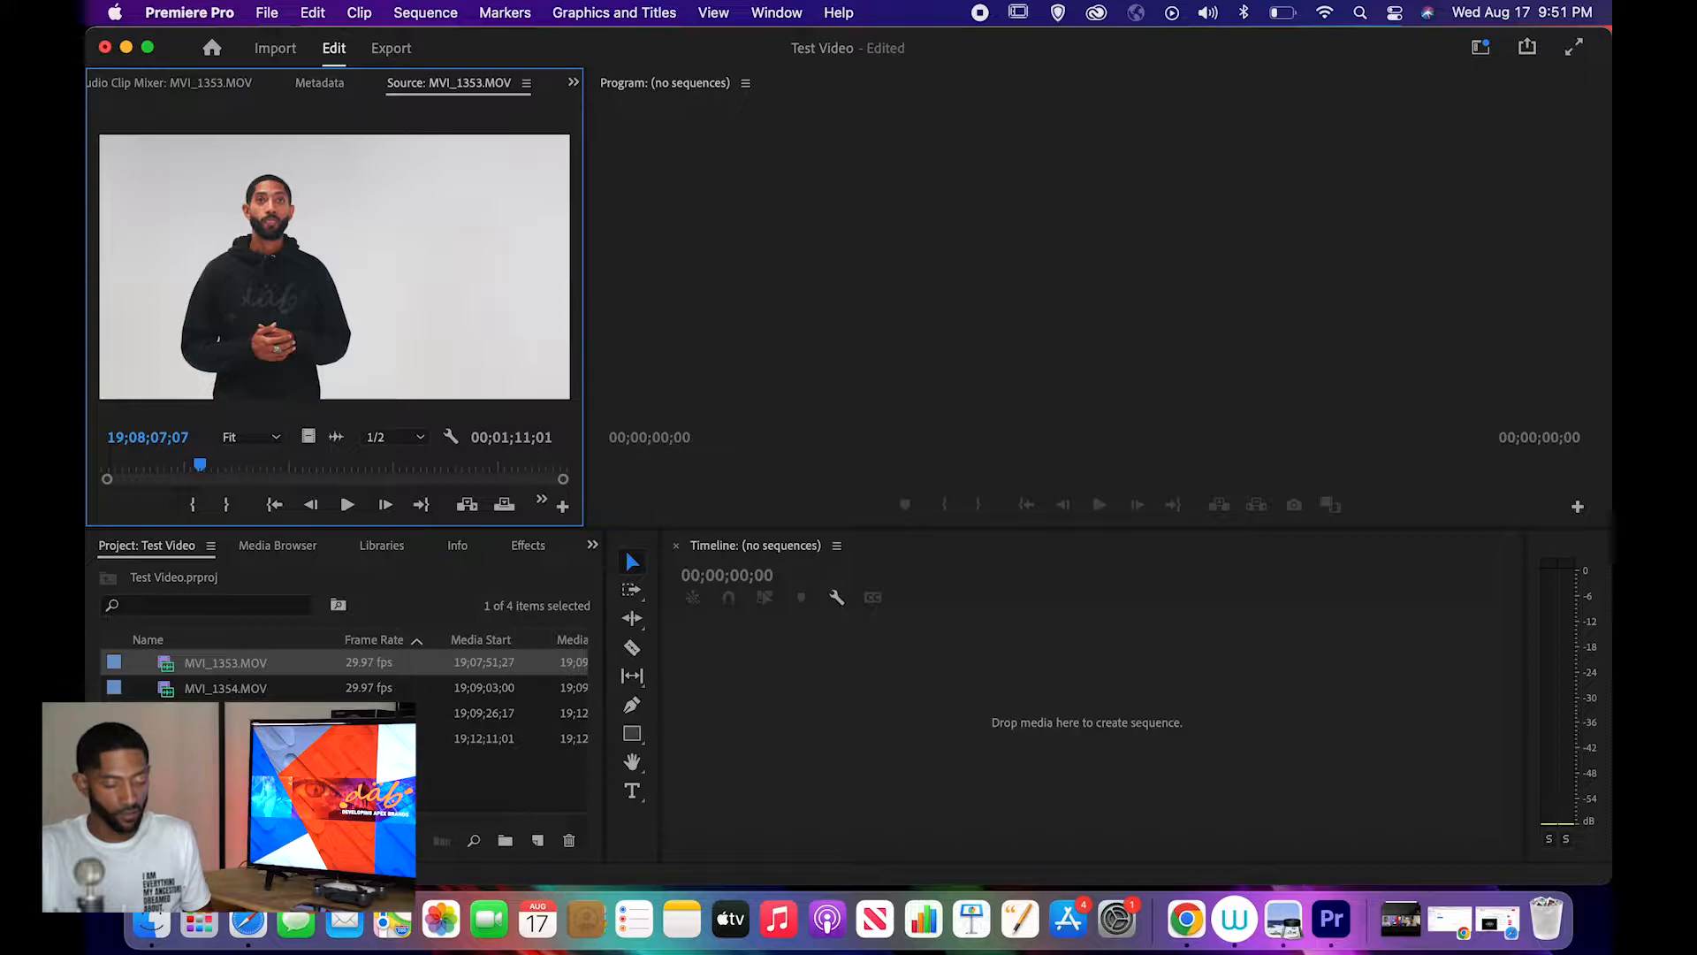
{"action": "left_click", "coordinate": [230, 714]}
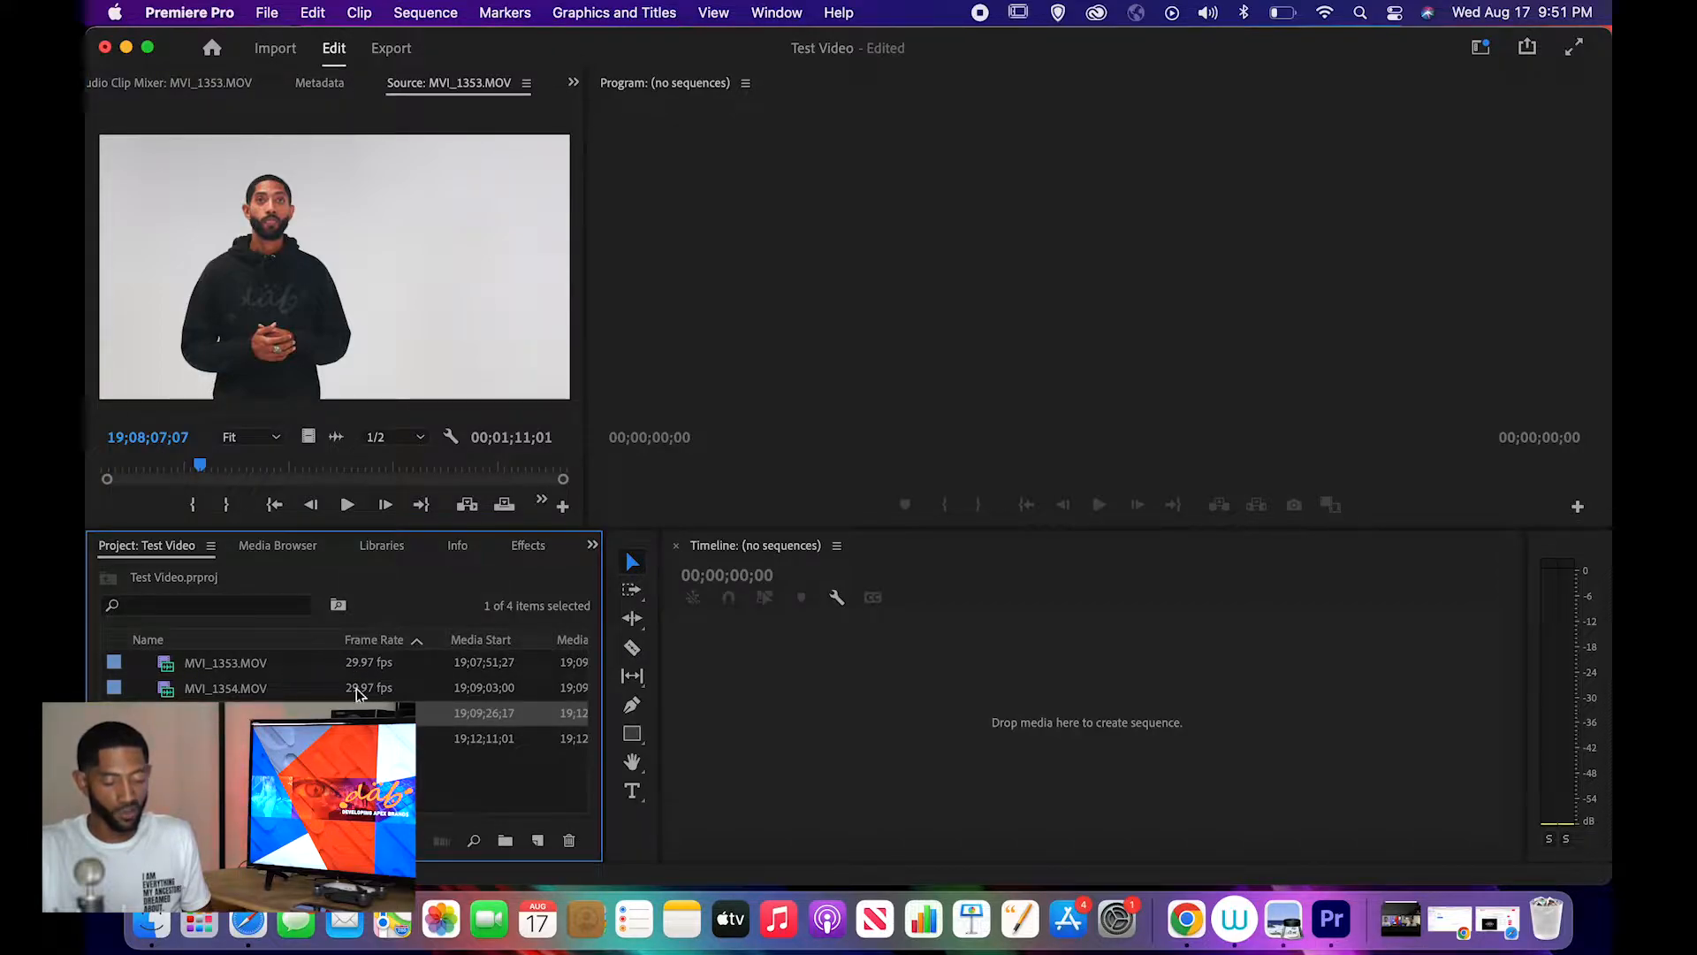
{"action": "double_click", "coordinate": [221, 665]}
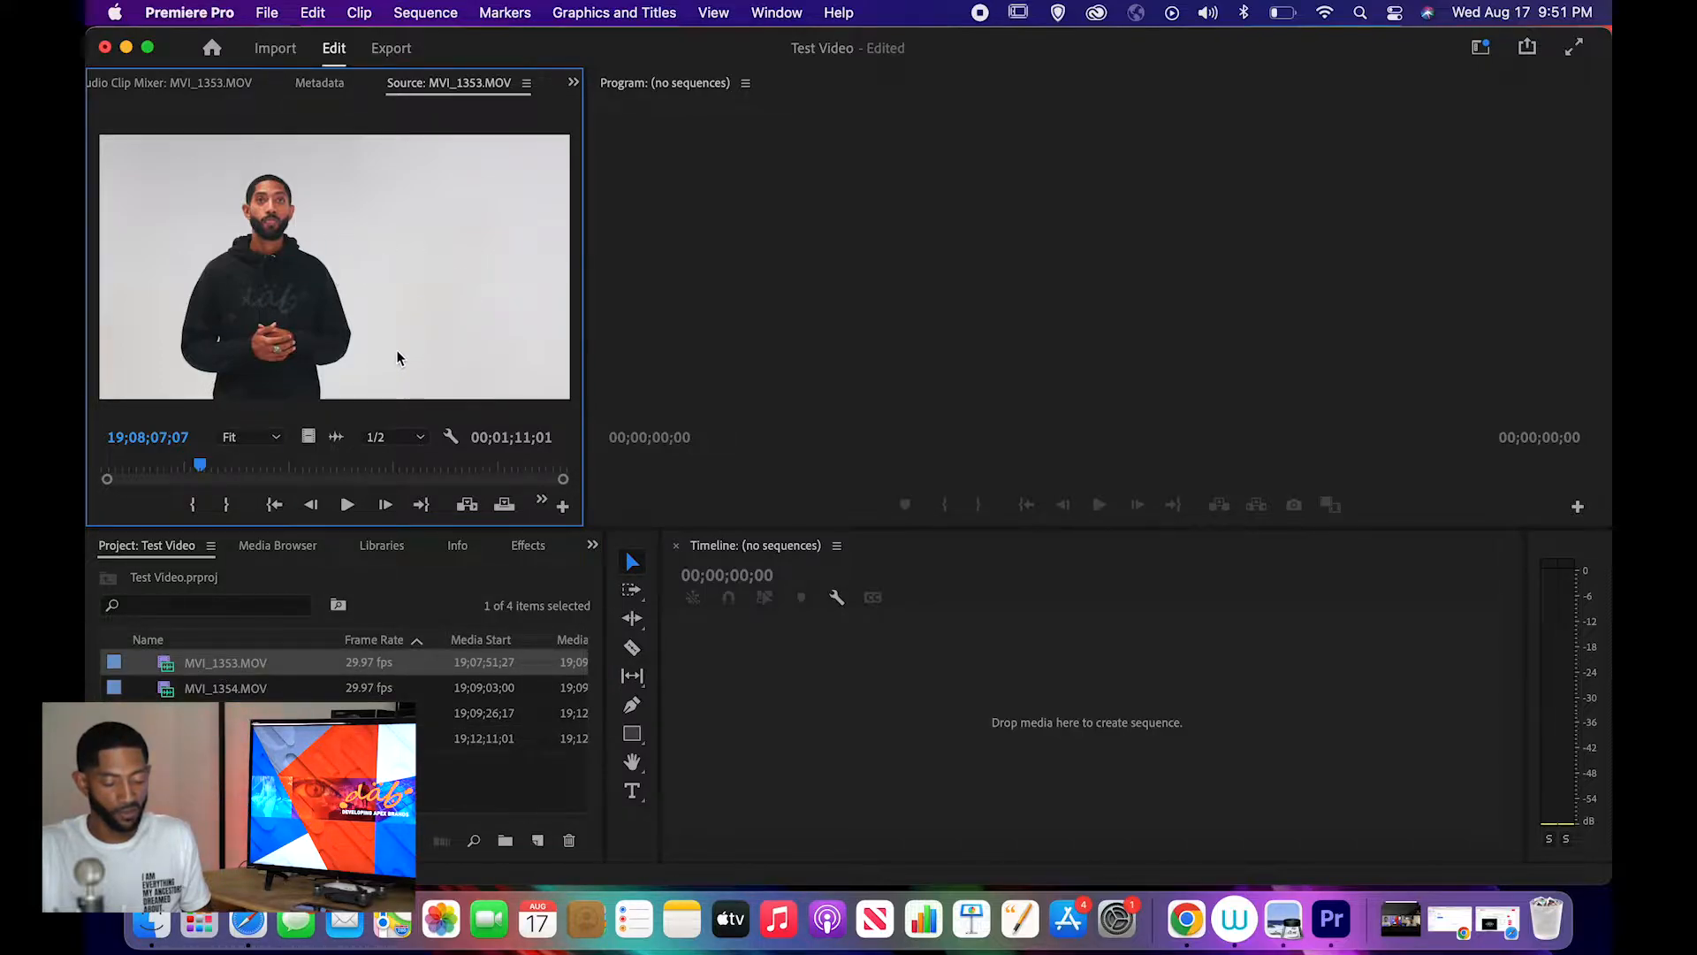
{"action": "left_click", "coordinate": [234, 669]}
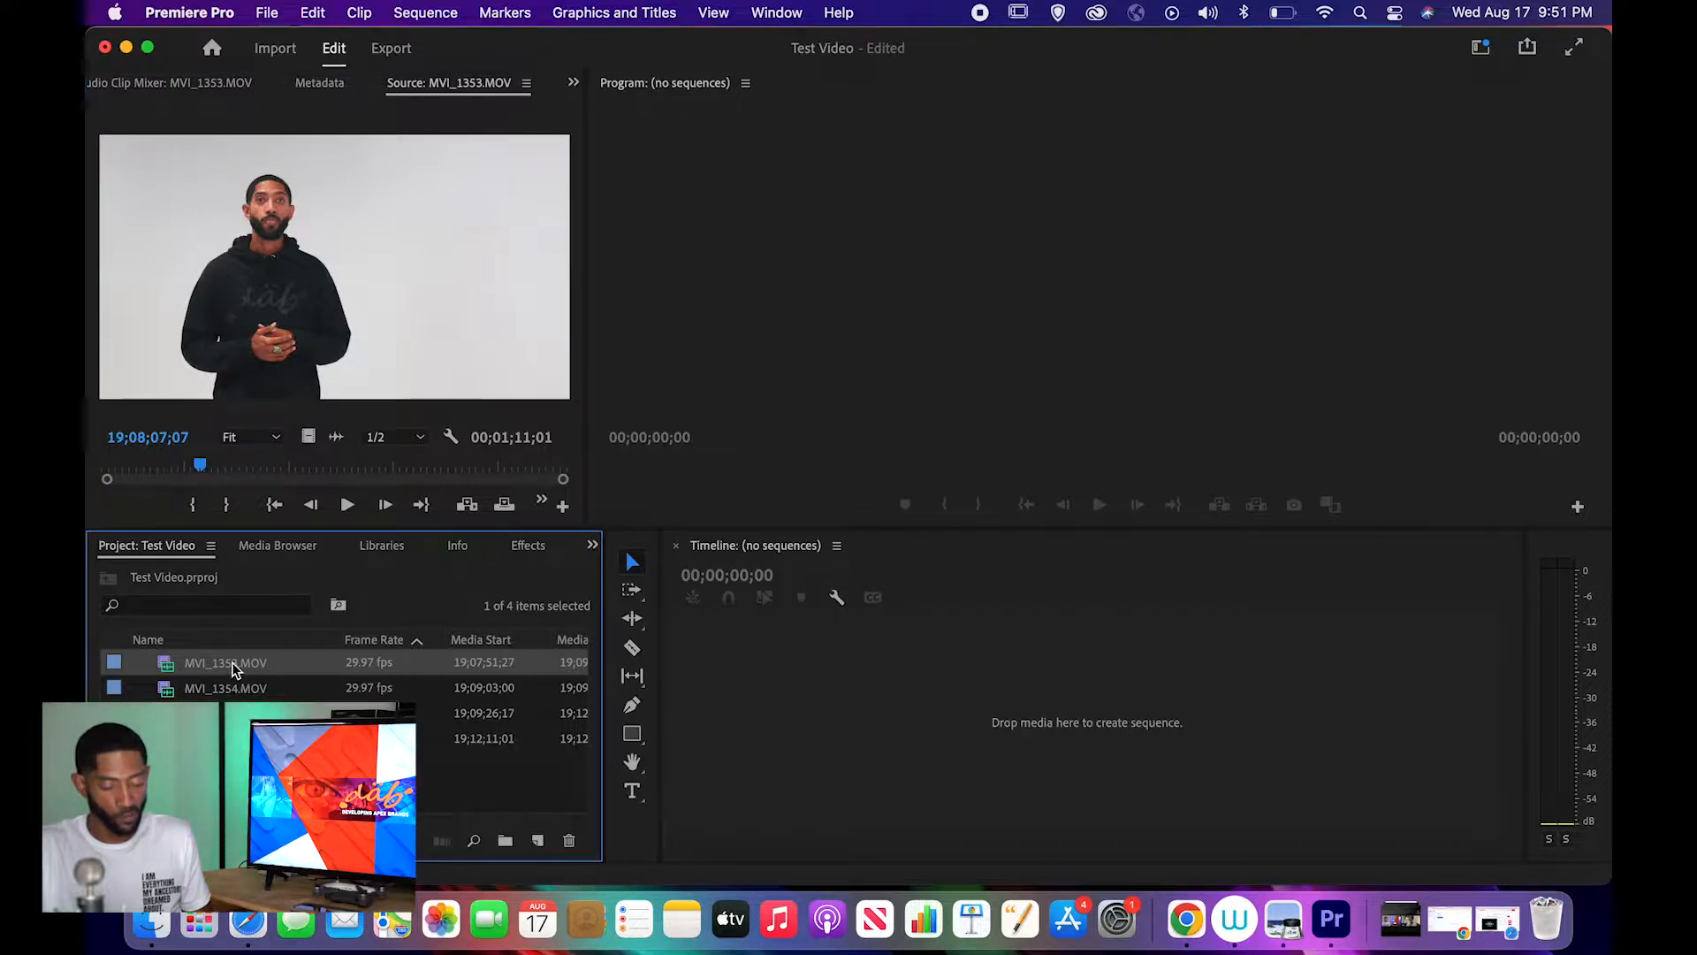
{"action": "left_click_drag", "start_coordinate": [234, 669], "coordinate": [539, 840]}
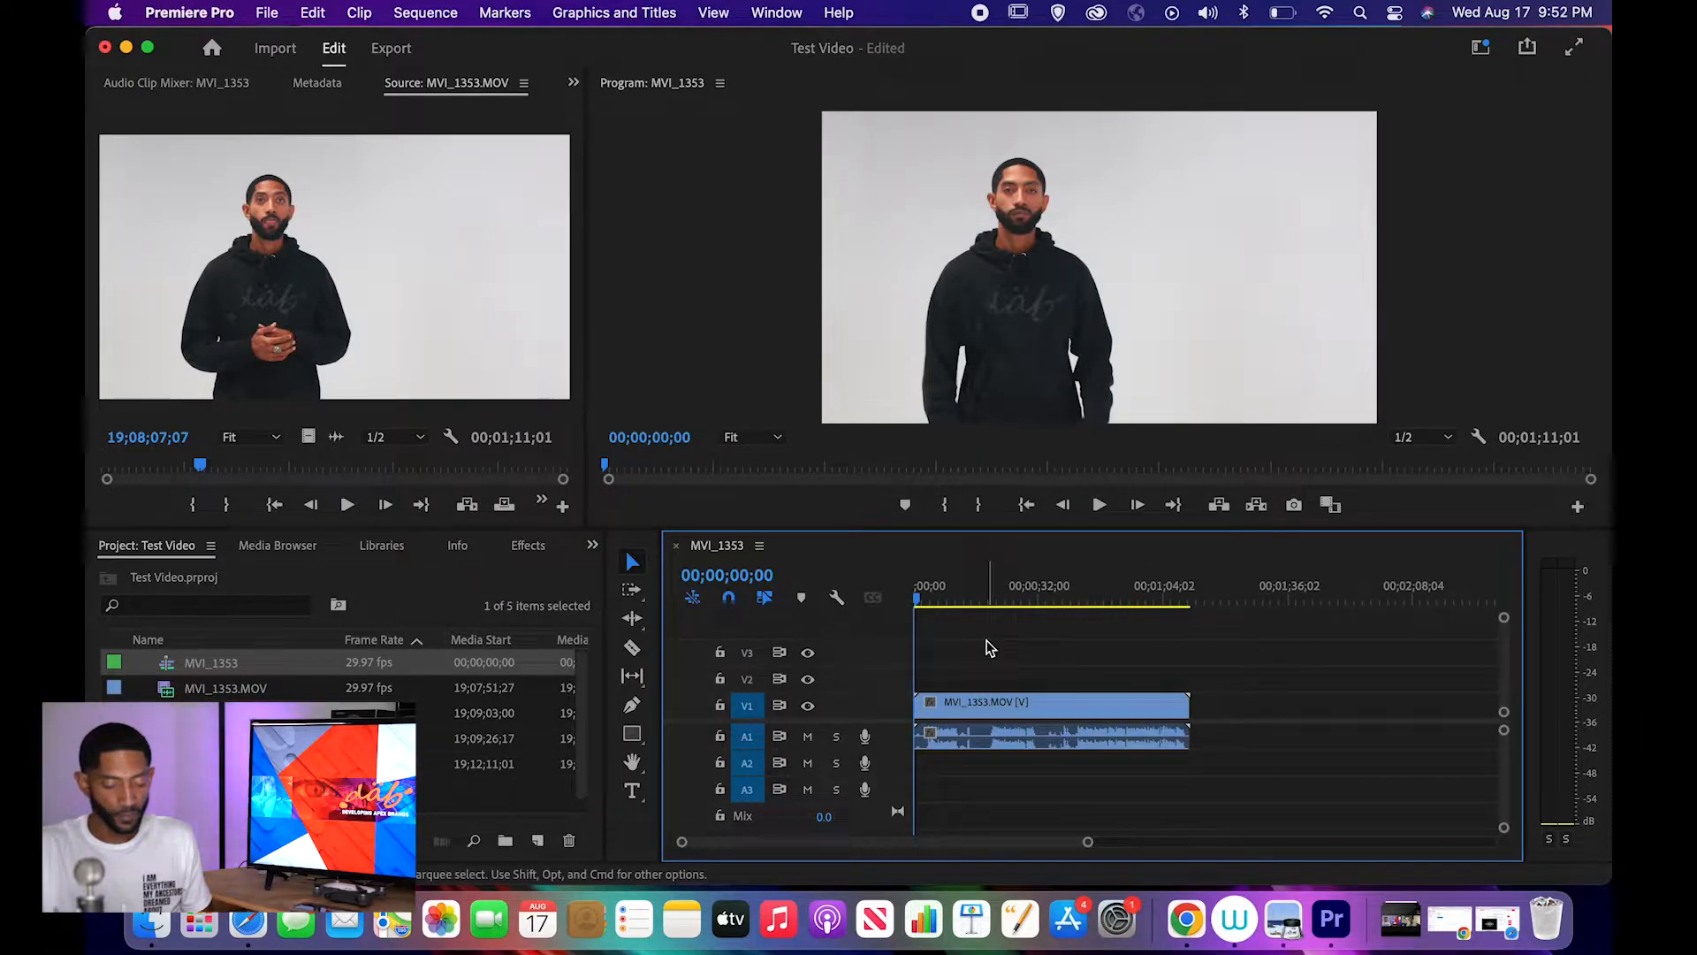
- Rename the new MVI_1353 sequence as Test Video Project
{"action": "left_click", "coordinate": [228, 663]}
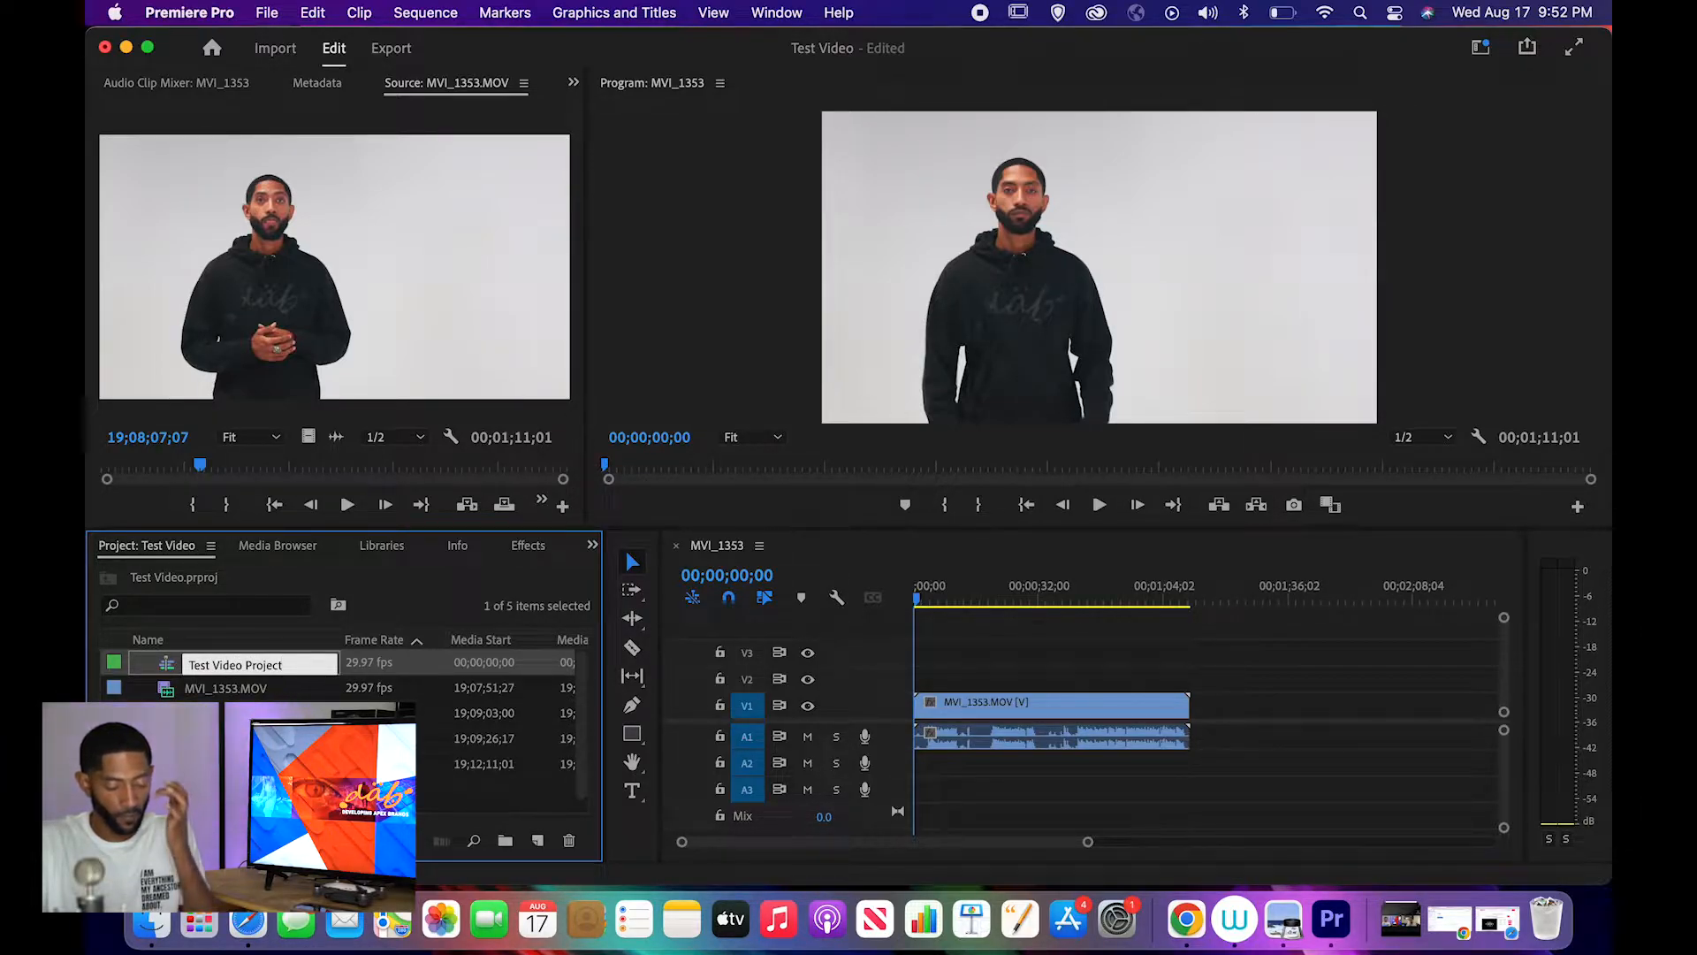
{"action": "key", "text": "Tab"}
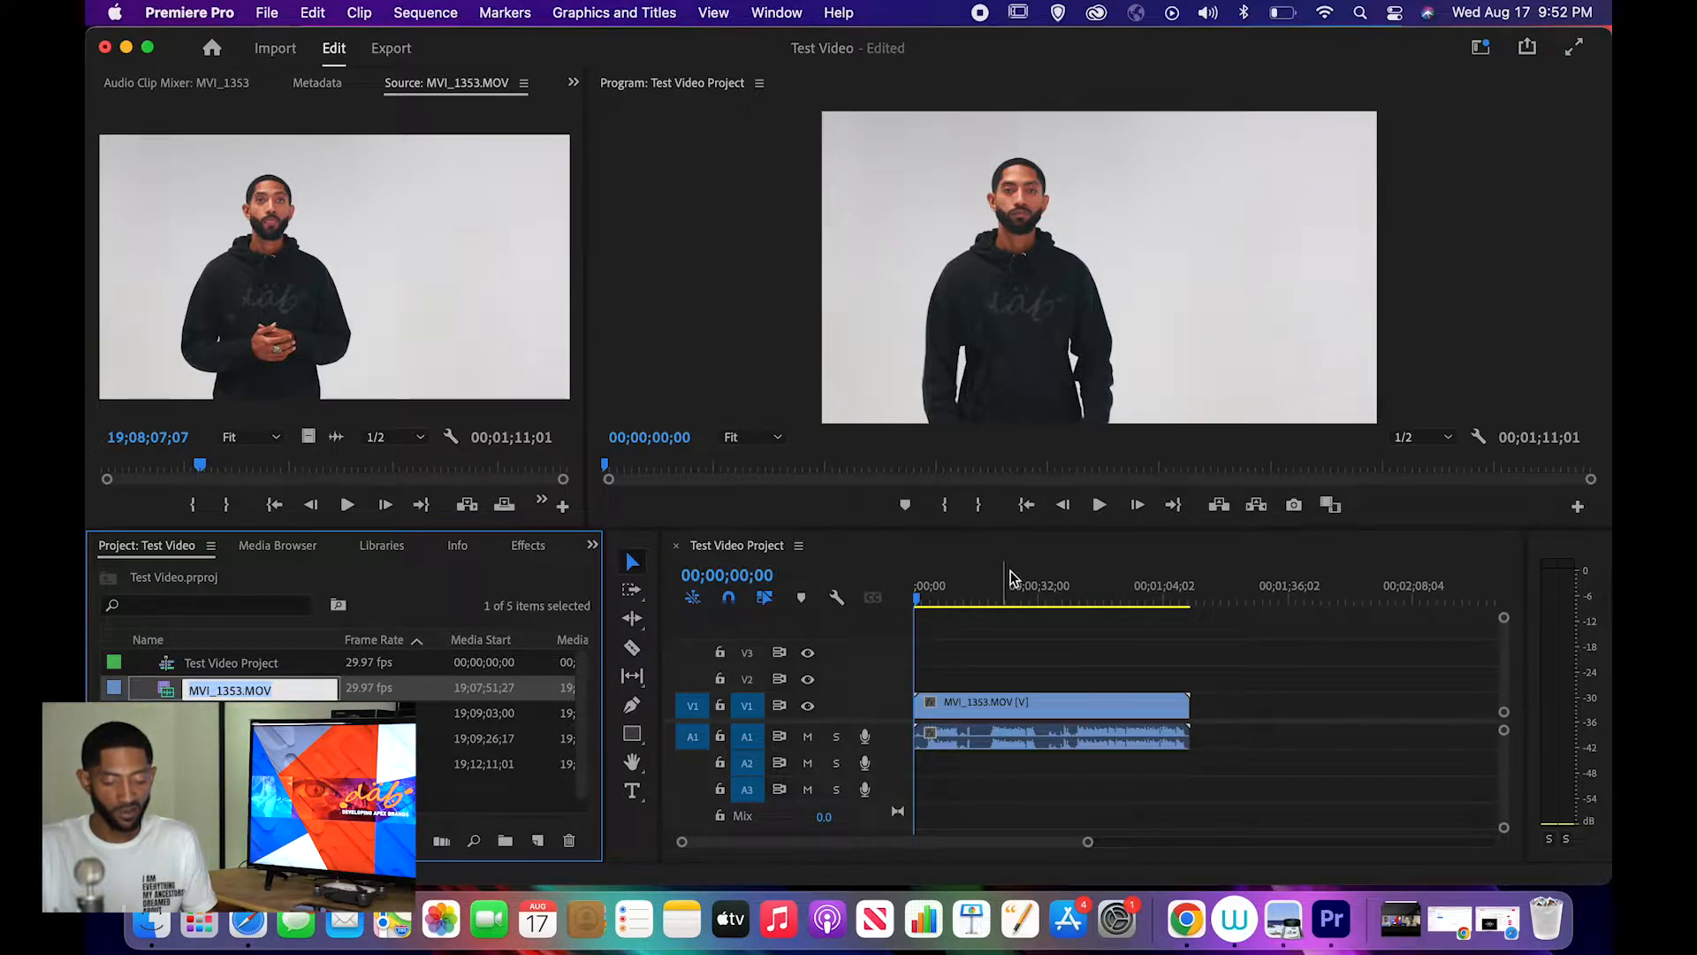
{"action": "left_click", "coordinate": [1046, 569]}
{"action": "left_click", "coordinate": [1187, 298]}
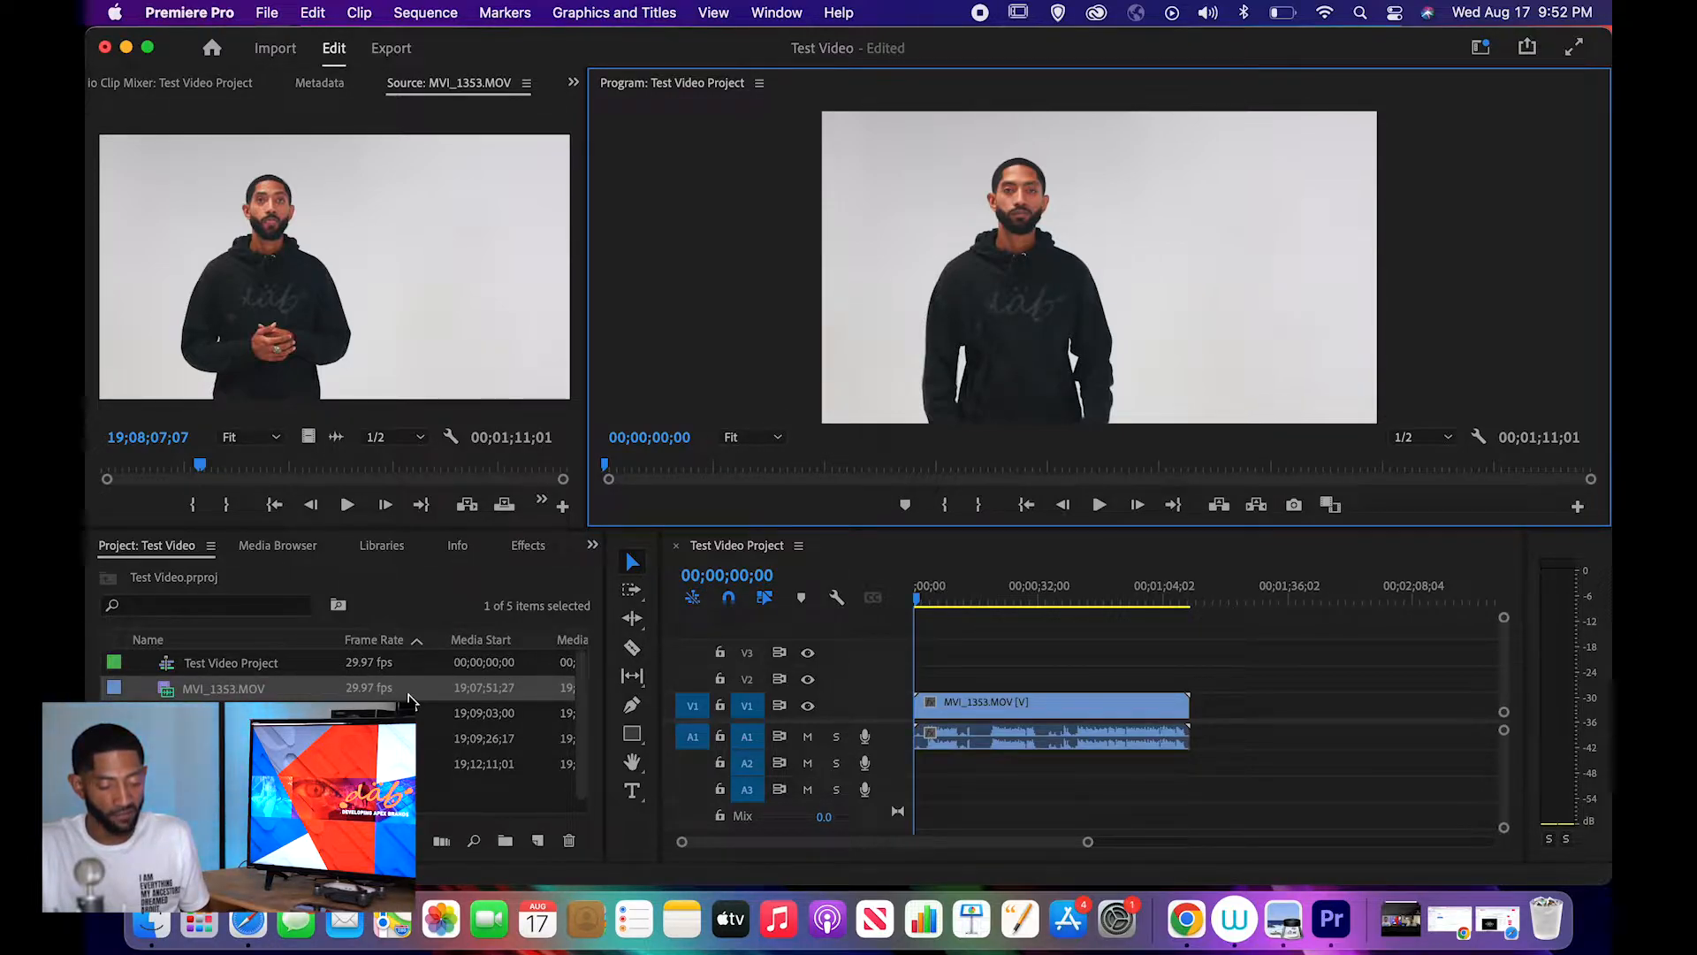
- Reopen MVI_1353.MOV in the Source Monitor and compare it with the sequence's timeline and program view
{"action": "left_click", "coordinate": [352, 690]}
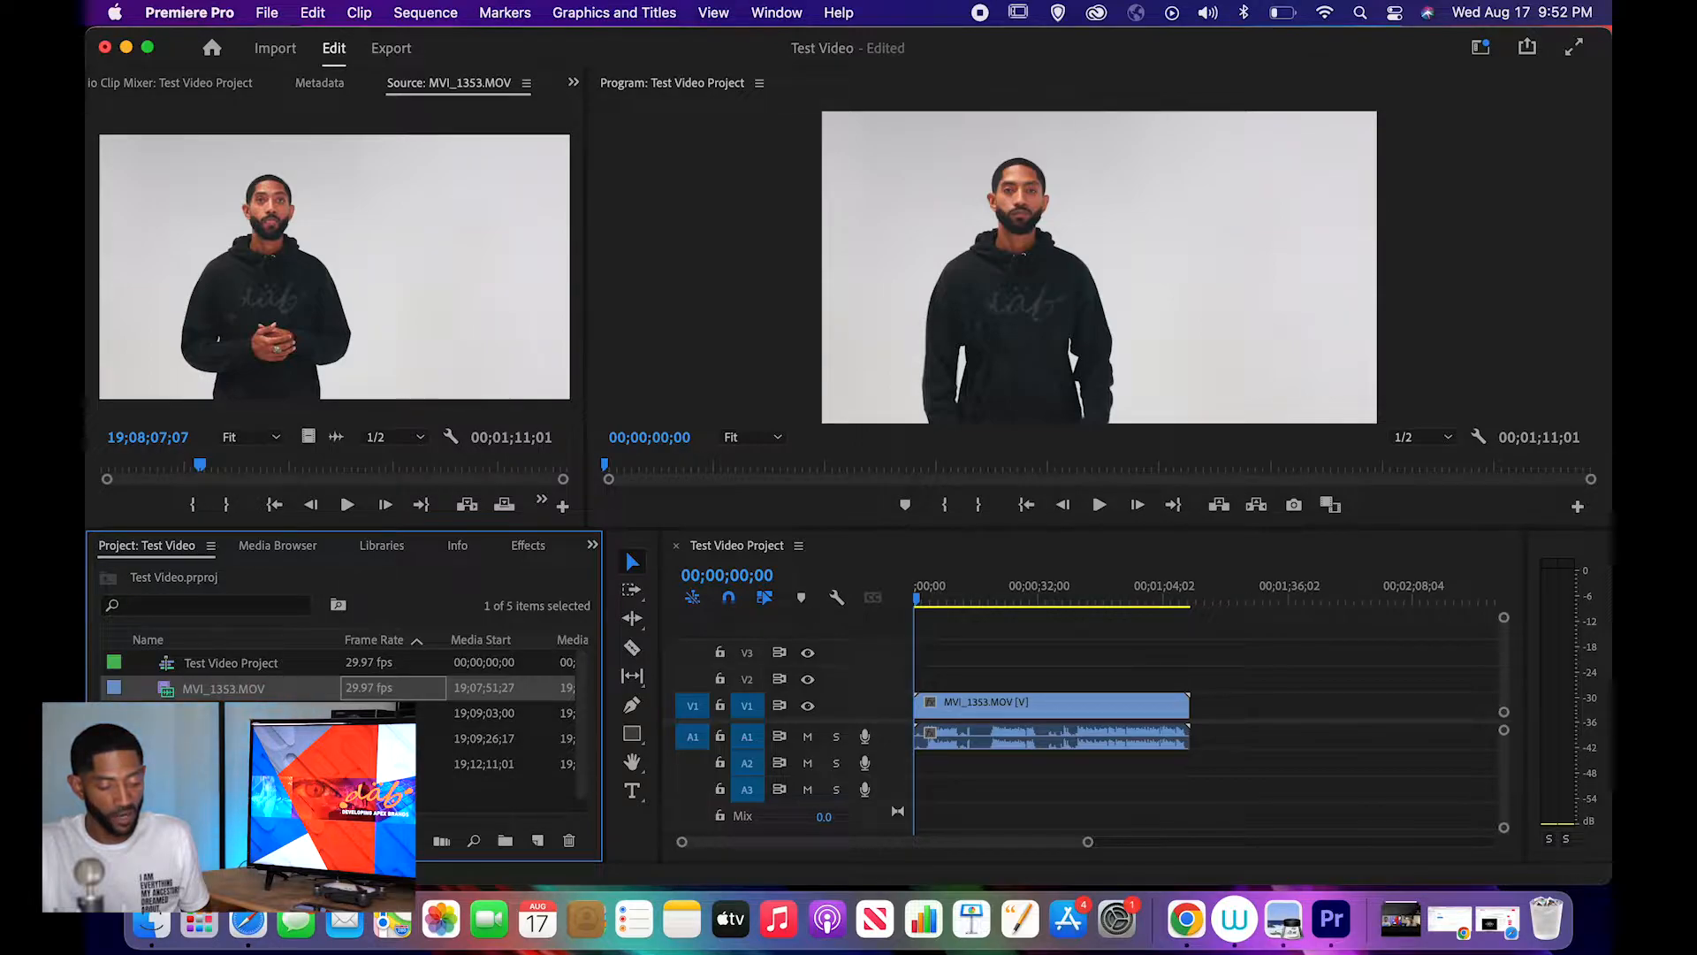
{"action": "left_click", "coordinate": [177, 693]}
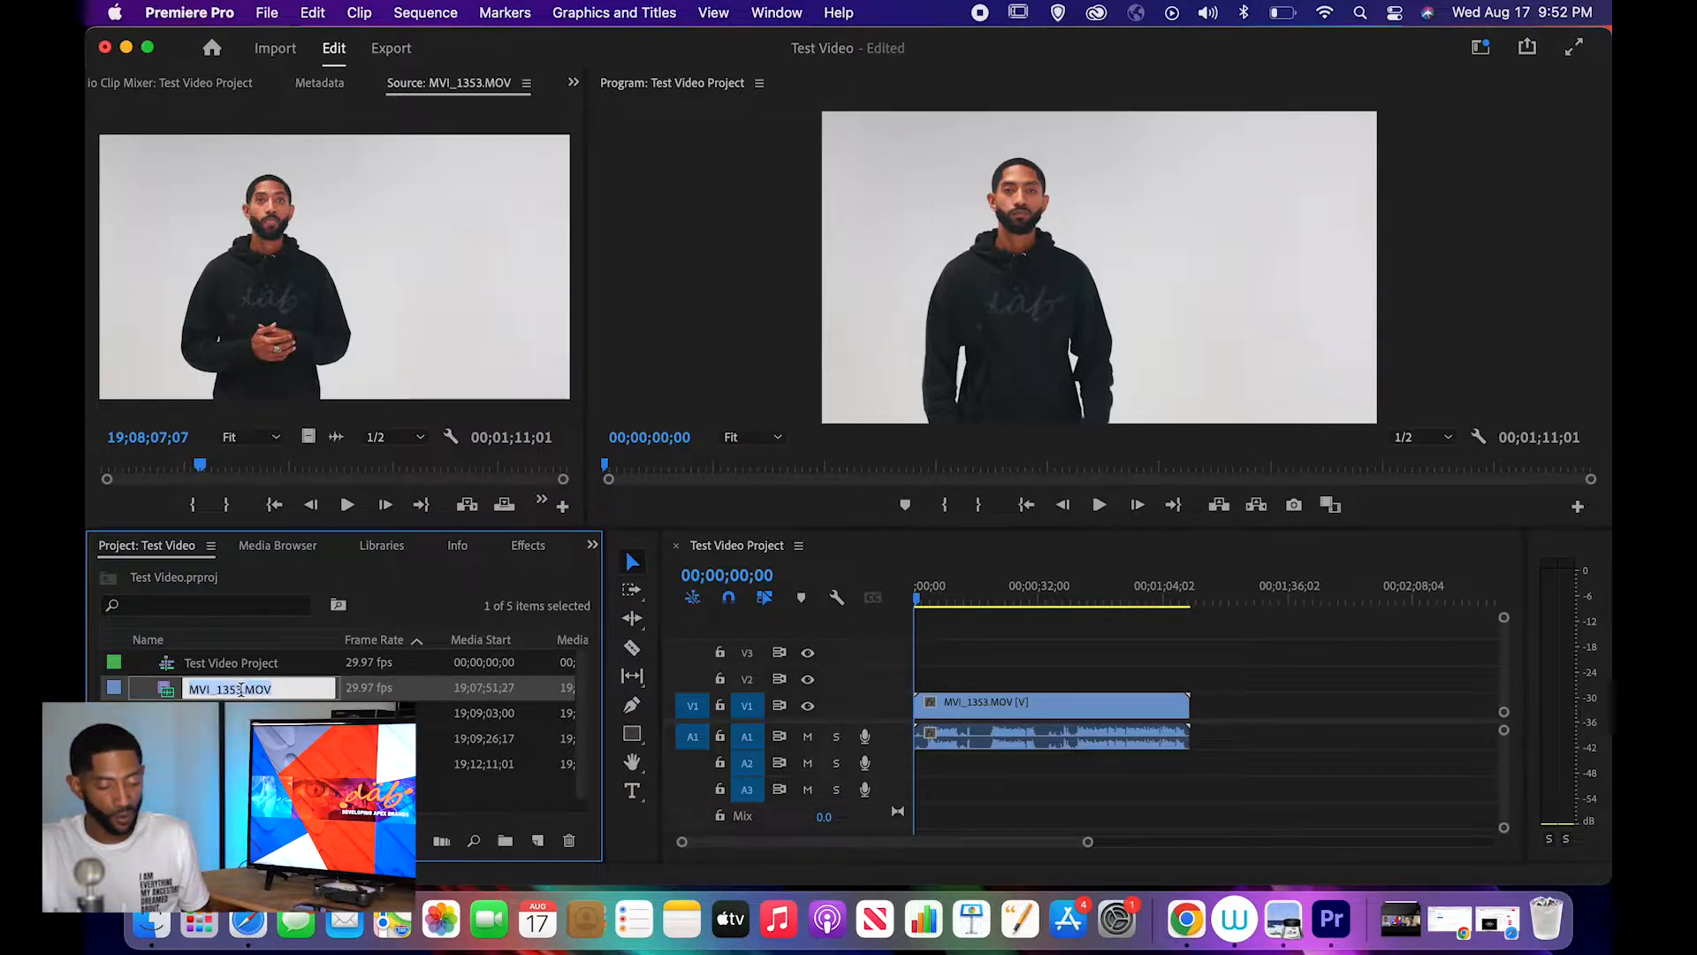
{"action": "double_click", "coordinate": [177, 692]}
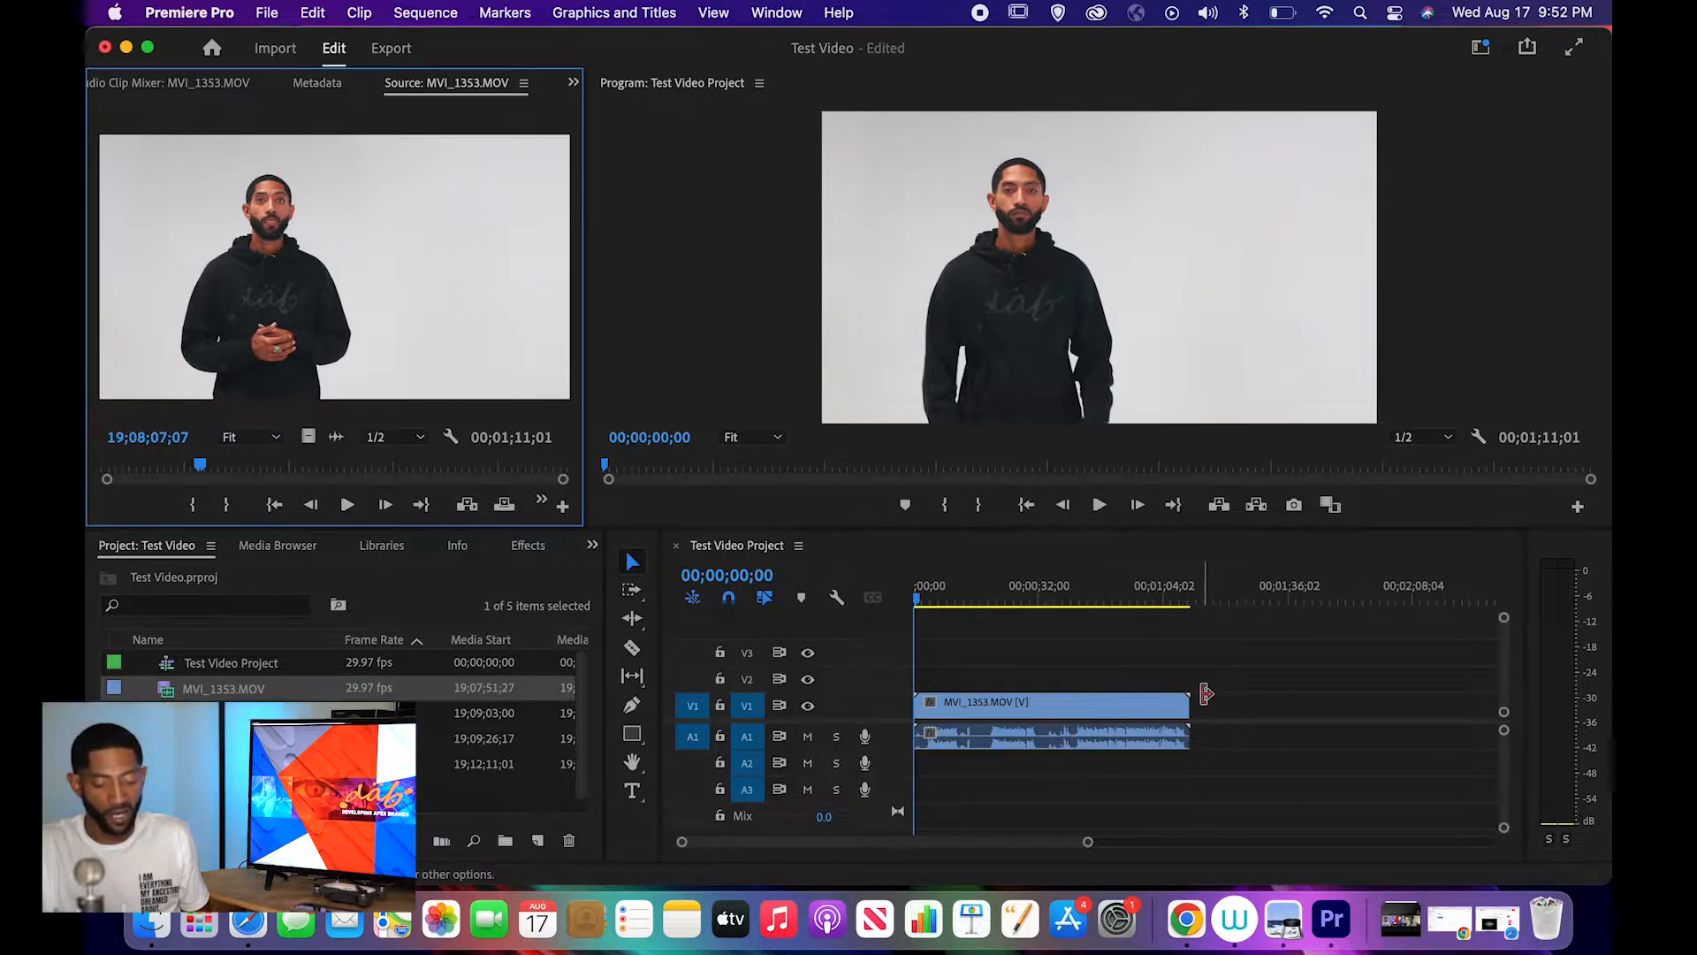
{"action": "scroll", "coordinate": [1157, 680], "scroll_direction": "down", "scroll_amount": 5}
{"action": "scroll", "coordinate": [1158, 687], "scroll_direction": "down", "scroll_amount": 2}
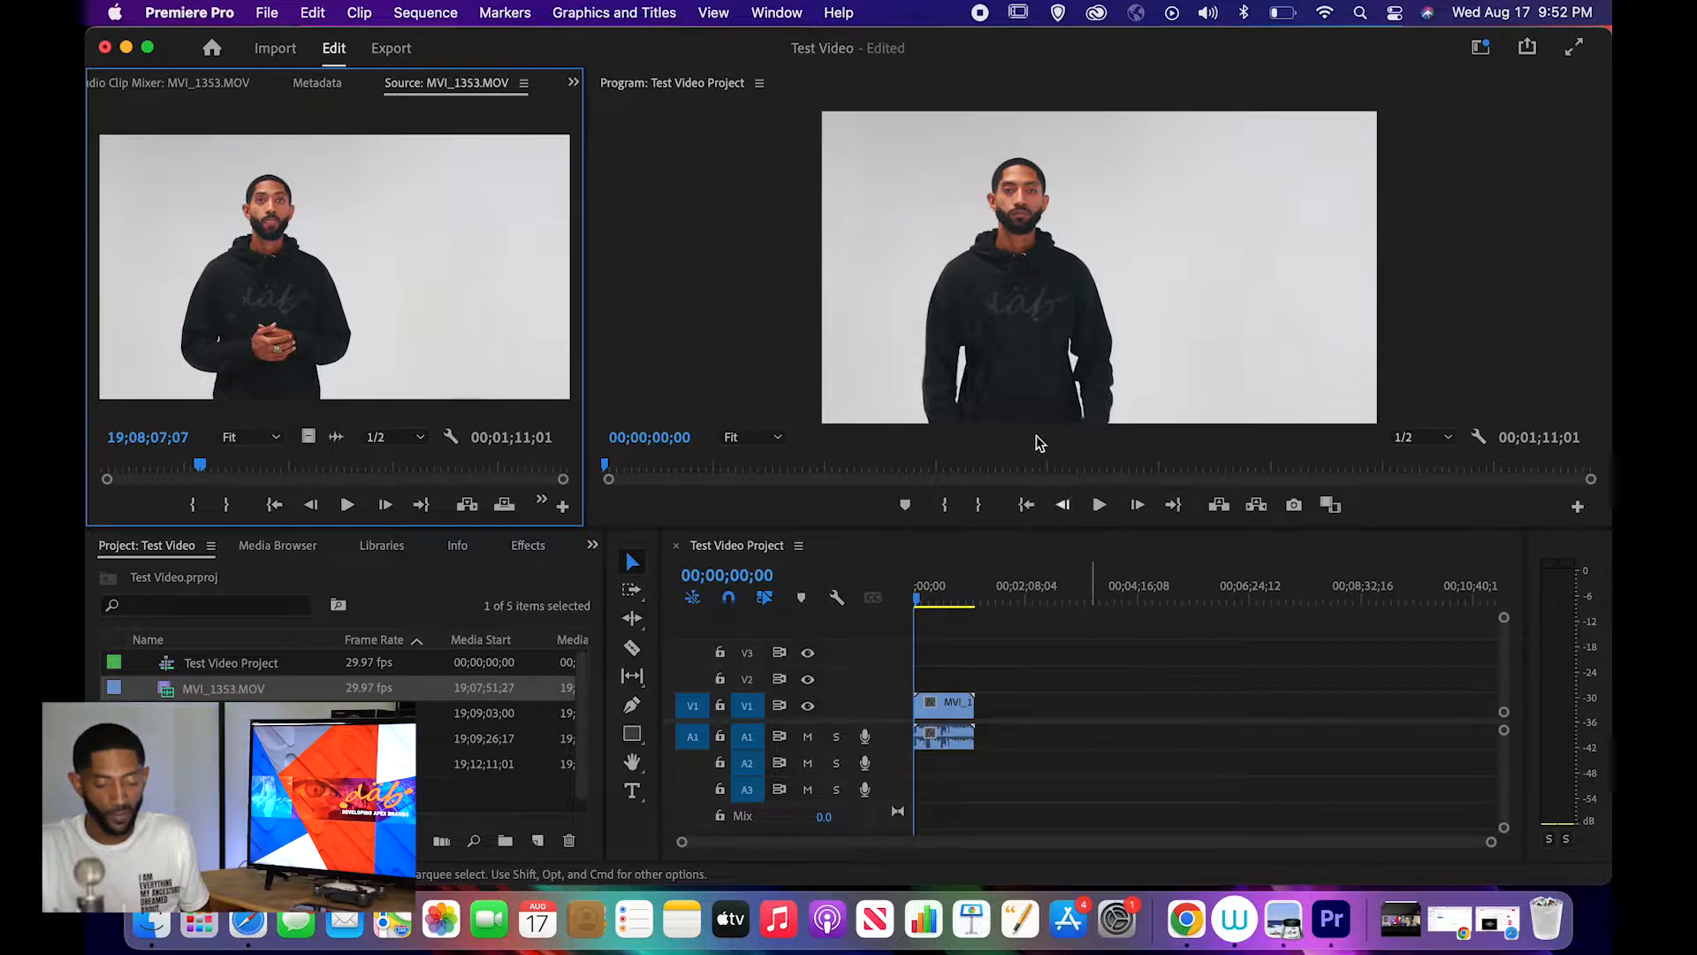
{"action": "left_click", "coordinate": [1026, 358]}
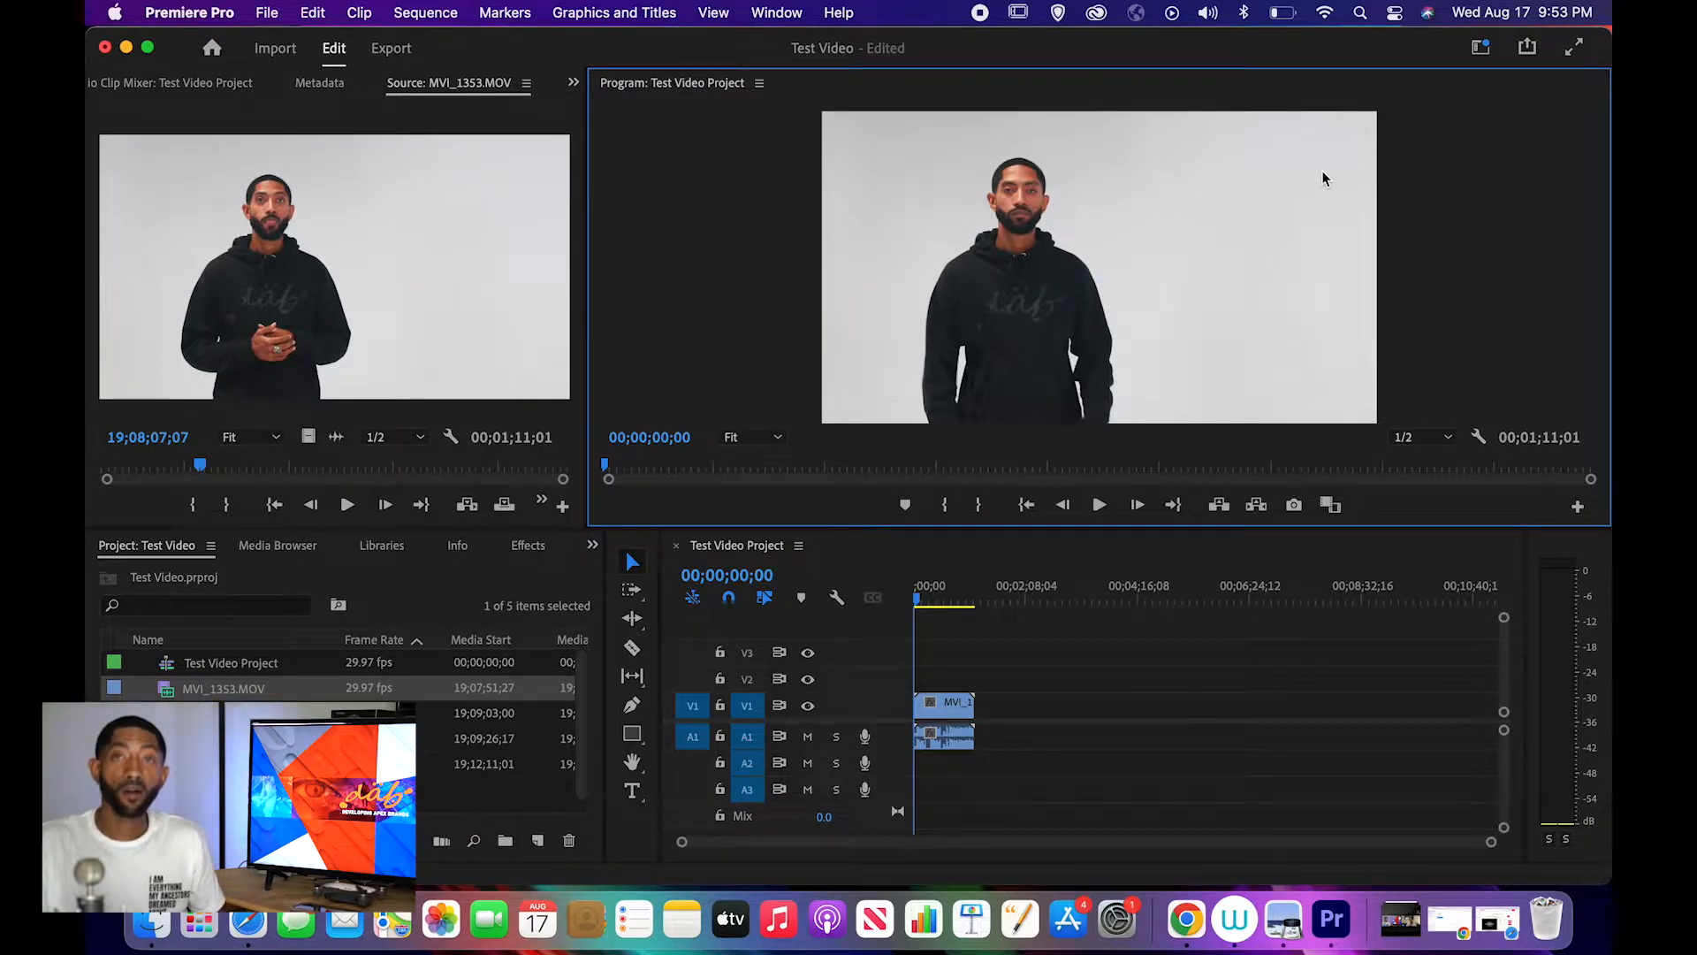
- Switch to the Color workspace and look over its Lumetri Scopes and Lumetri Color controls
{"action": "left_click", "coordinate": [1482, 51]}
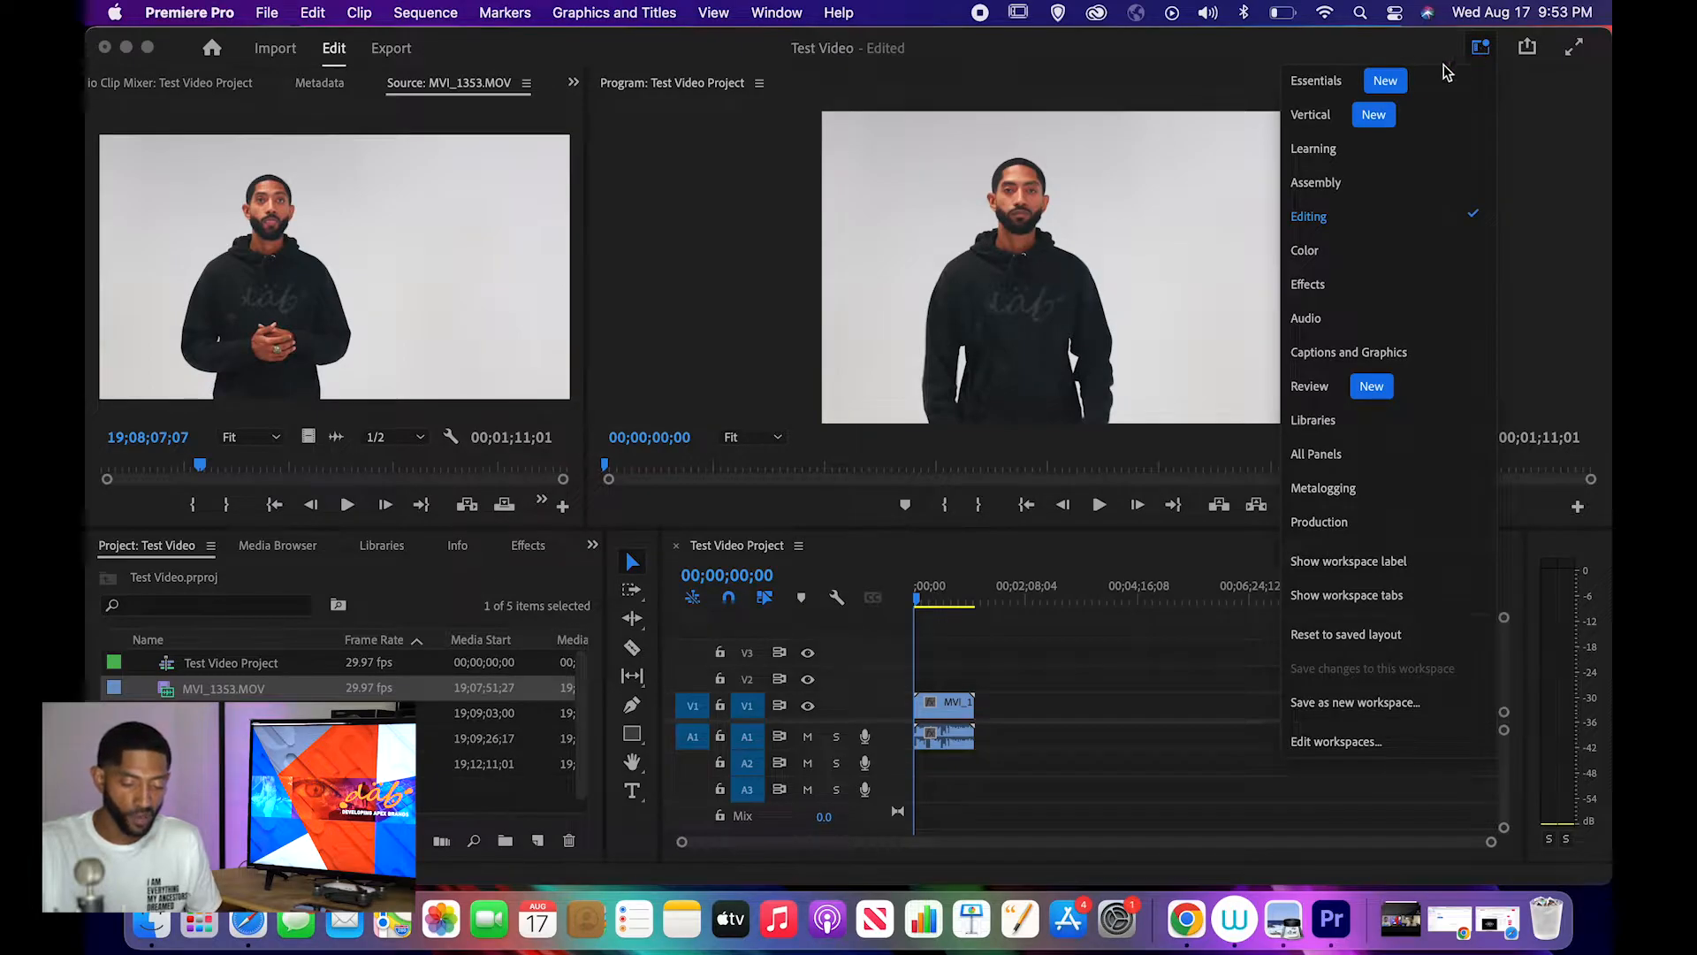
{"action": "left_click", "coordinate": [1340, 251]}
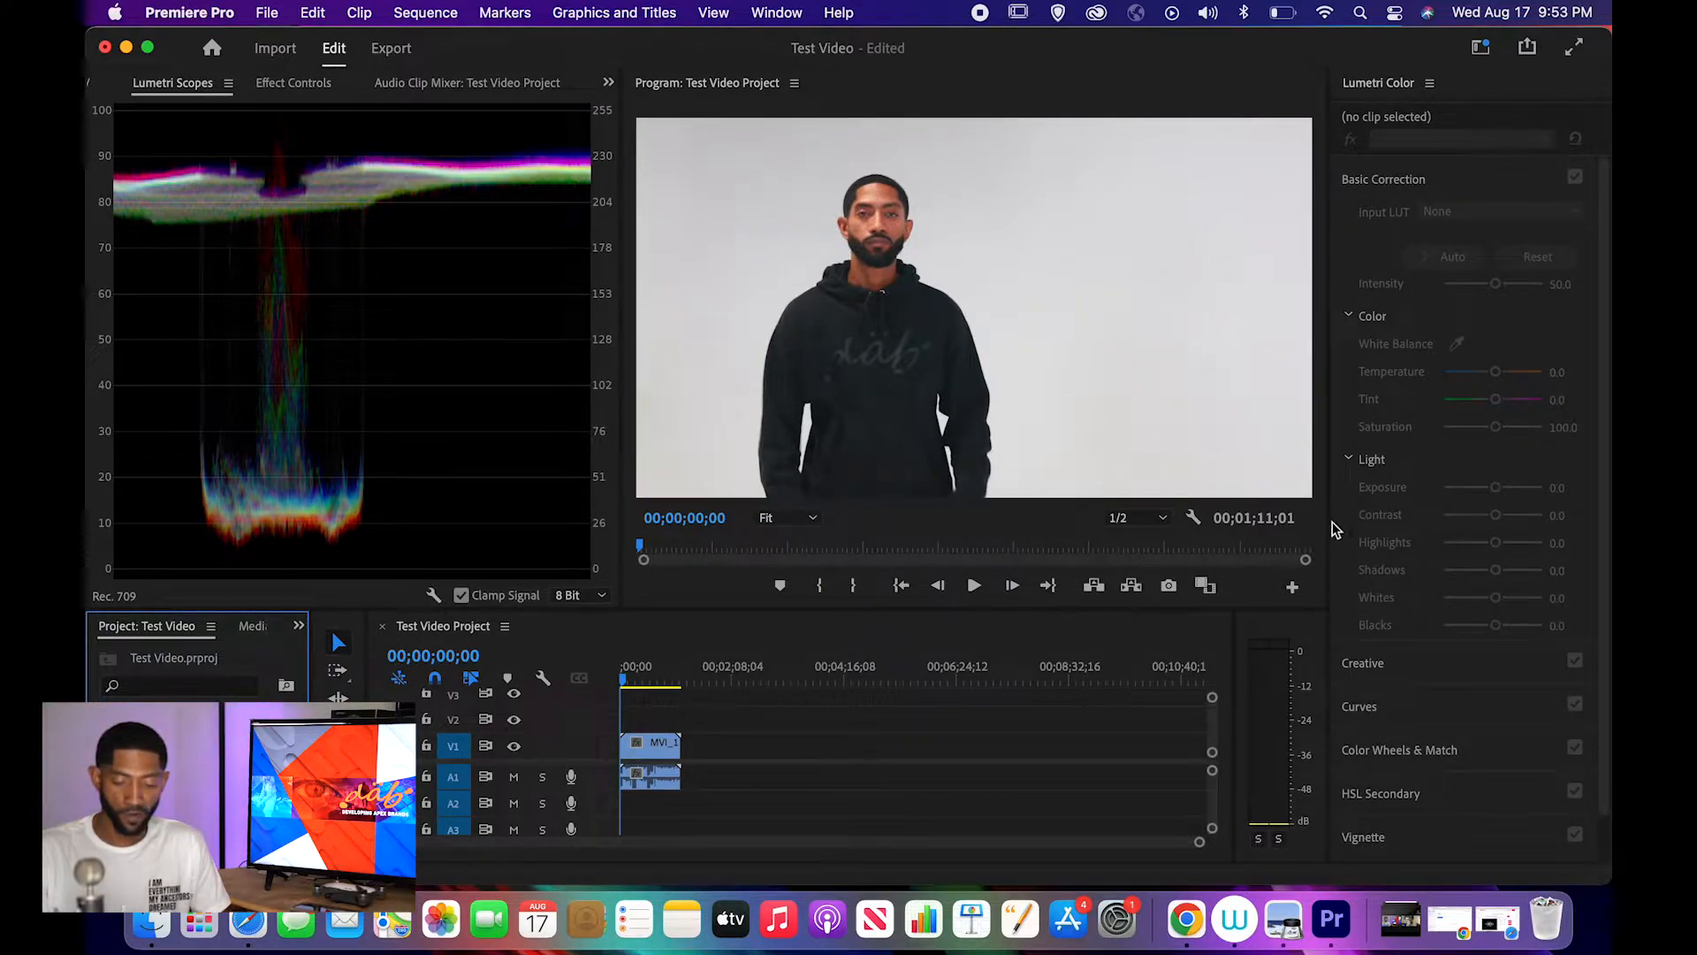
{"action": "left_click", "coordinate": [304, 210]}
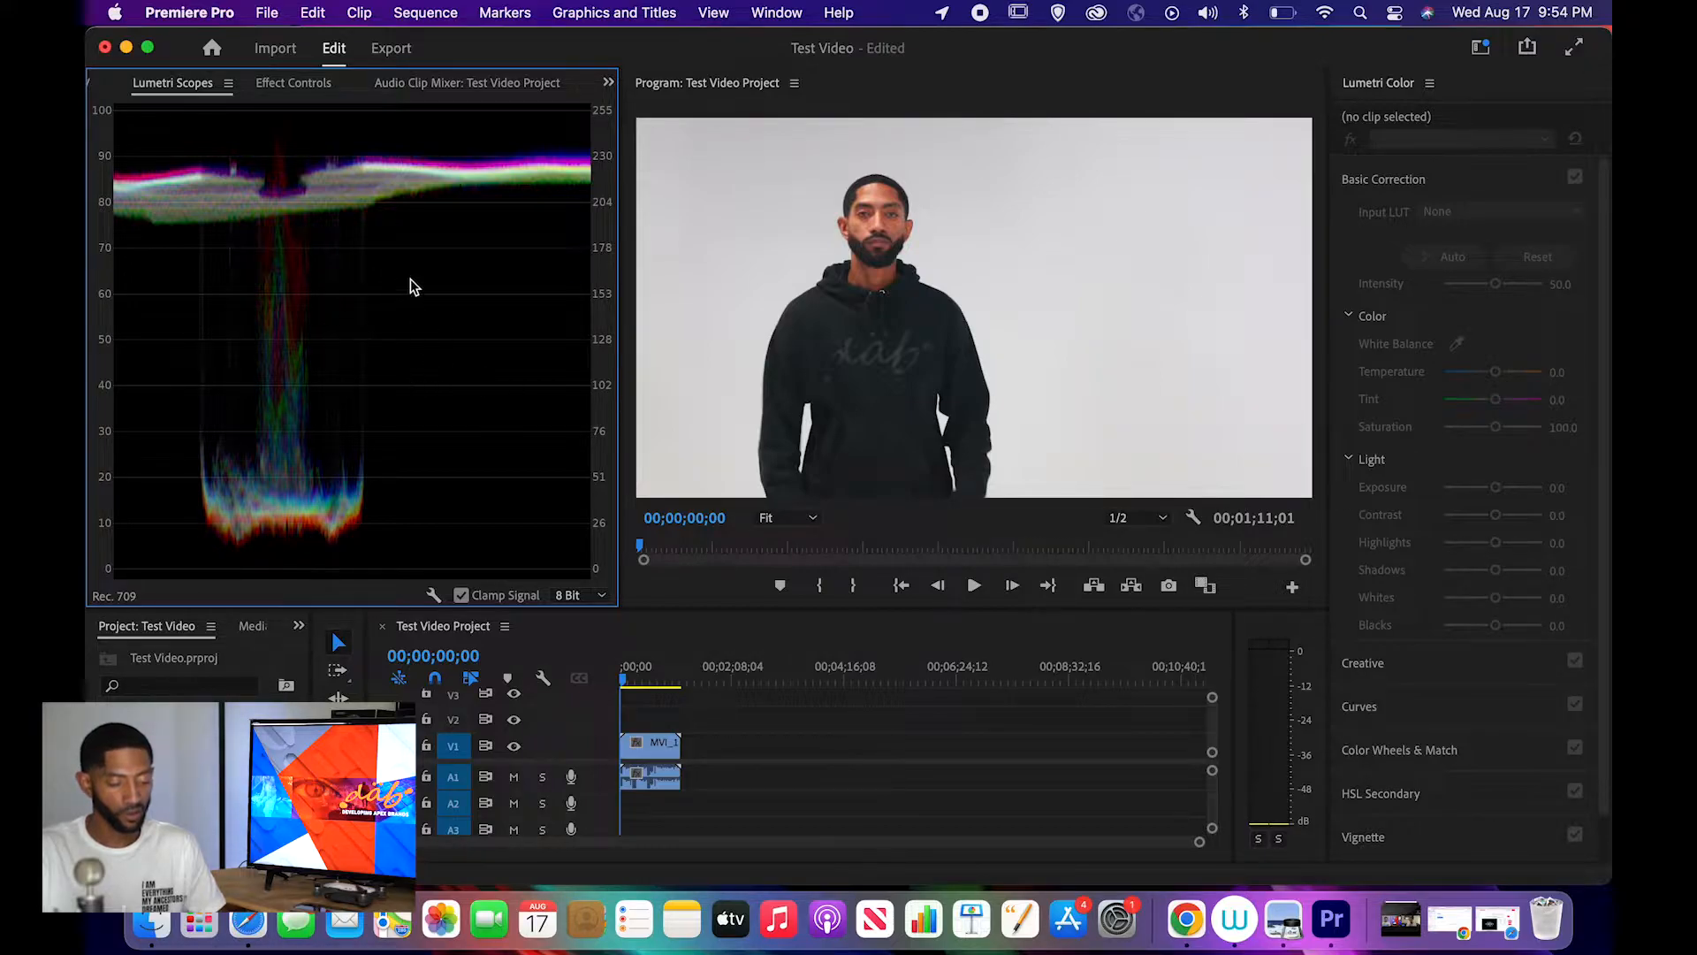
{"action": "left_click", "coordinate": [245, 666]}
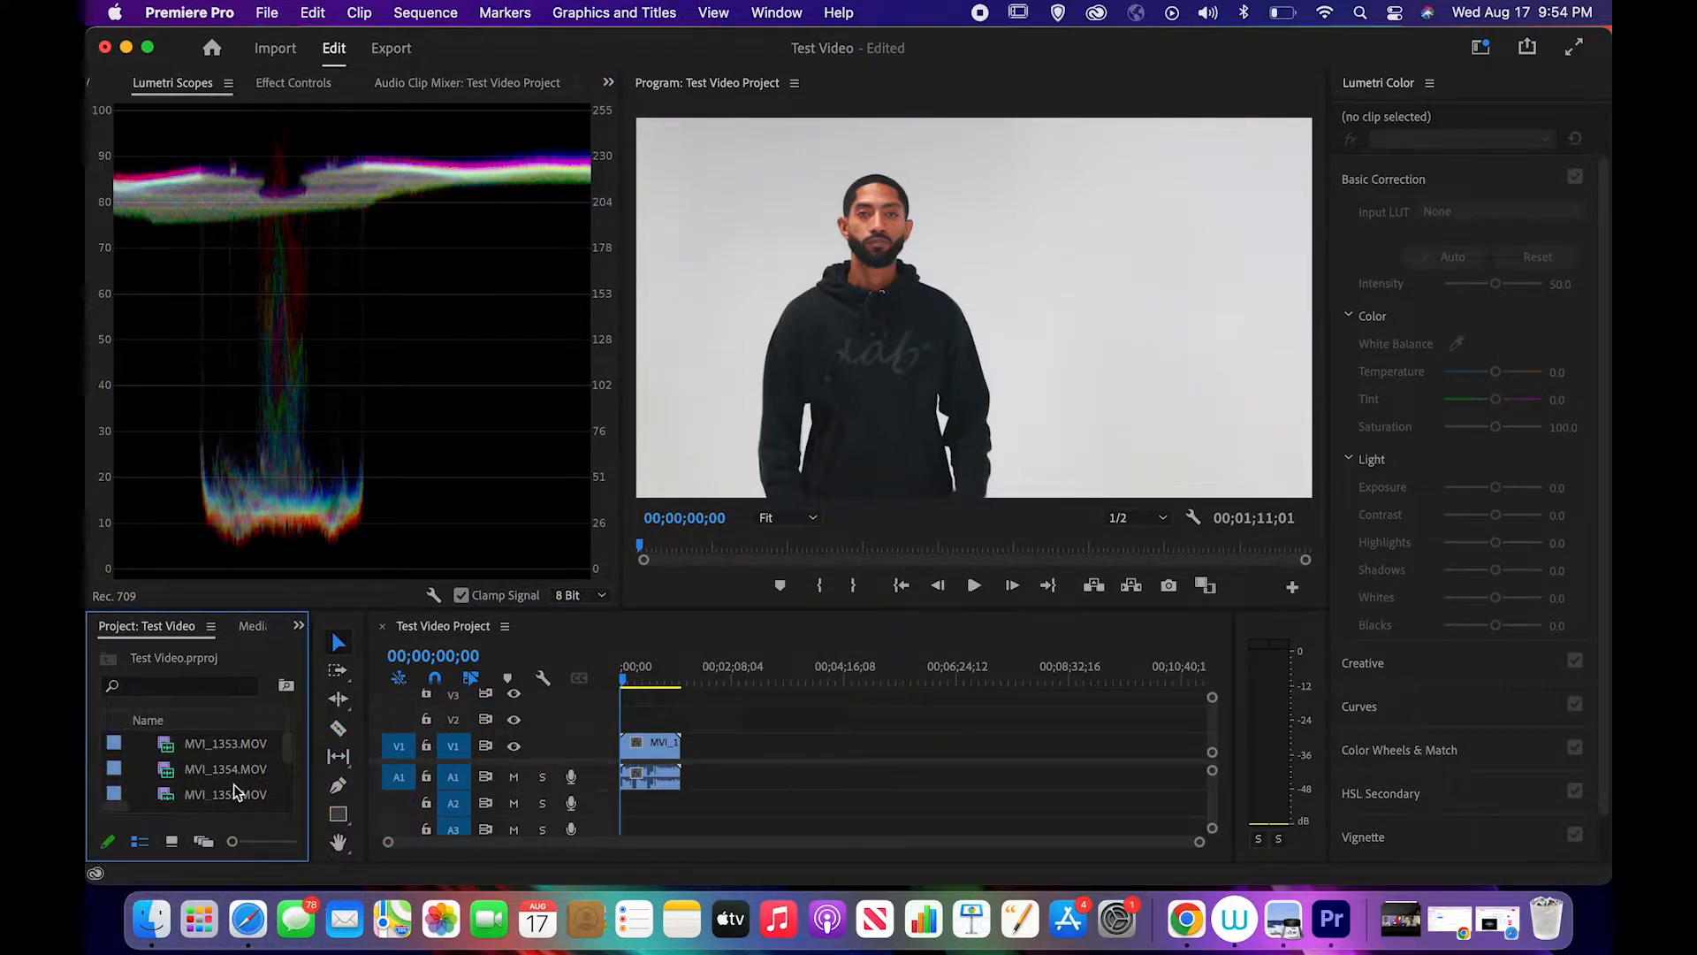
{"action": "left_click", "coordinate": [741, 633]}
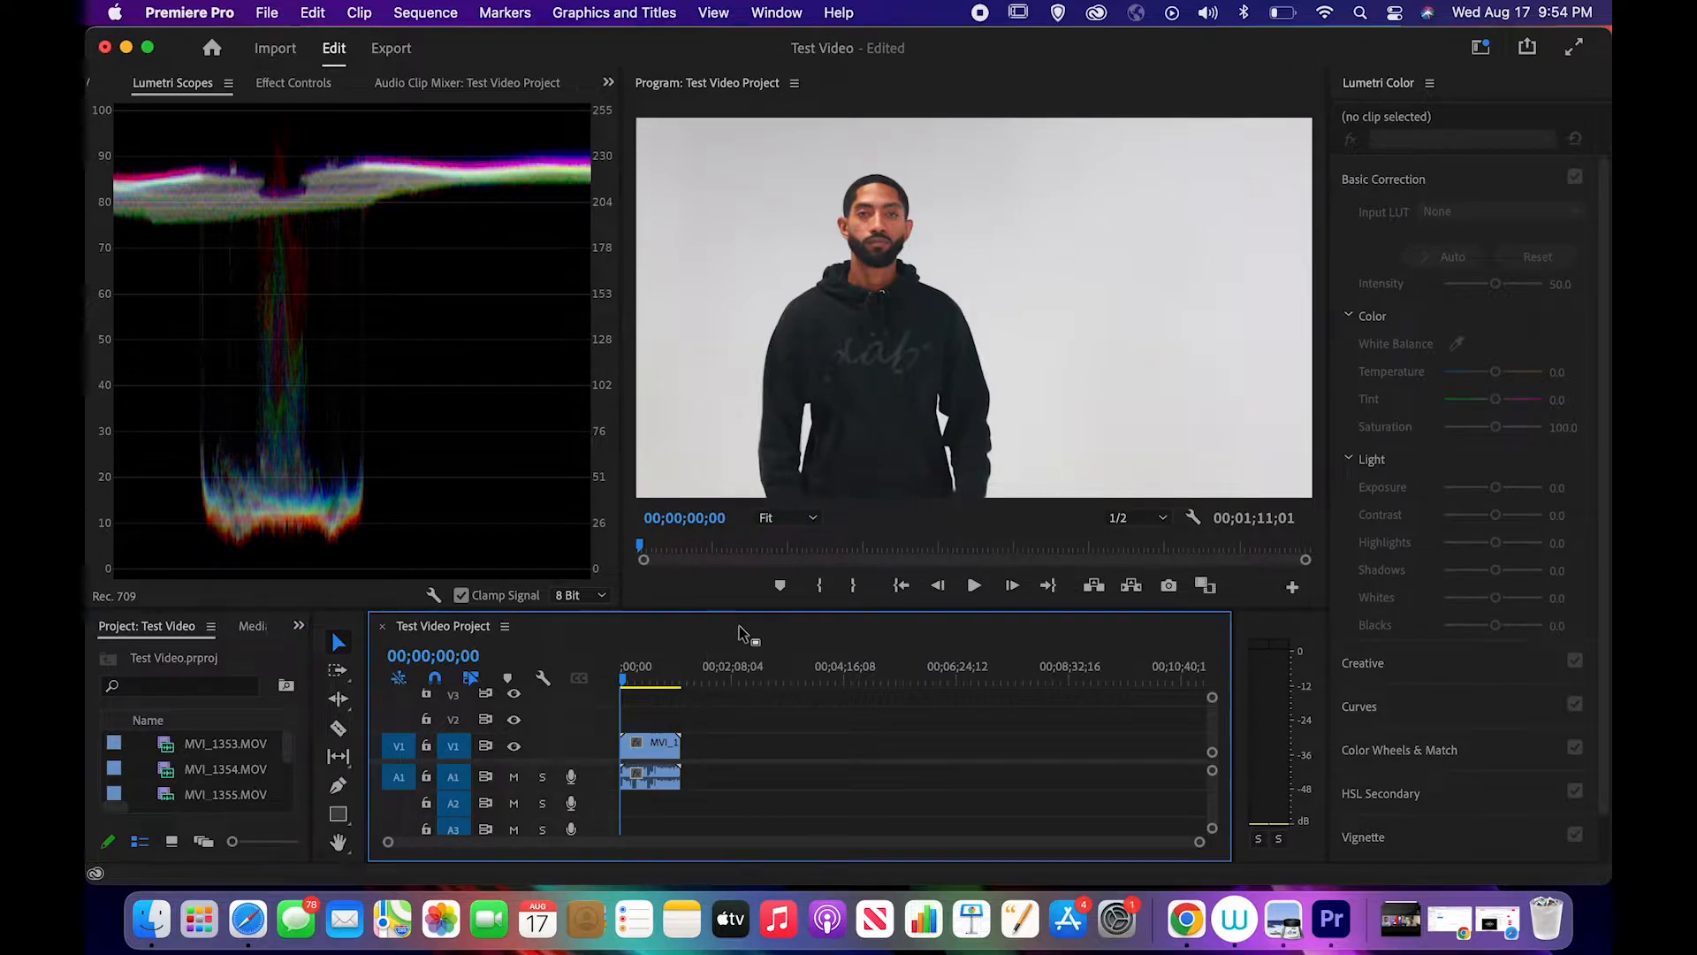
{"action": "left_click", "coordinate": [896, 391]}
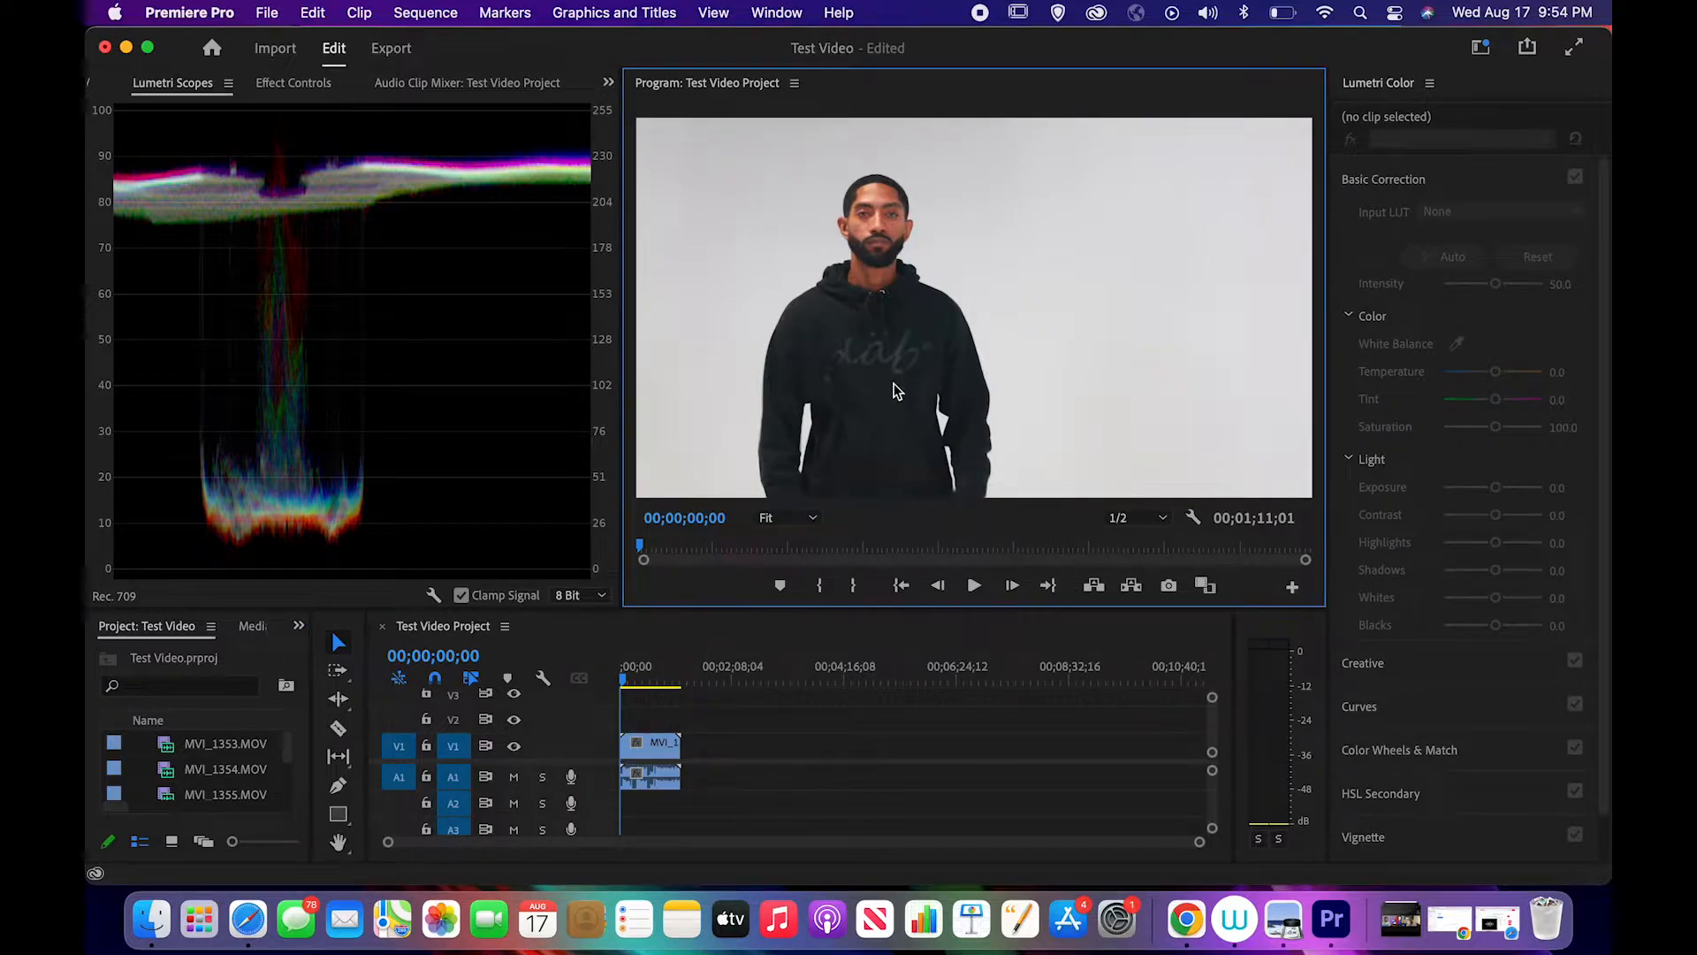
{"action": "left_click", "coordinate": [1500, 103]}
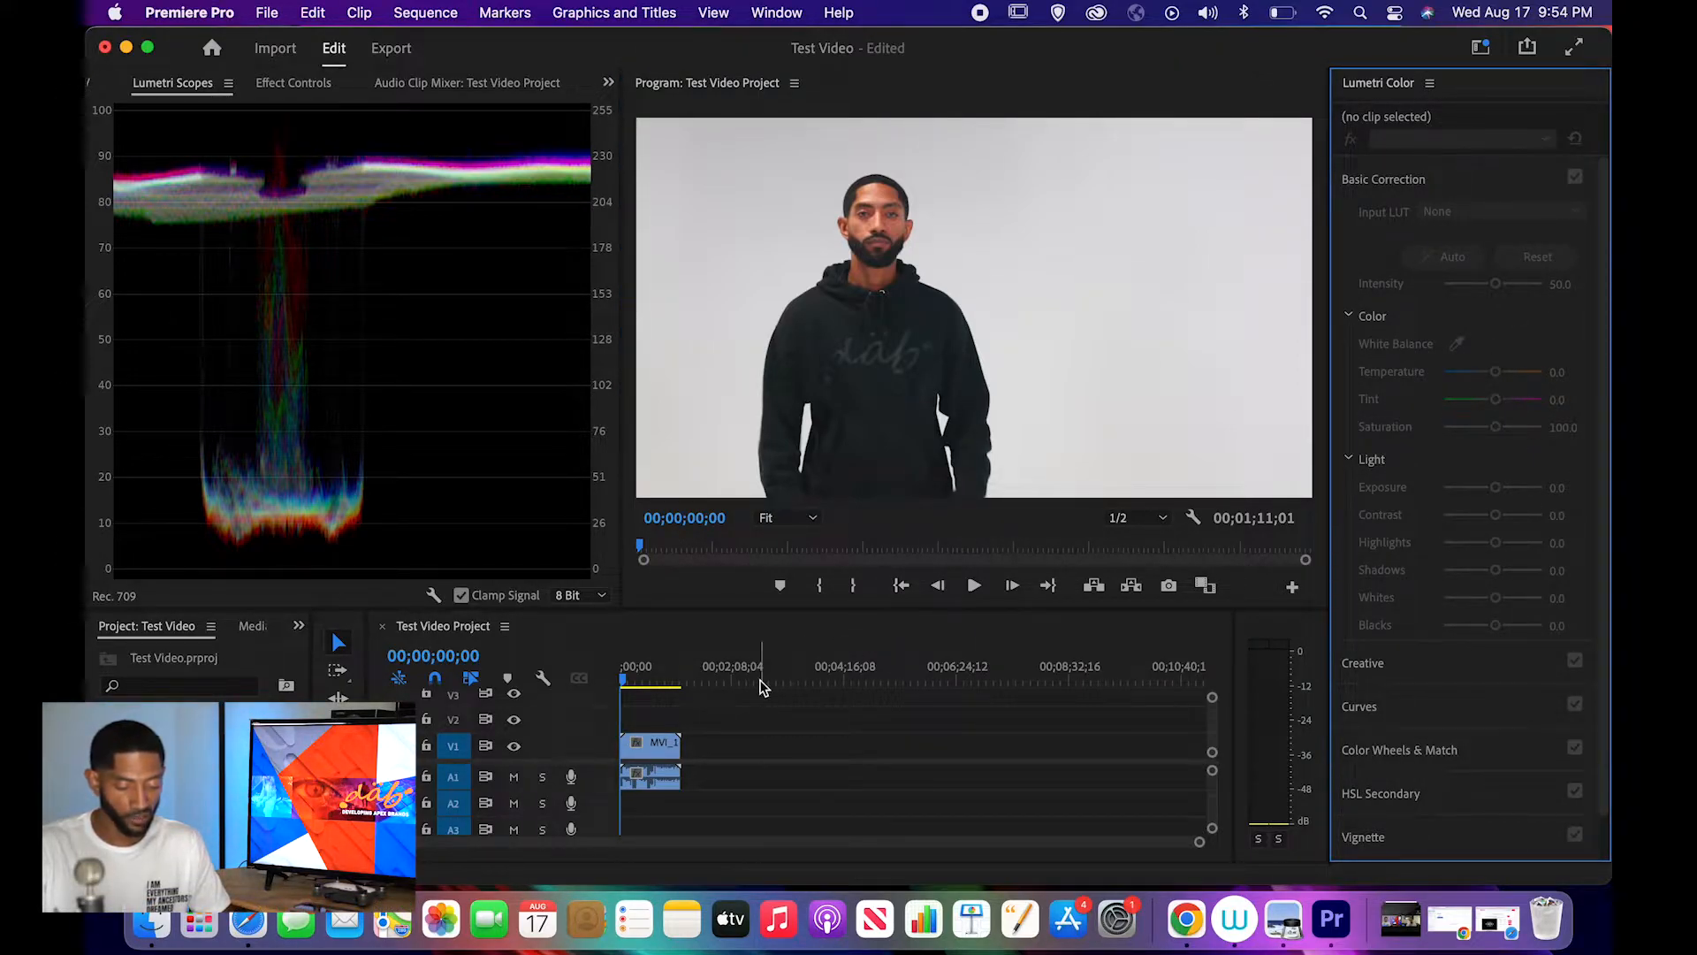
- Set the exposure to 1.2 and the contrast to 36.2 for the MVI_1353.MOV clip in the sequence
{"action": "left_click", "coordinate": [659, 748]}
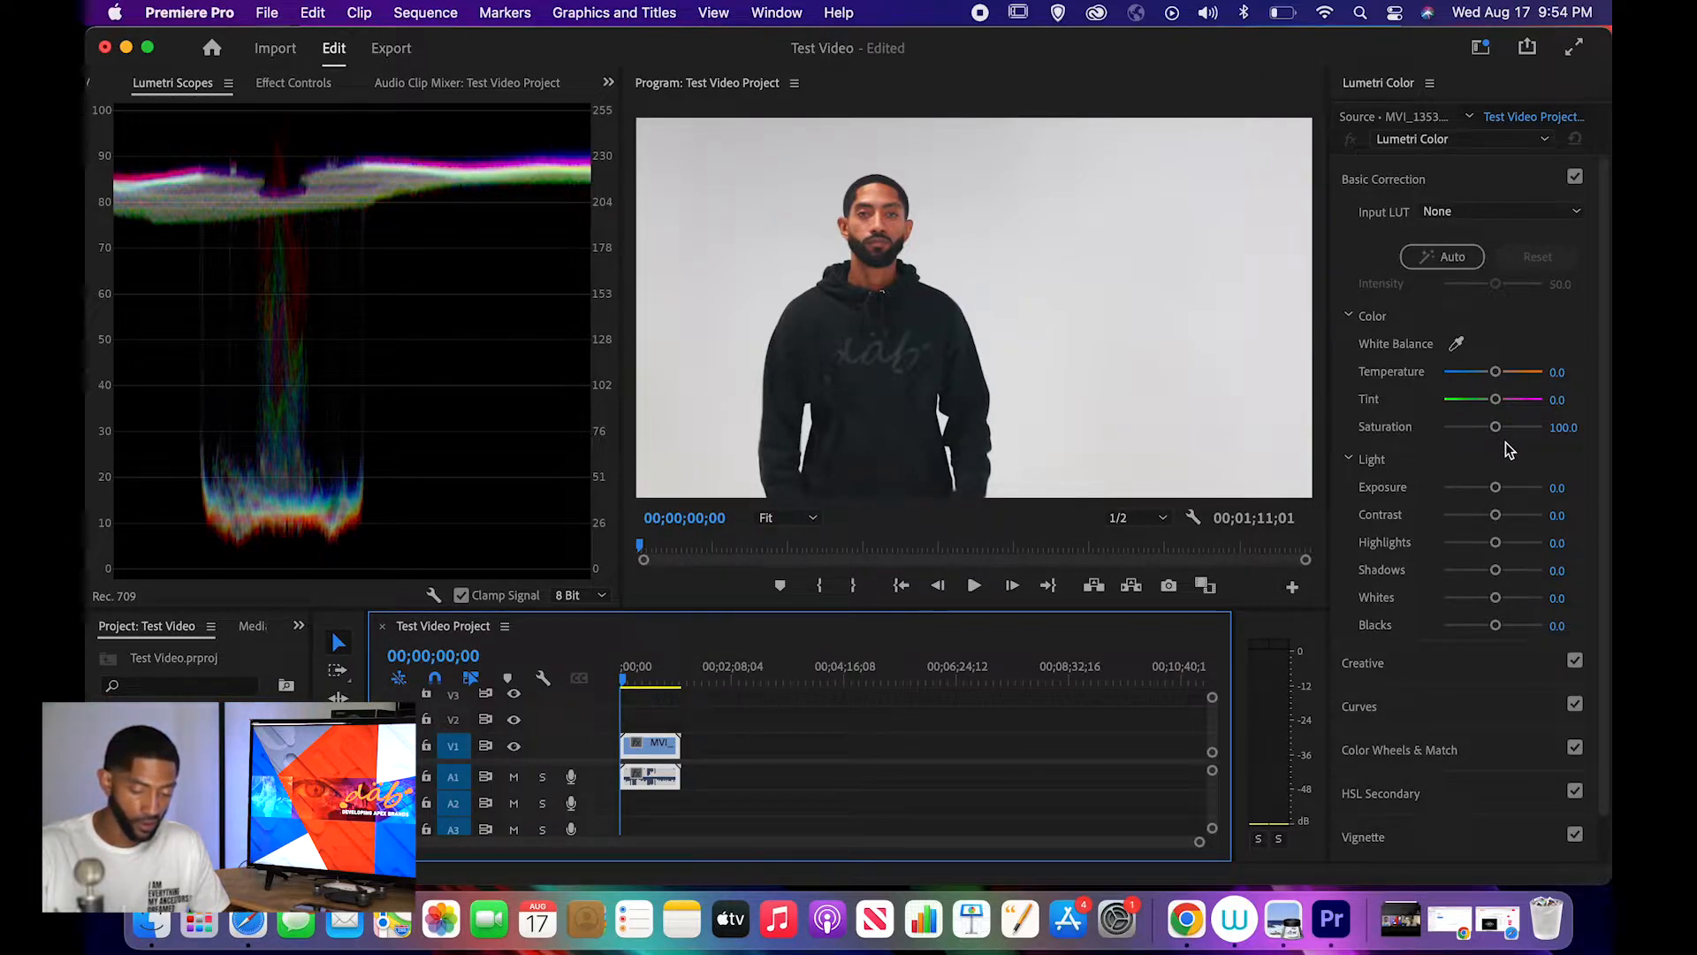
{"action": "left_click_drag", "start_coordinate": [1495, 488], "coordinate": [1512, 528]}
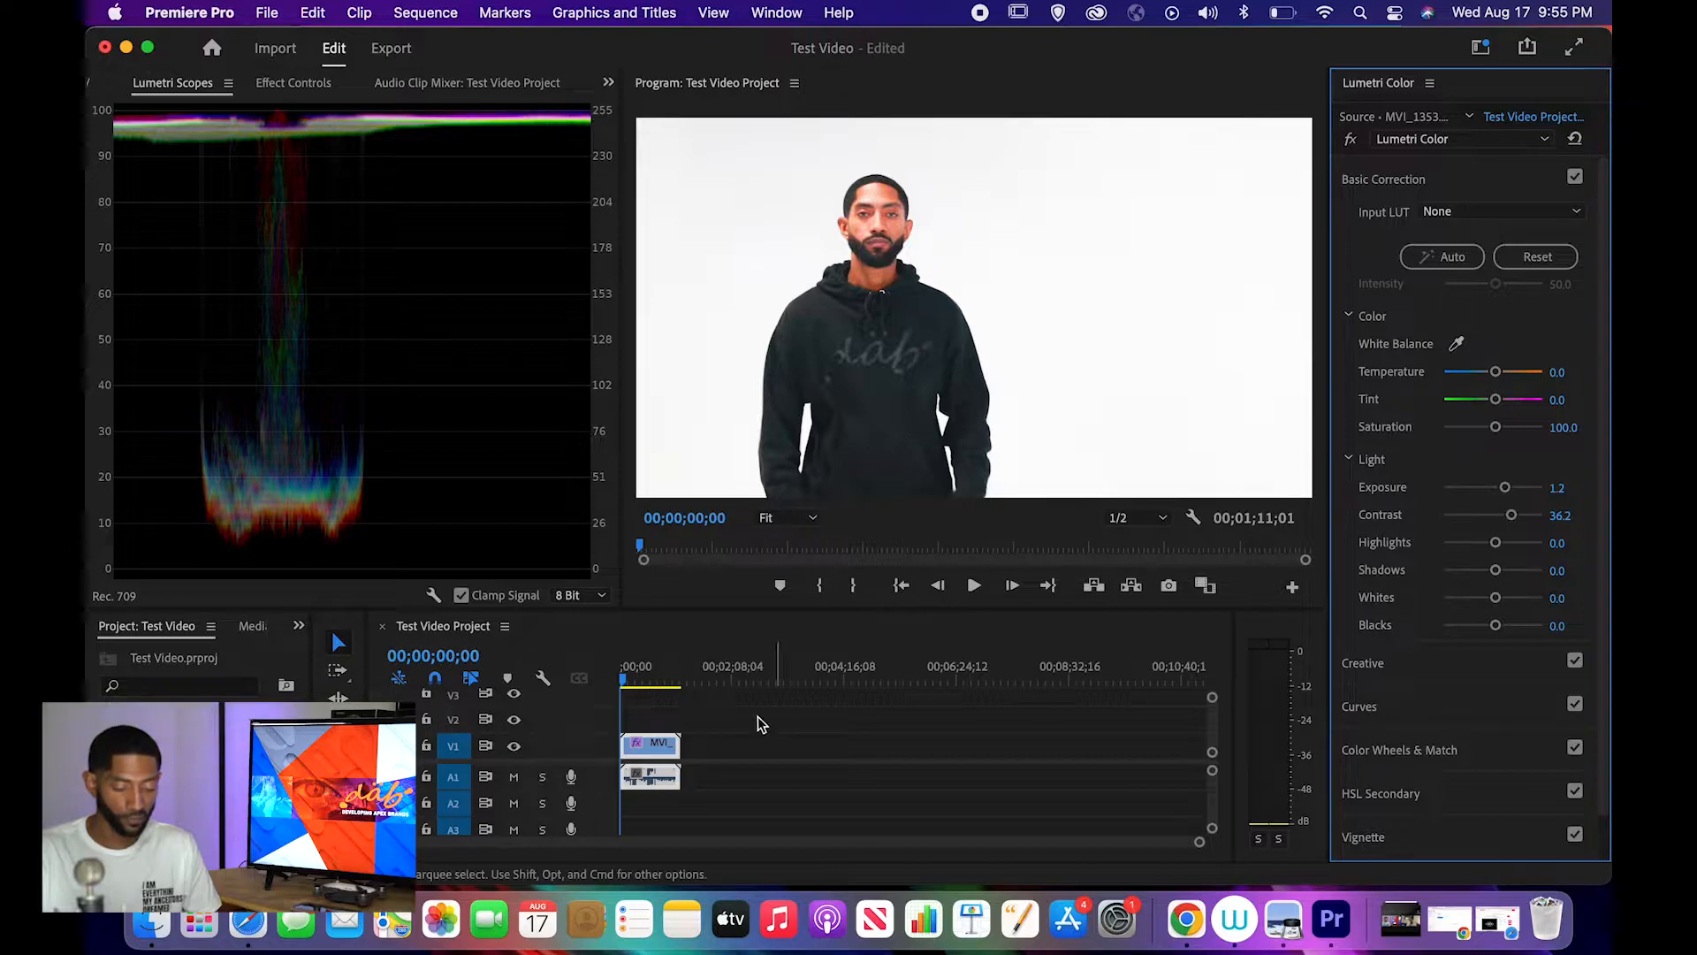
- Switch to the Effects workspace and show the list of effect and transition categories
{"action": "left_click", "coordinate": [1477, 50]}
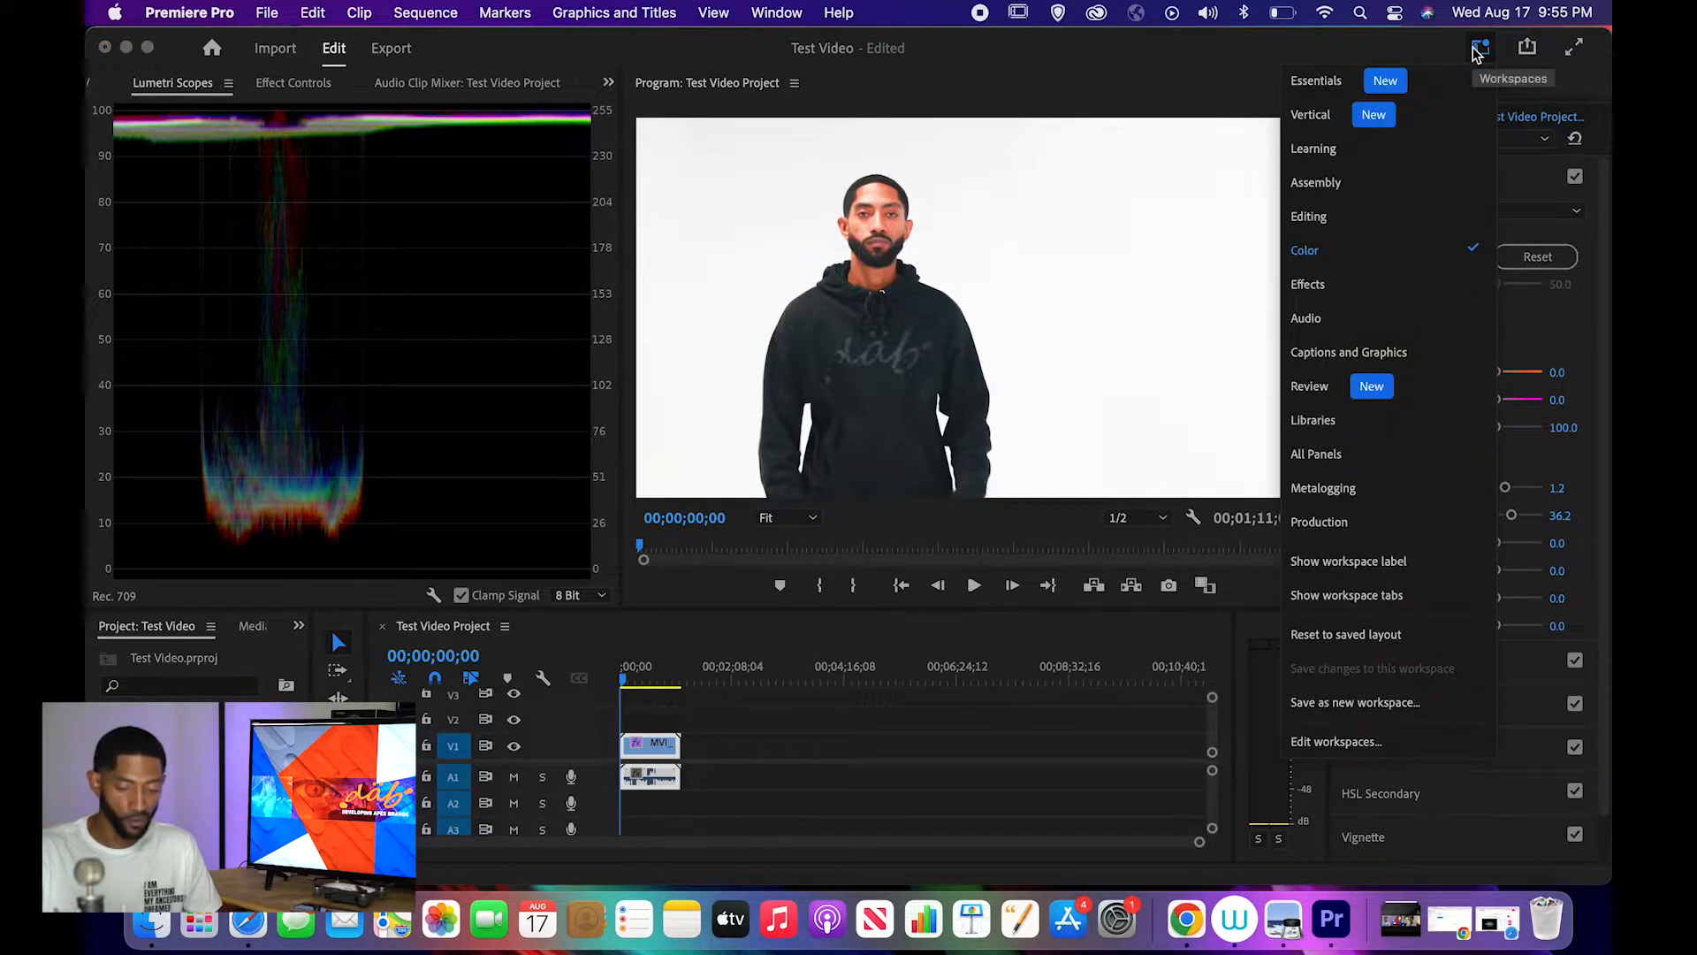
{"action": "left_click", "coordinate": [1305, 285]}
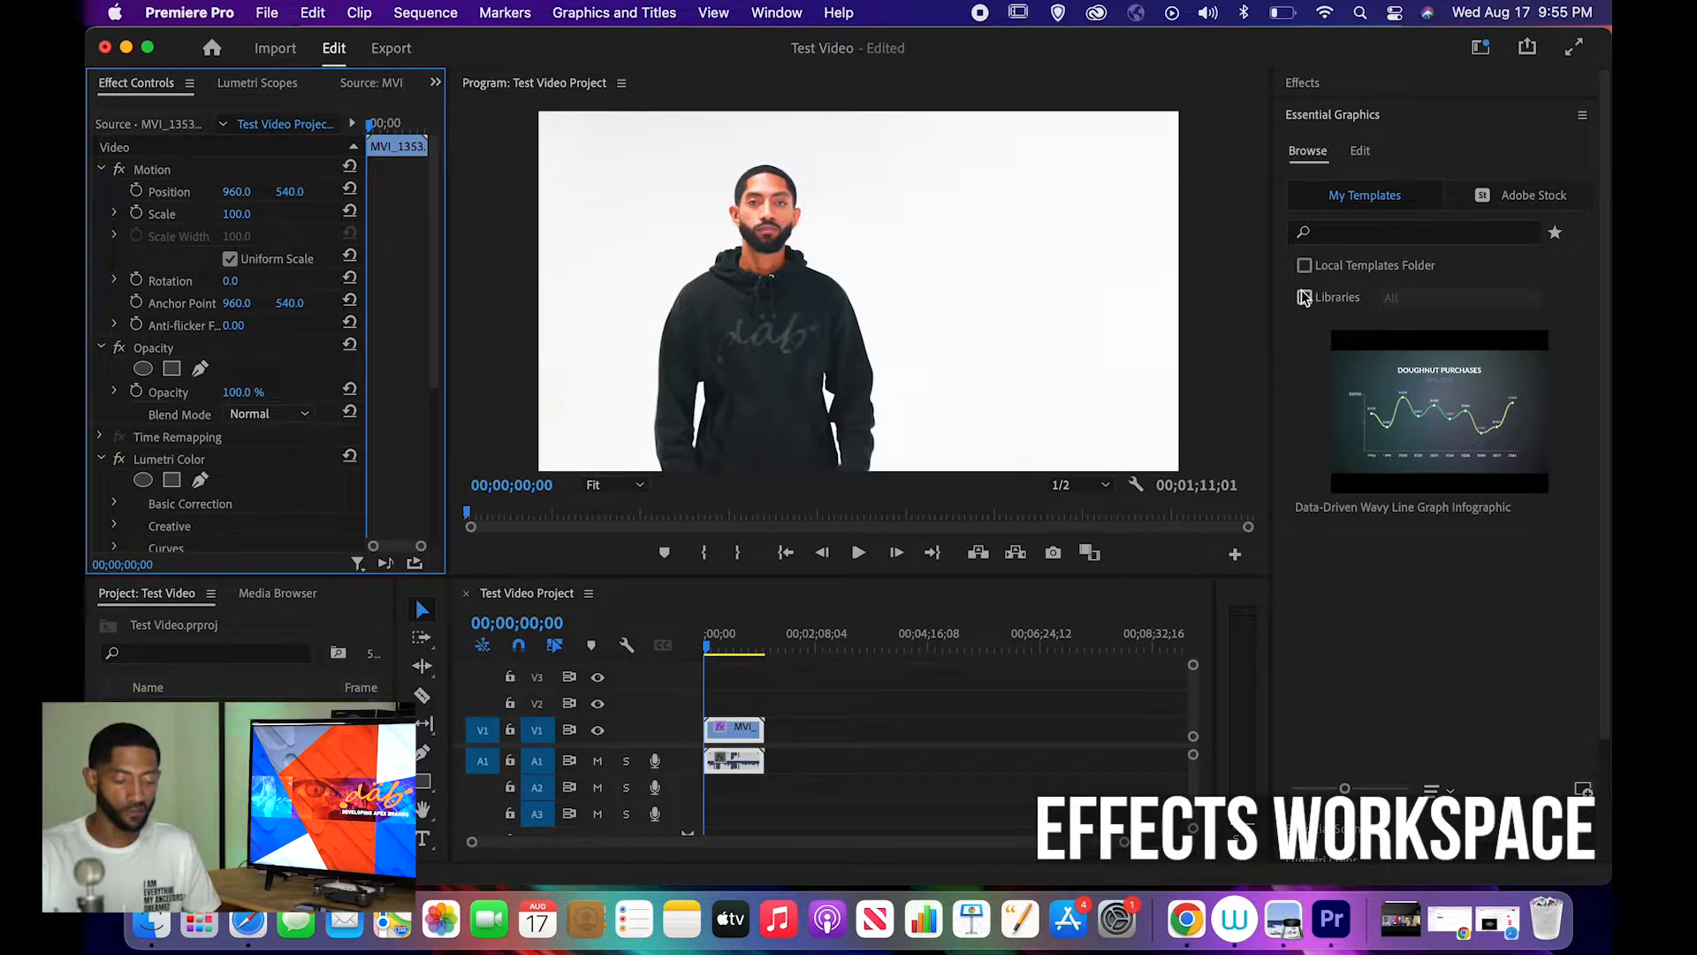
{"action": "left_click", "coordinate": [1303, 82]}
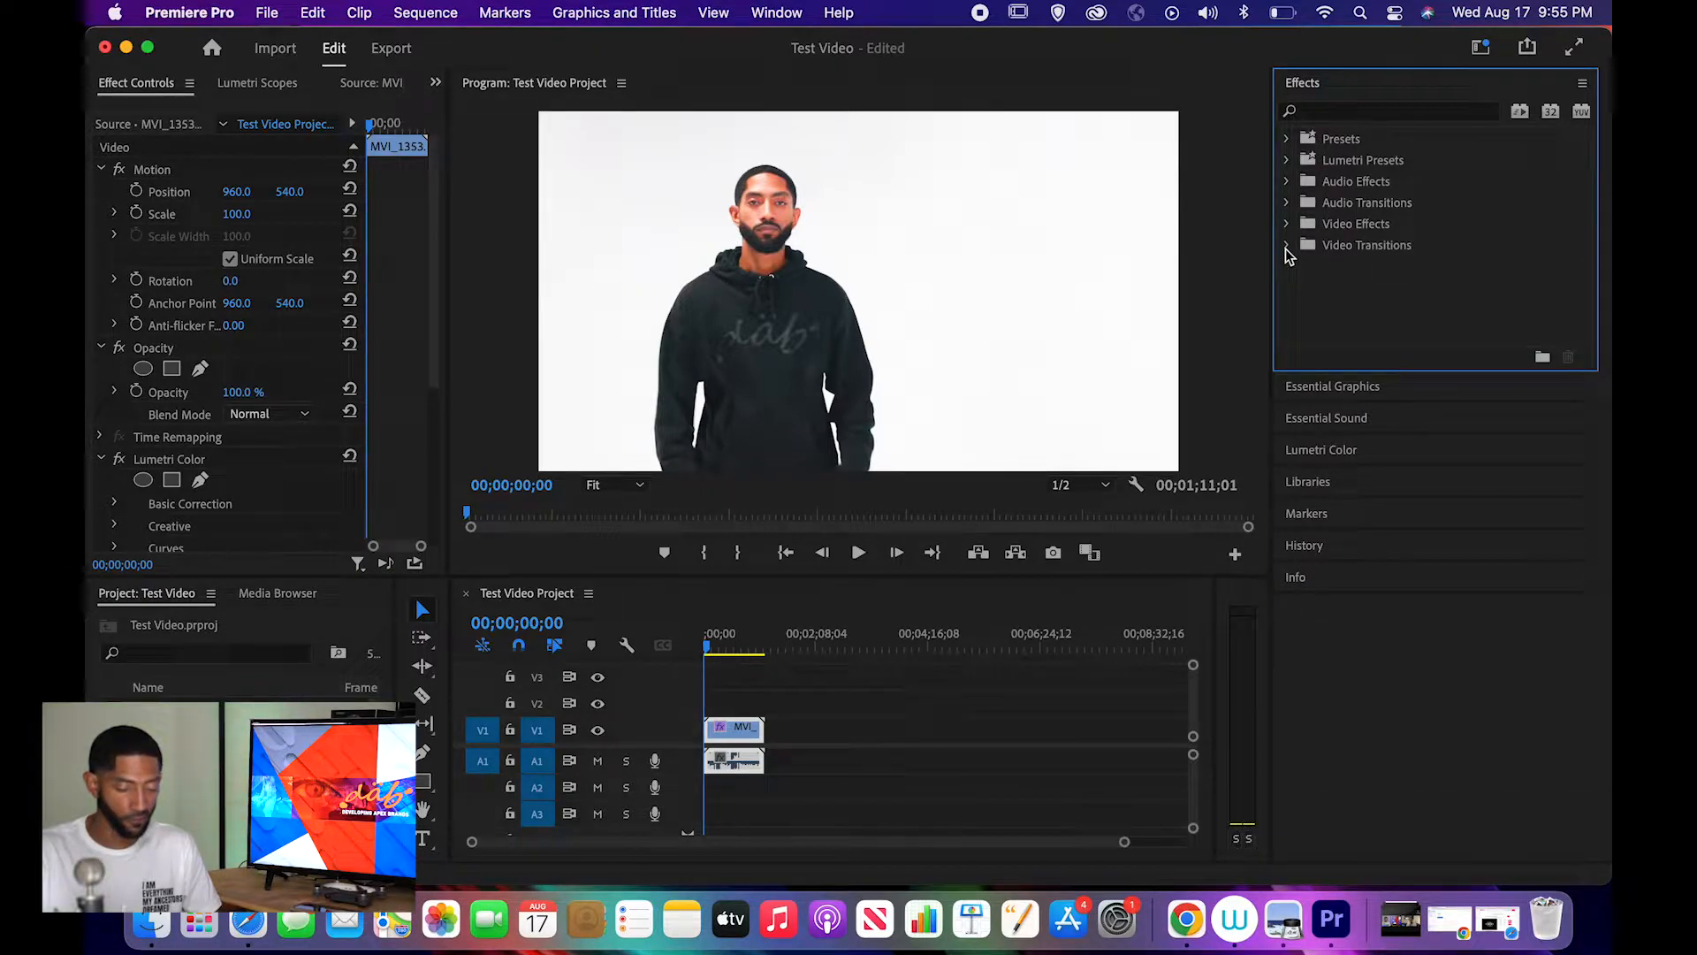
- Add MVI_1354.MOV to the sequence directly after MVI_1353.MOV on tracks V1 and A1
{"action": "left_click", "coordinate": [363, 651]}
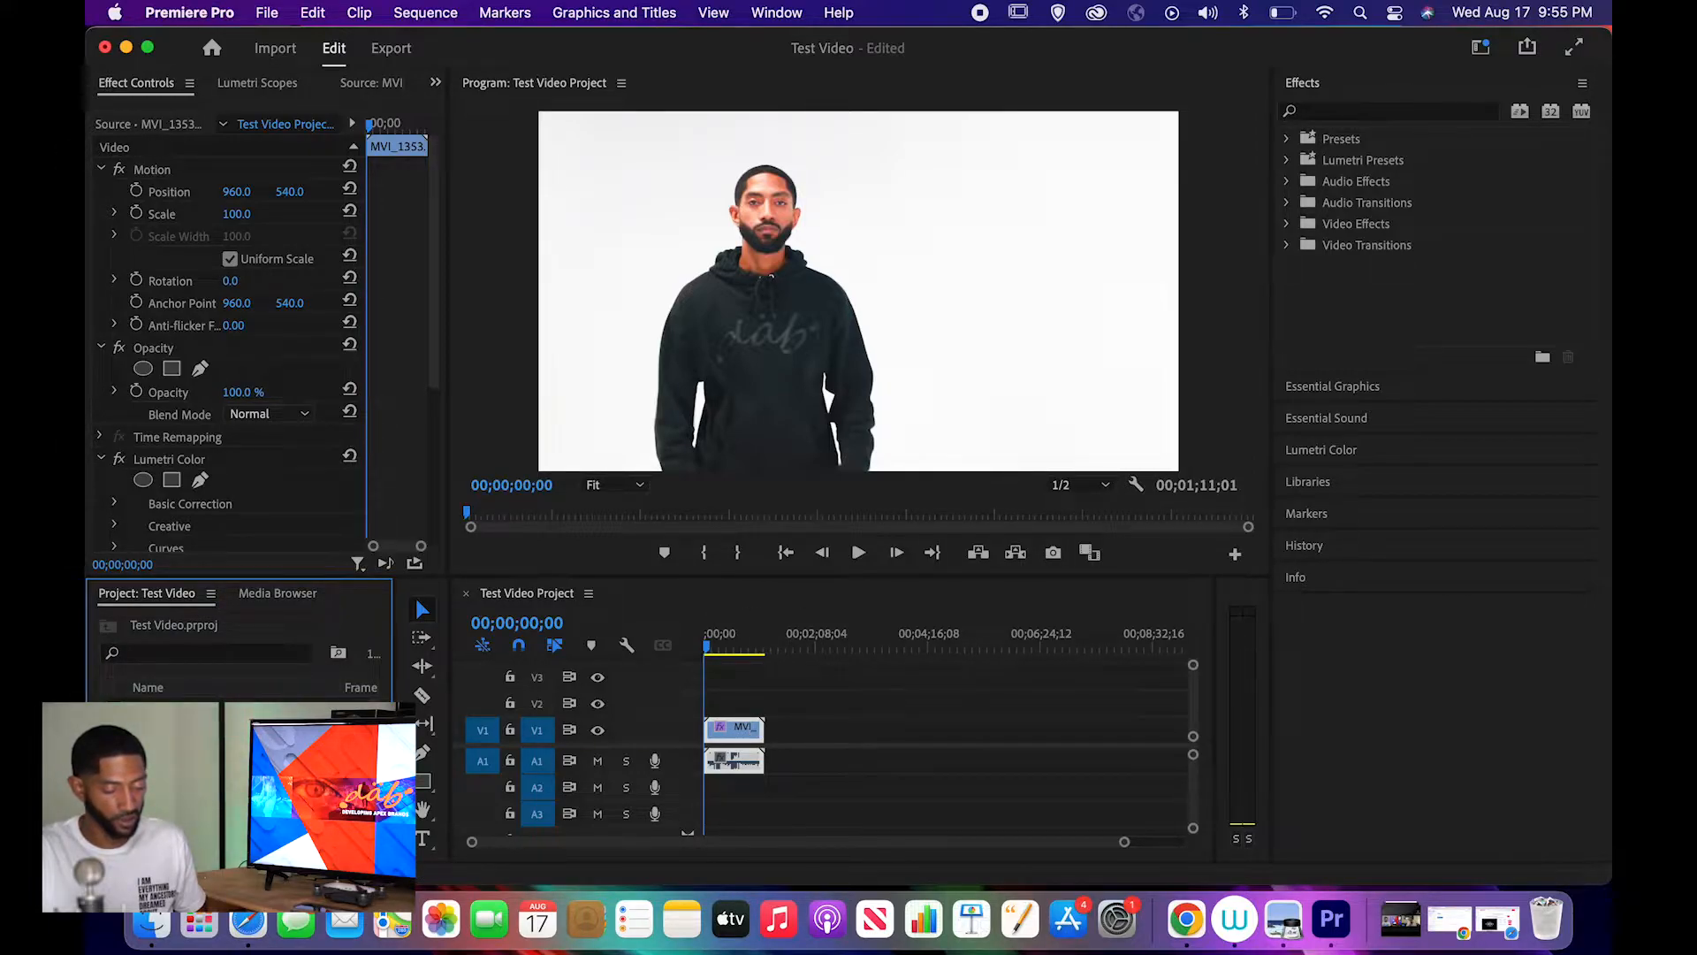
{"action": "mouse_move", "coordinate": [765, 732]}
{"action": "left_mouse_down"}
{"action": "mouse_move", "coordinate": [793, 752]}
{"action": "mouse_move", "coordinate": [777, 753]}
{"action": "left_mouse_up"}
- Play the sequence across the cut between MVI_1353.MOV and MVI_1354.MOV, and return the playhead to 00;01;10;25
{"action": "scroll", "coordinate": [777, 753], "scroll_direction": "up", "scroll_amount": 5}
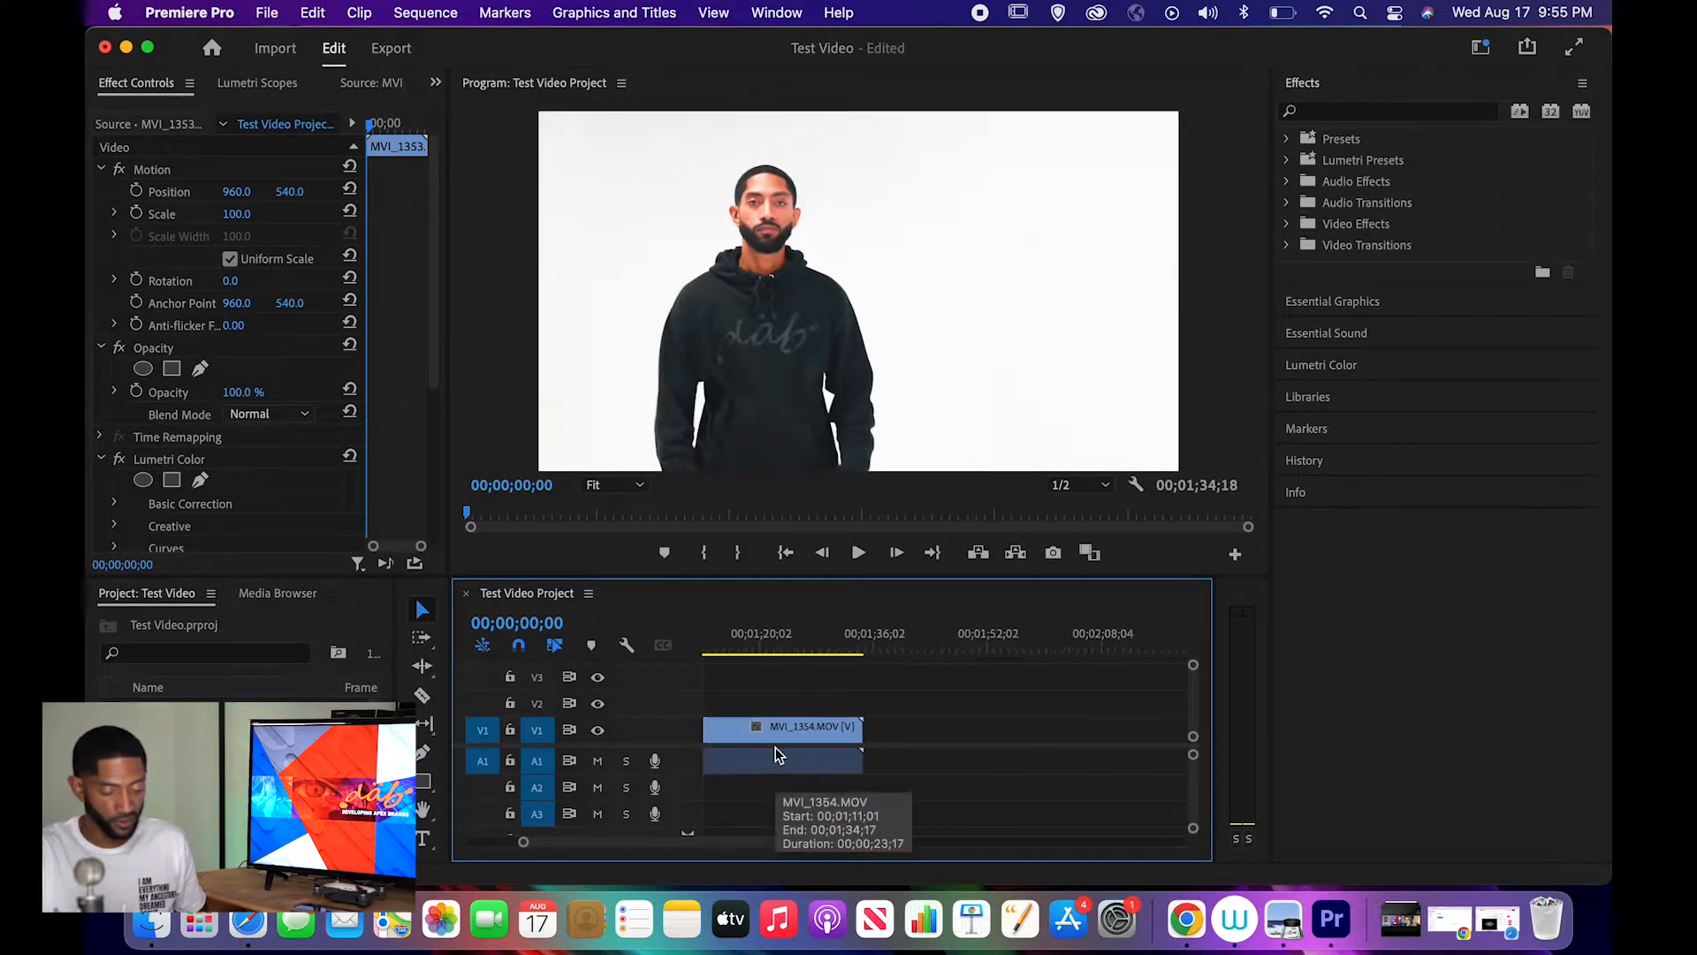
{"action": "scroll", "coordinate": [777, 753], "scroll_direction": "left", "scroll_amount": 4}
{"action": "scroll", "coordinate": [777, 753], "scroll_direction": "right", "scroll_amount": 2}
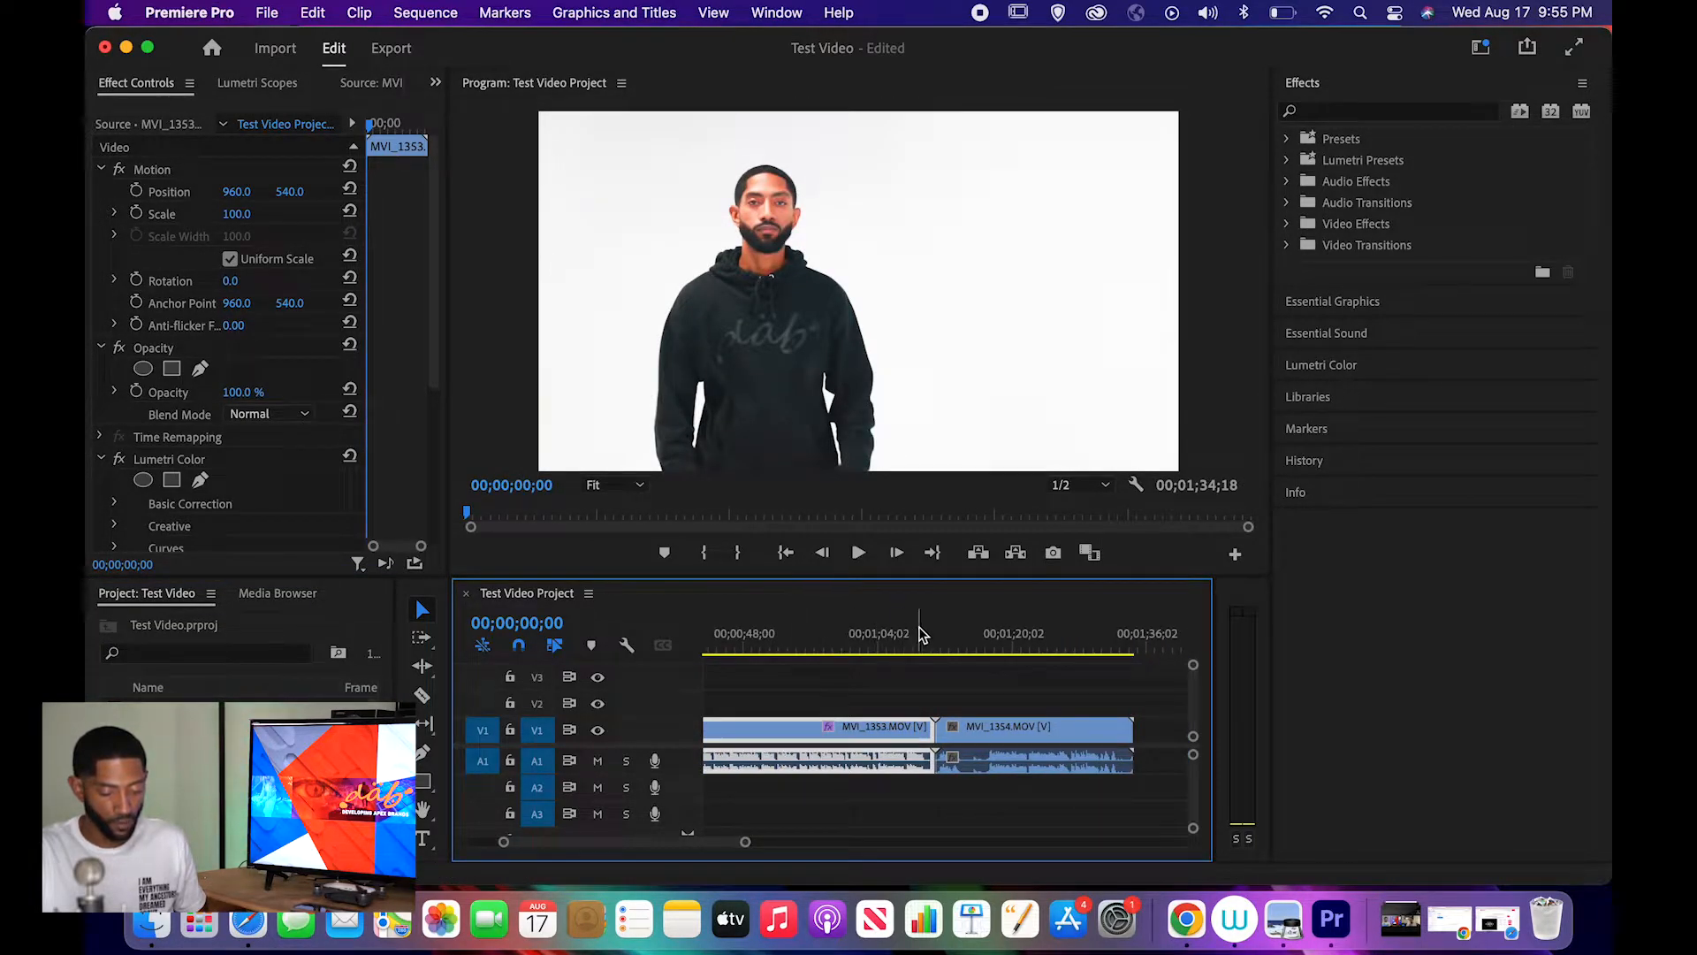
{"action": "left_click", "coordinate": [920, 635]}
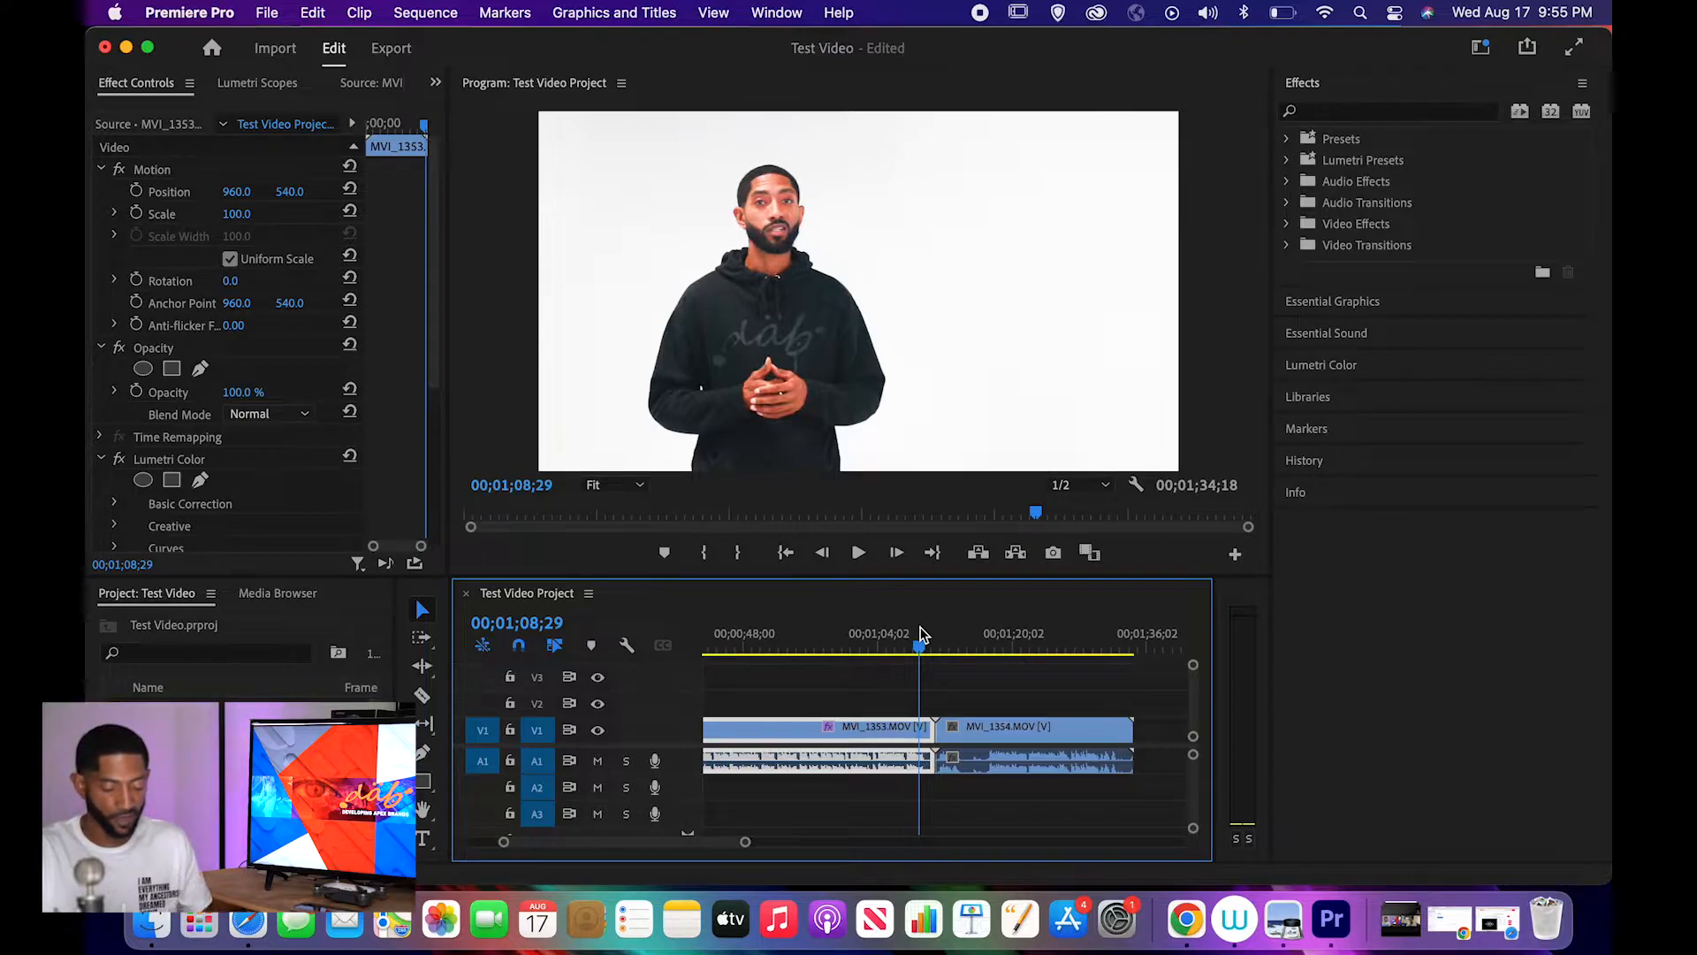
{"action": "key", "text": "space"}
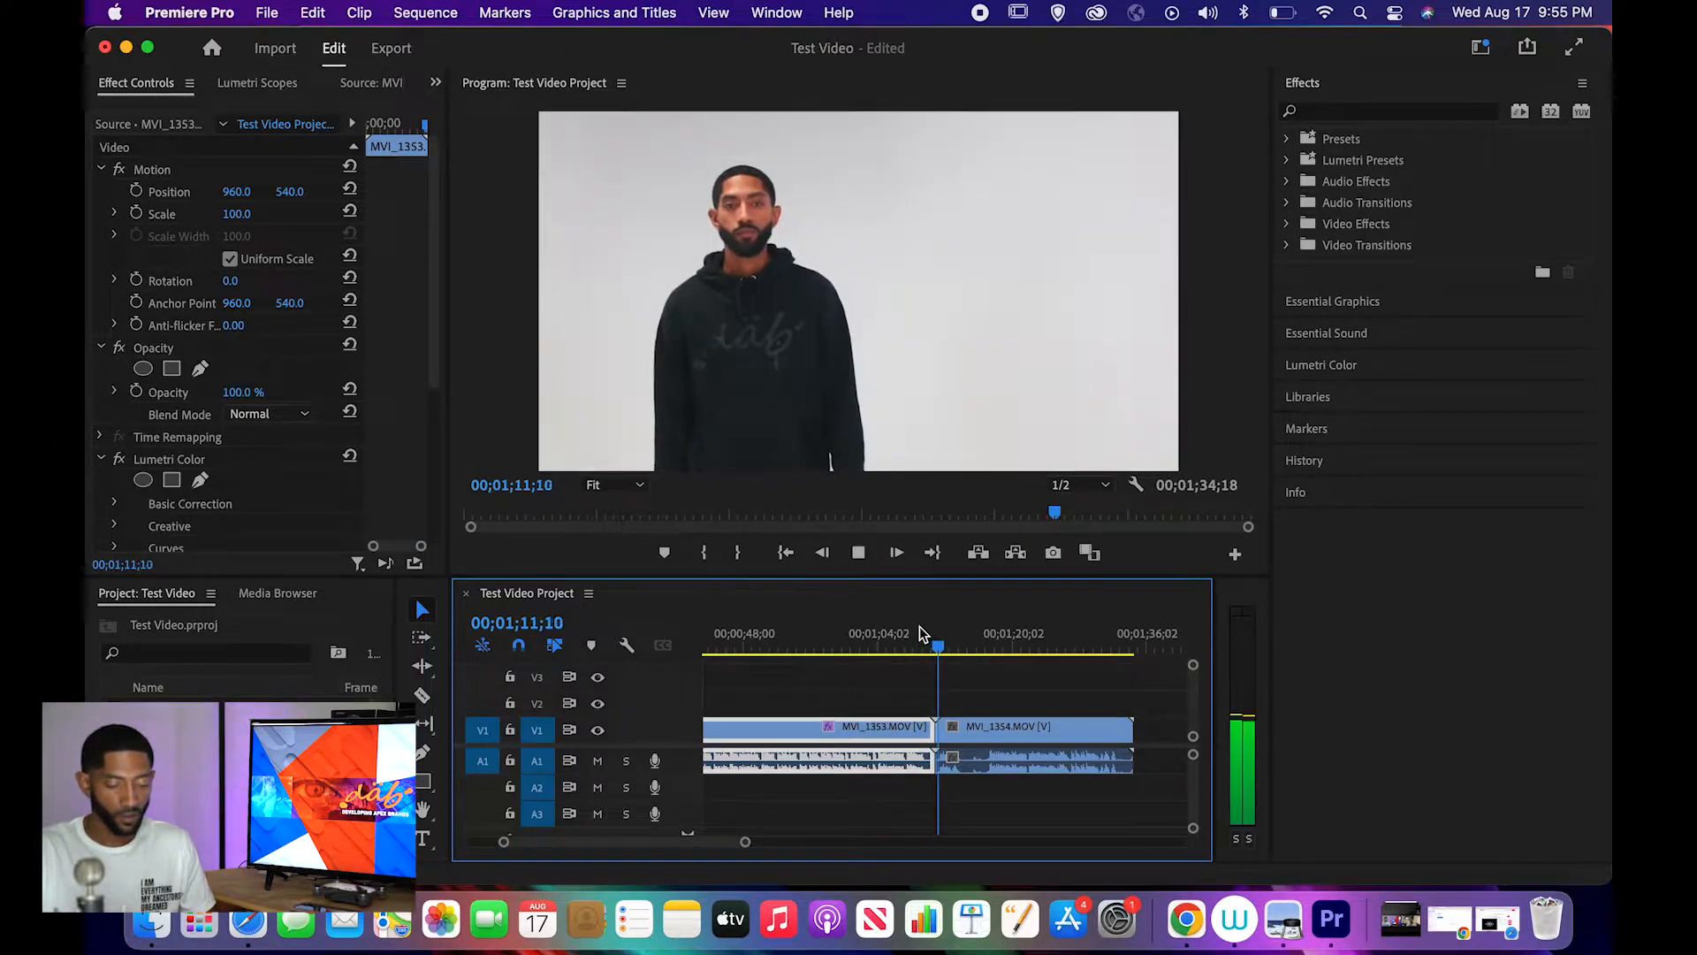
{"action": "key", "text": "space"}
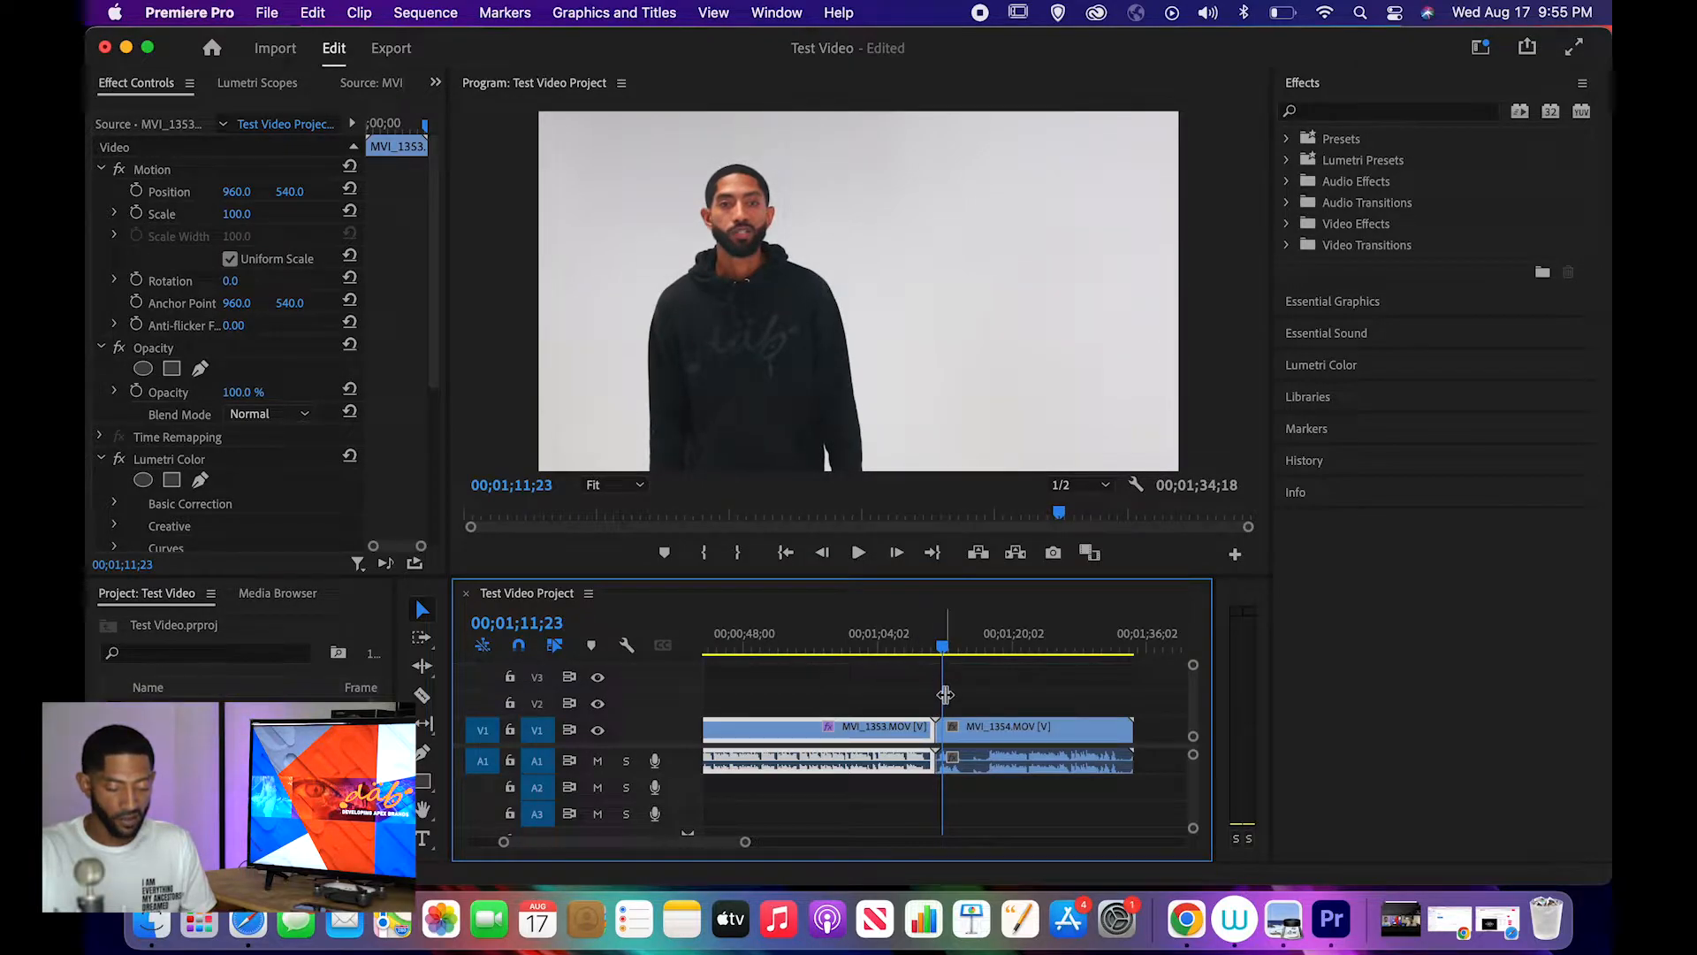
{"action": "scroll", "coordinate": [945, 695], "scroll_direction": "up", "scroll_amount": 10}
{"action": "left_click", "coordinate": [825, 642]}
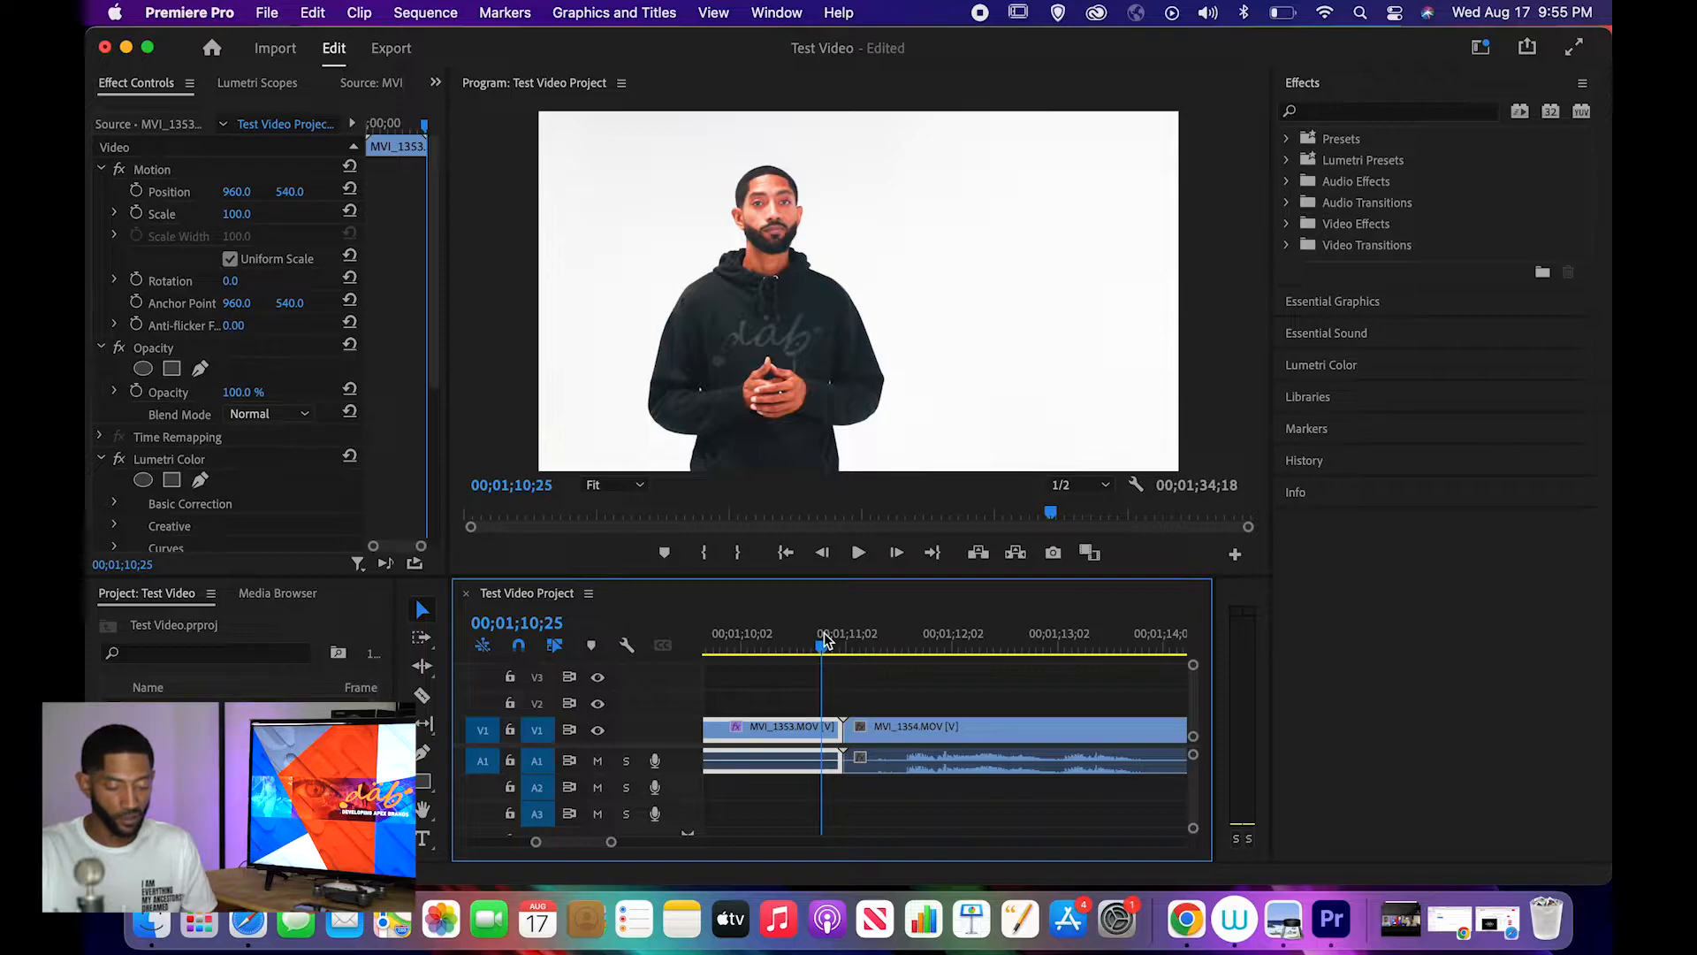
- Play across the cut between MVI_1353.MOV and MVI_1354.MOV, and apply a Cross Dissolve video transition to that cut on V1
{"action": "key", "text": "space"}
{"action": "key", "text": "space"}
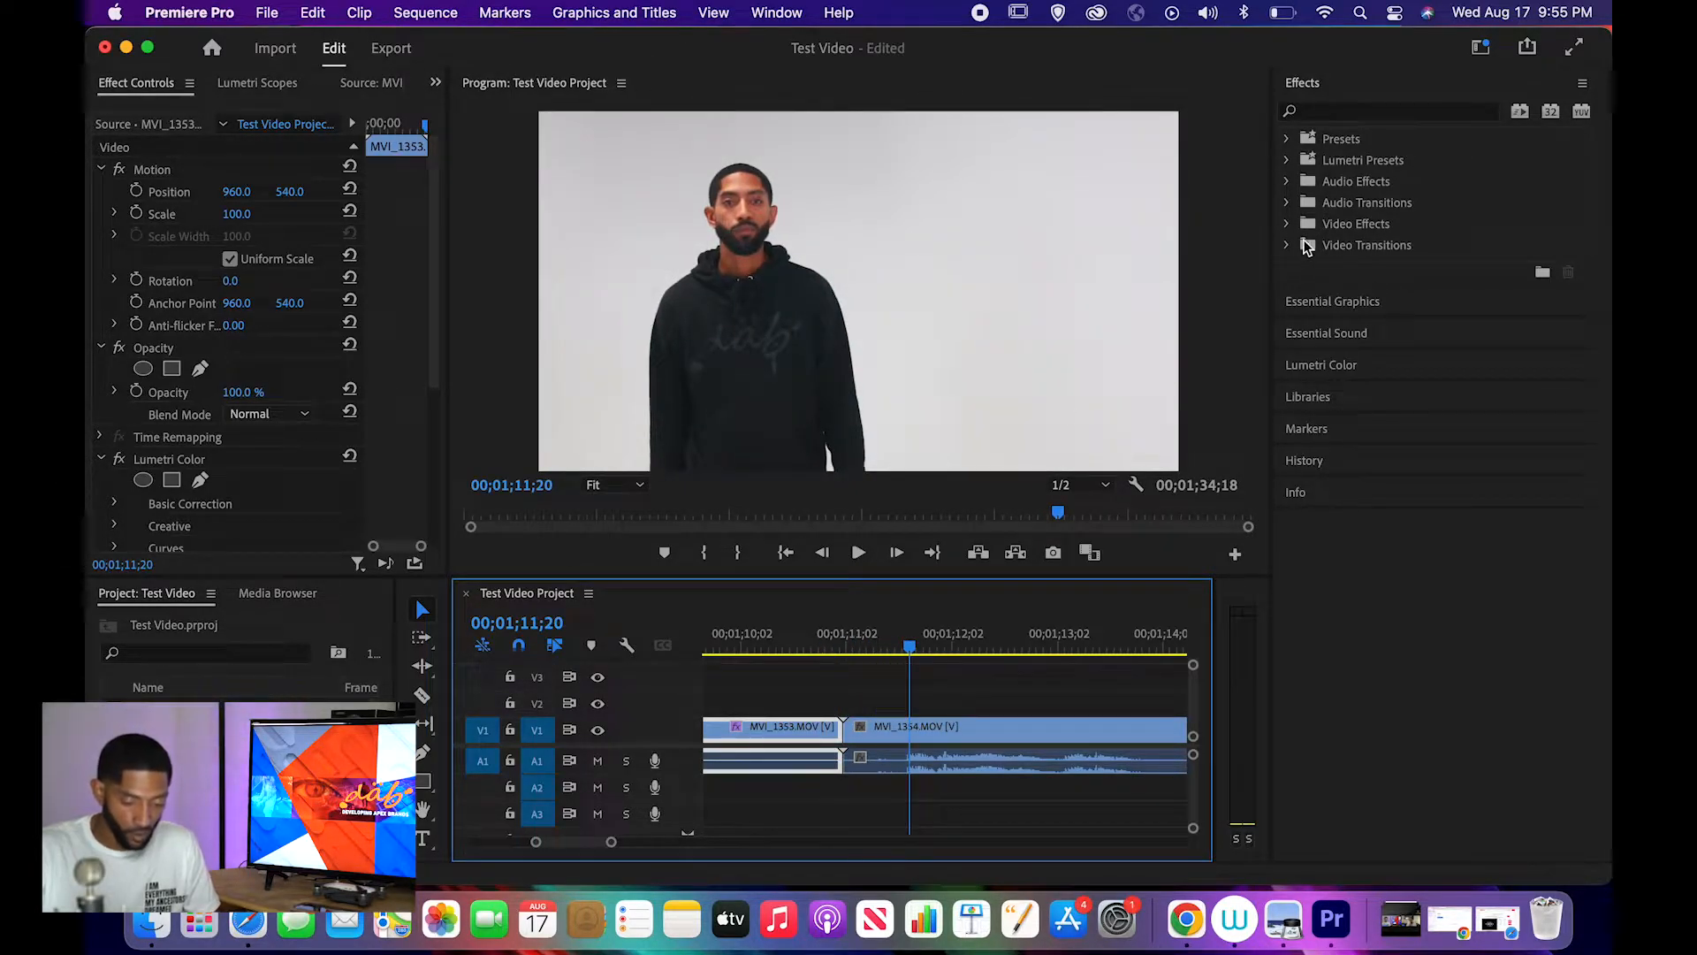
{"action": "left_click", "coordinate": [1288, 247]}
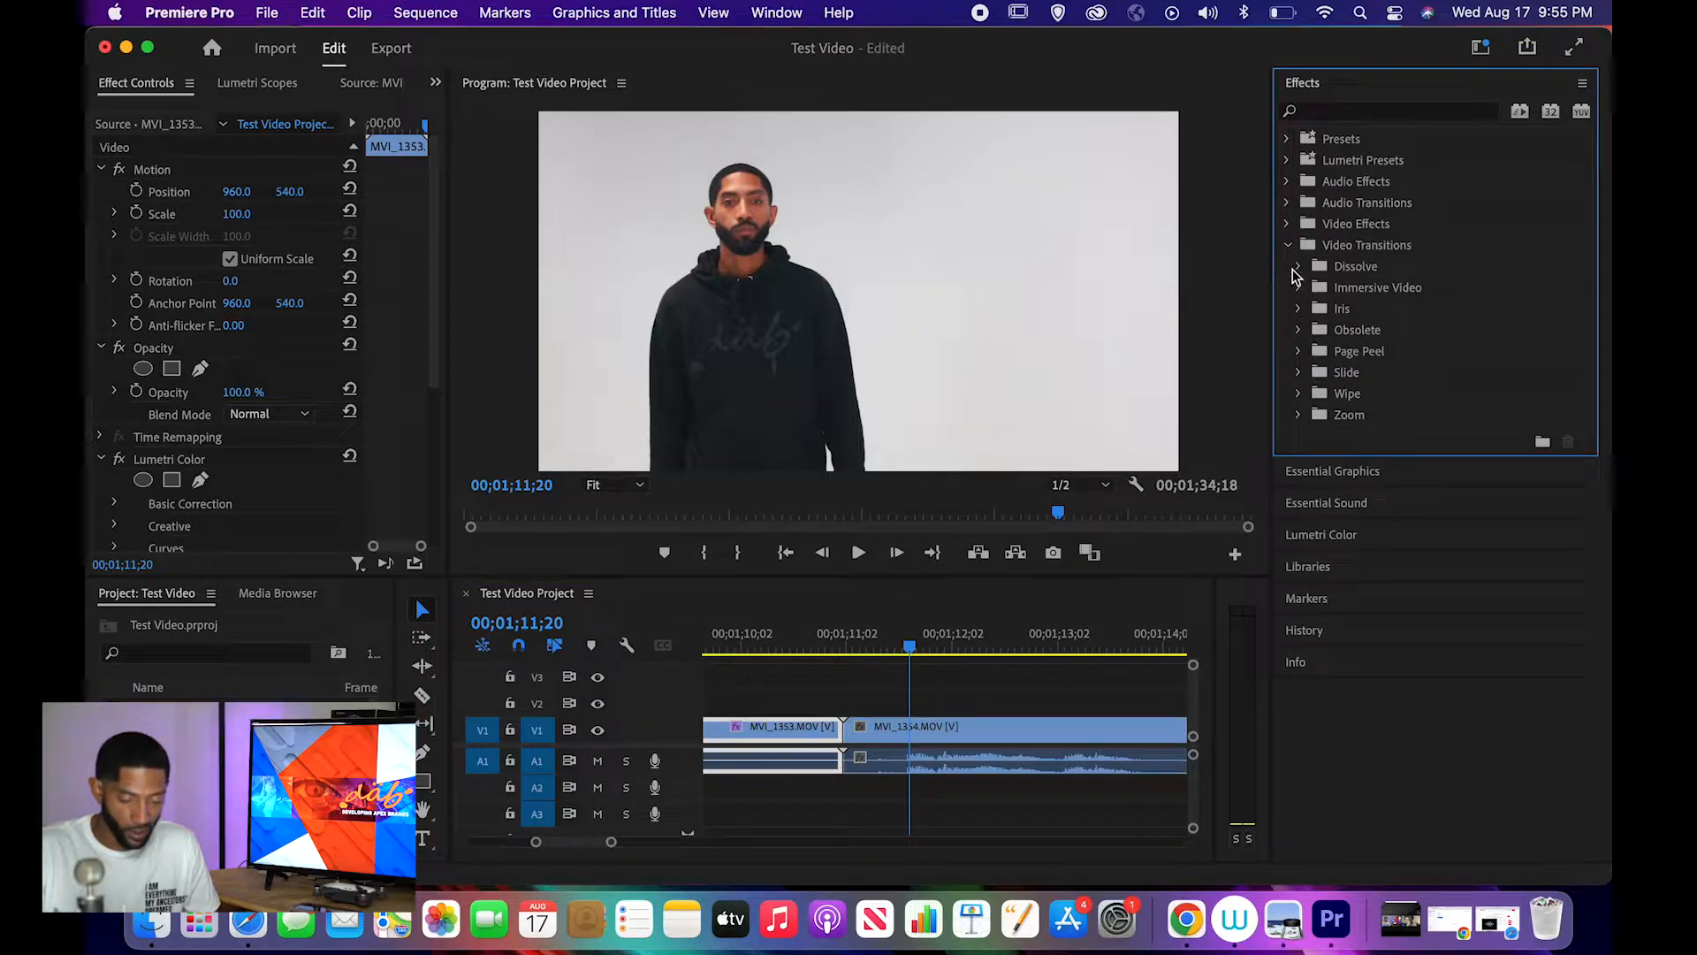
{"action": "left_click", "coordinate": [1299, 268]}
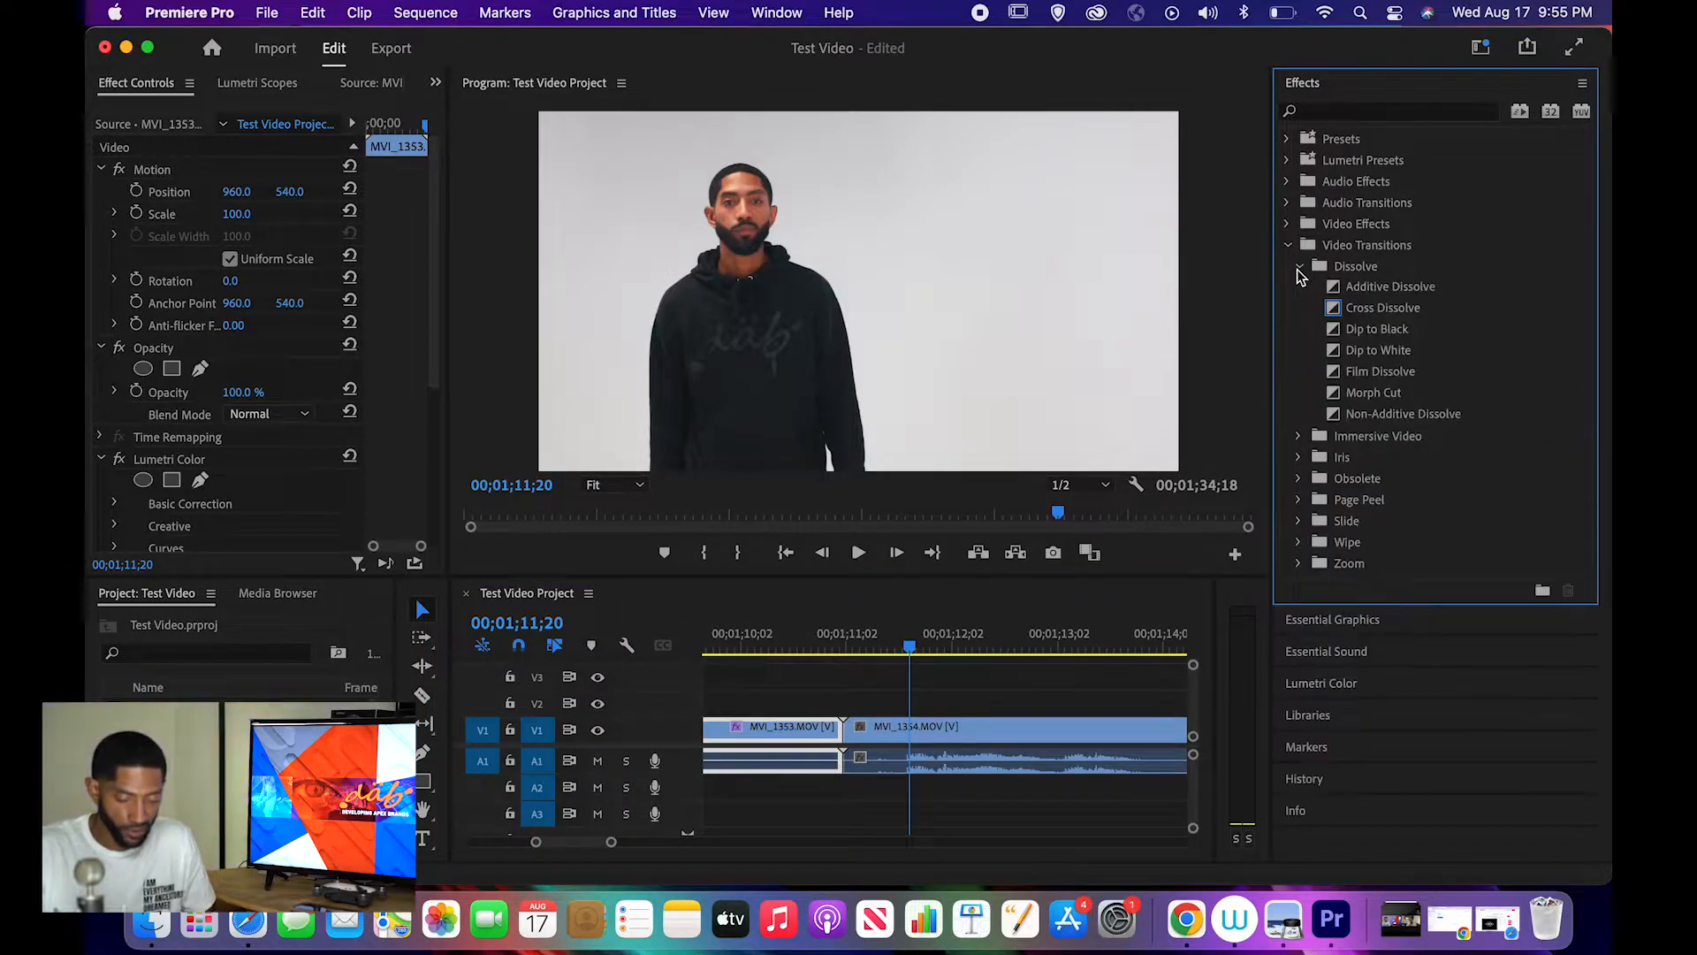
{"action": "left_click_drag", "start_coordinate": [1337, 310], "coordinate": [846, 739]}
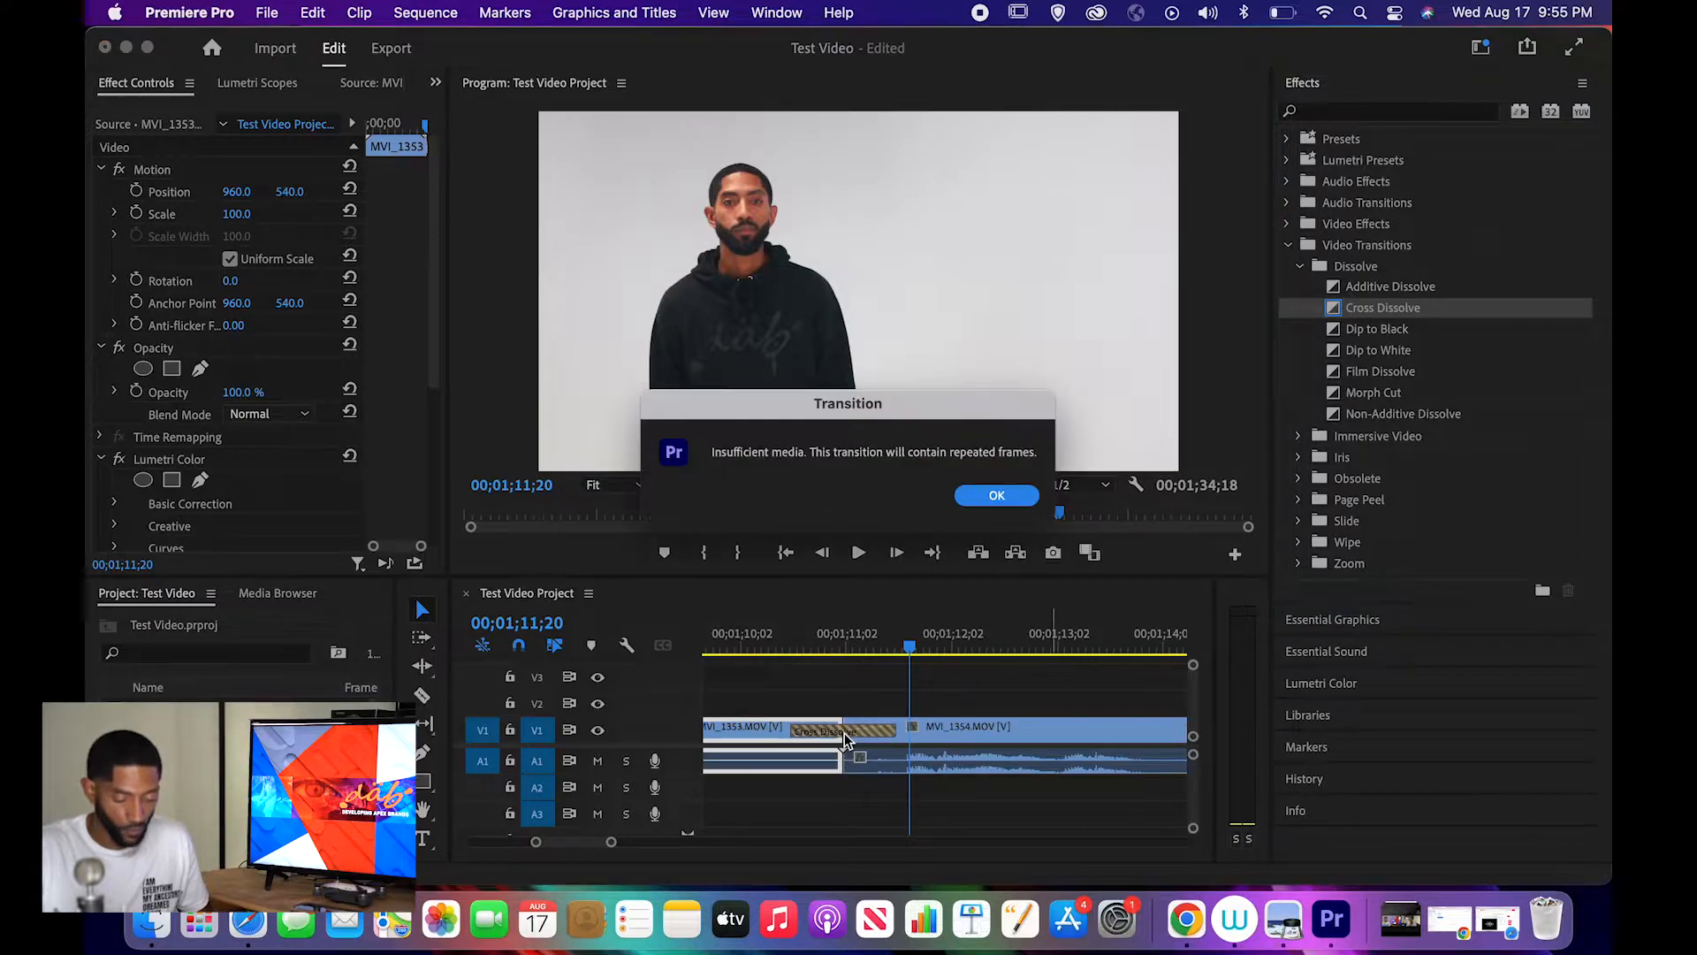
{"action": "left_click", "coordinate": [1002, 501]}
- Play the sequence from about 00;01;10;03 across the cut to review the Cross Dissolve transition
{"action": "left_click", "coordinate": [772, 658]}
{"action": "key", "text": "space"}
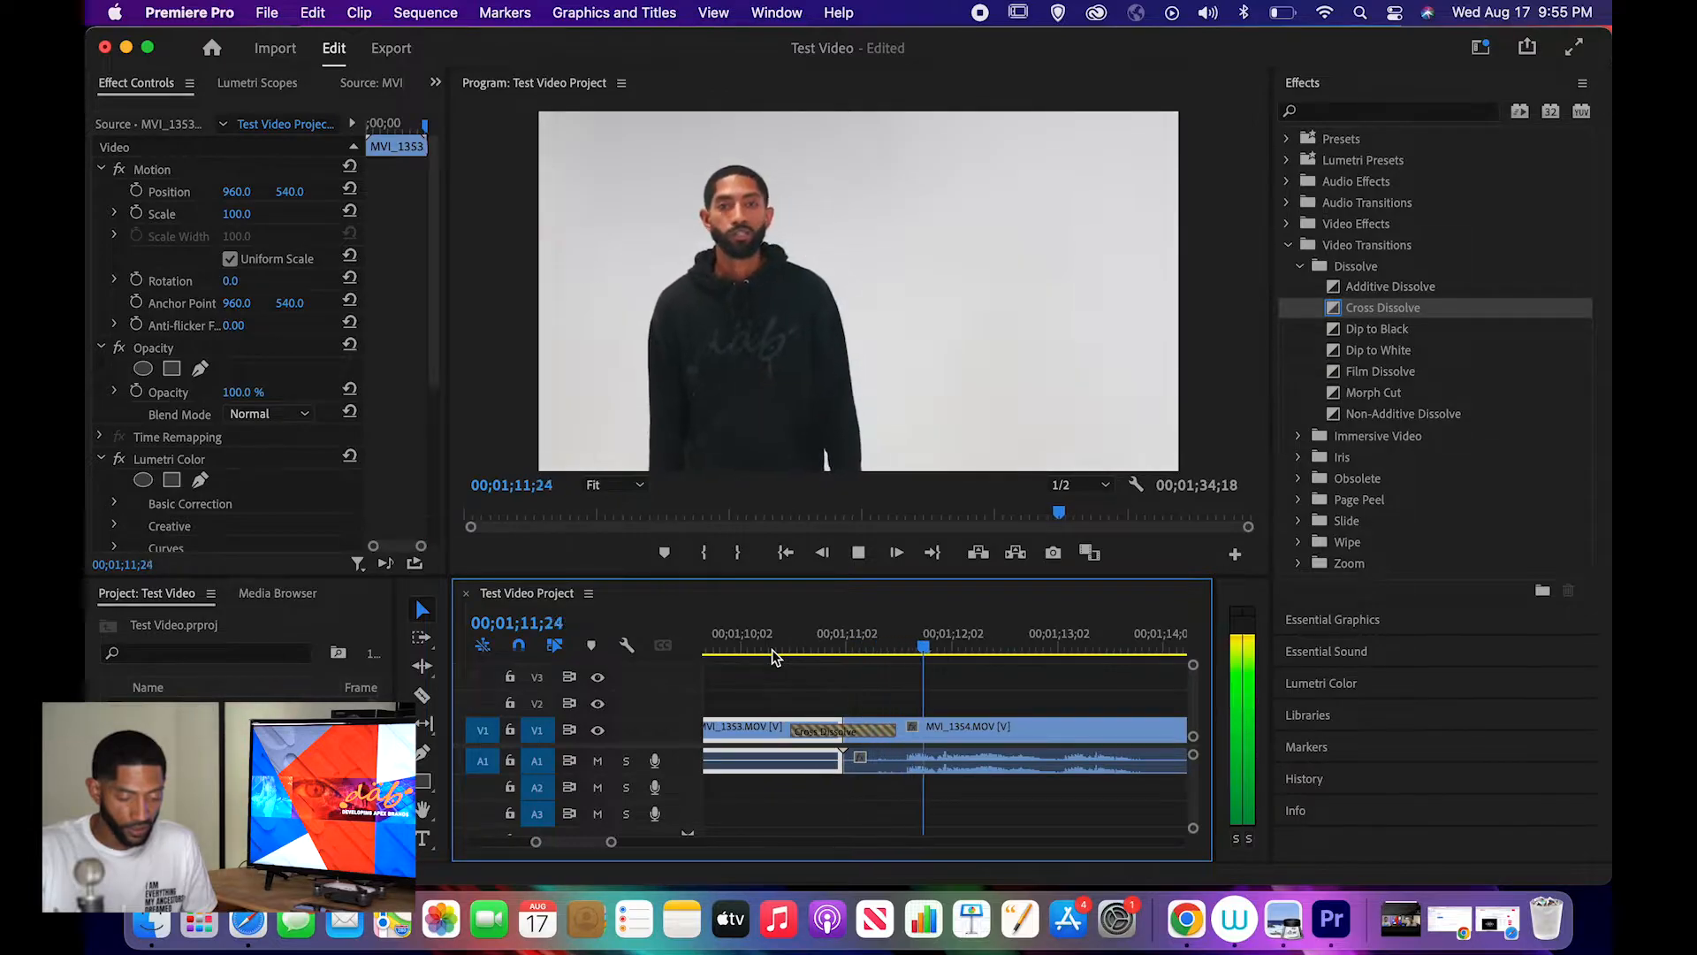
{"action": "key", "text": "space"}
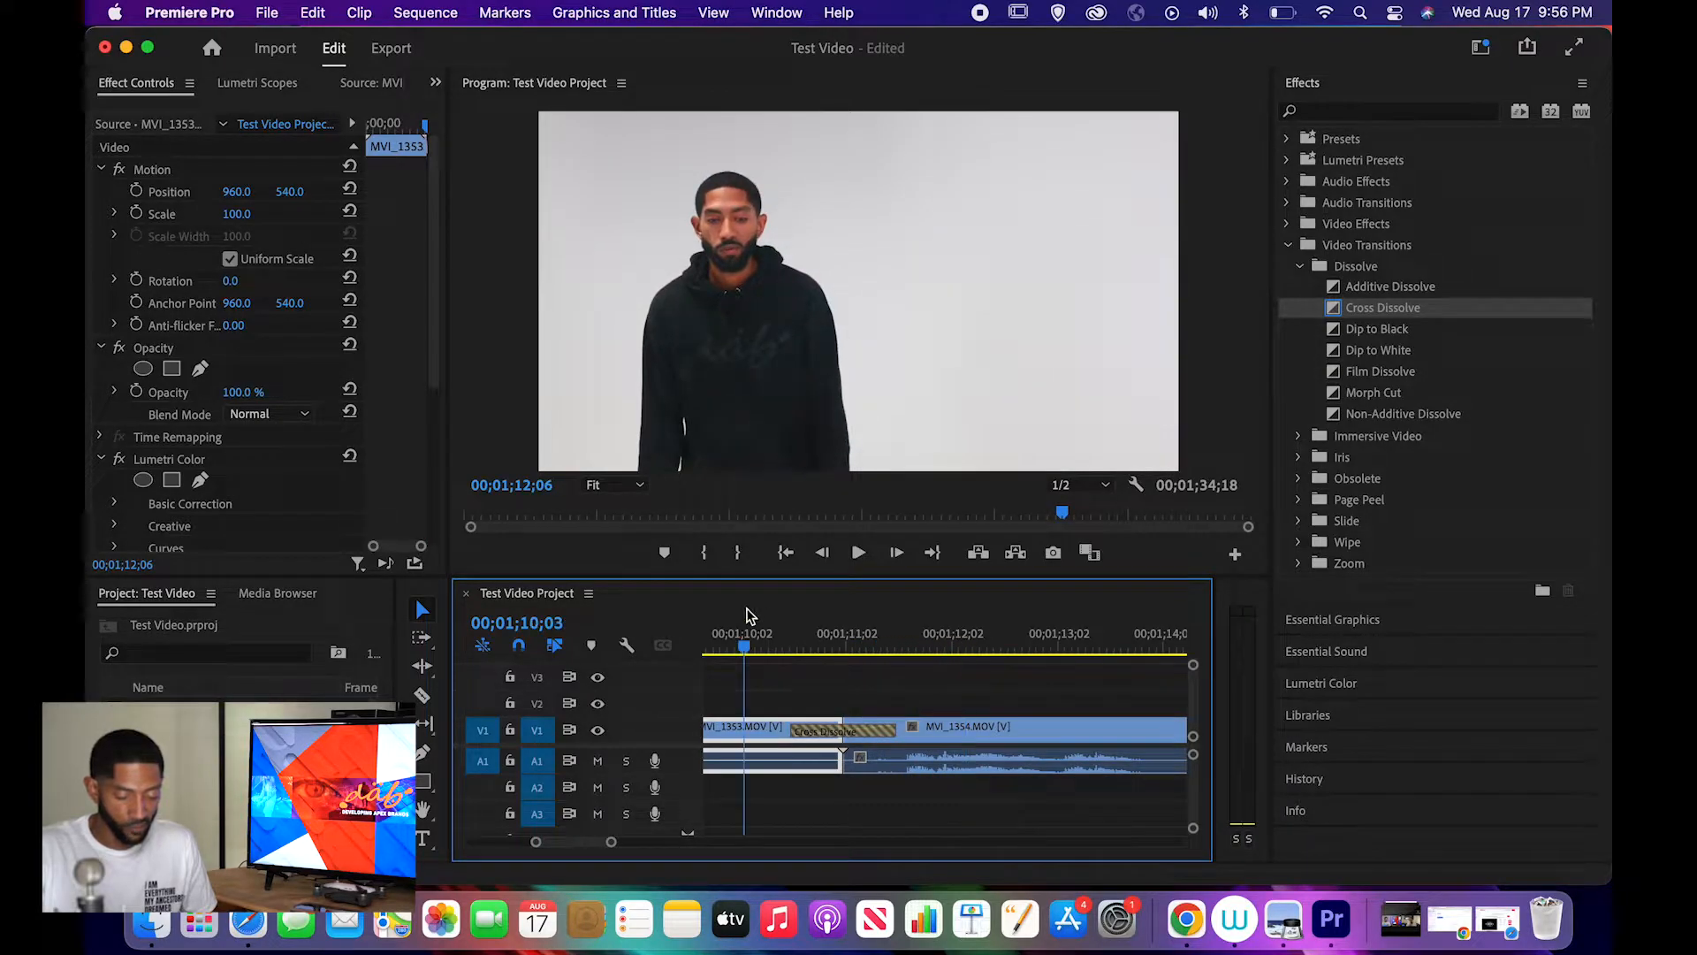
{"action": "left_click", "coordinate": [745, 610]}
{"action": "key", "text": "space"}
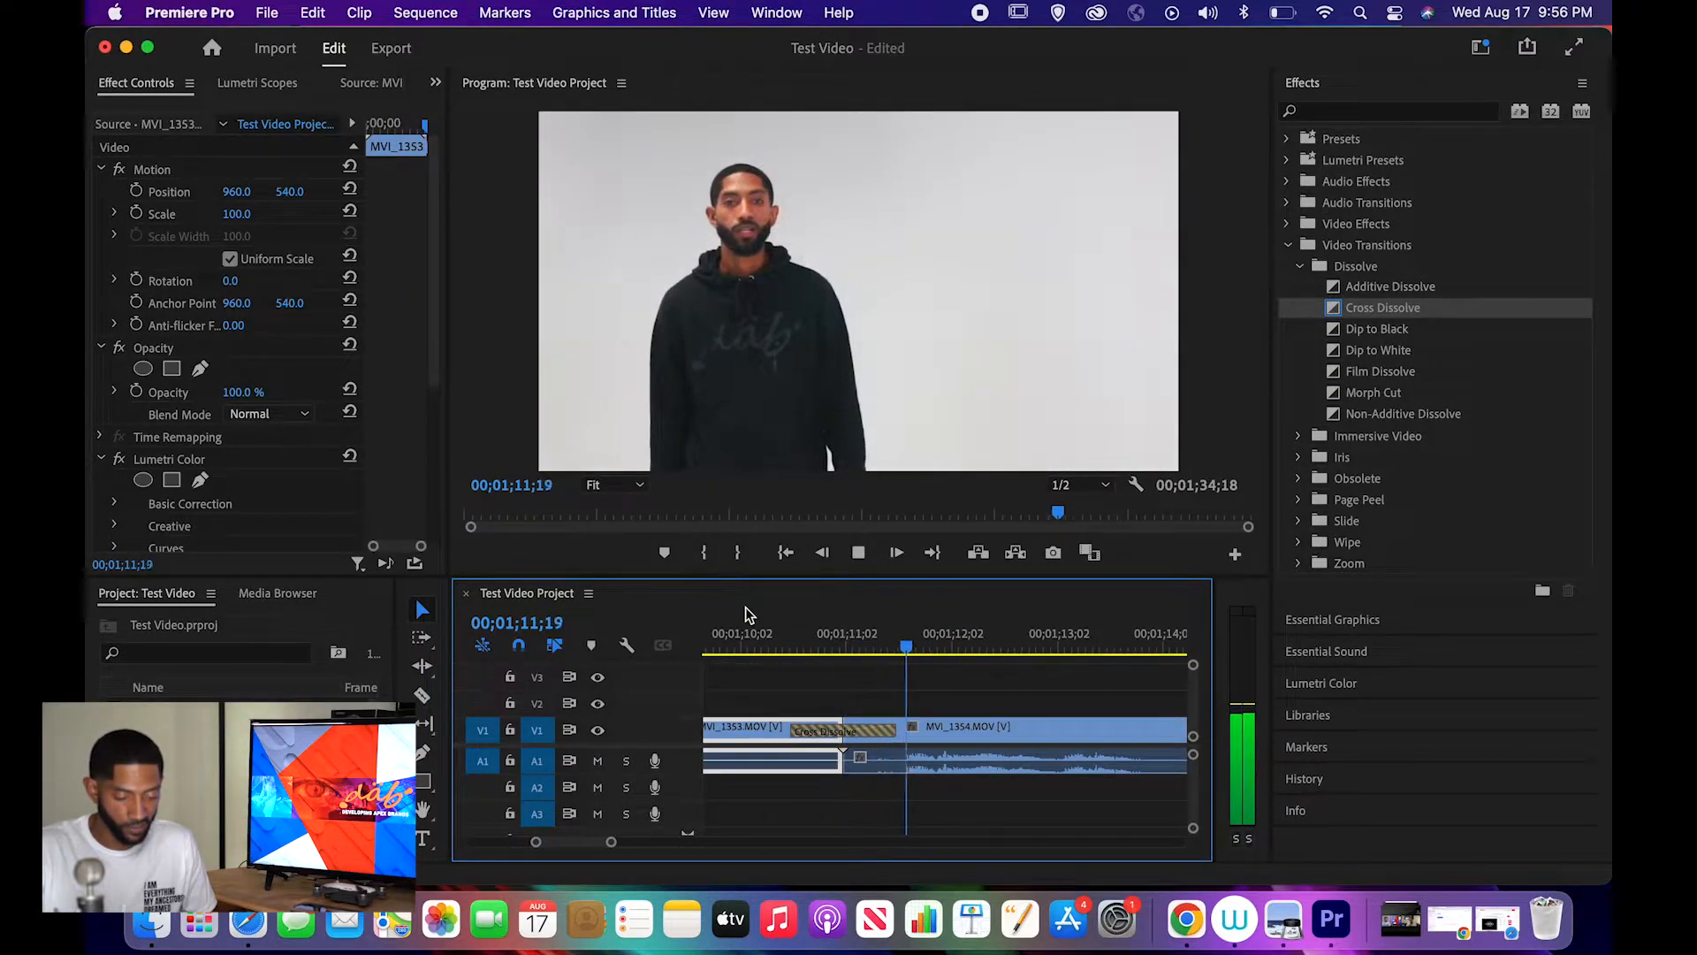
{"action": "key", "text": "space"}
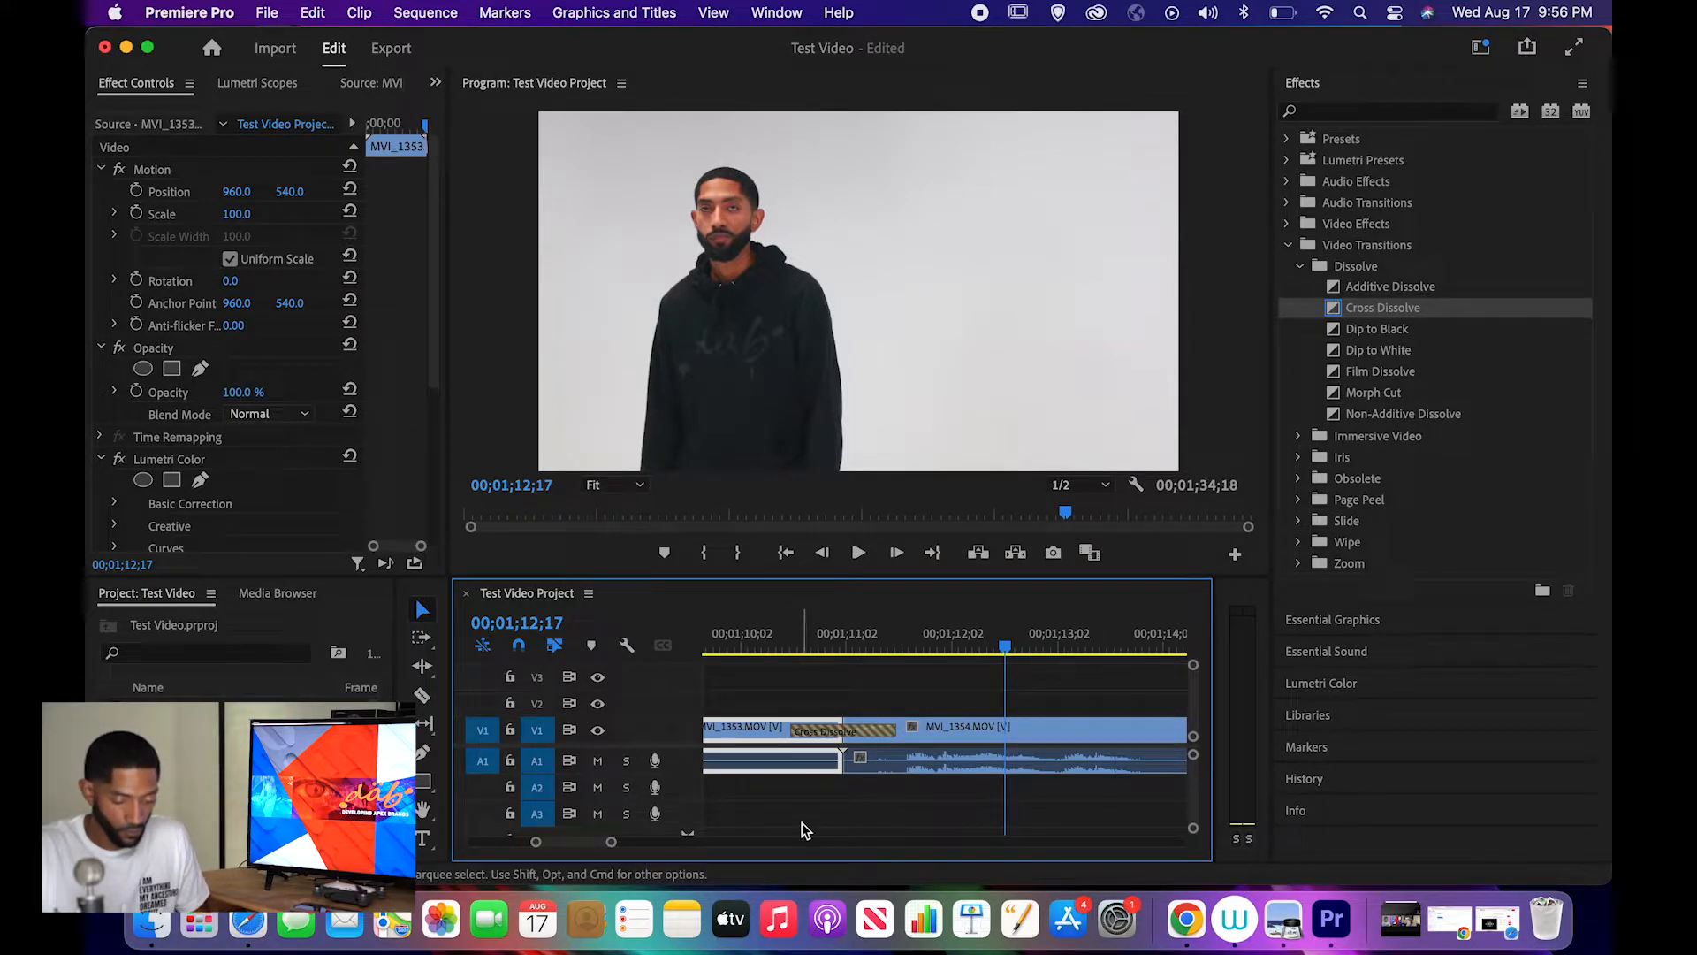
- Undo the Cross Dissolve between the two clips, keeping the effect and transition categories on display
{"action": "key", "text": "super+z"}
{"action": "left_click", "coordinate": [1313, 84]}
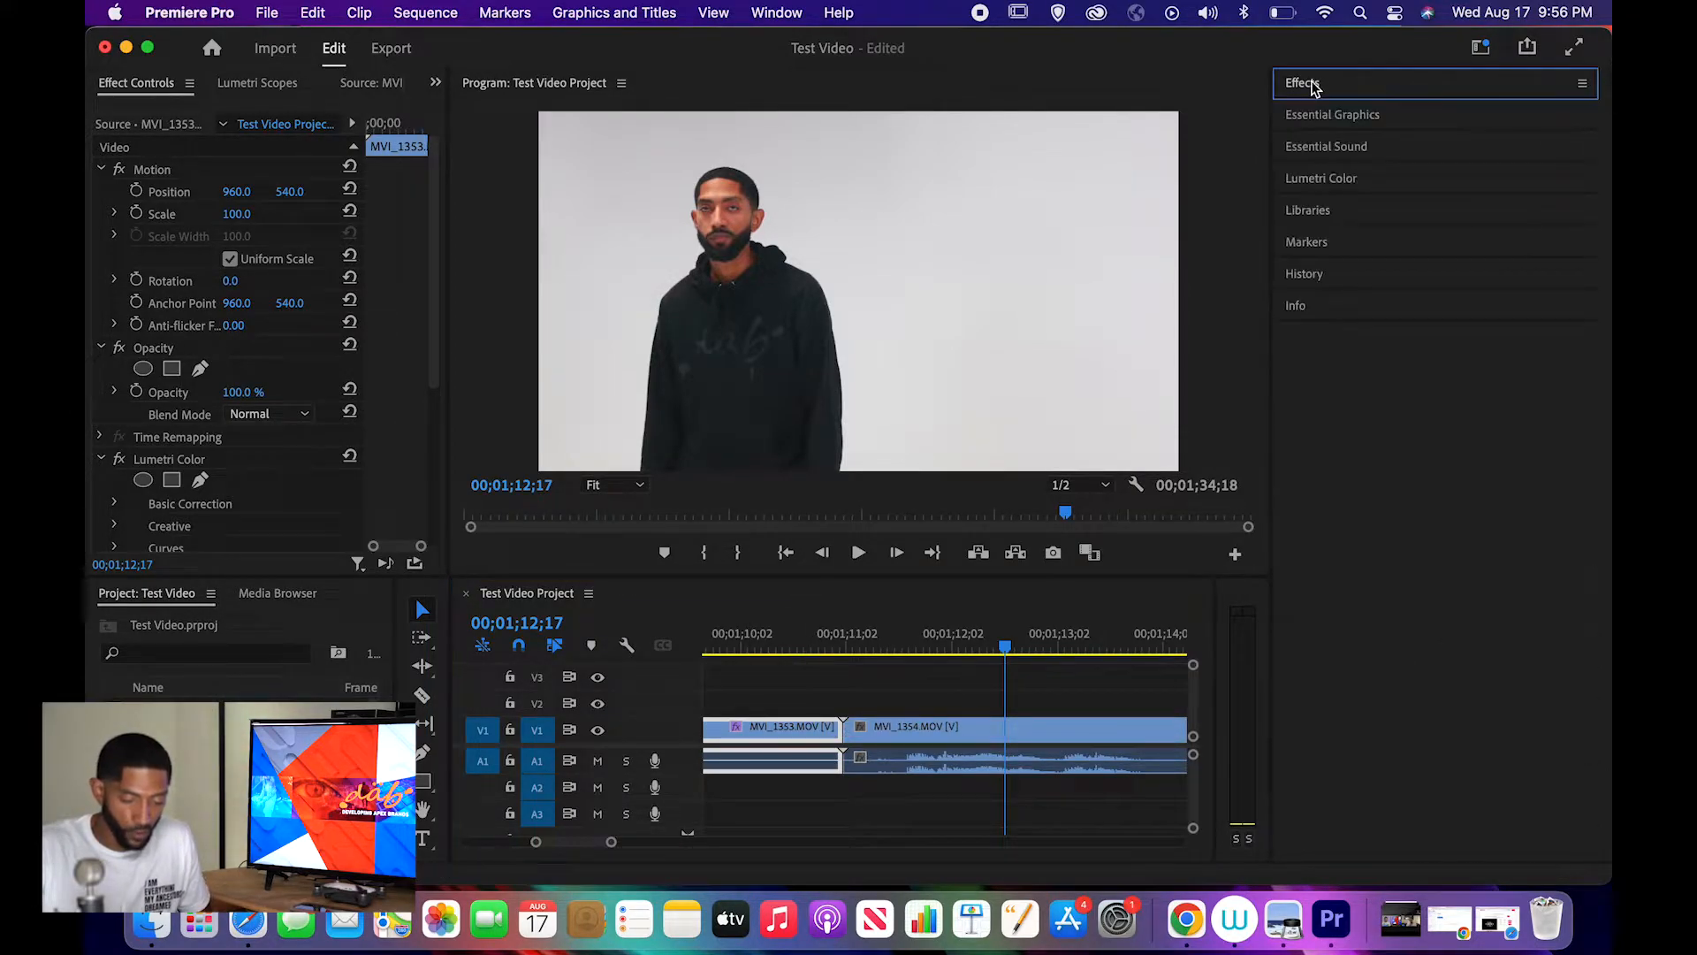
{"action": "left_click", "coordinate": [1298, 81]}
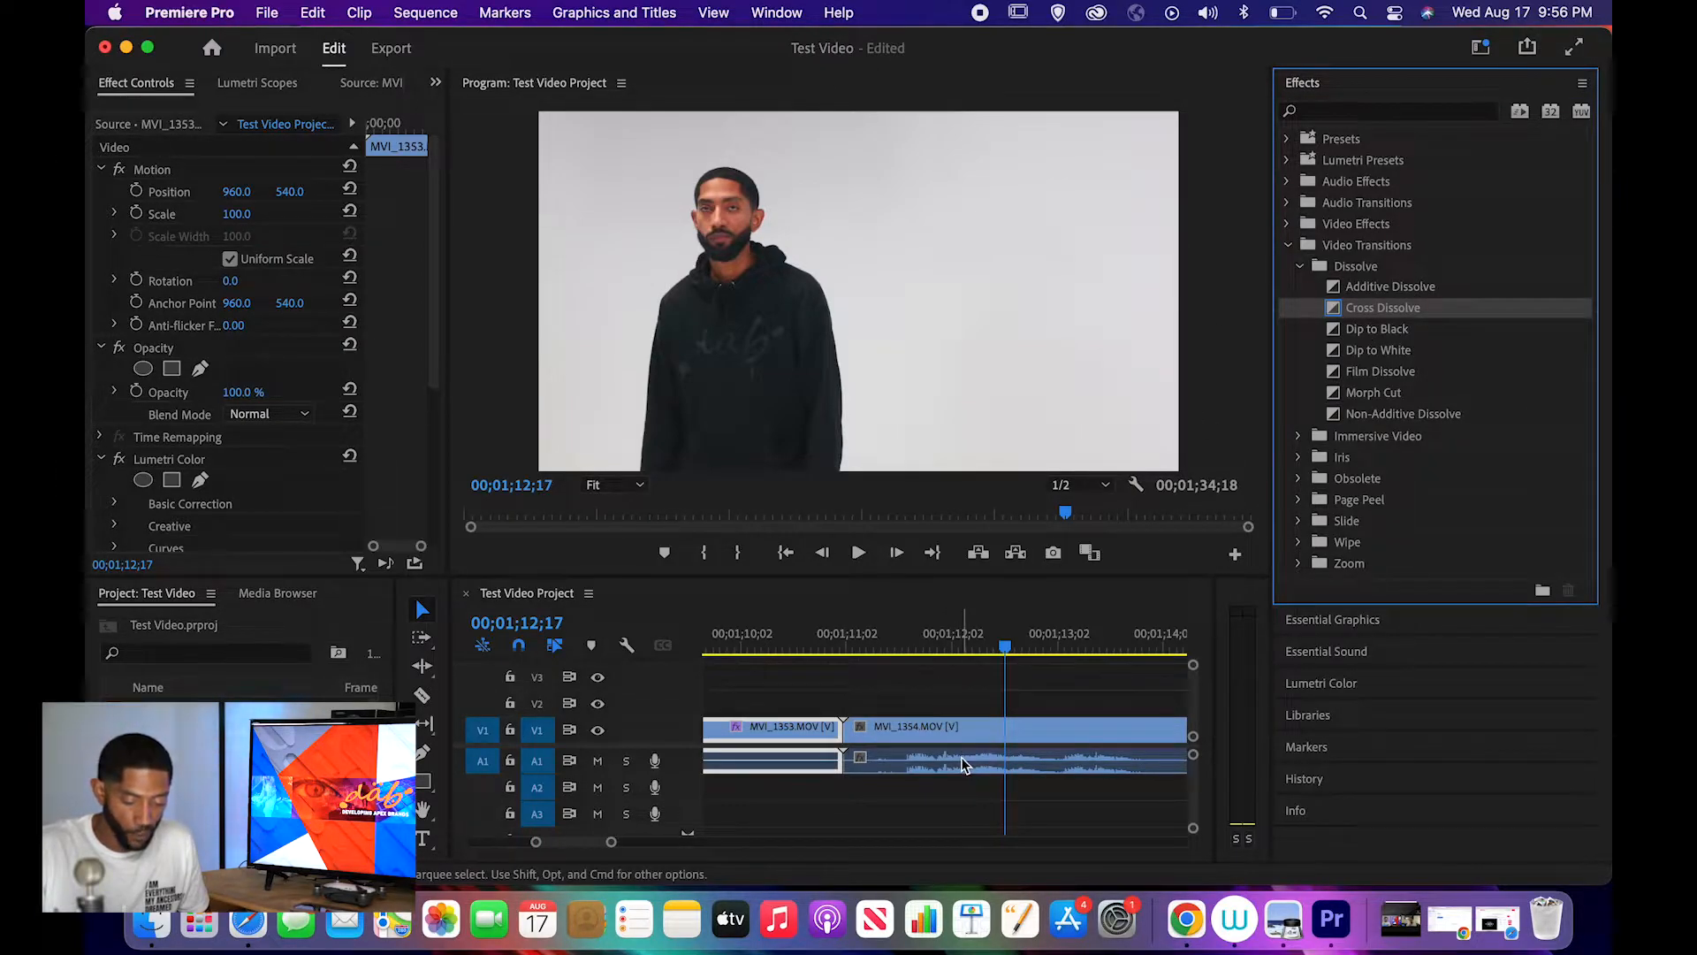
- Trim the end of MVI_1354.MOV on V1 and A1 back to 00;01;32;19
{"action": "scroll", "coordinate": [964, 766], "scroll_direction": "down", "scroll_amount": 10}
{"action": "scroll", "coordinate": [876, 759], "scroll_direction": "left", "scroll_amount": 1}
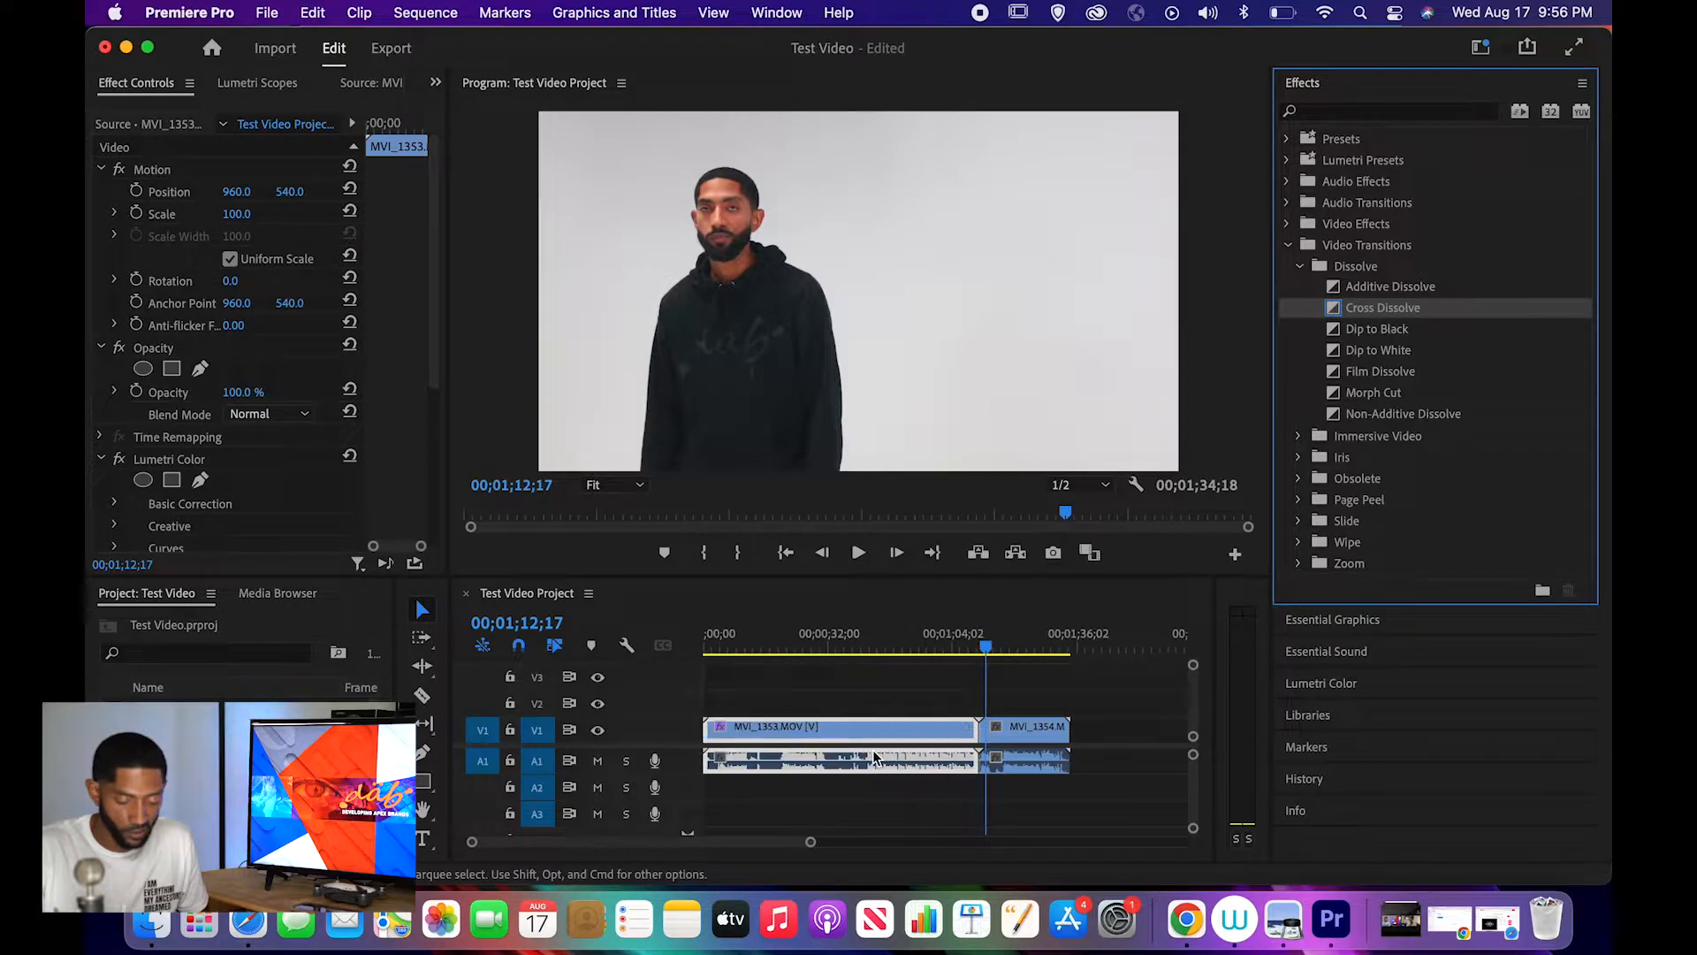
{"action": "scroll", "coordinate": [712, 764], "scroll_direction": "up", "scroll_amount": 12}
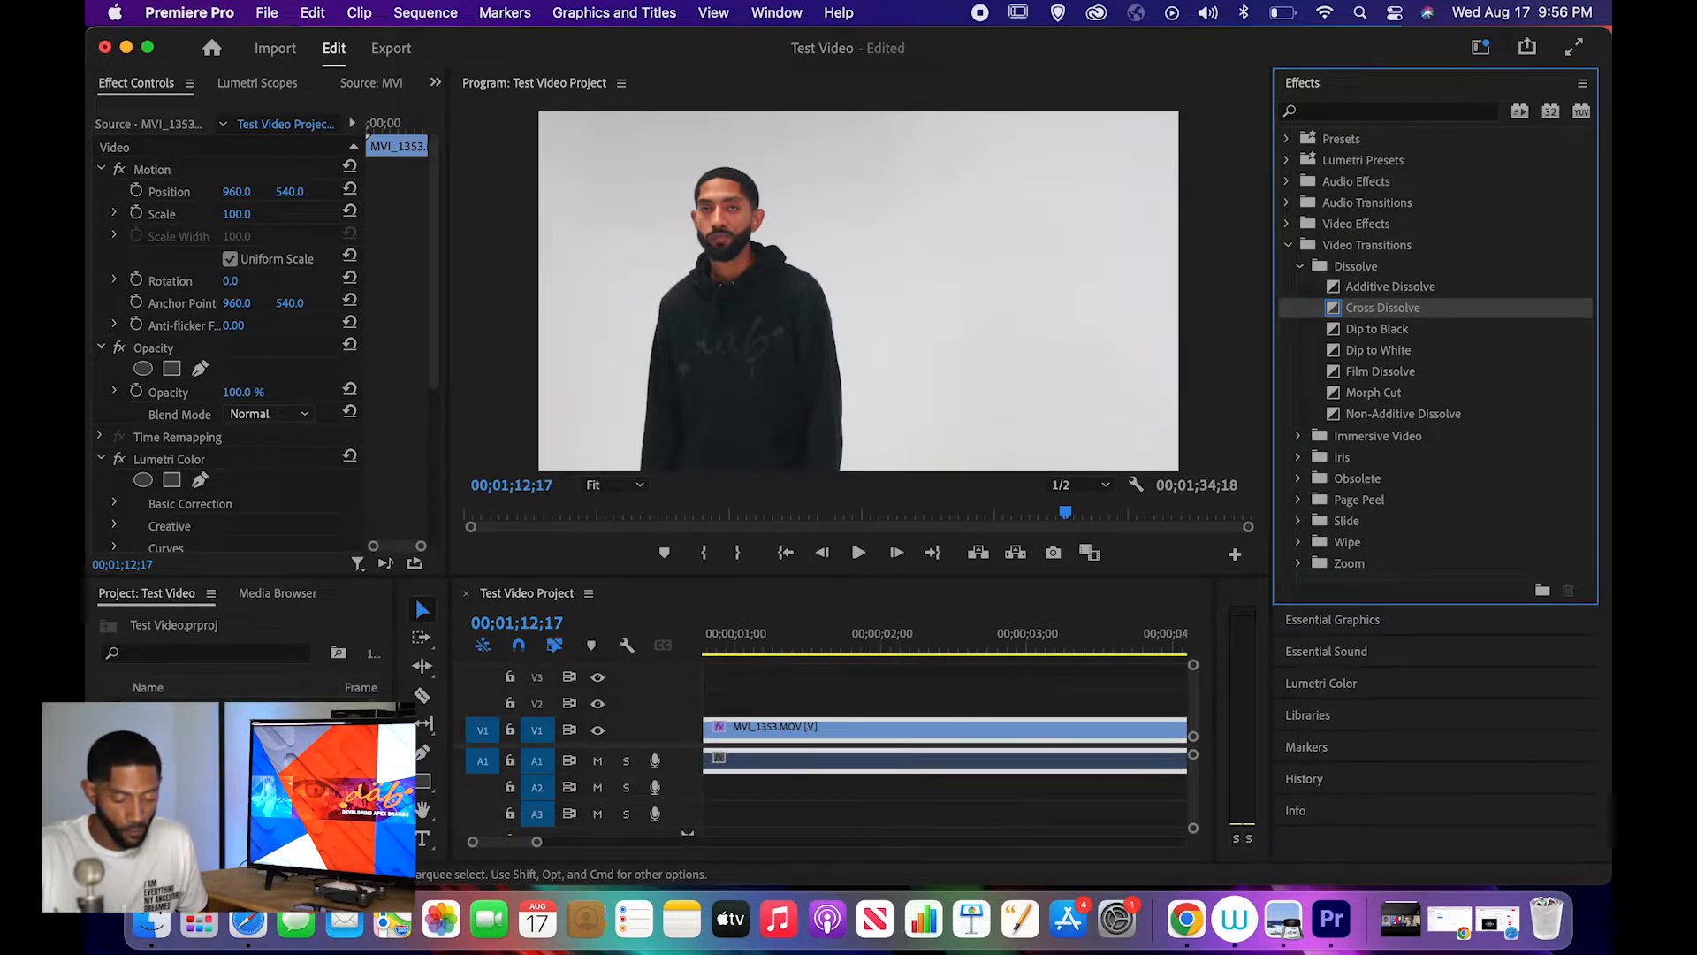
{"action": "scroll", "coordinate": [896, 759], "scroll_direction": "right", "scroll_amount": 6}
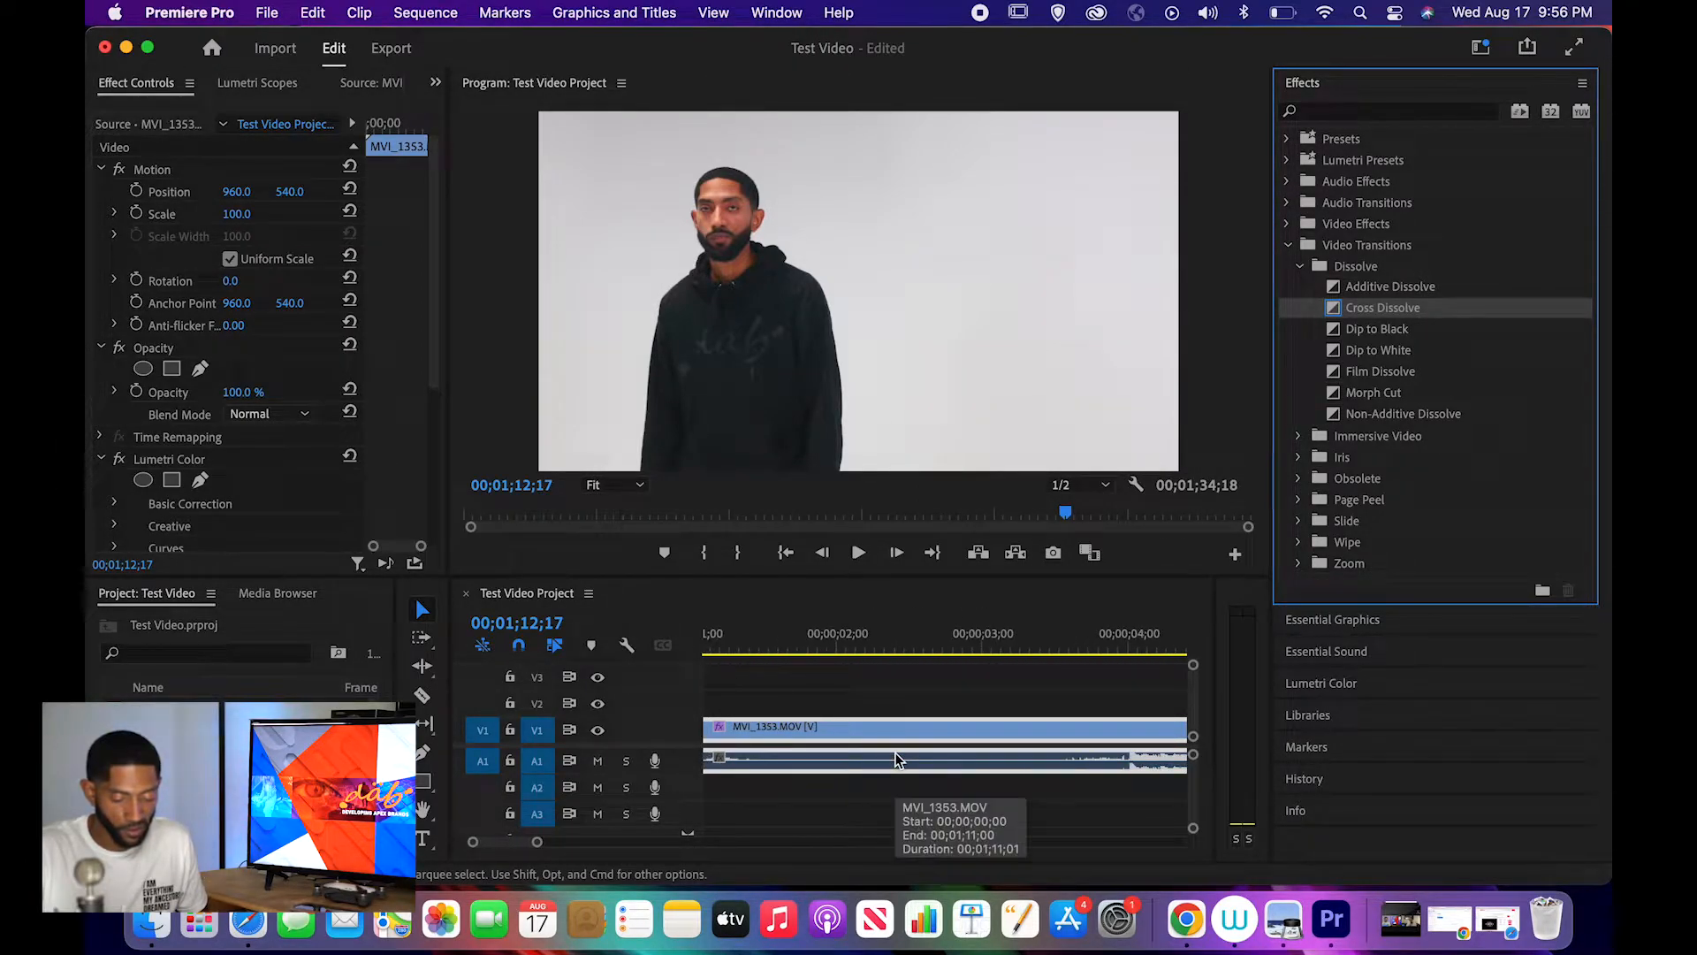
{"action": "scroll", "coordinate": [895, 759], "scroll_direction": "right", "scroll_amount": 4}
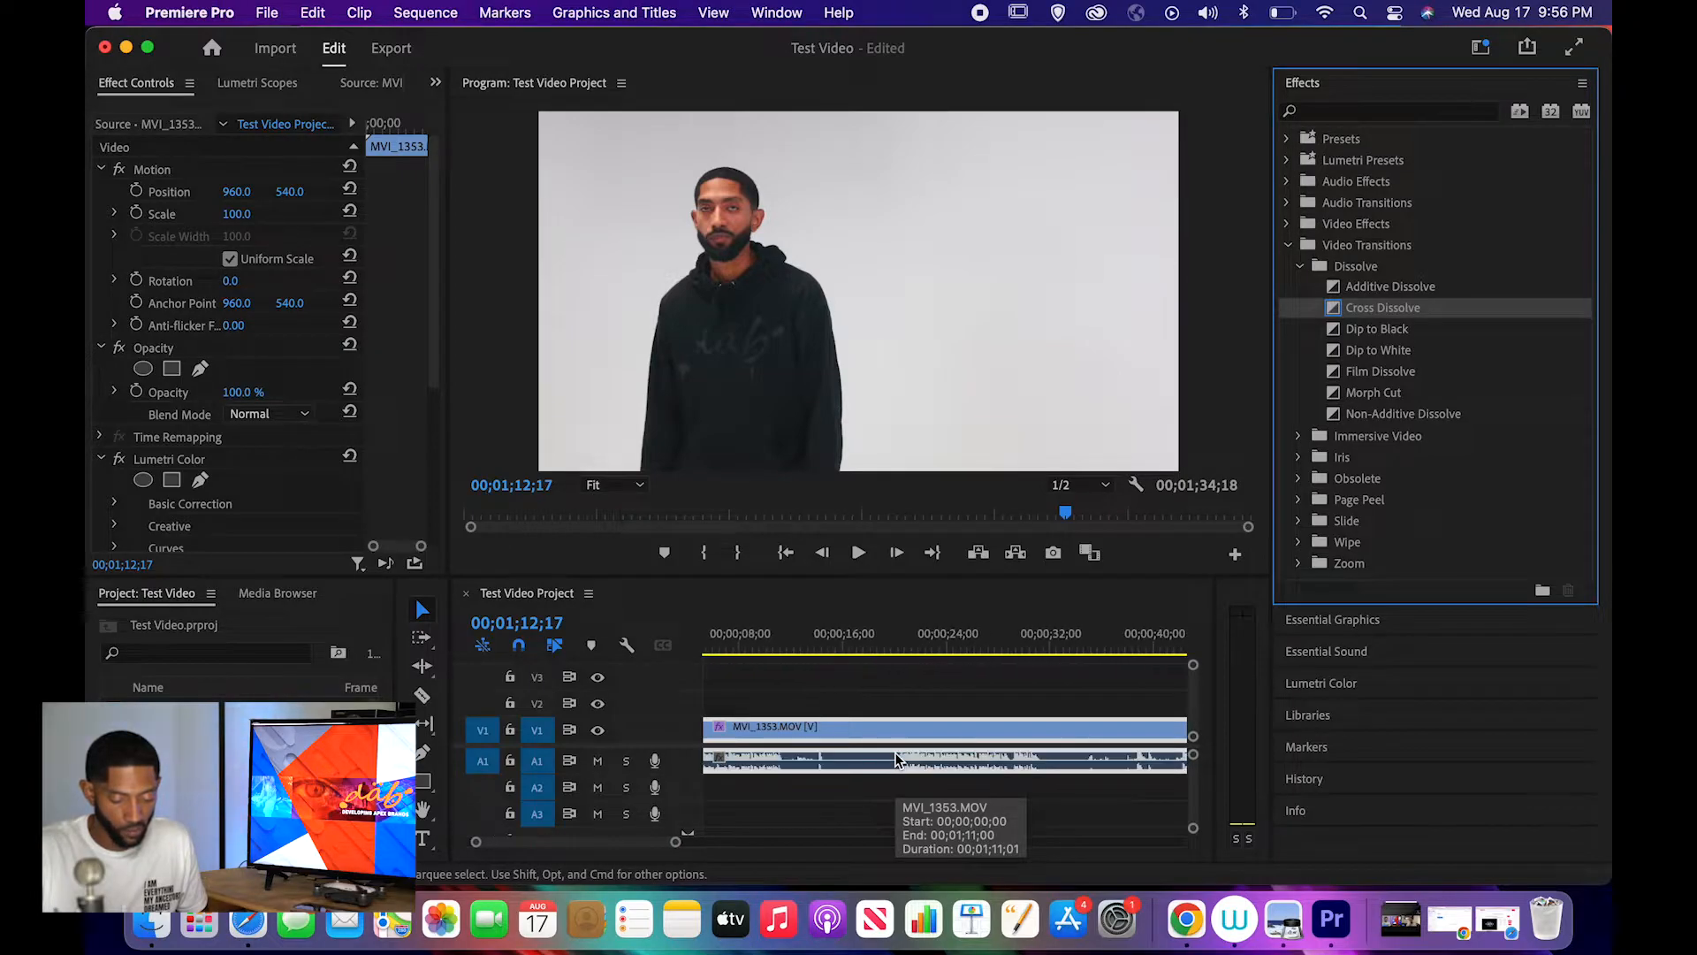
{"action": "scroll", "coordinate": [894, 759], "scroll_direction": "down", "scroll_amount": 10}
{"action": "scroll", "coordinate": [769, 762], "scroll_direction": "up", "scroll_amount": 10}
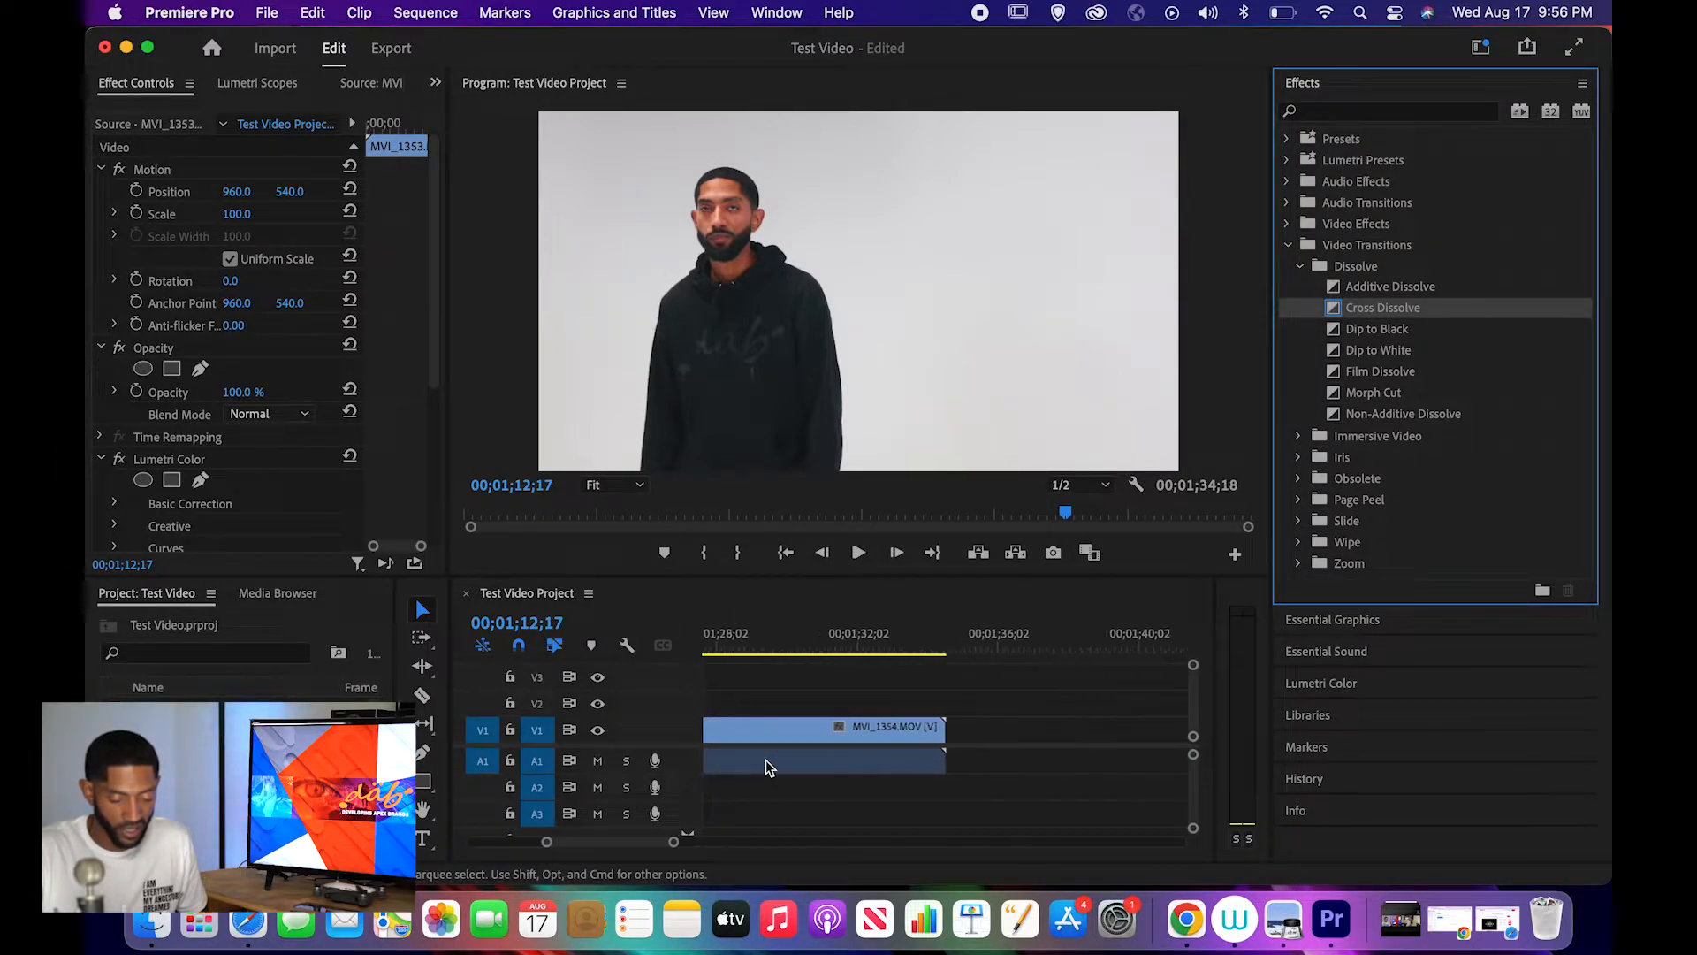
{"action": "scroll", "coordinate": [767, 765], "scroll_direction": "down", "scroll_amount": 2}
{"action": "left_click_drag", "start_coordinate": [997, 765], "coordinate": [907, 776]}
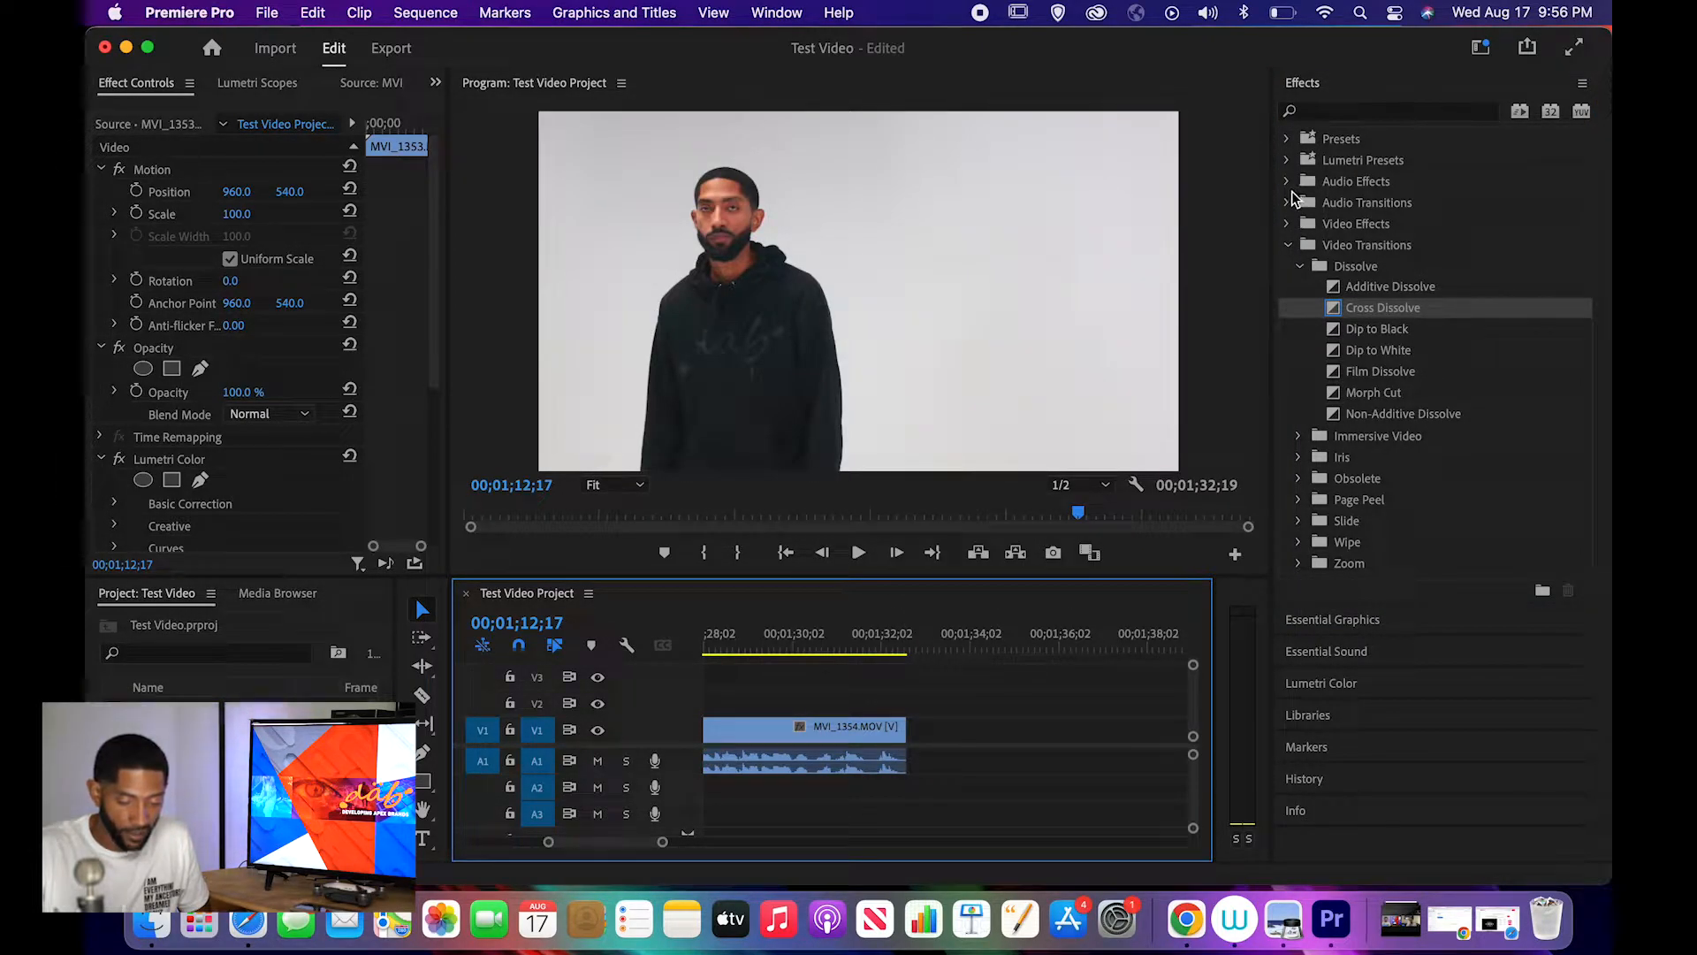
- Apply the Exponential Fade audio crossfade to the end of MVI_1354.MOV on track A1
{"action": "left_click", "coordinate": [1290, 201]}
{"action": "left_click", "coordinate": [1299, 228]}
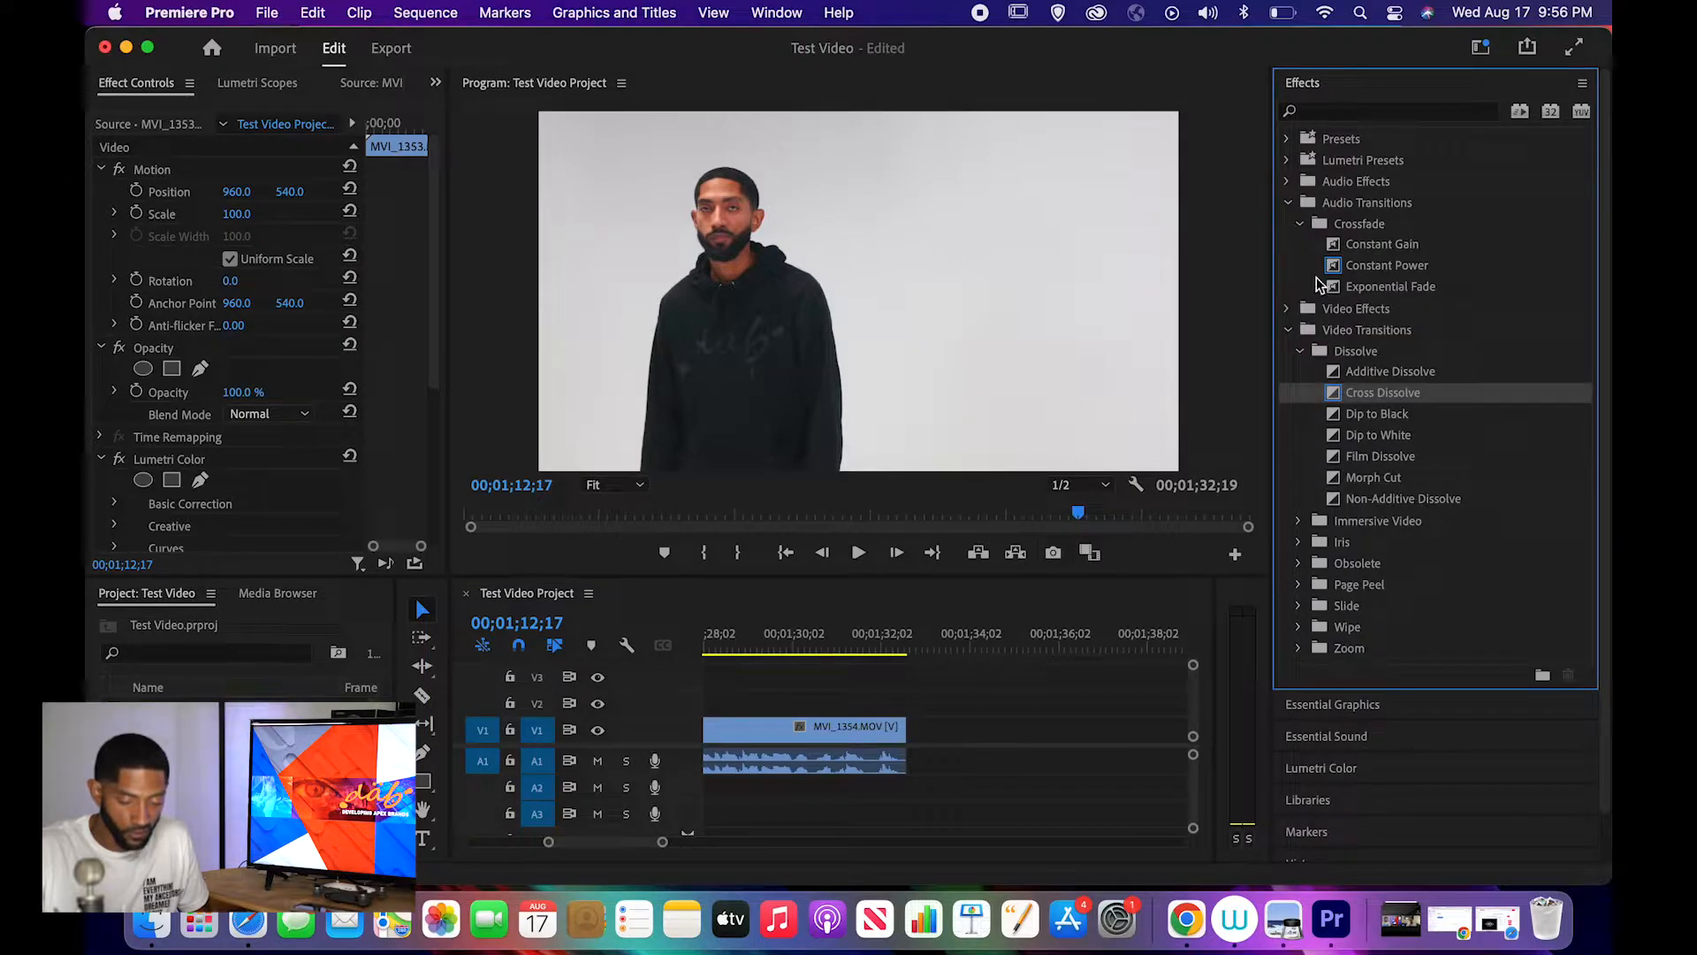
{"action": "left_click", "coordinate": [1373, 292]}
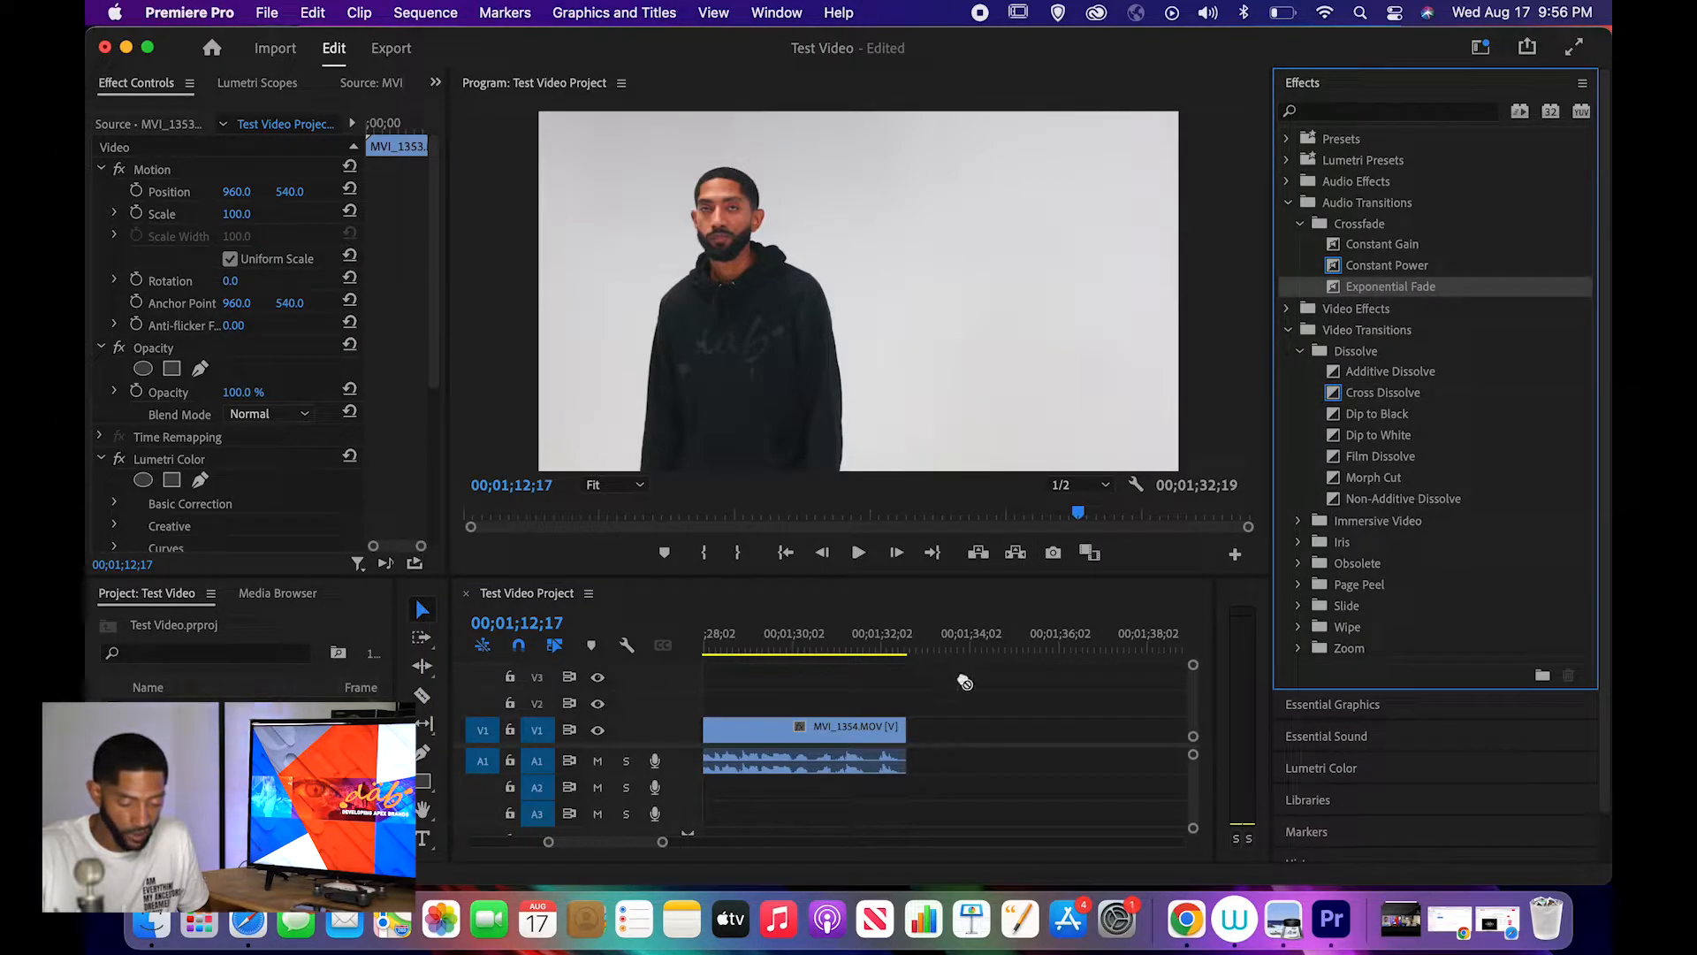
{"action": "left_click_drag", "start_coordinate": [965, 683], "coordinate": [901, 762]}
- Play the sequence from 00;01;31;12 to its end to review the audio fade-out
{"action": "left_click", "coordinate": [854, 631]}
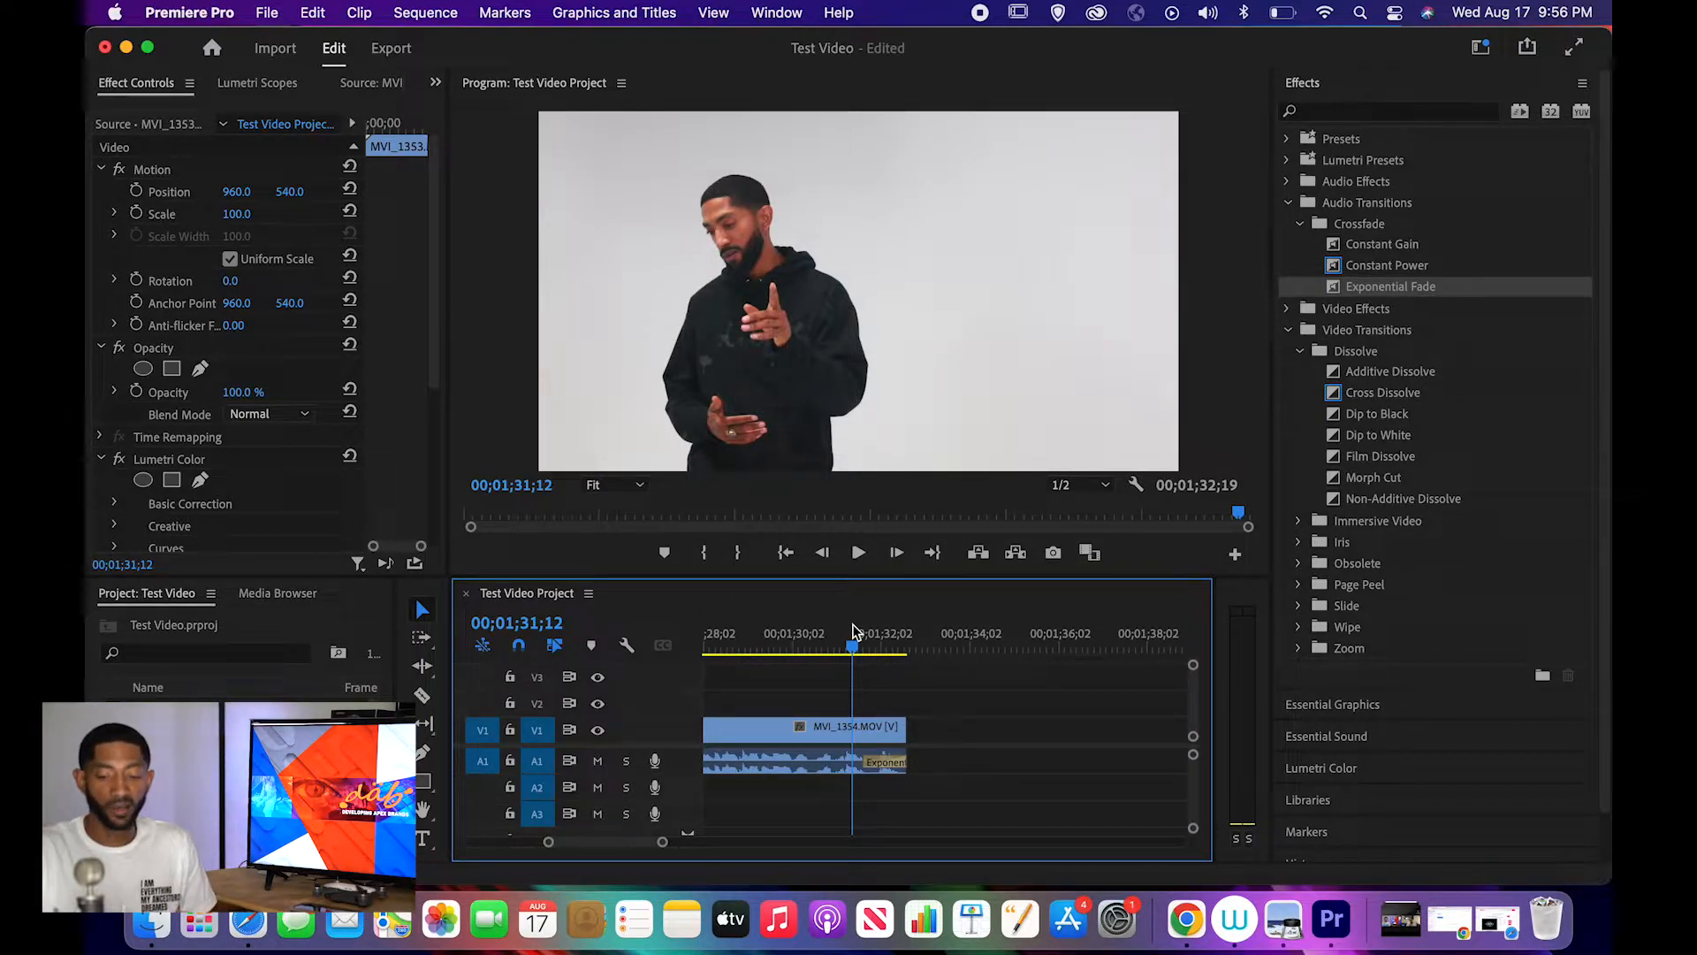
{"action": "key", "text": "space"}
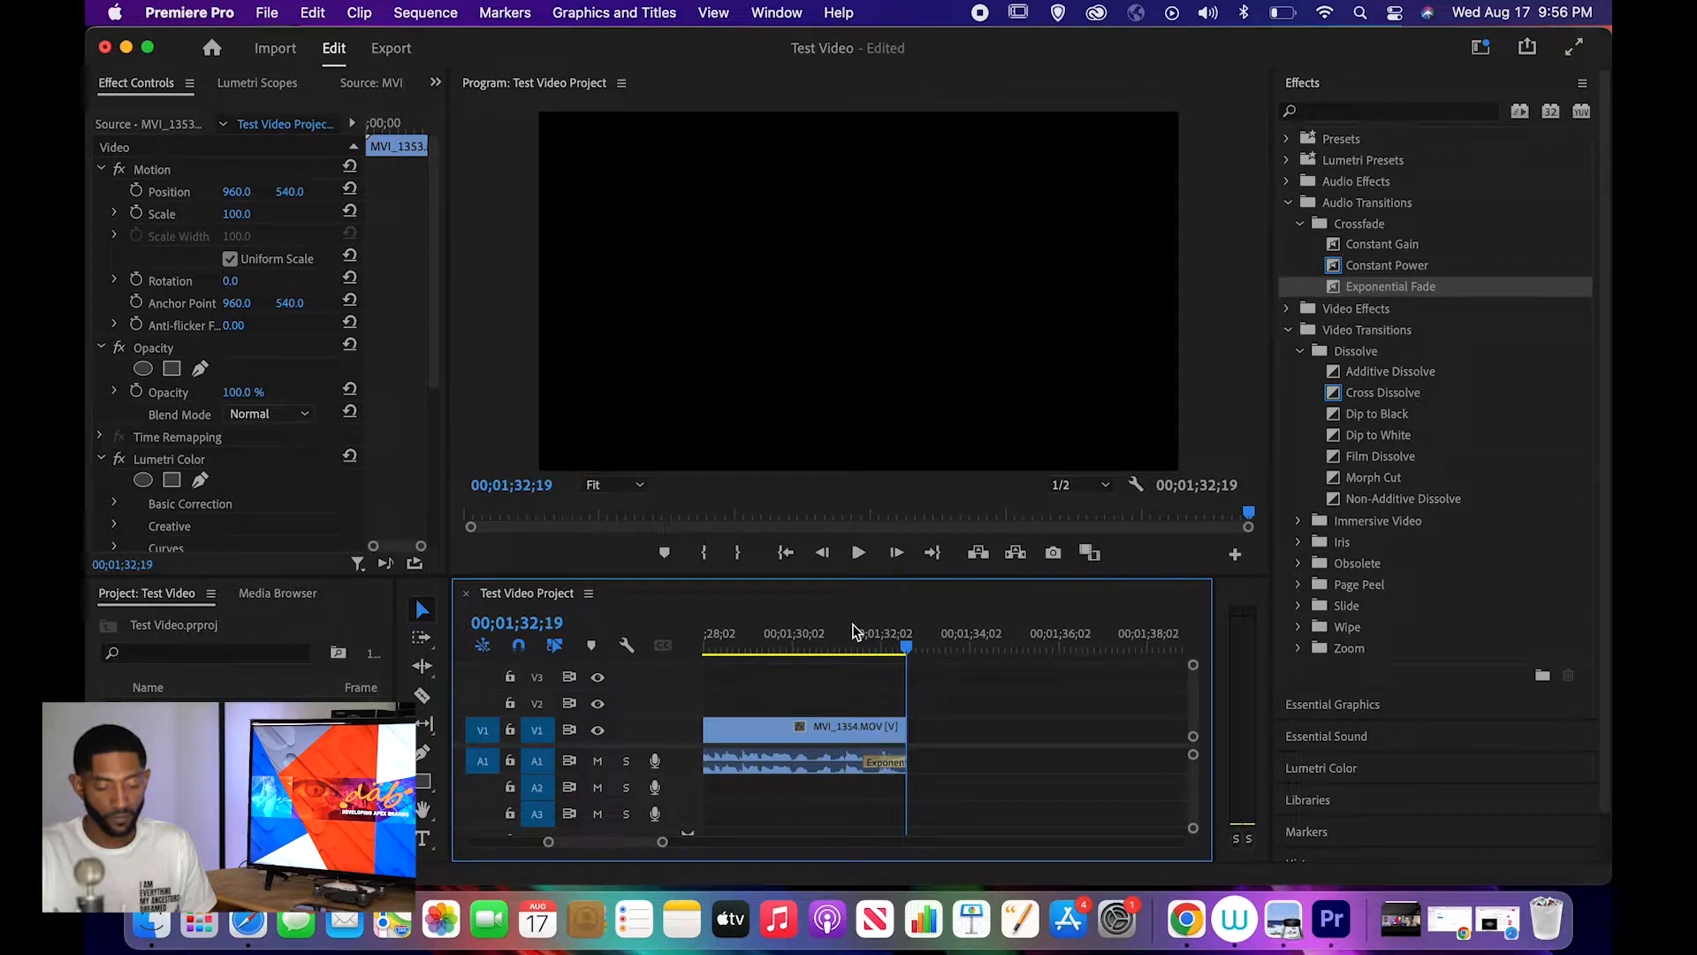
{"action": "key", "text": "space"}
{"action": "key", "text": "space"}
- Bring the cut between the two clips into view and show the Essential Graphics template library
{"action": "key", "text": "minus"}
{"action": "key", "text": "minus"}
{"action": "key", "text": "minus"}
{"action": "key", "text": "minus"}
{"action": "key", "text": "minus"}
{"action": "key", "text": "minus"}
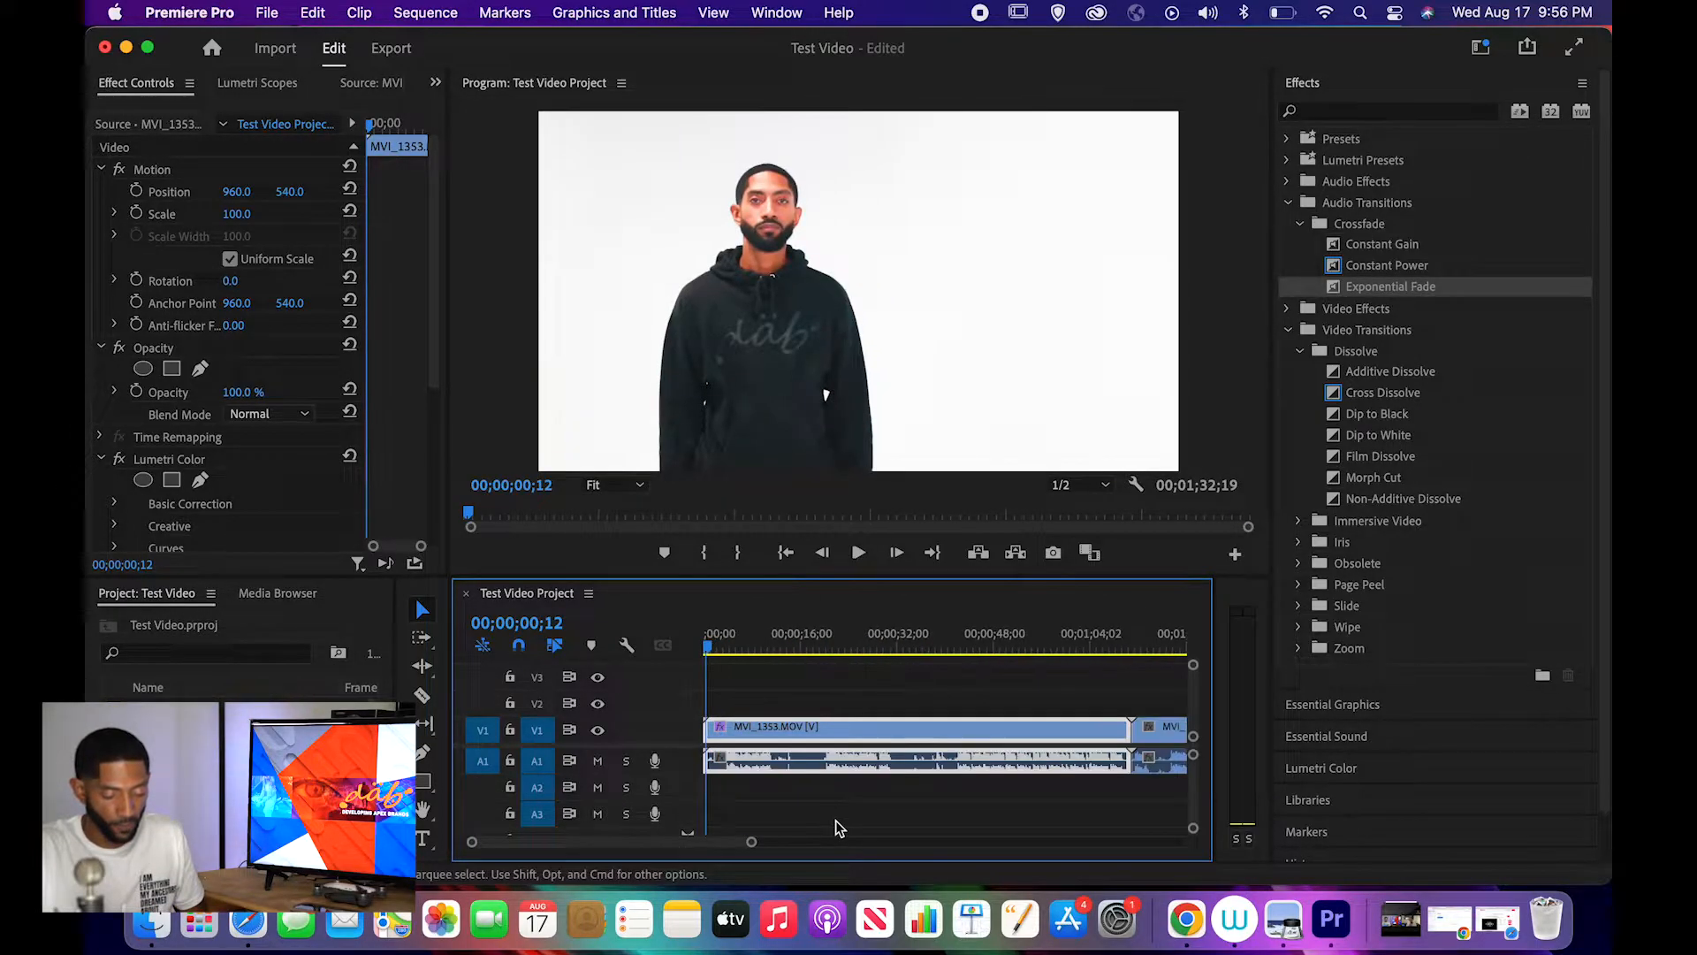
{"action": "scroll", "coordinate": [755, 762], "scroll_direction": "up", "scroll_amount": 10}
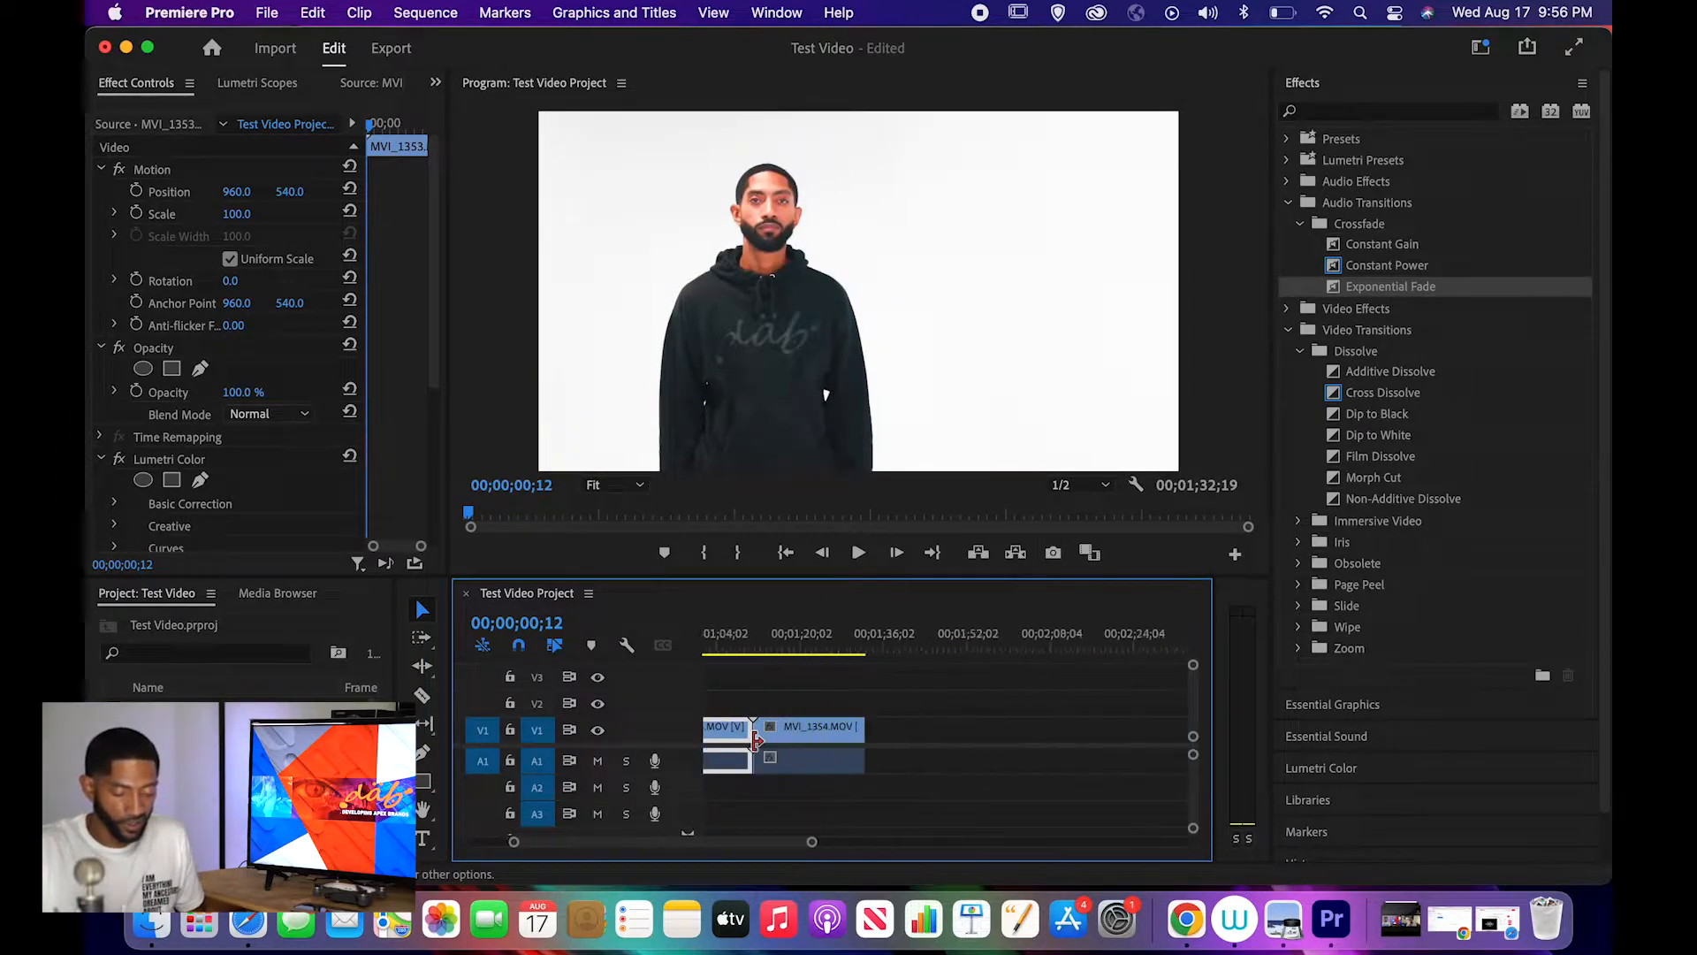
{"action": "left_click", "coordinate": [1316, 85]}
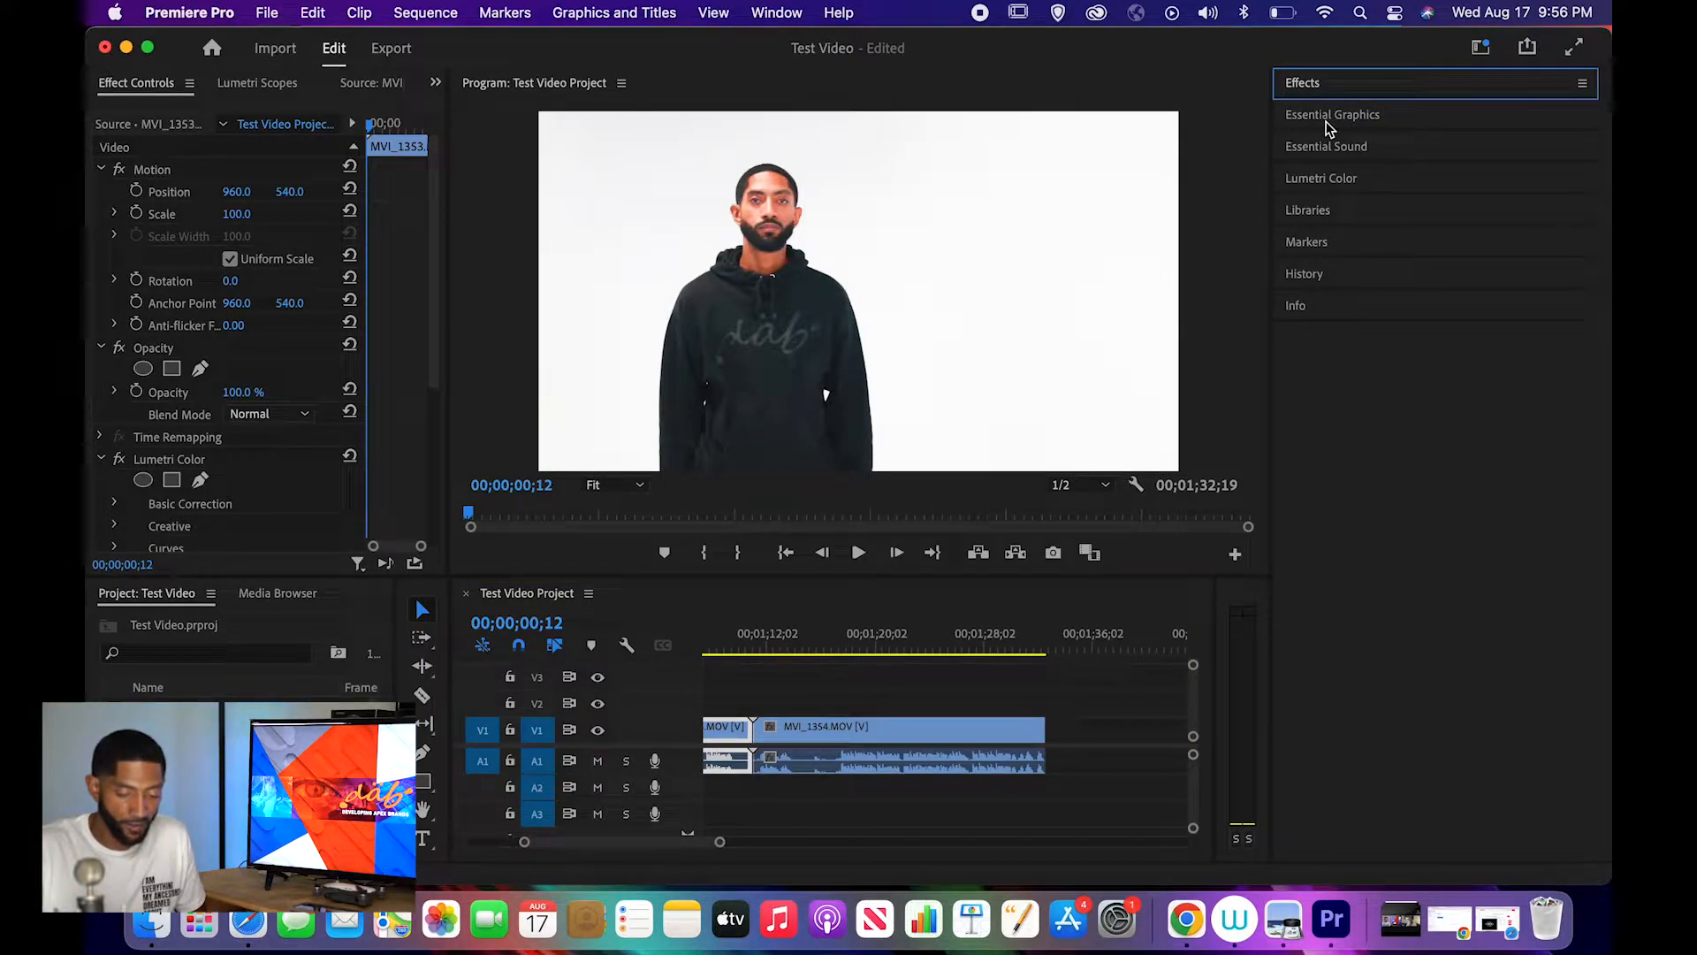
{"action": "left_click", "coordinate": [1329, 115]}
- Find the Explode 05 motion graphics template and place it on track V2 at the start of MVI_1354.MOV
{"action": "scroll", "coordinate": [1513, 381], "scroll_direction": "down", "scroll_amount": 6}
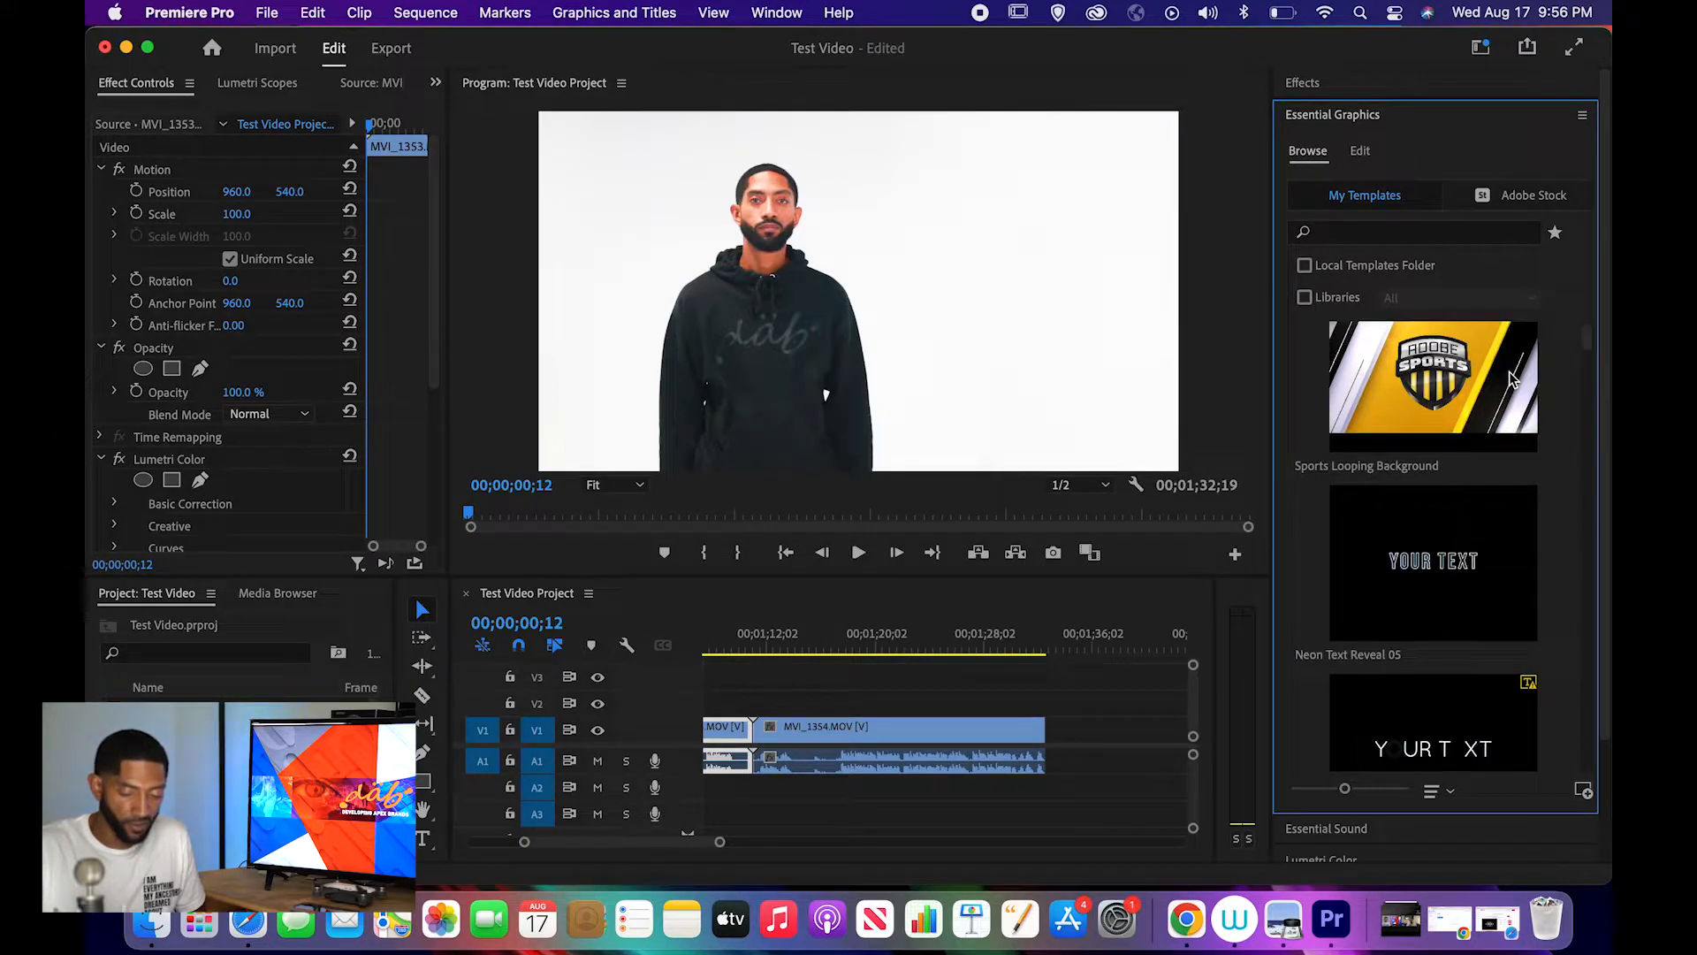
{"action": "scroll", "coordinate": [1483, 566], "scroll_direction": "down", "scroll_amount": 15}
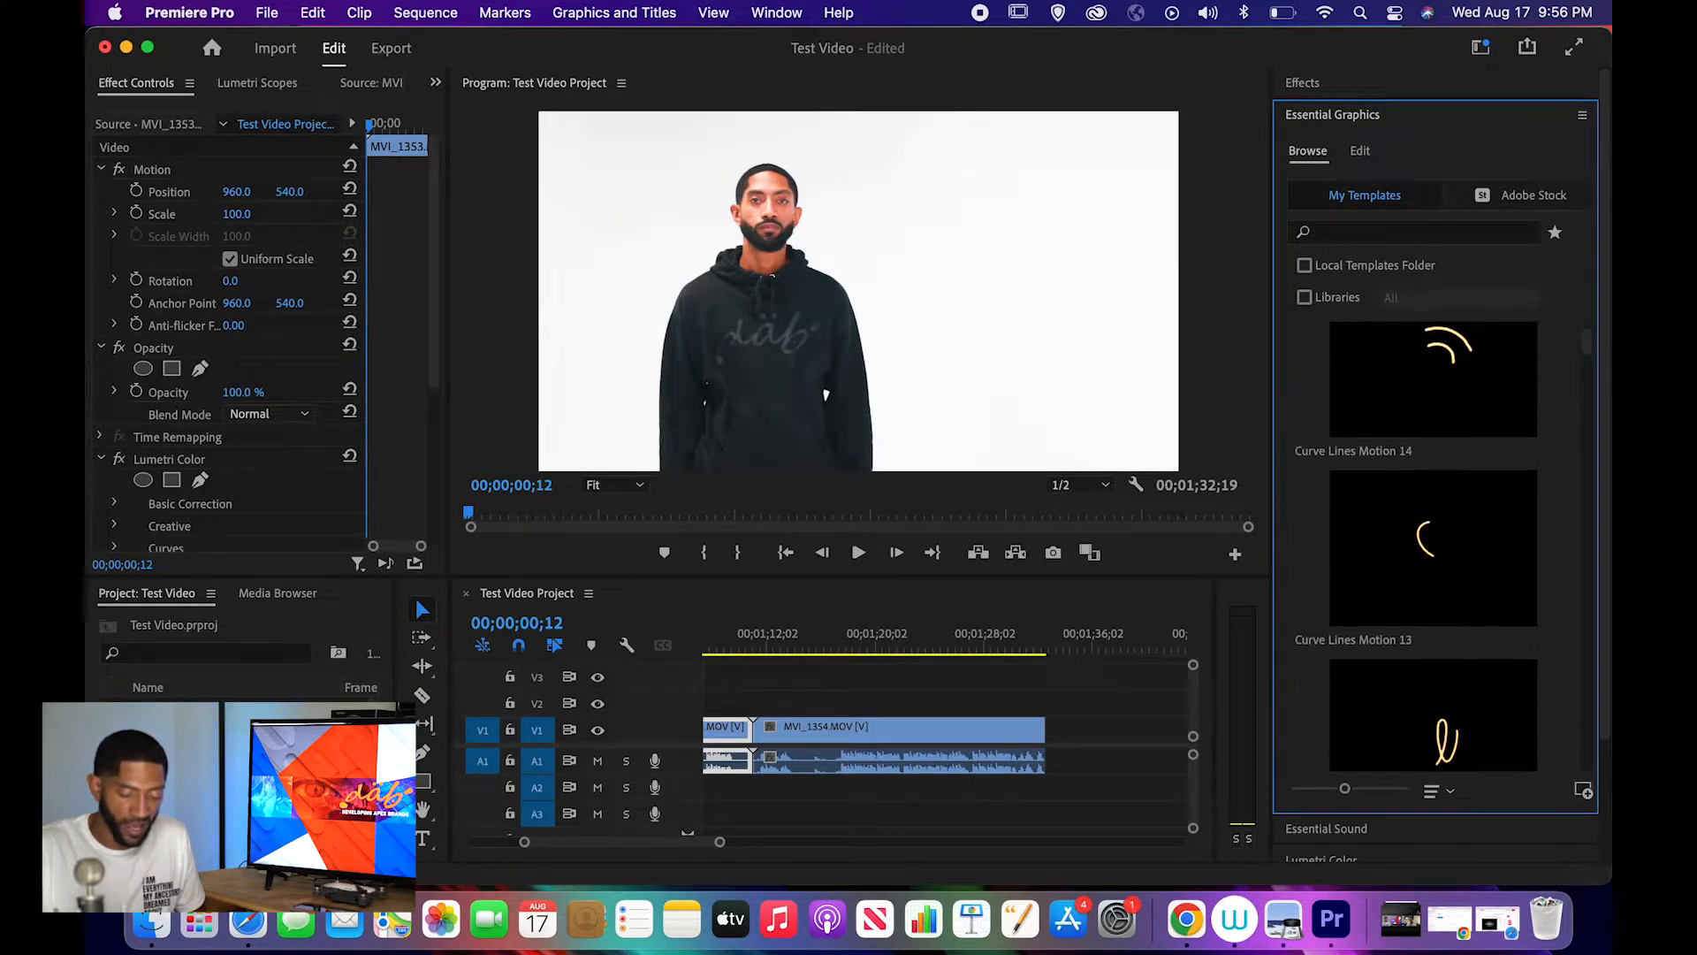
{"action": "scroll", "coordinate": [1484, 576], "scroll_direction": "down", "scroll_amount": 15}
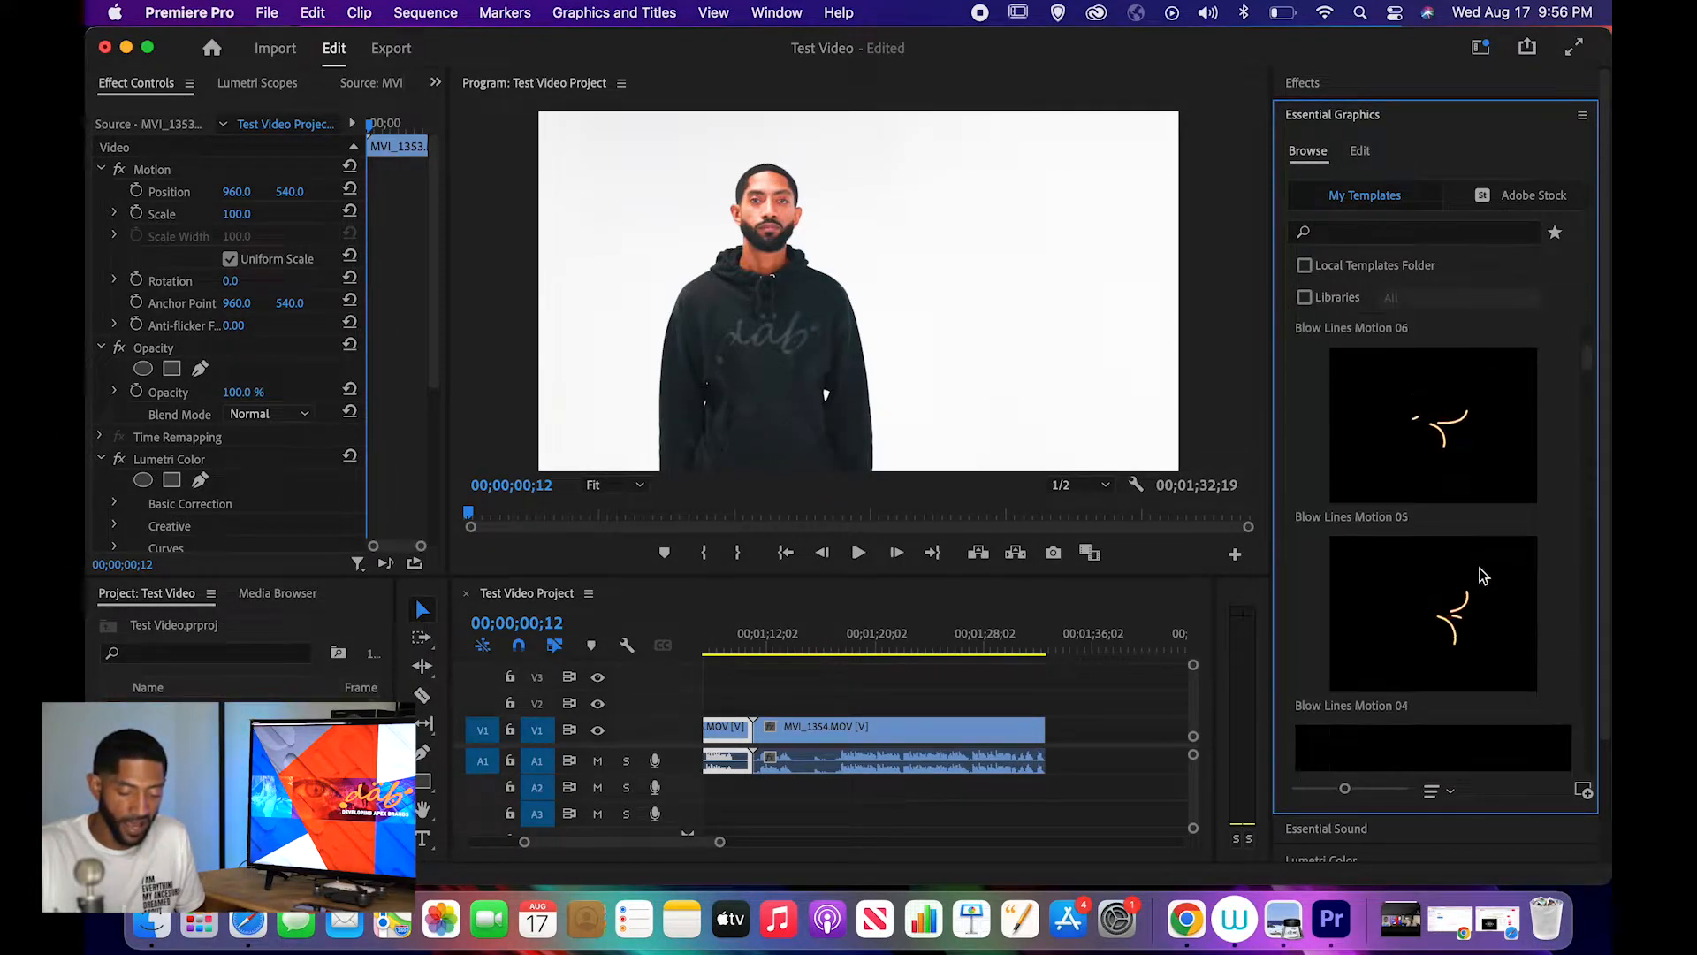
{"action": "scroll", "coordinate": [1483, 575], "scroll_direction": "down", "scroll_amount": 8}
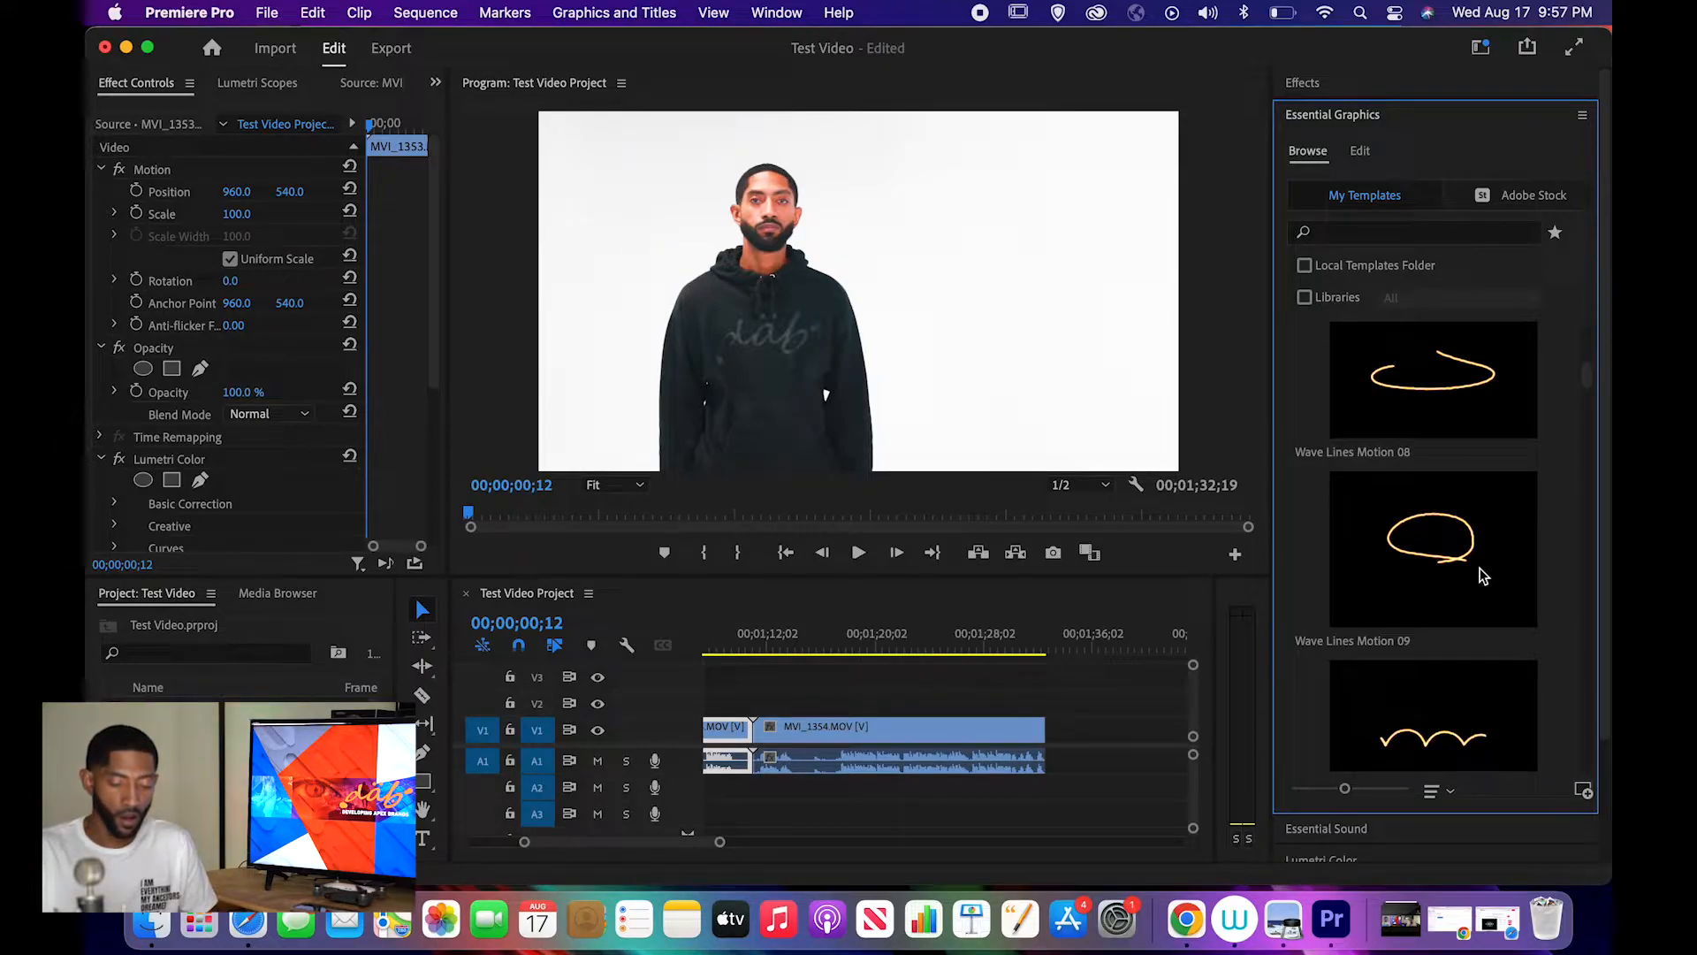
{"action": "scroll", "coordinate": [1483, 575], "scroll_direction": "down", "scroll_amount": 5}
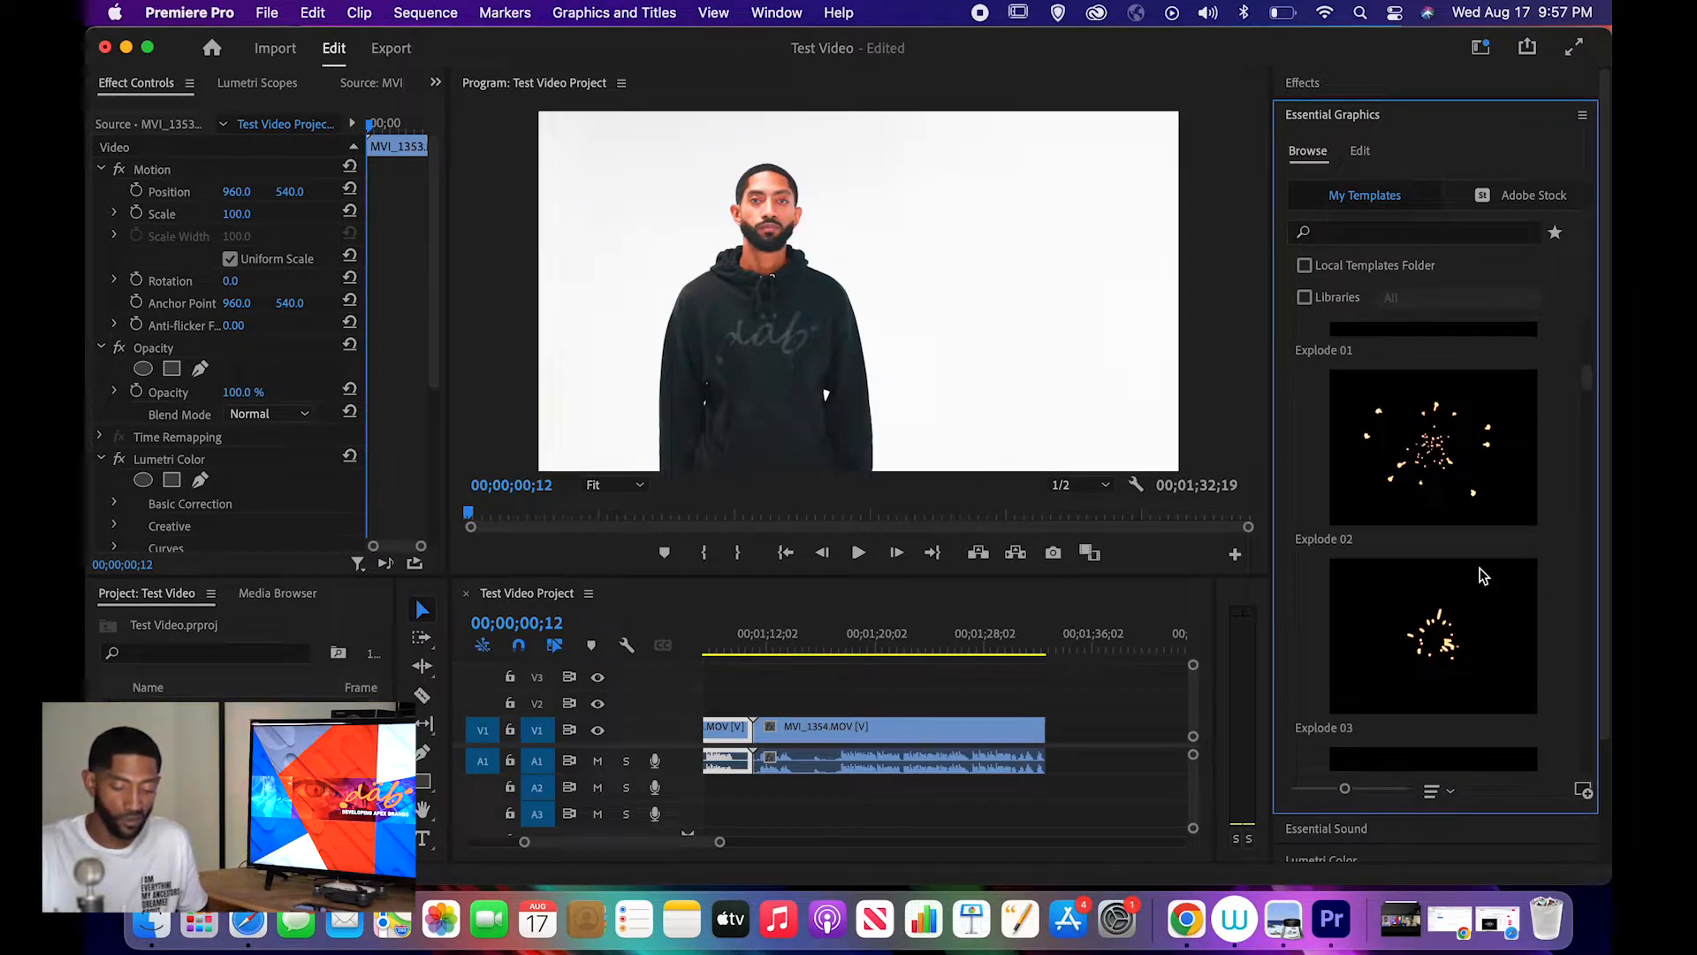
{"action": "scroll", "coordinate": [1483, 575], "scroll_direction": "down", "scroll_amount": 5}
{"action": "left_click_drag", "start_coordinate": [1450, 456], "coordinate": [1291, 504]}
{"action": "left_click_drag", "start_coordinate": [843, 685], "coordinate": [756, 707]}
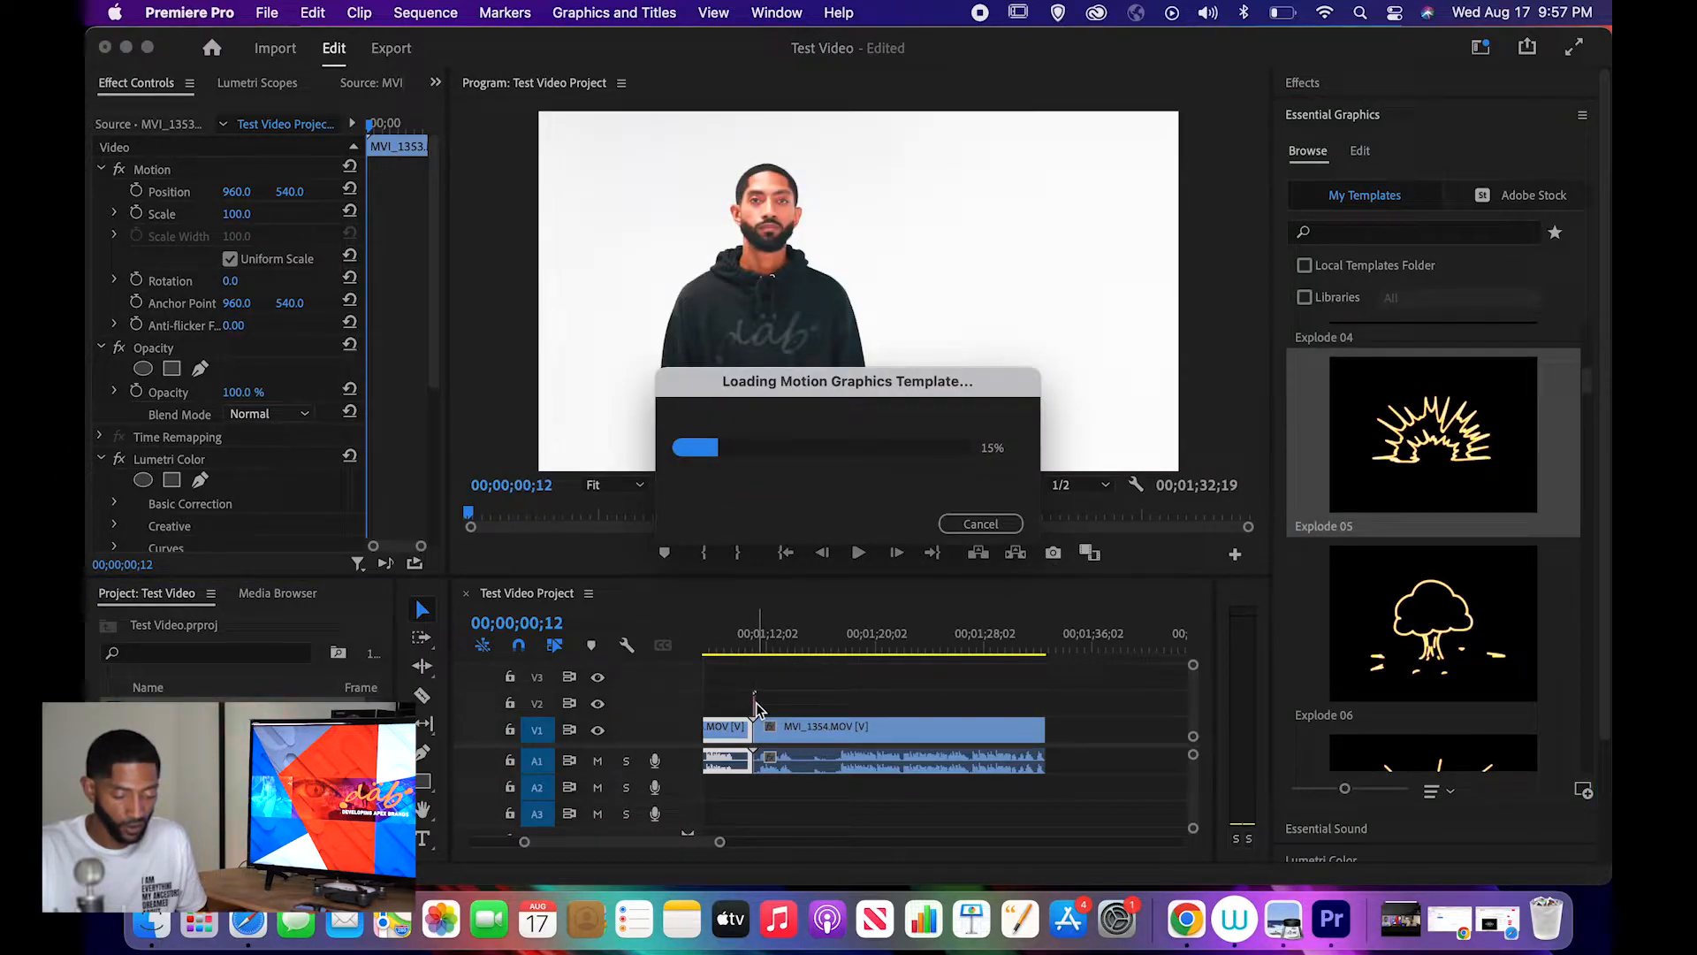
- Play the sequence from 00;01;11;00 across the cut to review the Explode 05 graphic
{"action": "scroll", "coordinate": [756, 710], "scroll_direction": "up", "scroll_amount": 8}
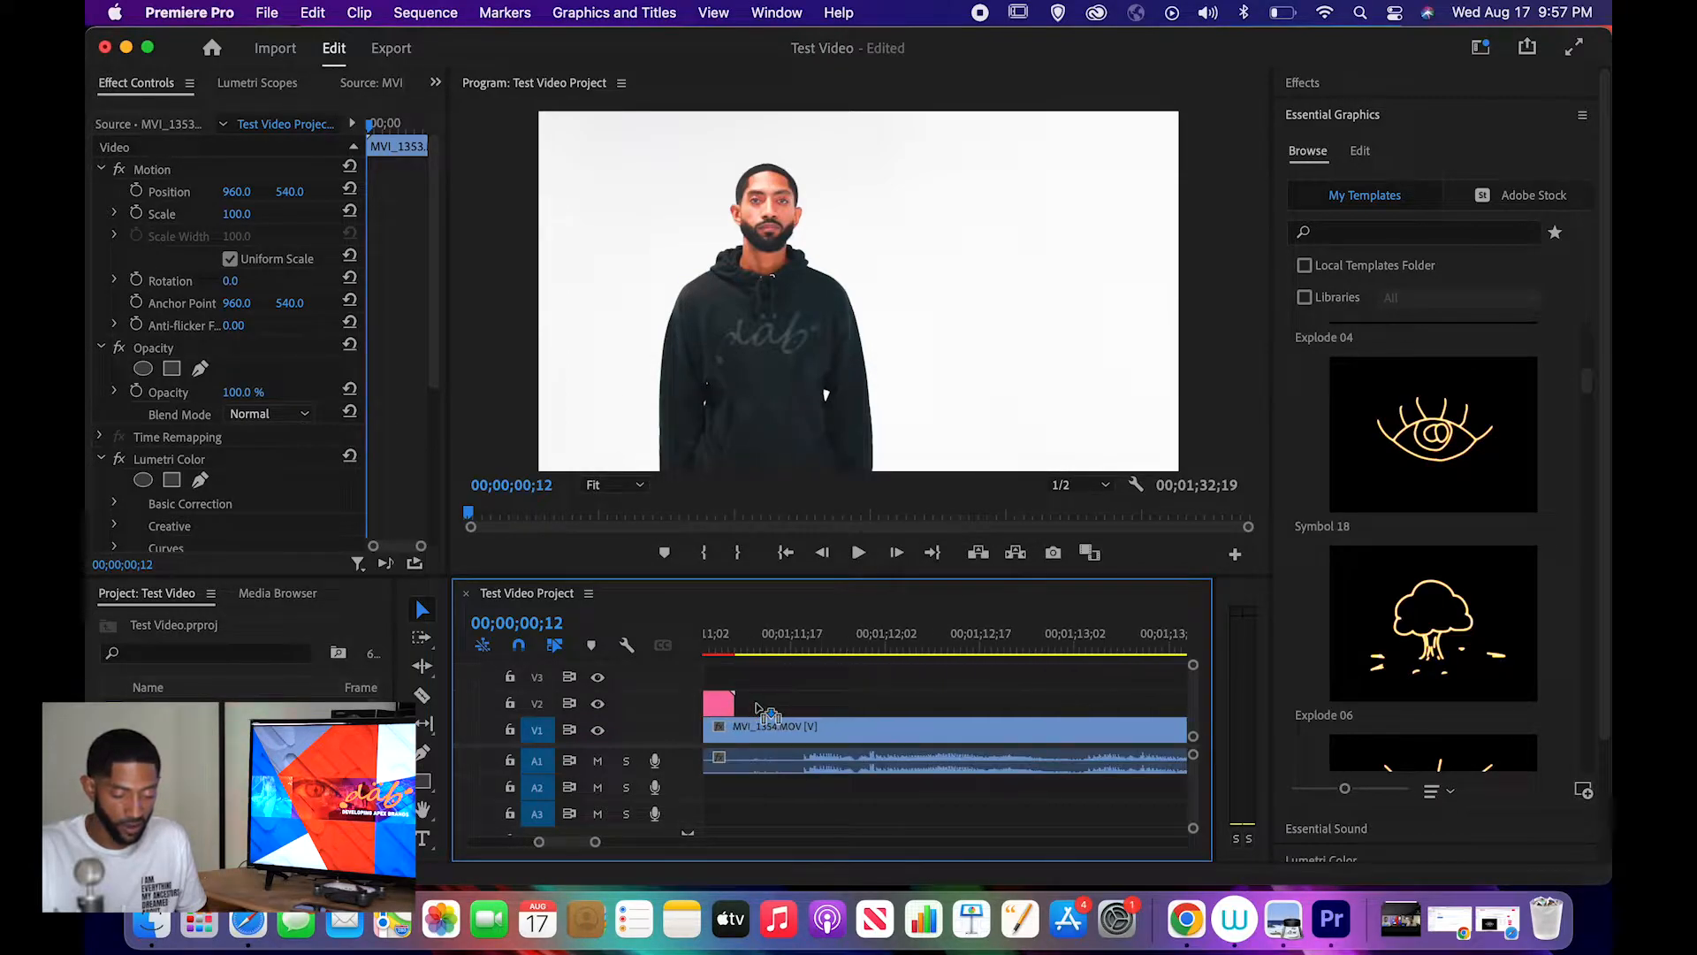
{"action": "scroll", "coordinate": [756, 710], "scroll_direction": "left", "scroll_amount": 3}
{"action": "left_click", "coordinate": [843, 633]}
{"action": "key", "text": "space"}
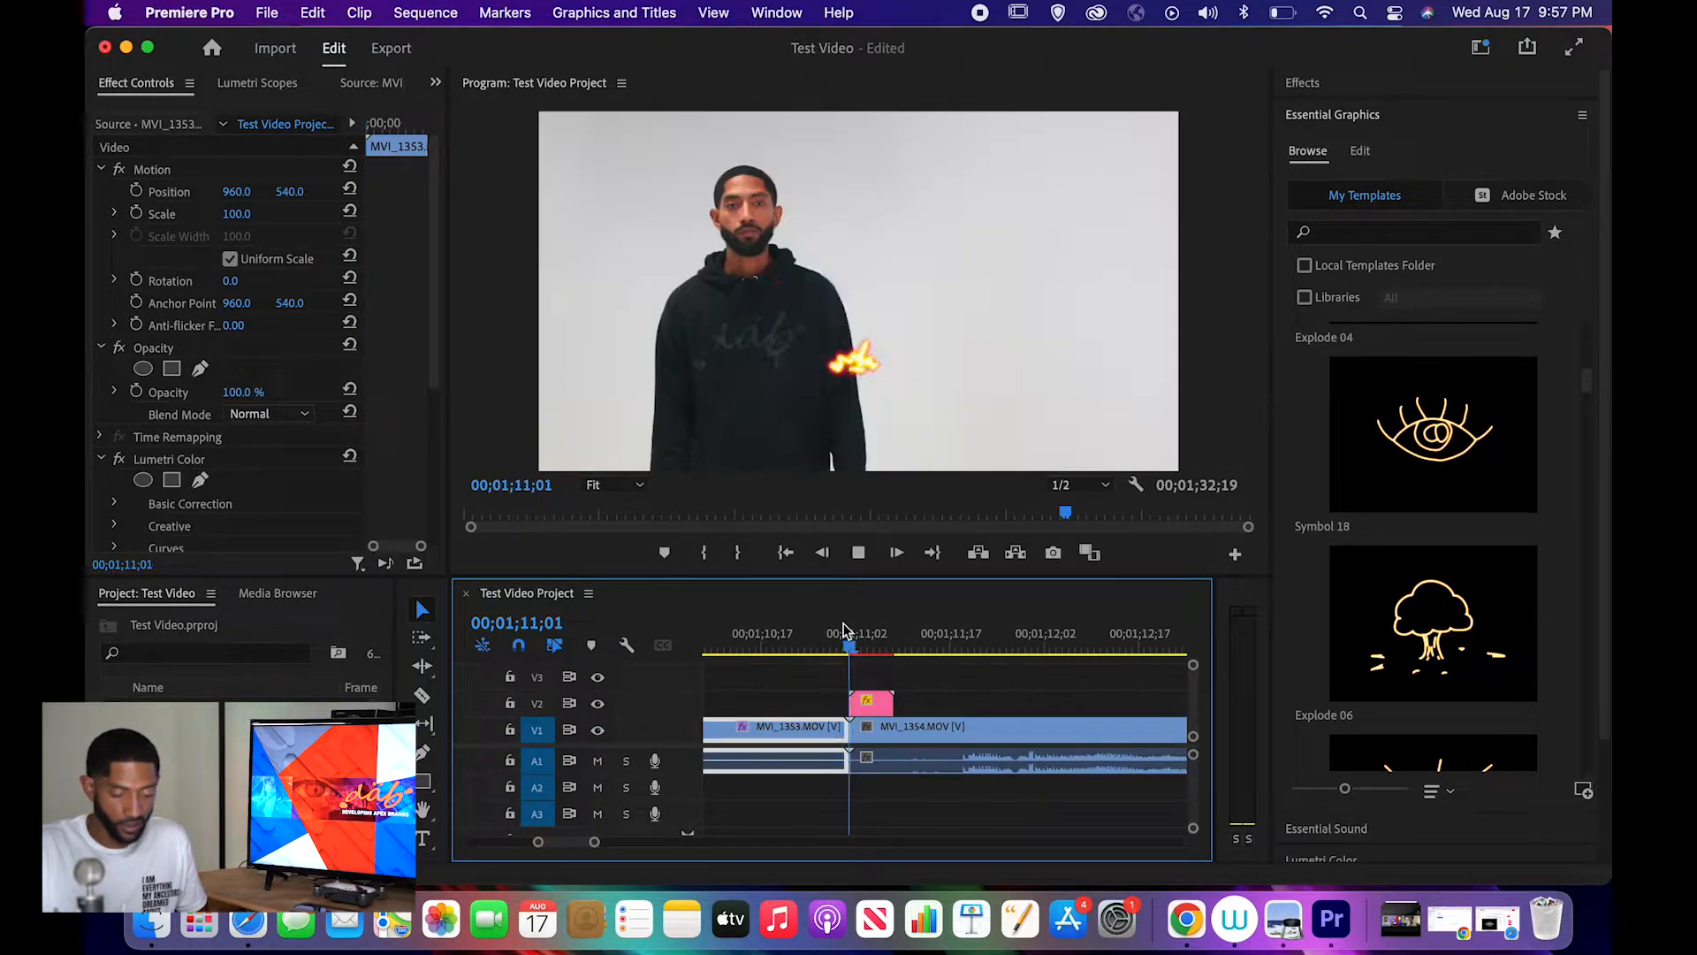
{"action": "left_click", "coordinate": [842, 633]}
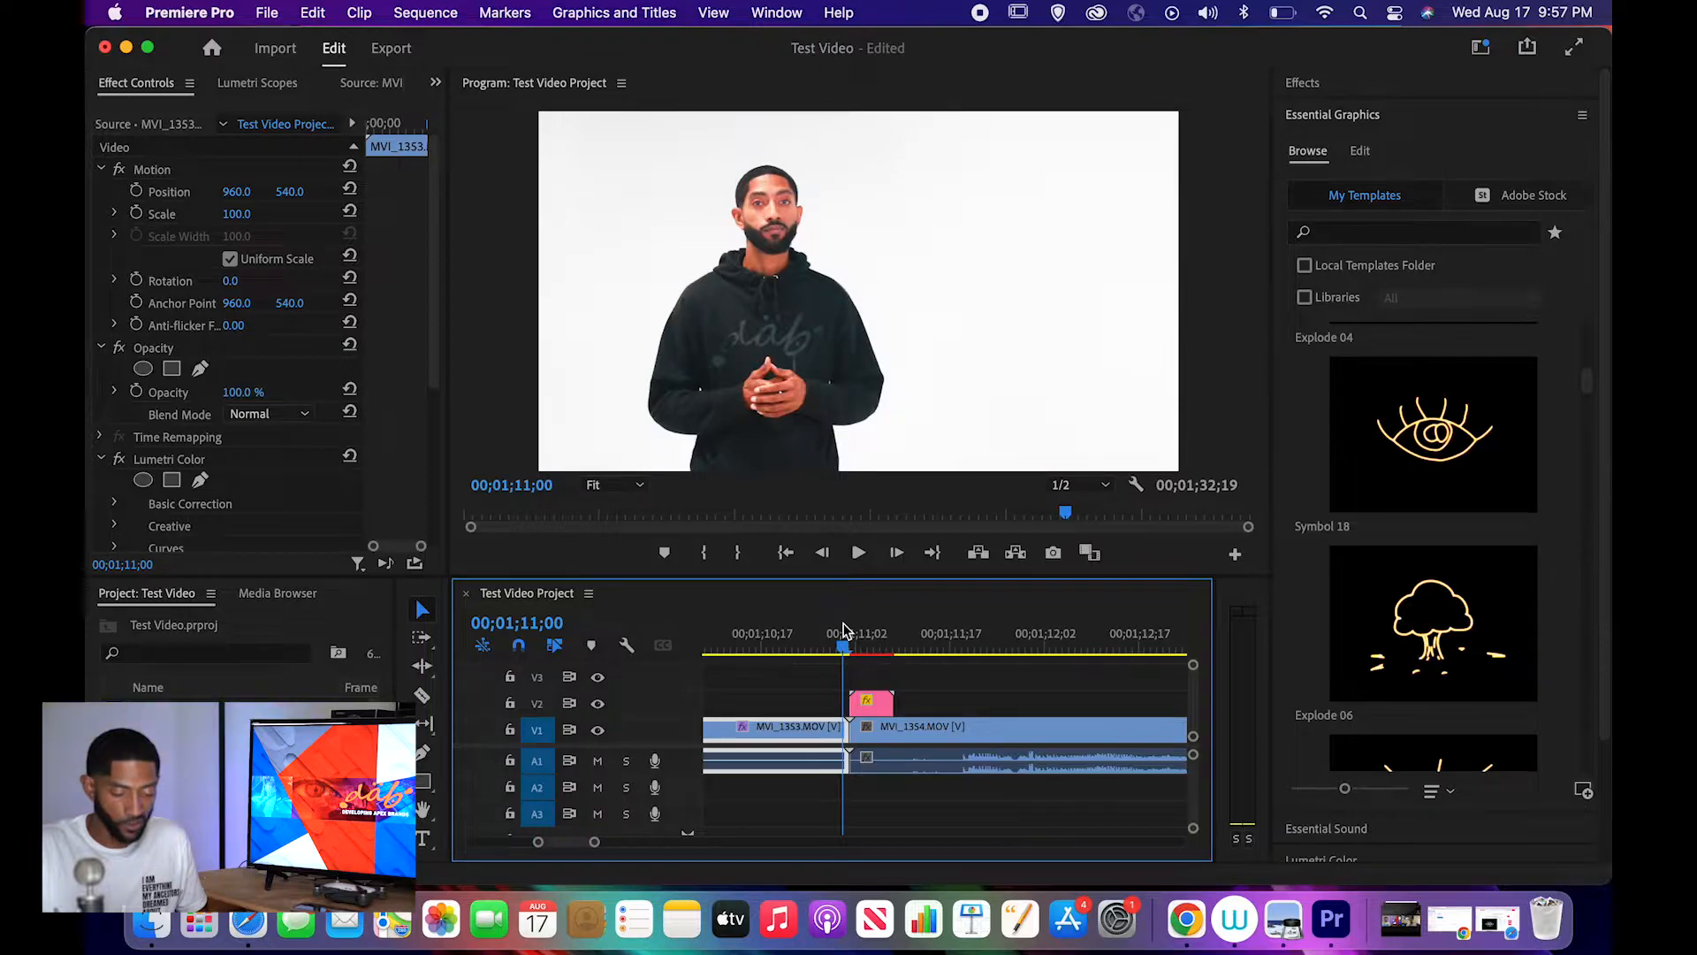
{"action": "key", "text": "space"}
{"action": "key", "text": "space"}
- Find the Like & Subscribe 12 motion graphics template and place it on track V2 at 00;01;11;28, above MVI_1354.MOV
{"action": "scroll", "coordinate": [864, 695], "scroll_direction": "down", "scroll_amount": 5}
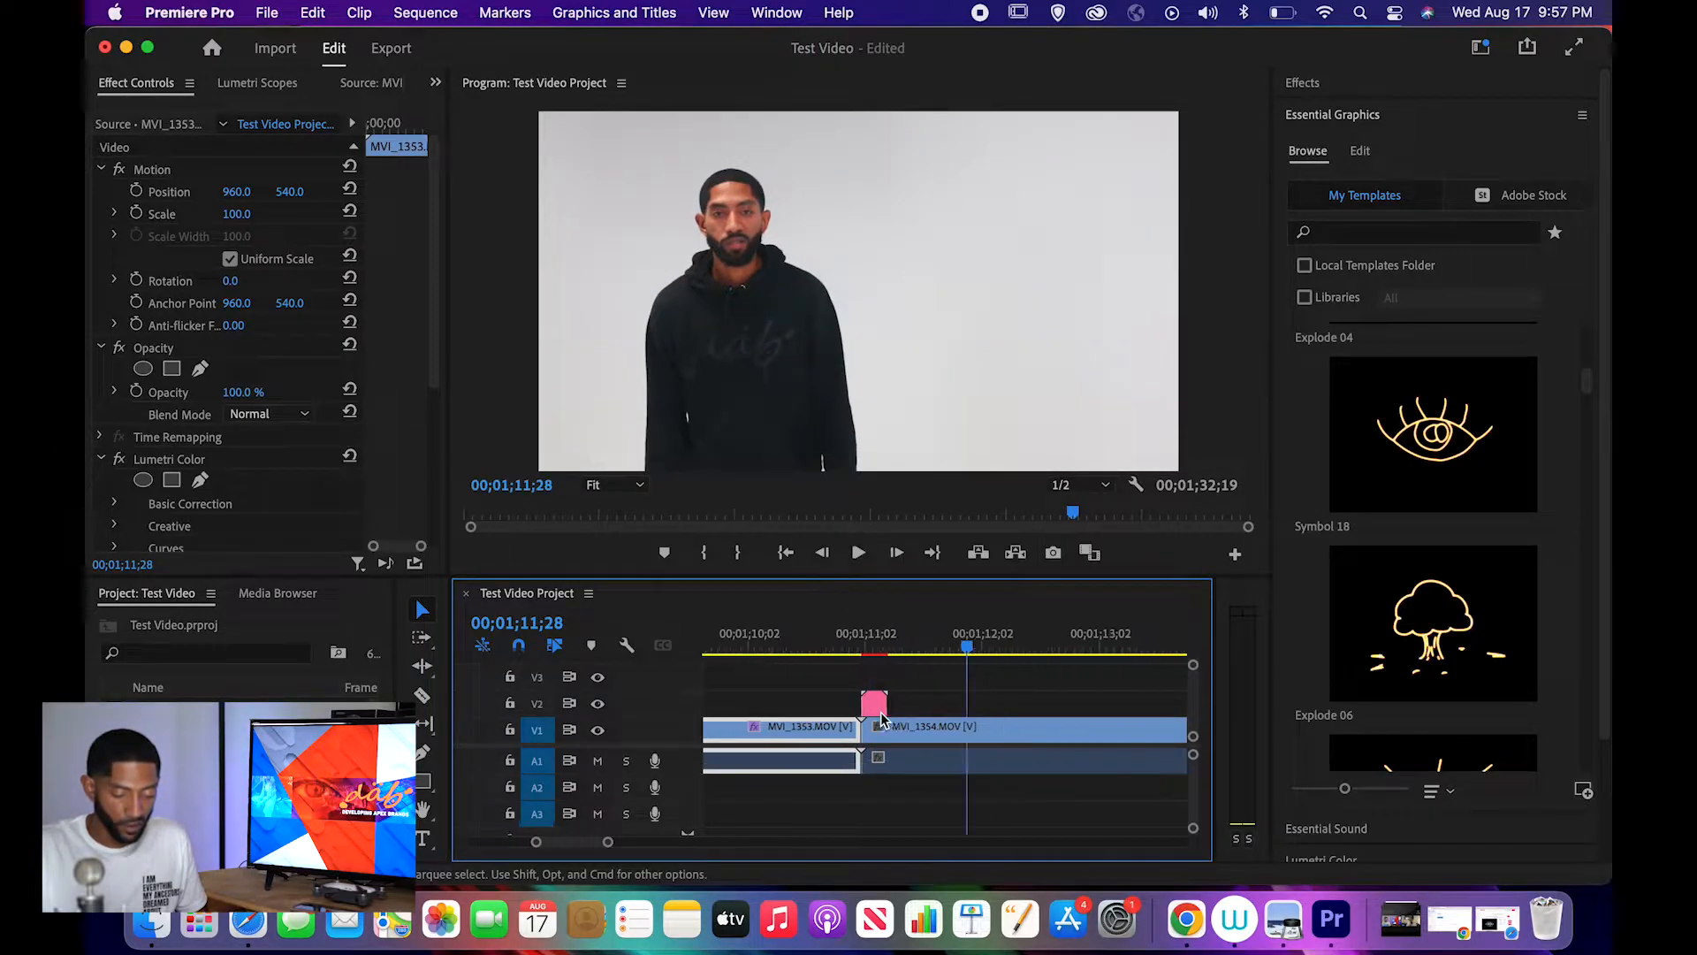
{"action": "scroll", "coordinate": [1407, 674], "scroll_direction": "down", "scroll_amount": 10}
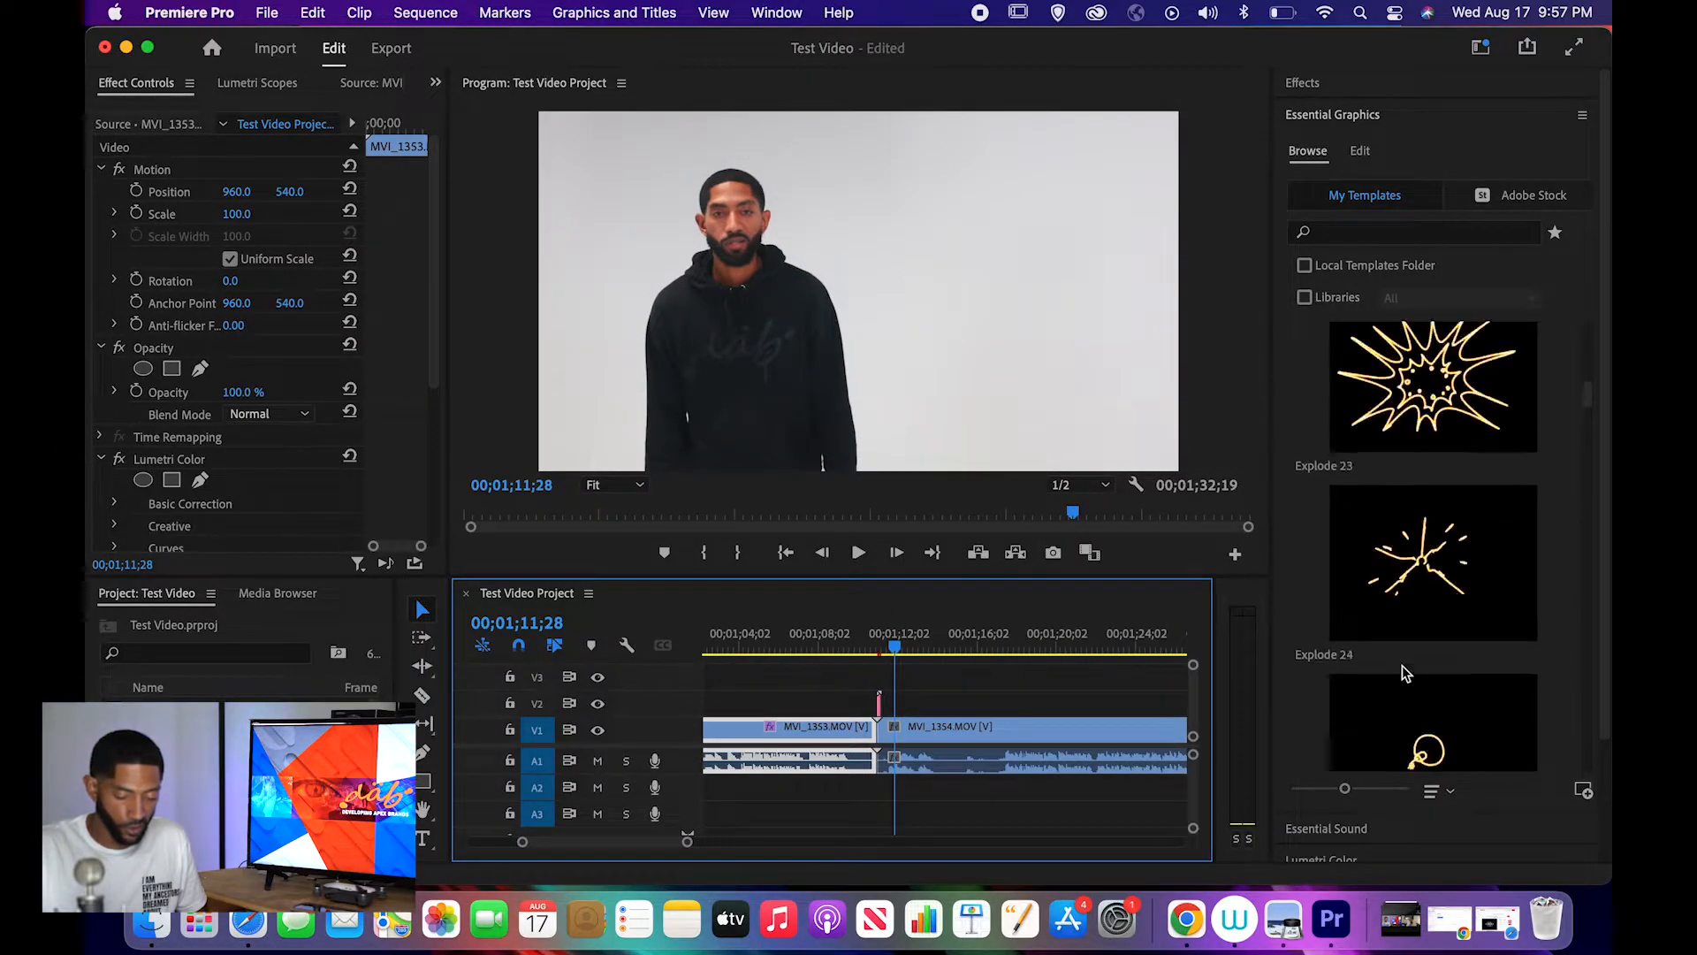
{"action": "scroll", "coordinate": [1407, 674], "scroll_direction": "down", "scroll_amount": 10}
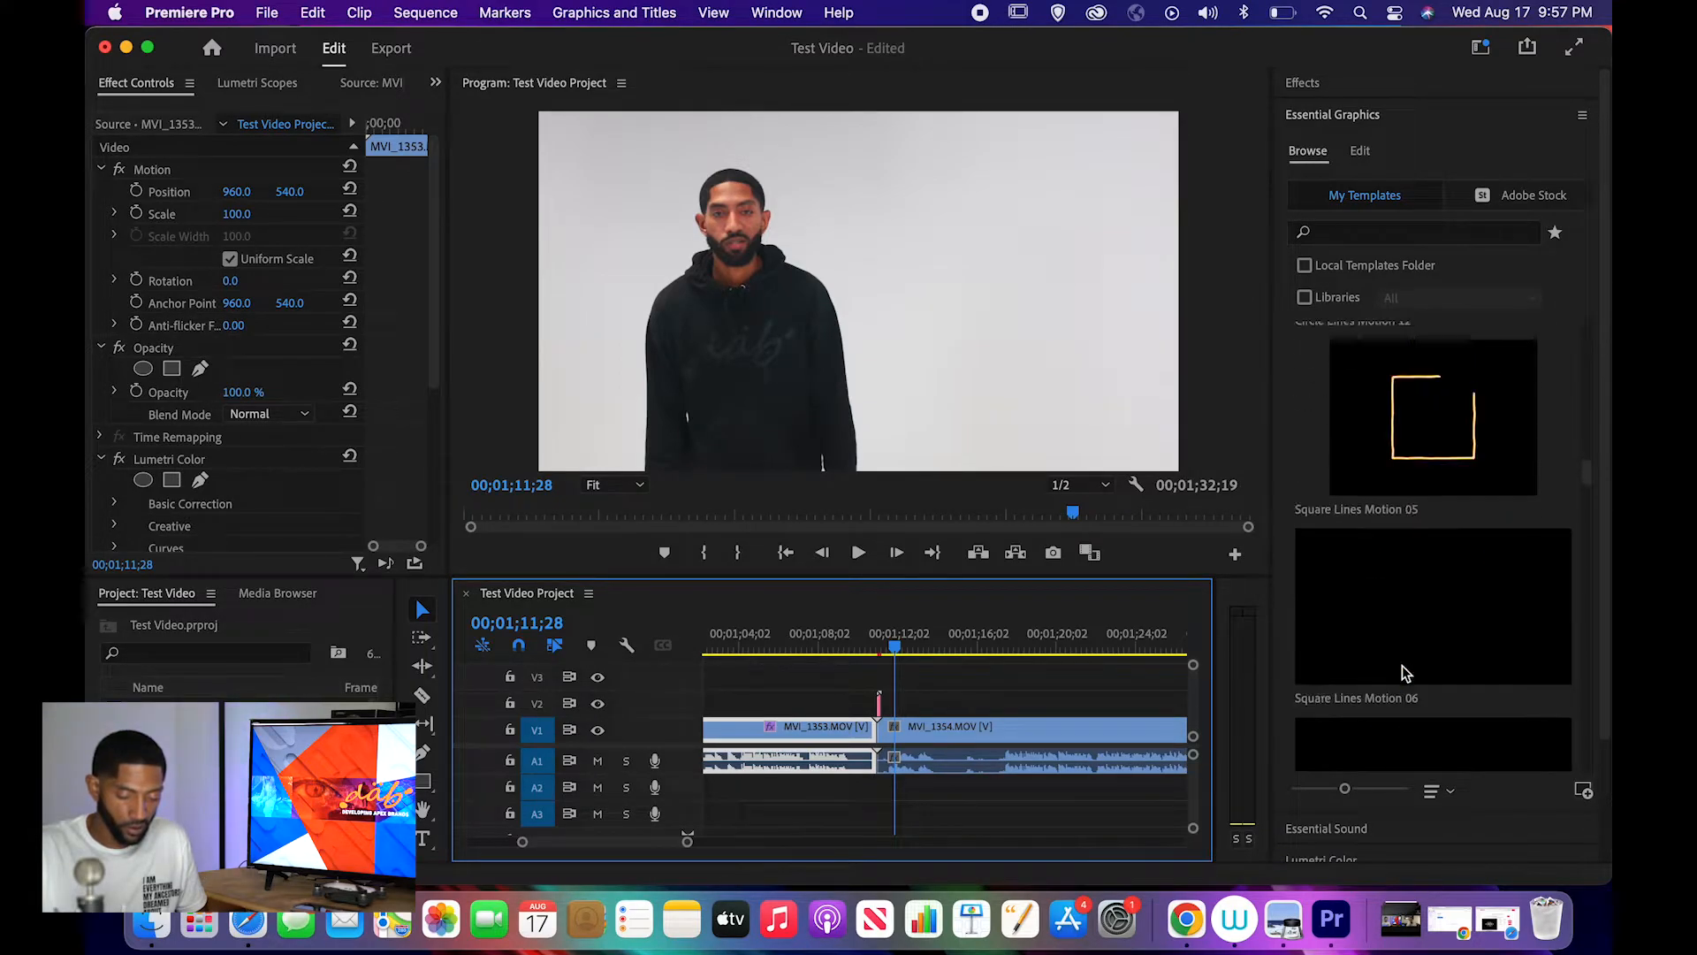
{"action": "scroll", "coordinate": [1402, 666], "scroll_direction": "down", "scroll_amount": 10}
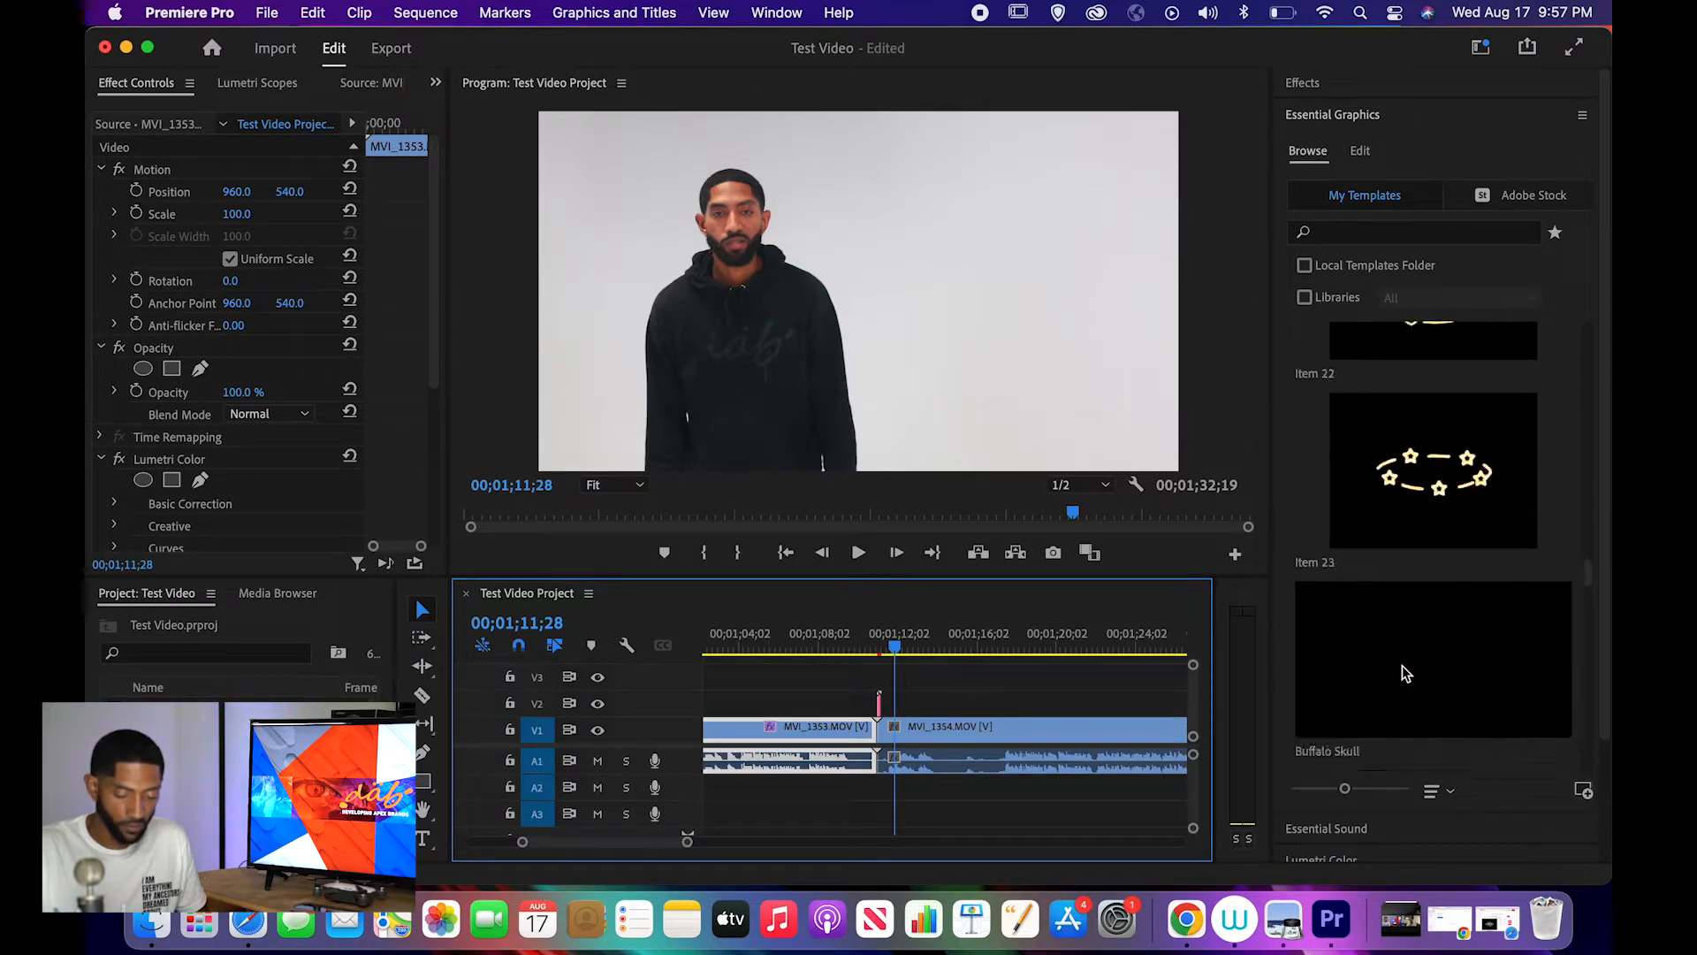
{"action": "scroll", "coordinate": [1402, 666], "scroll_direction": "down", "scroll_amount": 5}
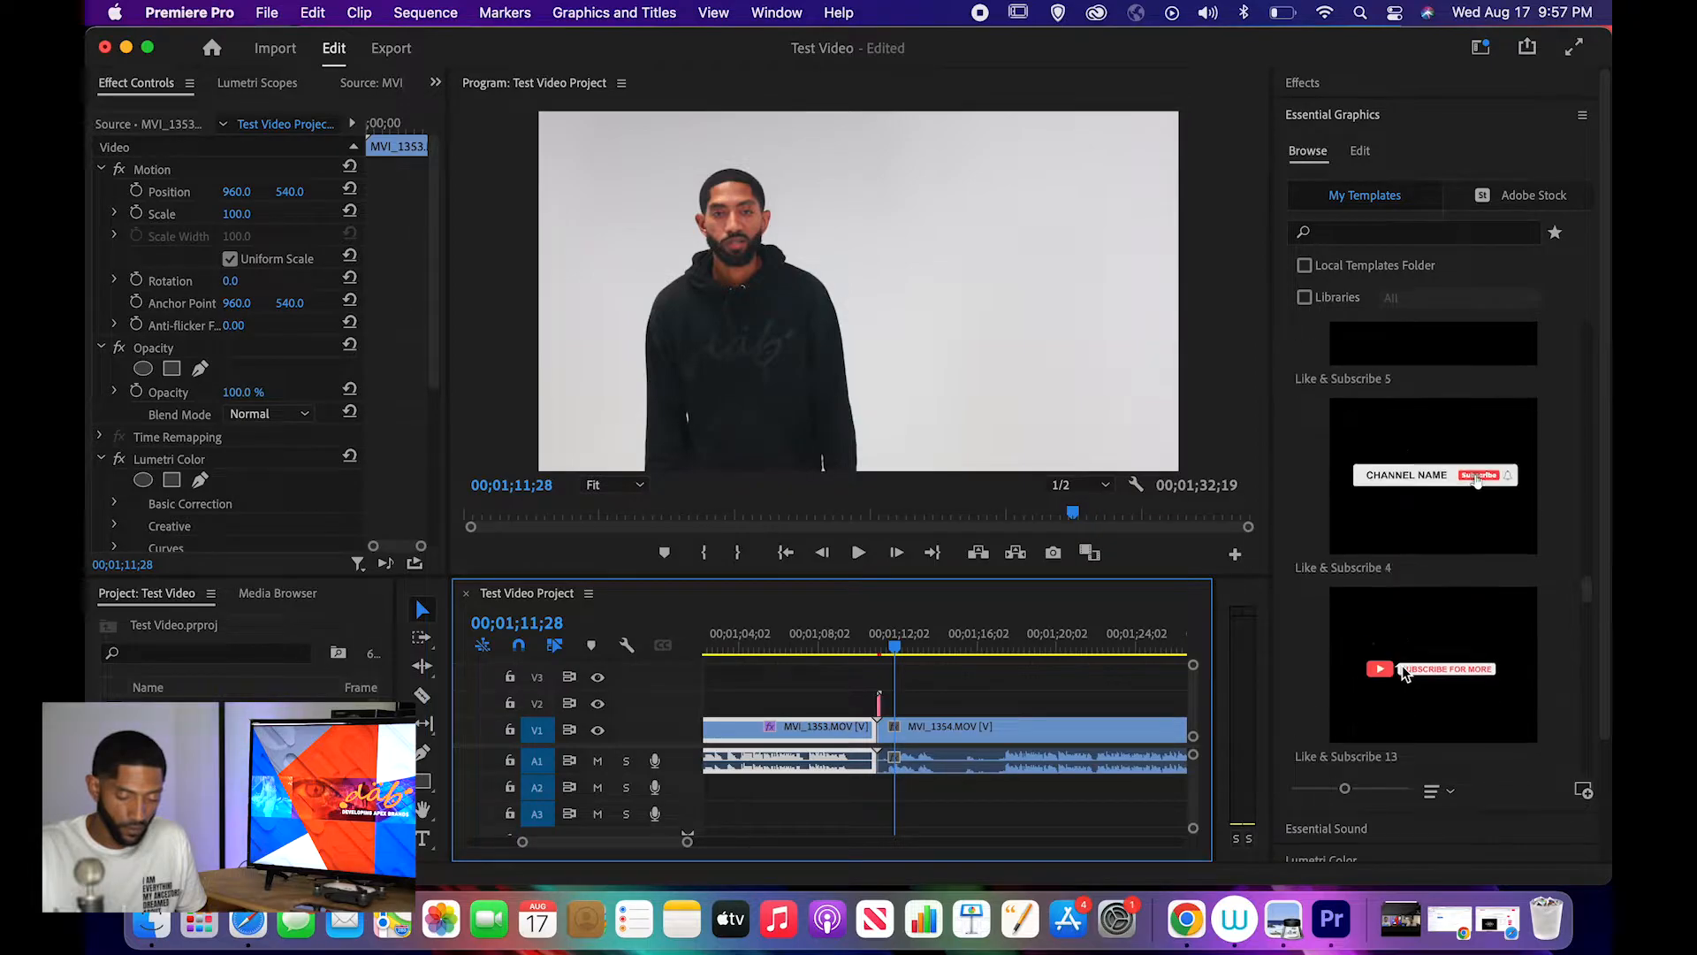
{"action": "scroll", "coordinate": [1405, 673], "scroll_direction": "down", "scroll_amount": 3}
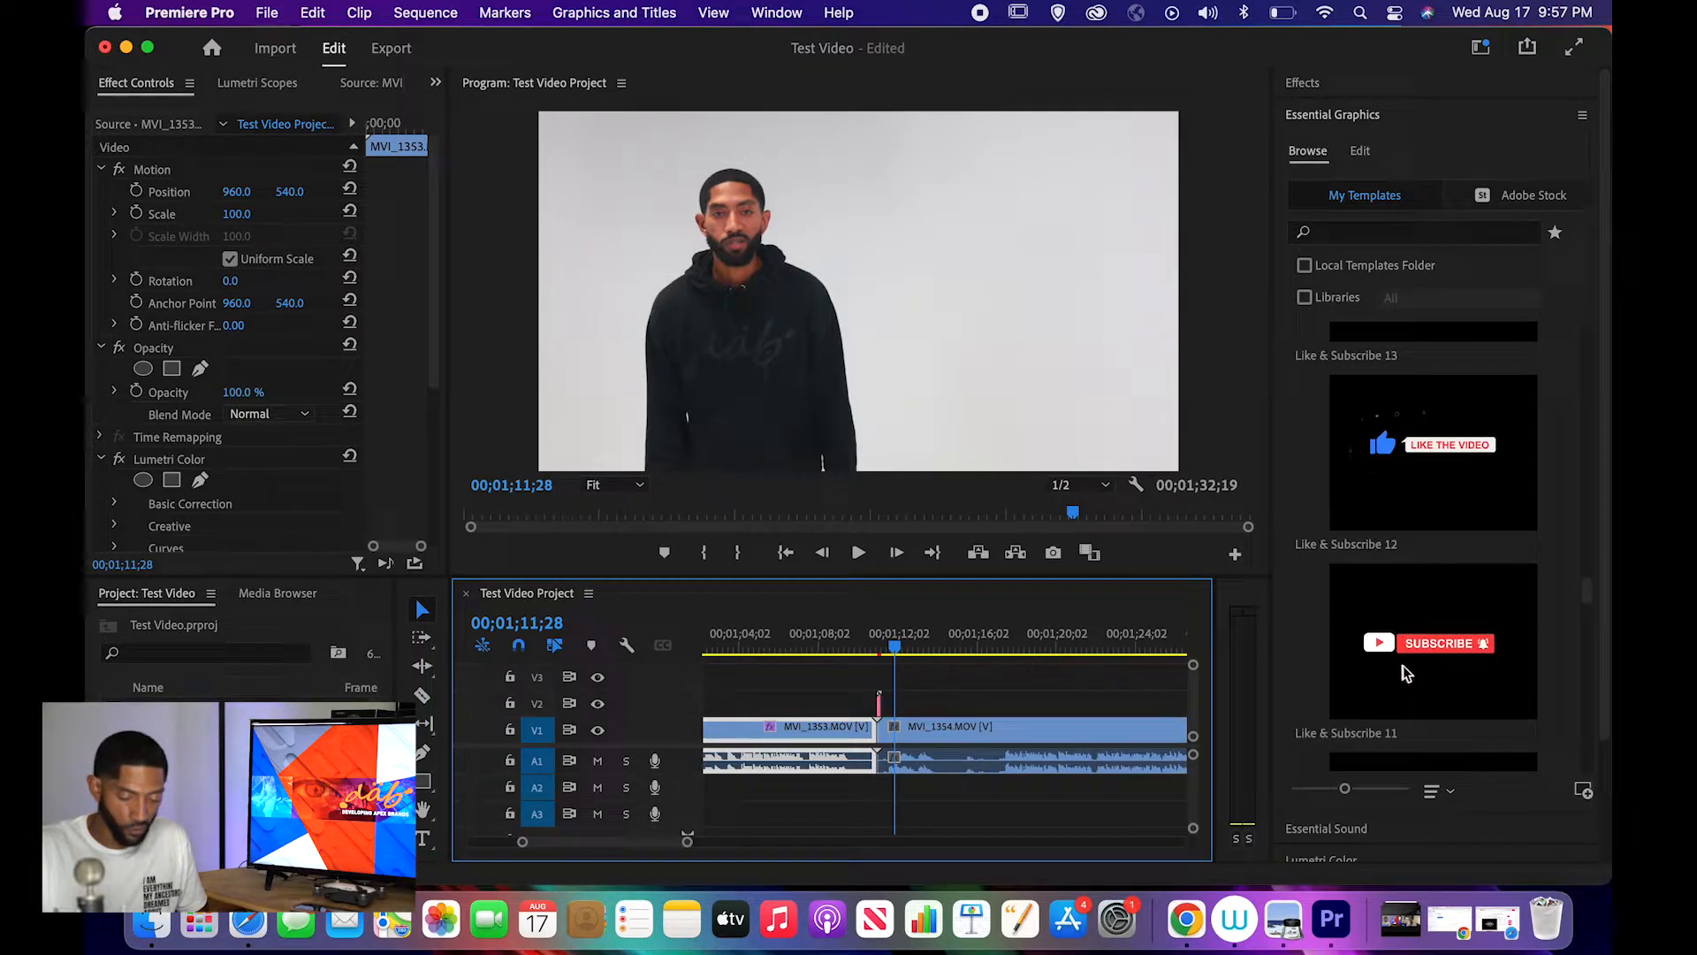
{"action": "left_click_drag", "start_coordinate": [1452, 480], "coordinate": [907, 708]}
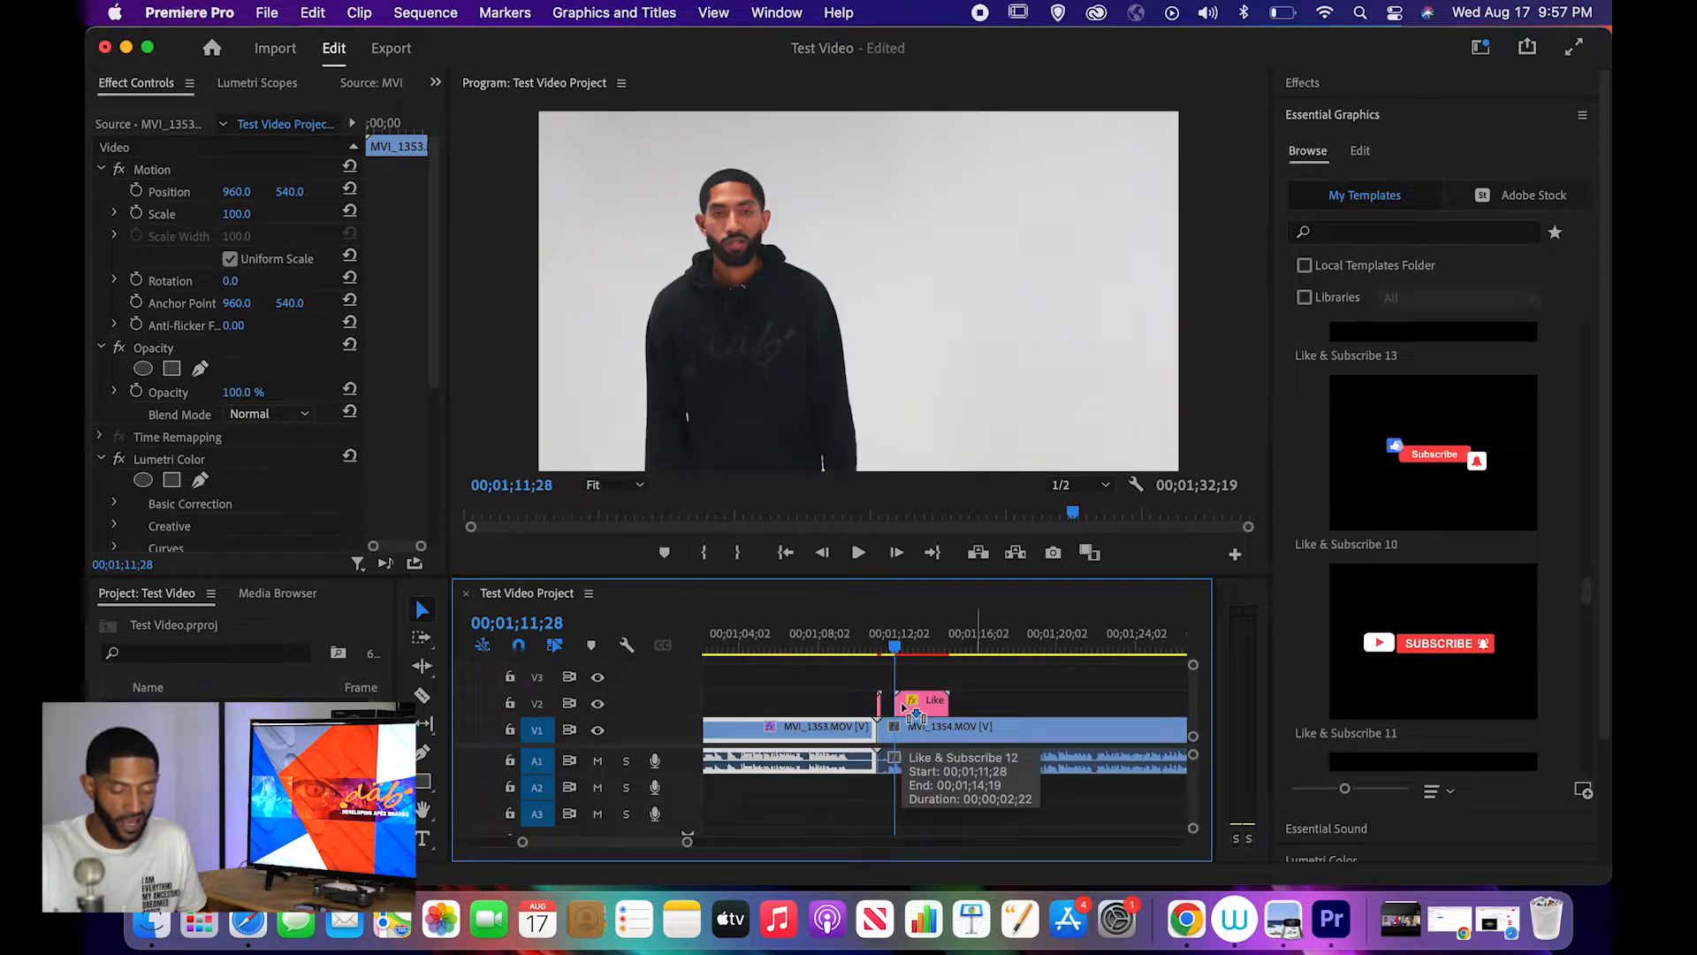
- Preview the Like & Subscribe 12 graphic and scale it down to 46.9 so that it fits the frame
{"action": "key", "text": "space"}
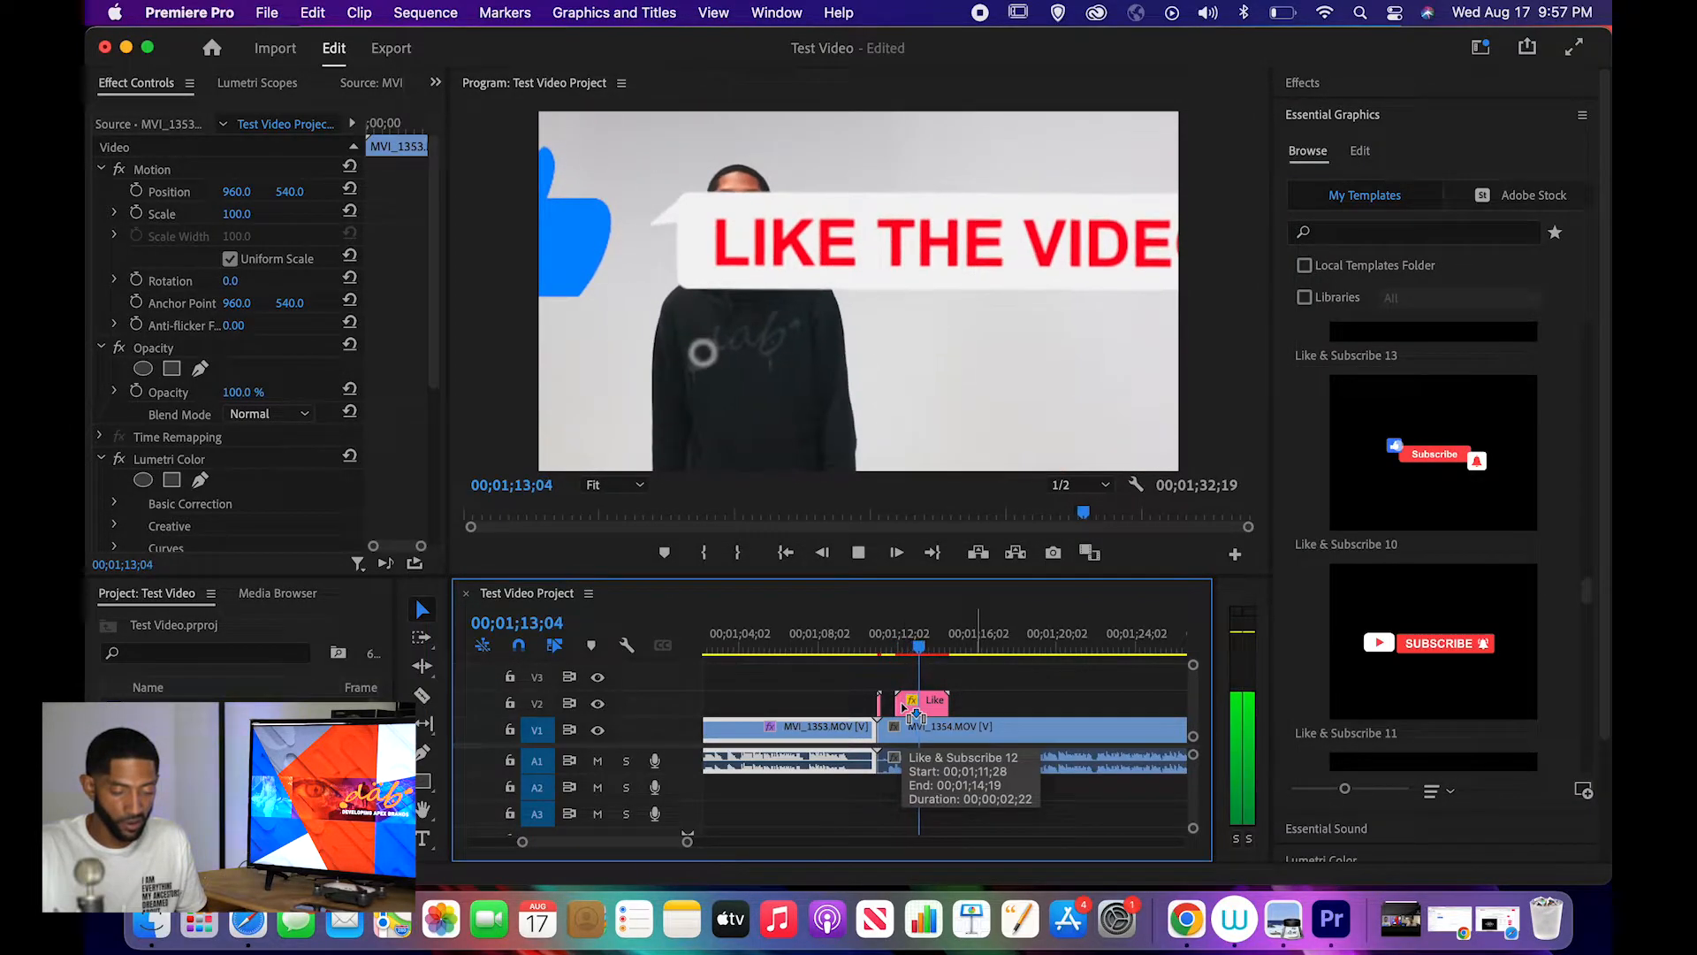
{"action": "left_click", "coordinate": [914, 705]}
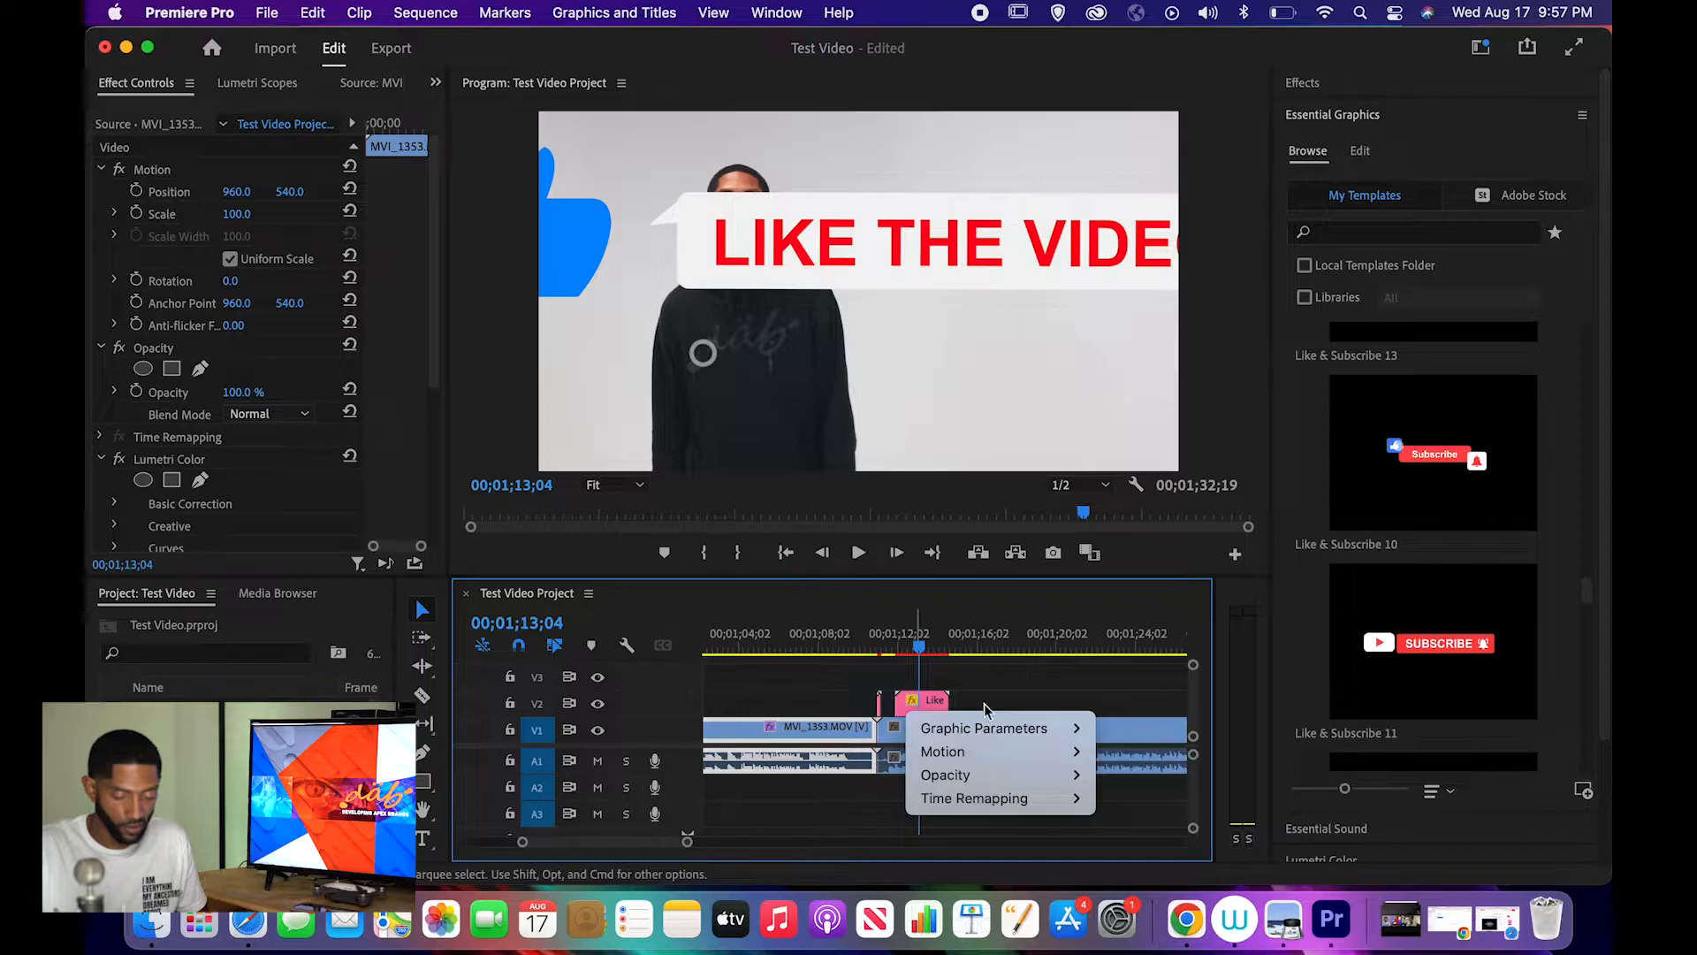
{"action": "left_click", "coordinate": [938, 716]}
{"action": "right_click", "coordinate": [938, 716]}
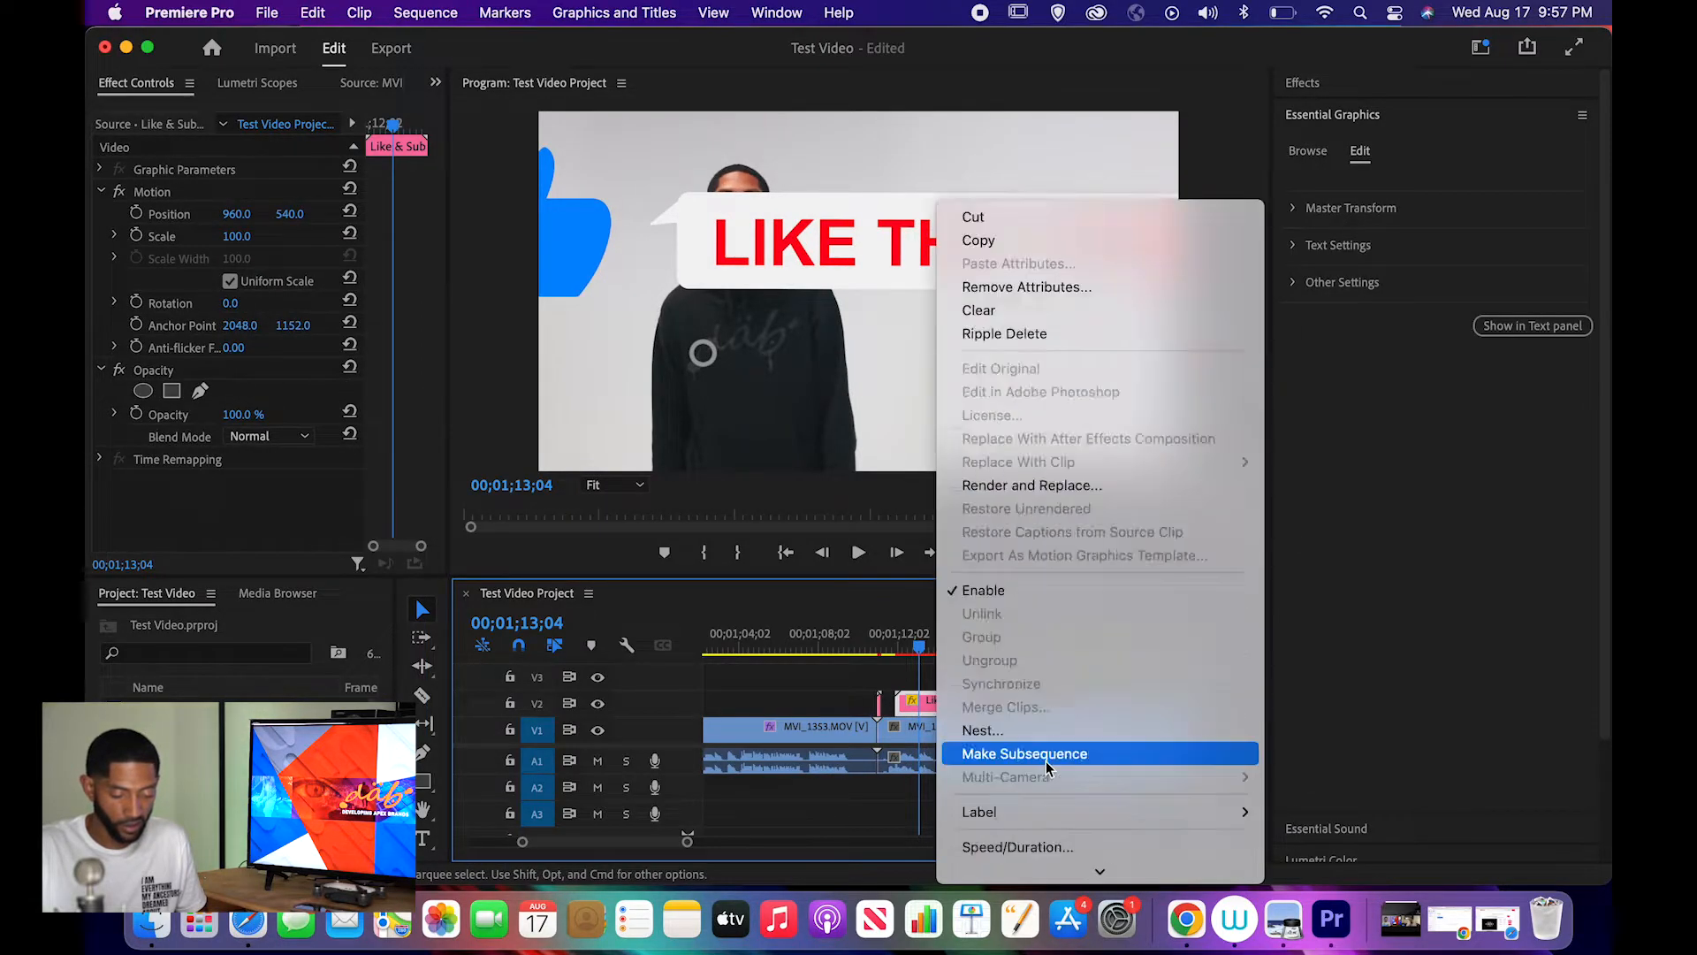
{"action": "left_click", "coordinate": [1043, 645]}
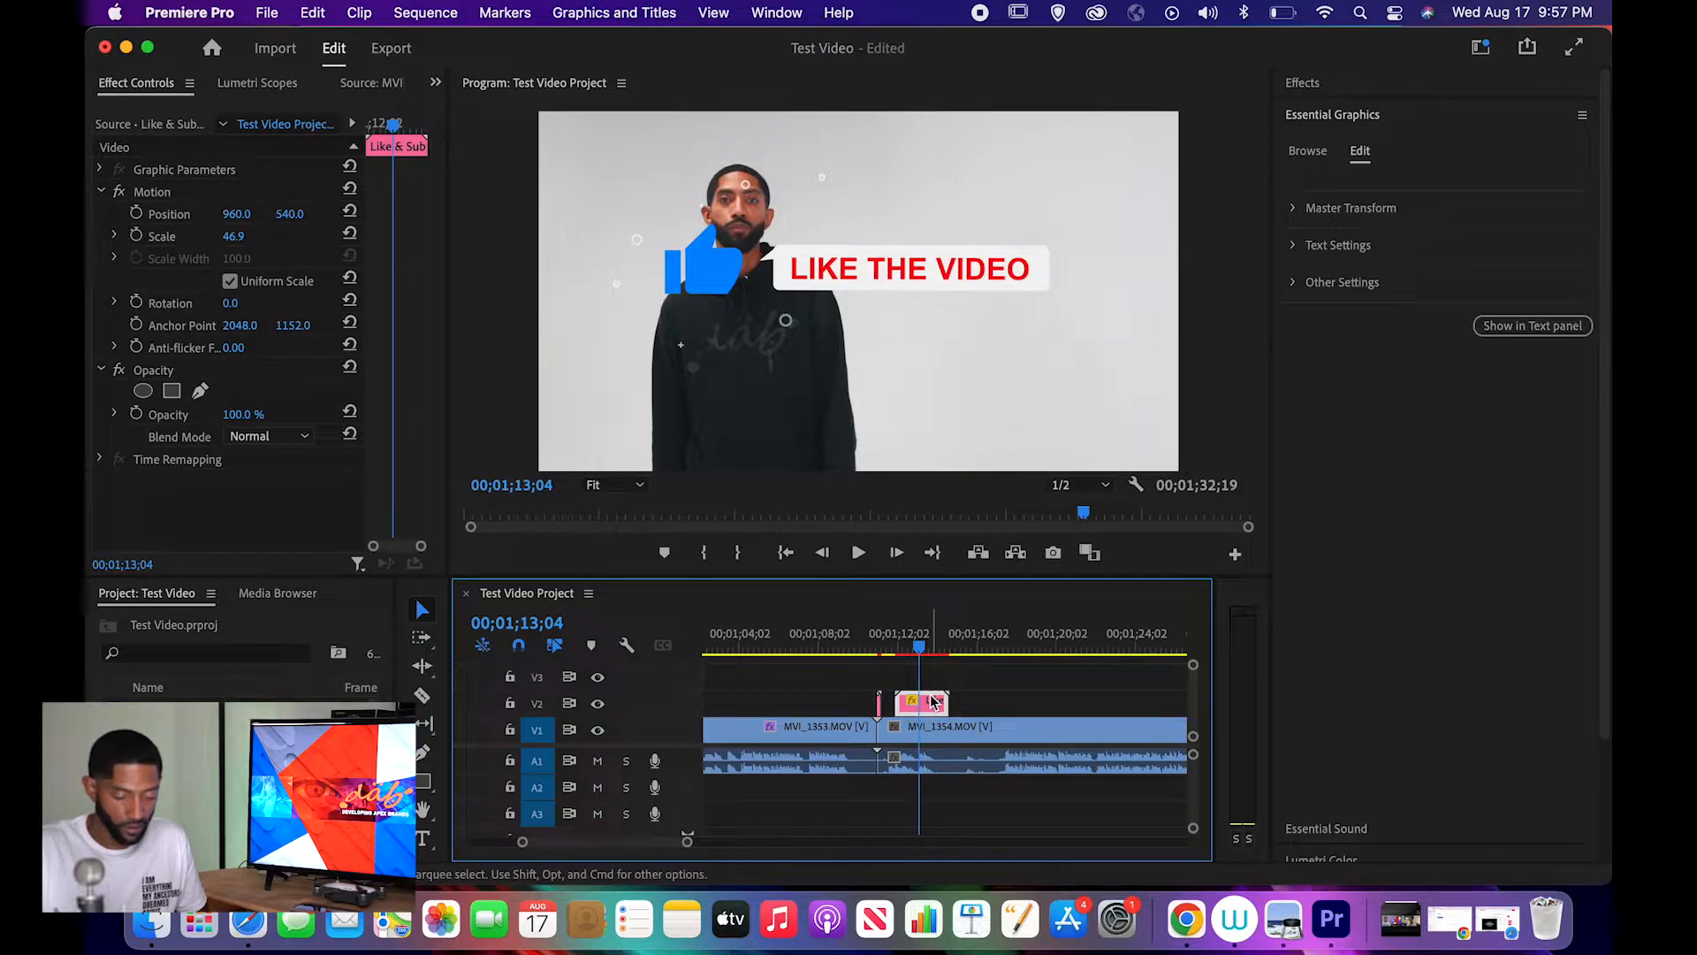
- Play the sequence from 00;01;12;05 past the end of the Like & Subscribe 12 graphic to review its new size
{"action": "left_click", "coordinate": [902, 648]}
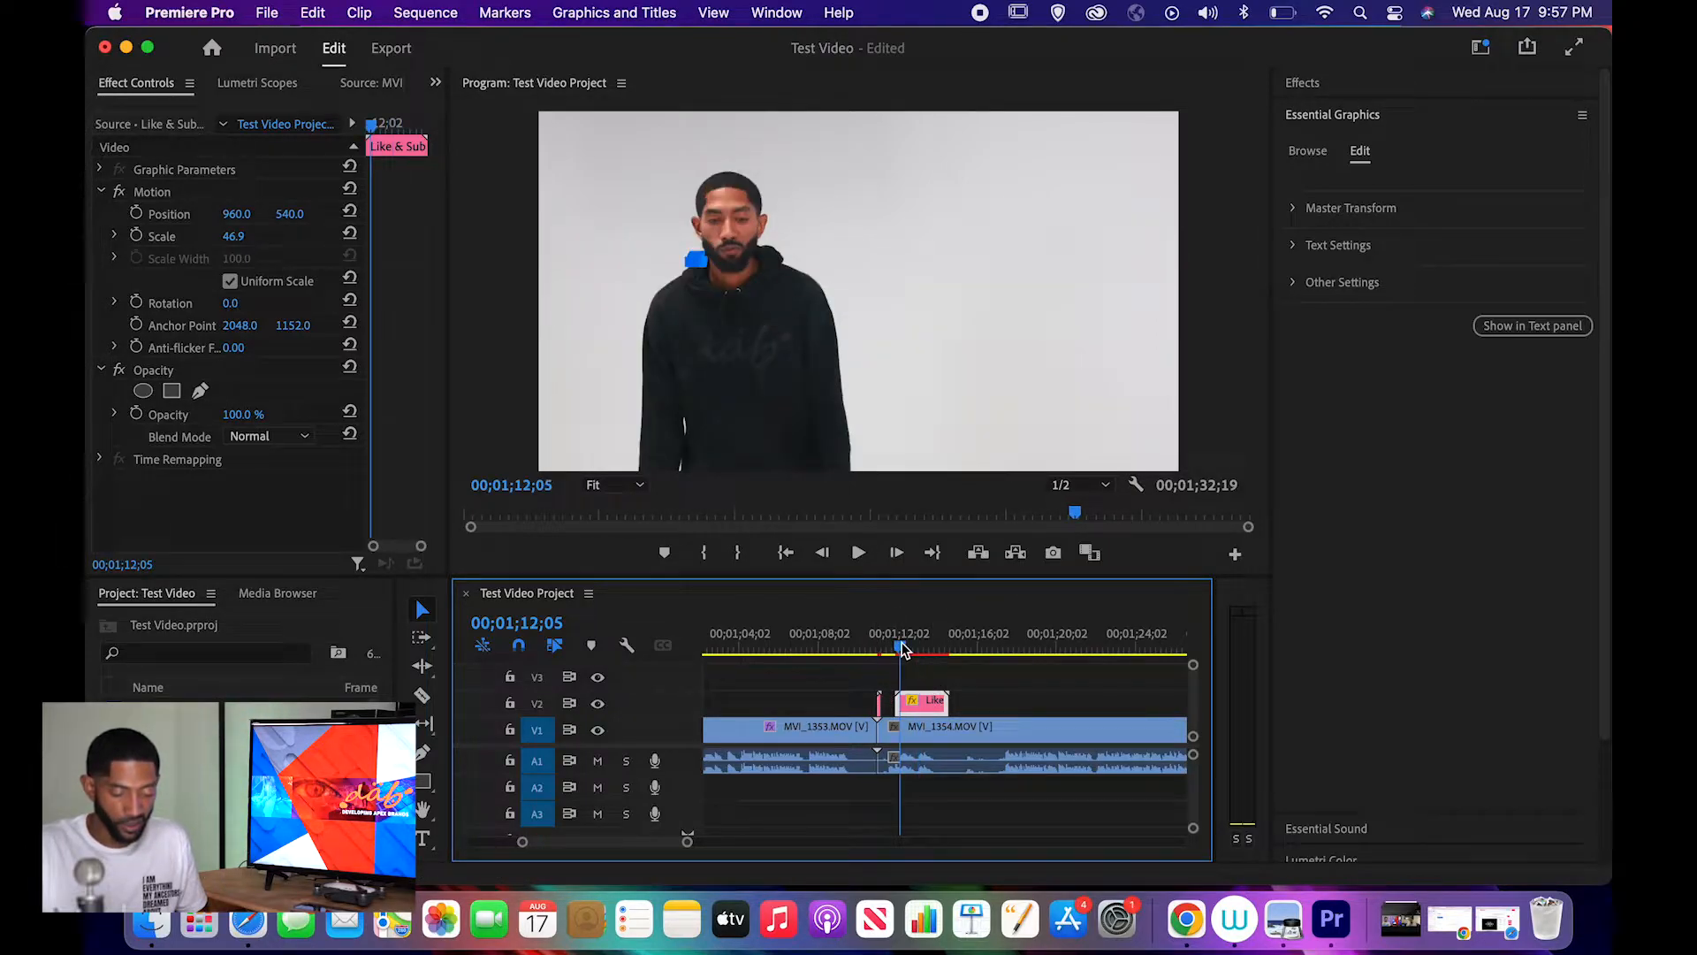
{"action": "key", "text": "space"}
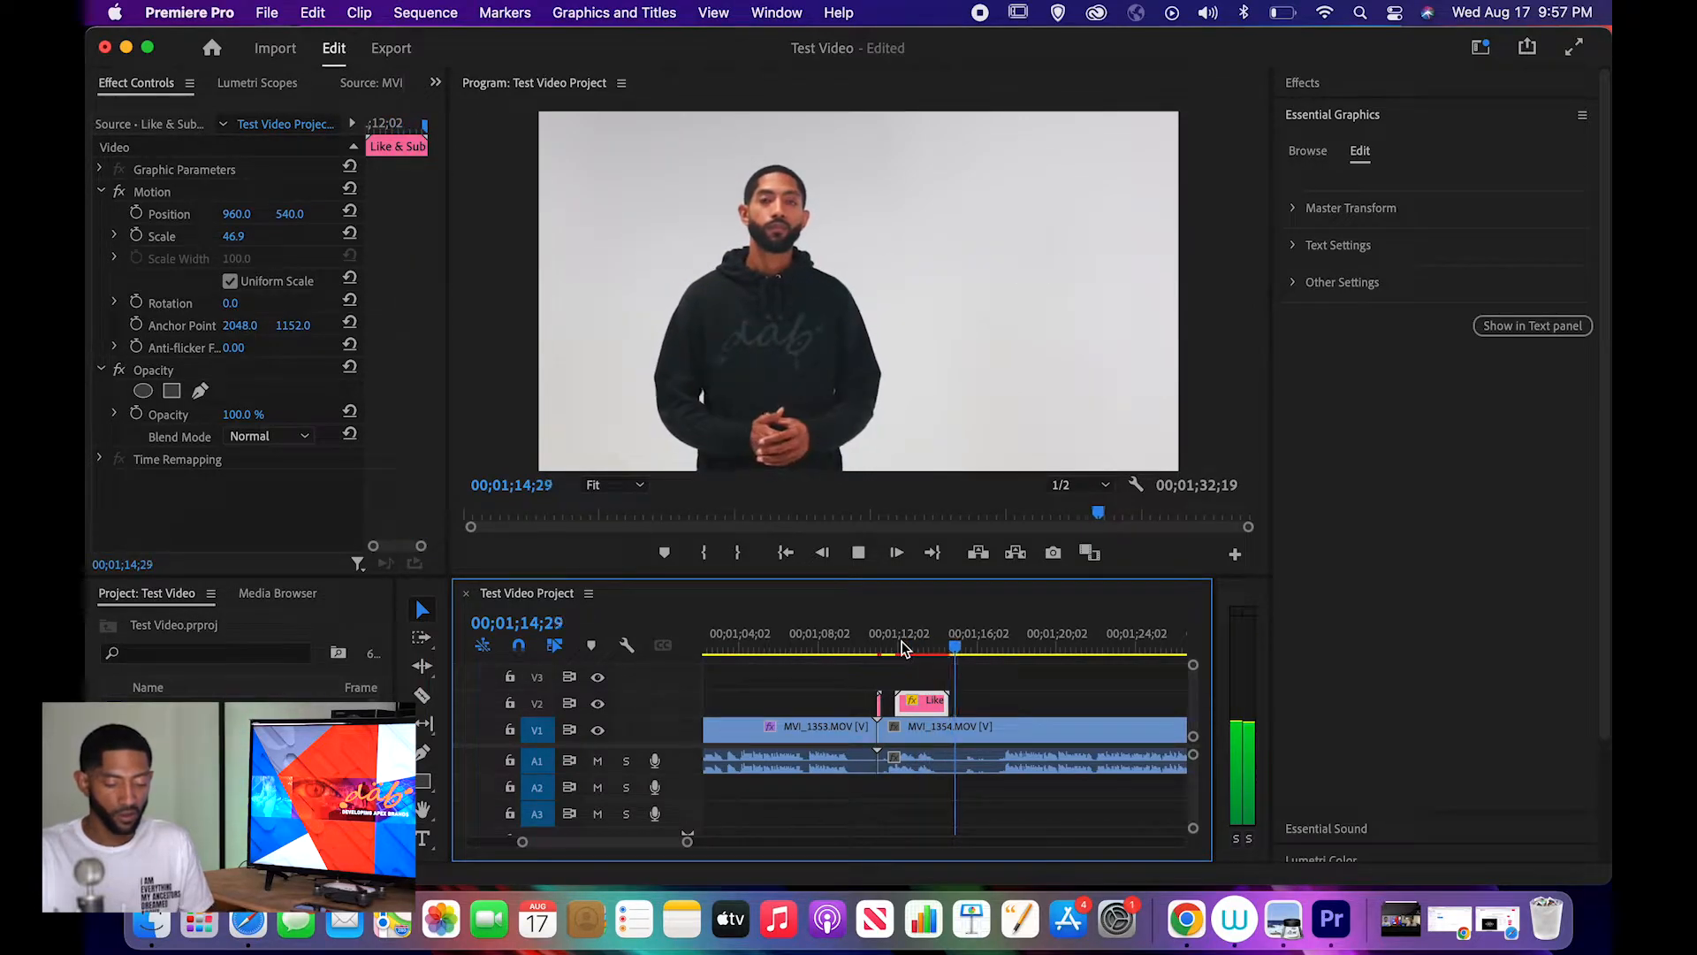
{"action": "key", "text": "space"}
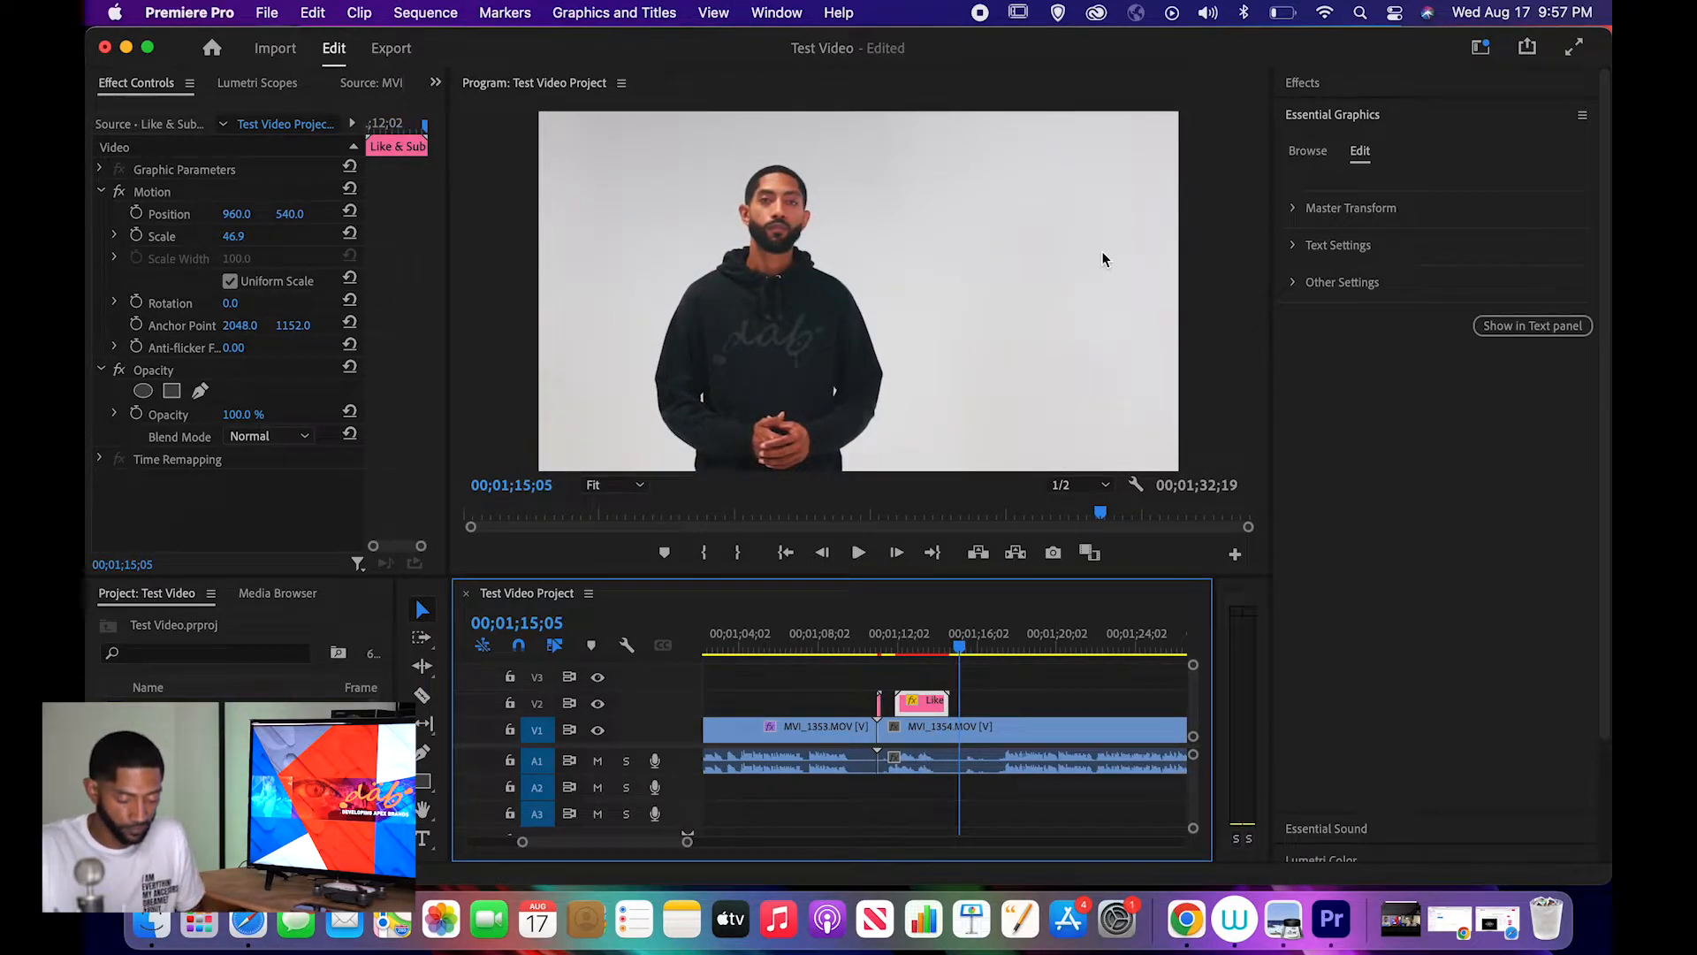
- Delete both motion graphics from track V2 and return to the graphics template library
{"action": "key", "text": "Delete"}
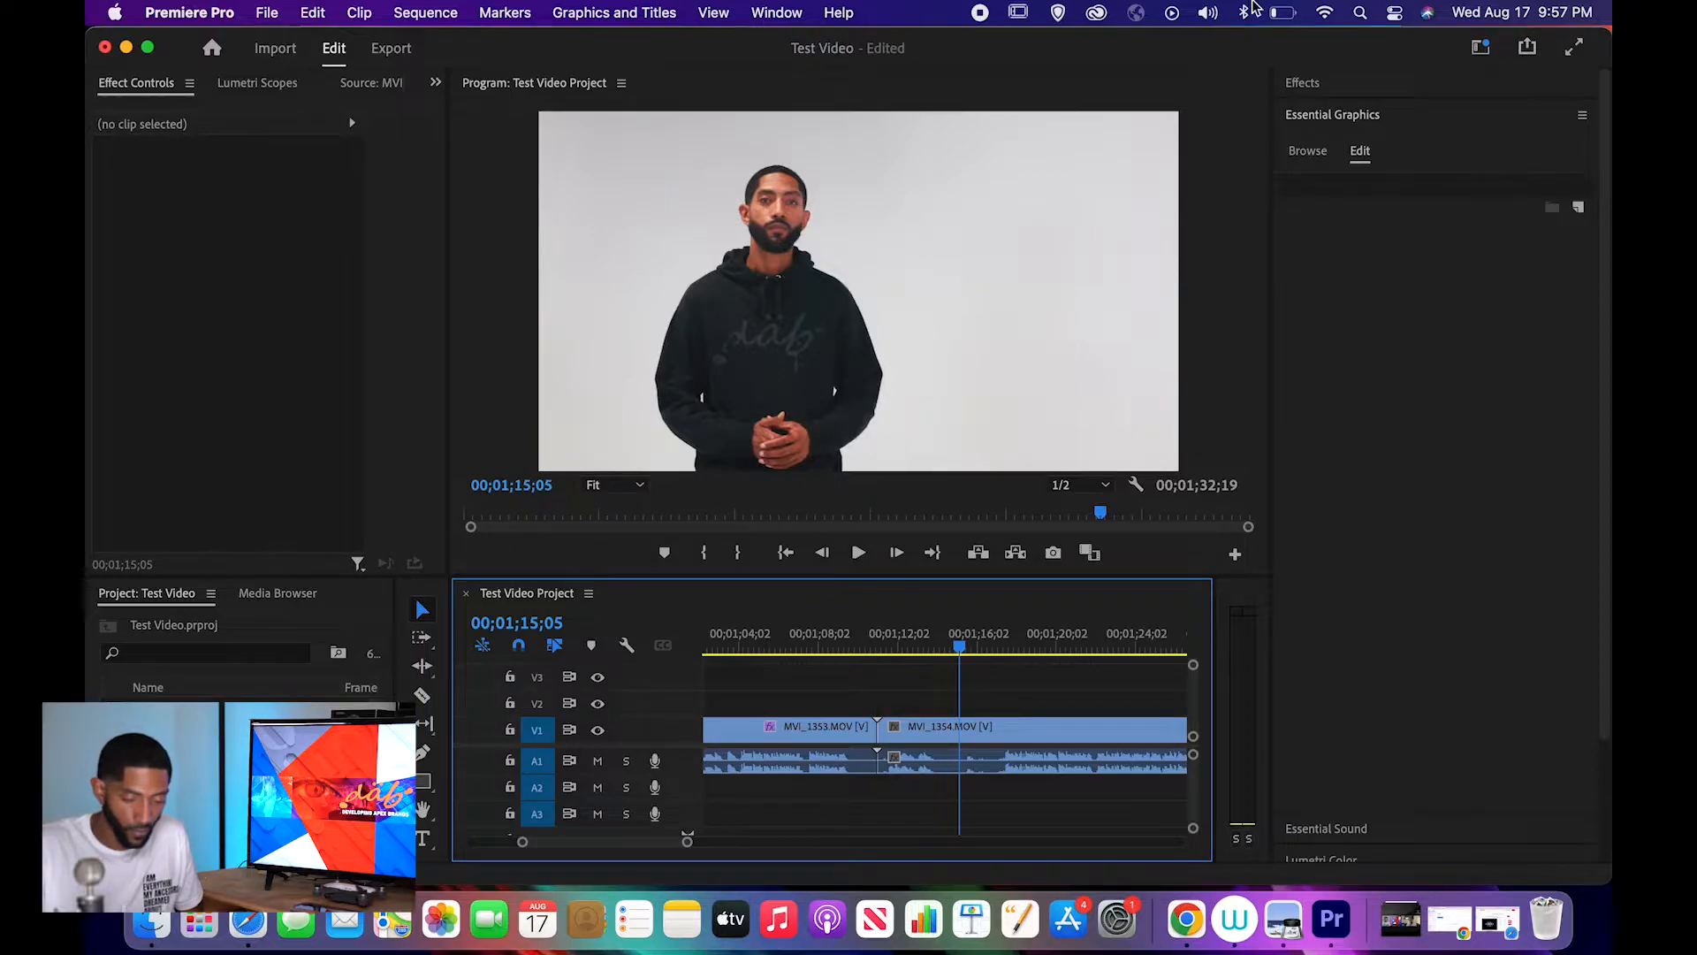
{"action": "left_click", "coordinate": [1005, 747]}
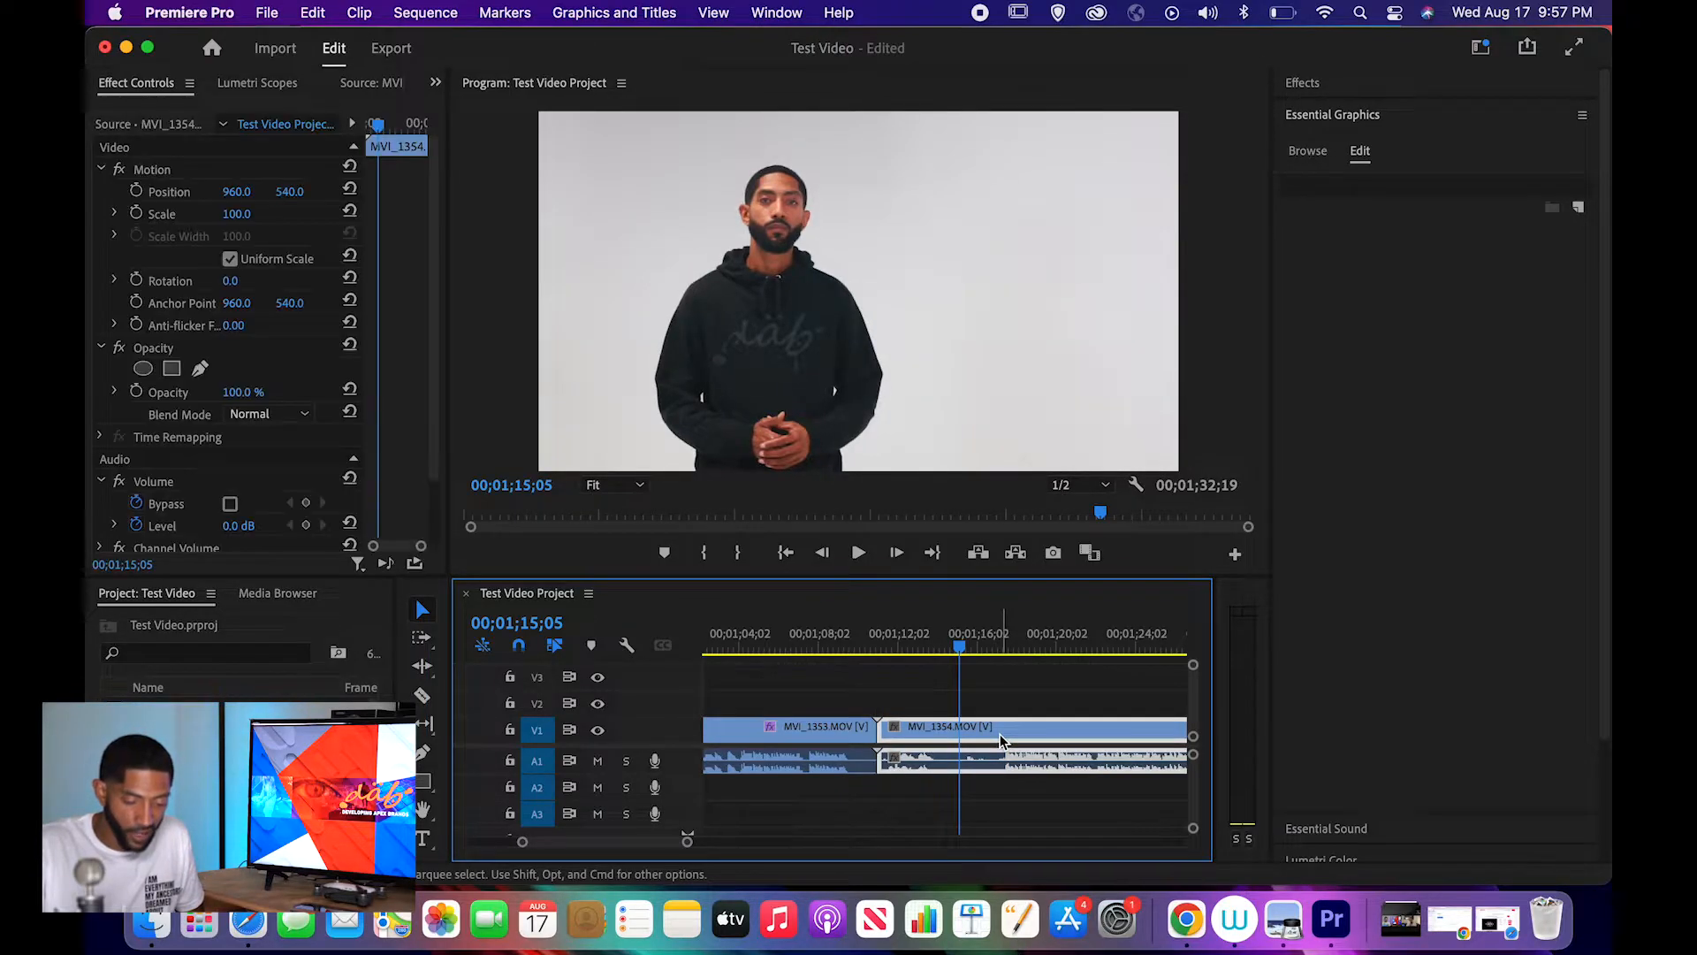
{"action": "left_click", "coordinate": [1320, 152]}
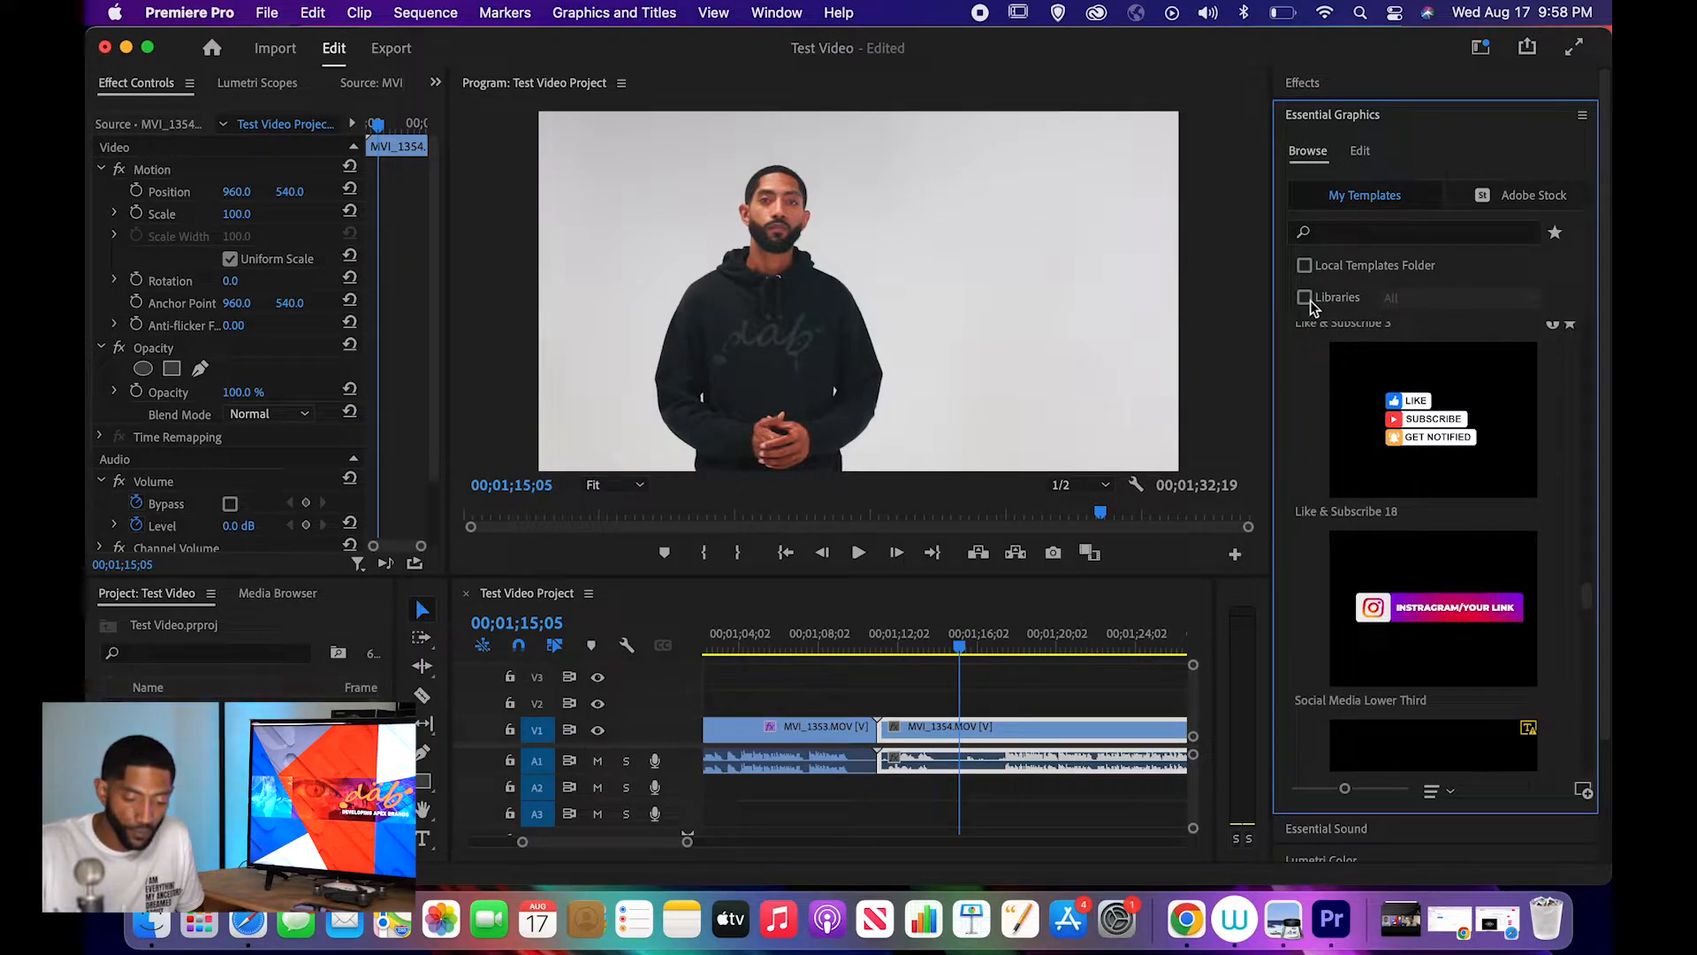
- Add a text layer reading "TESTing TESTing" over MVI_1354.MOV at 00;01;15;05 with the Type tool
{"action": "key", "text": "t"}
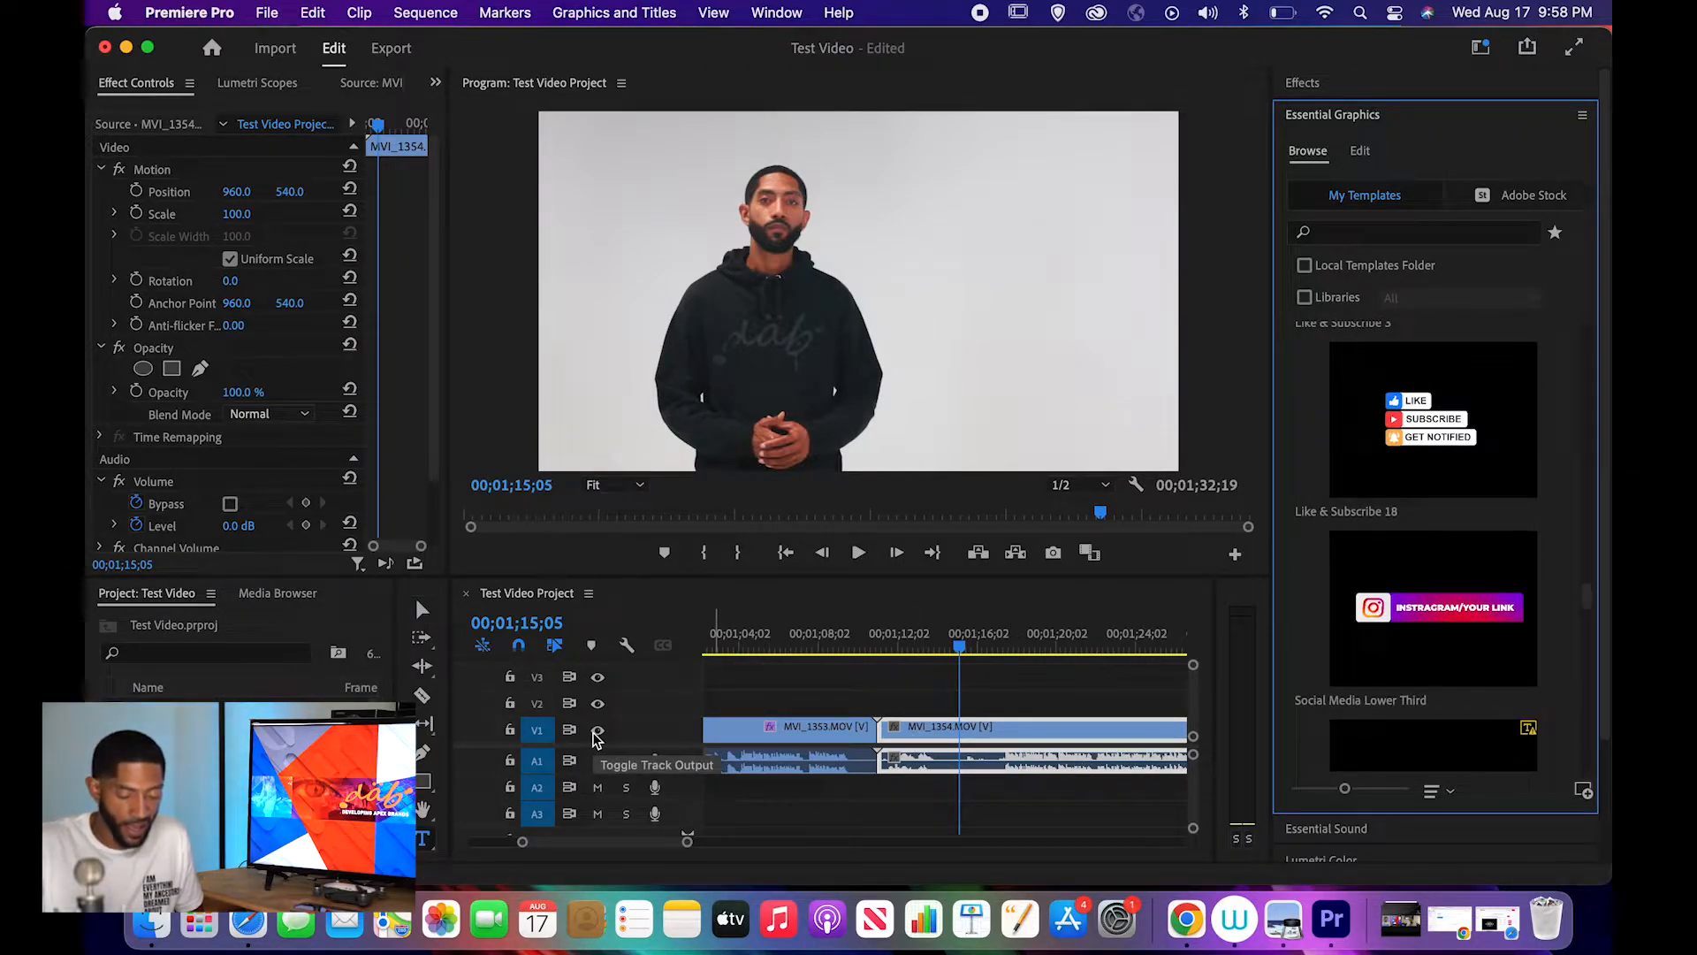
{"action": "left_click", "coordinate": [804, 352]}
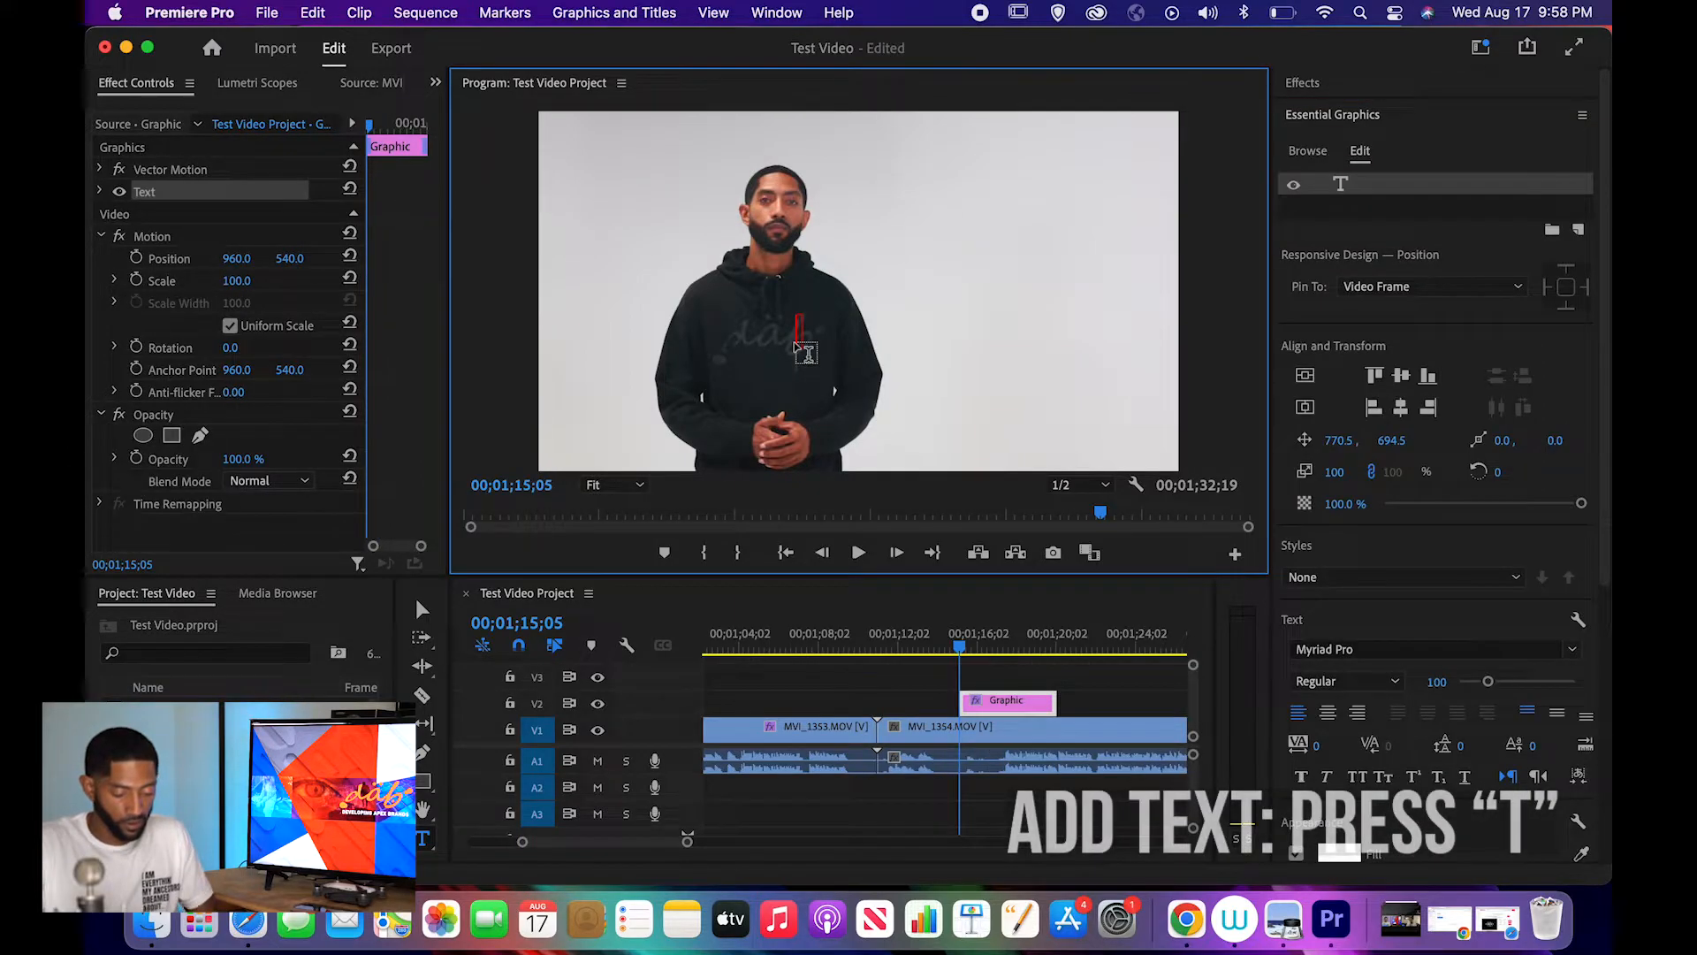
{"action": "type", "text": "TEST"}
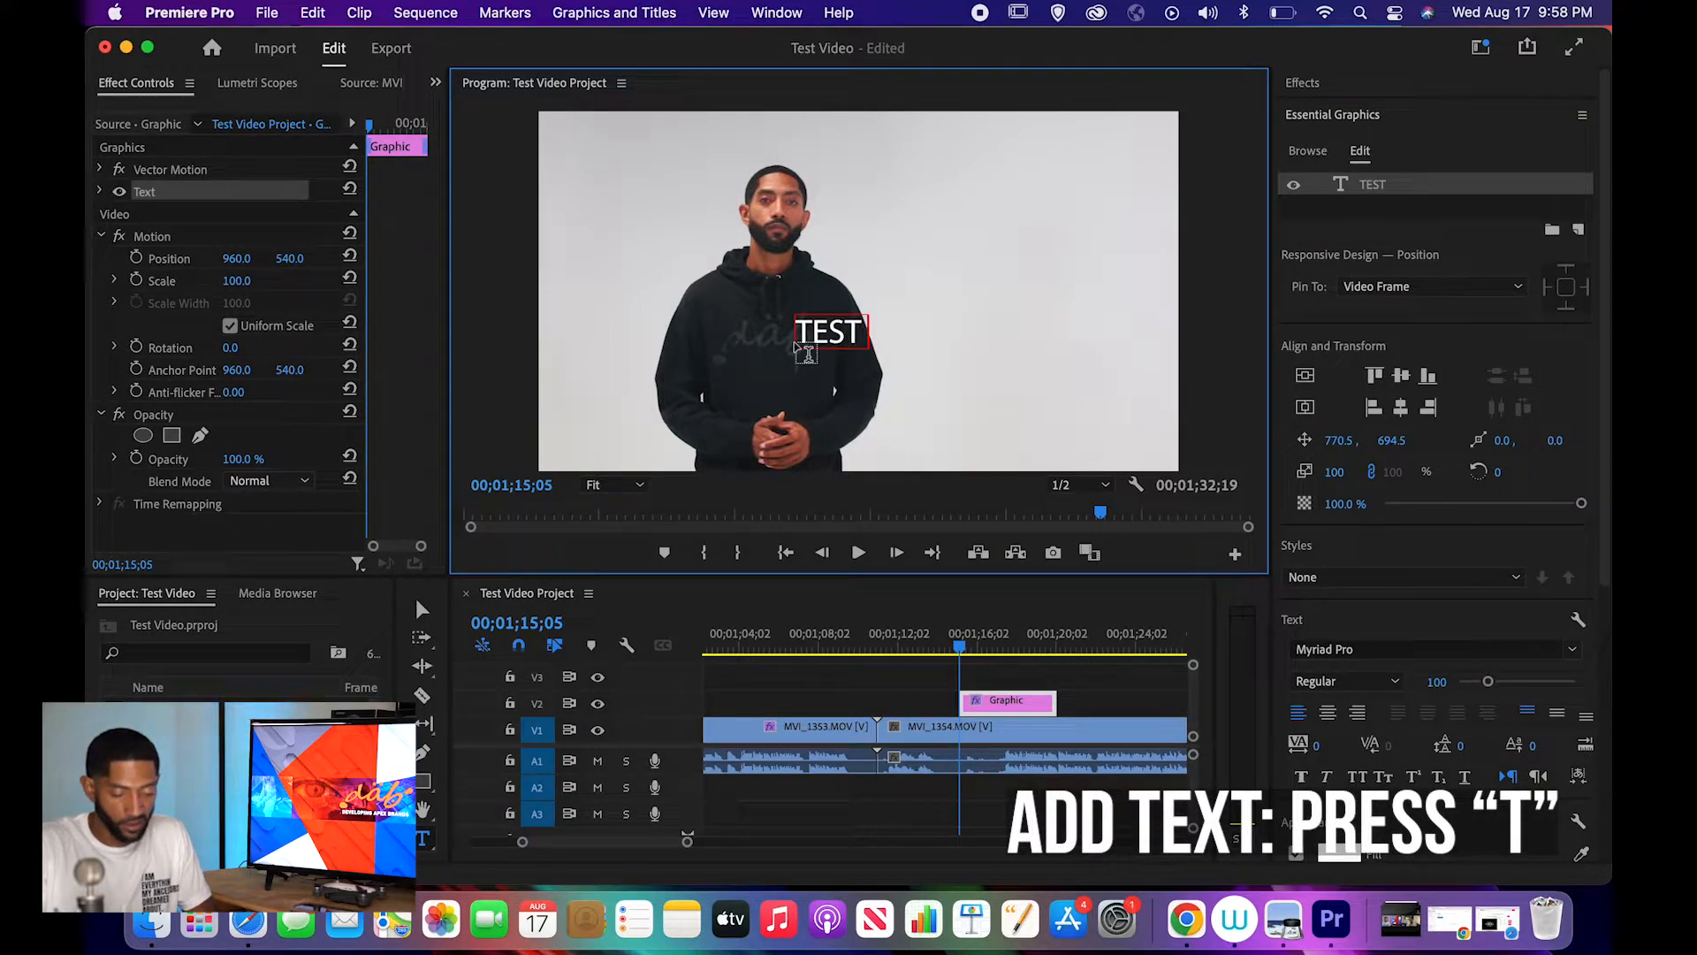
{"action": "type", "text": "ing TESTing"}
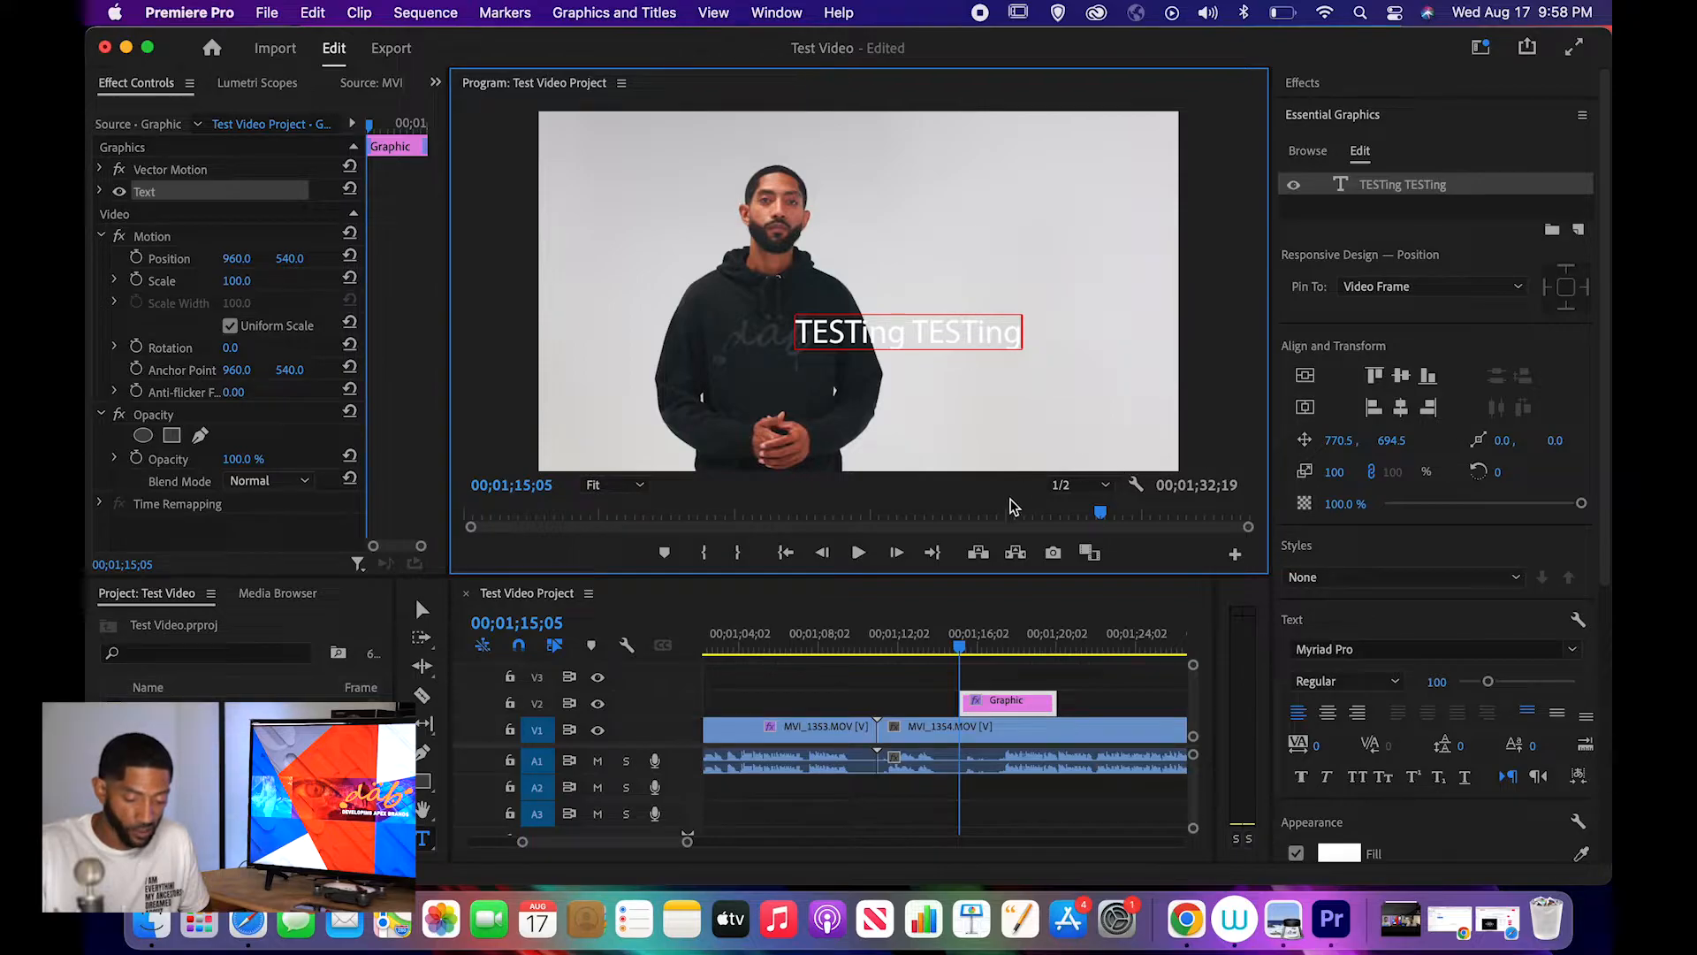
- Set the whole text's font size to 120 and center it horizontally and vertically in the frame
{"action": "key", "text": "super+a"}
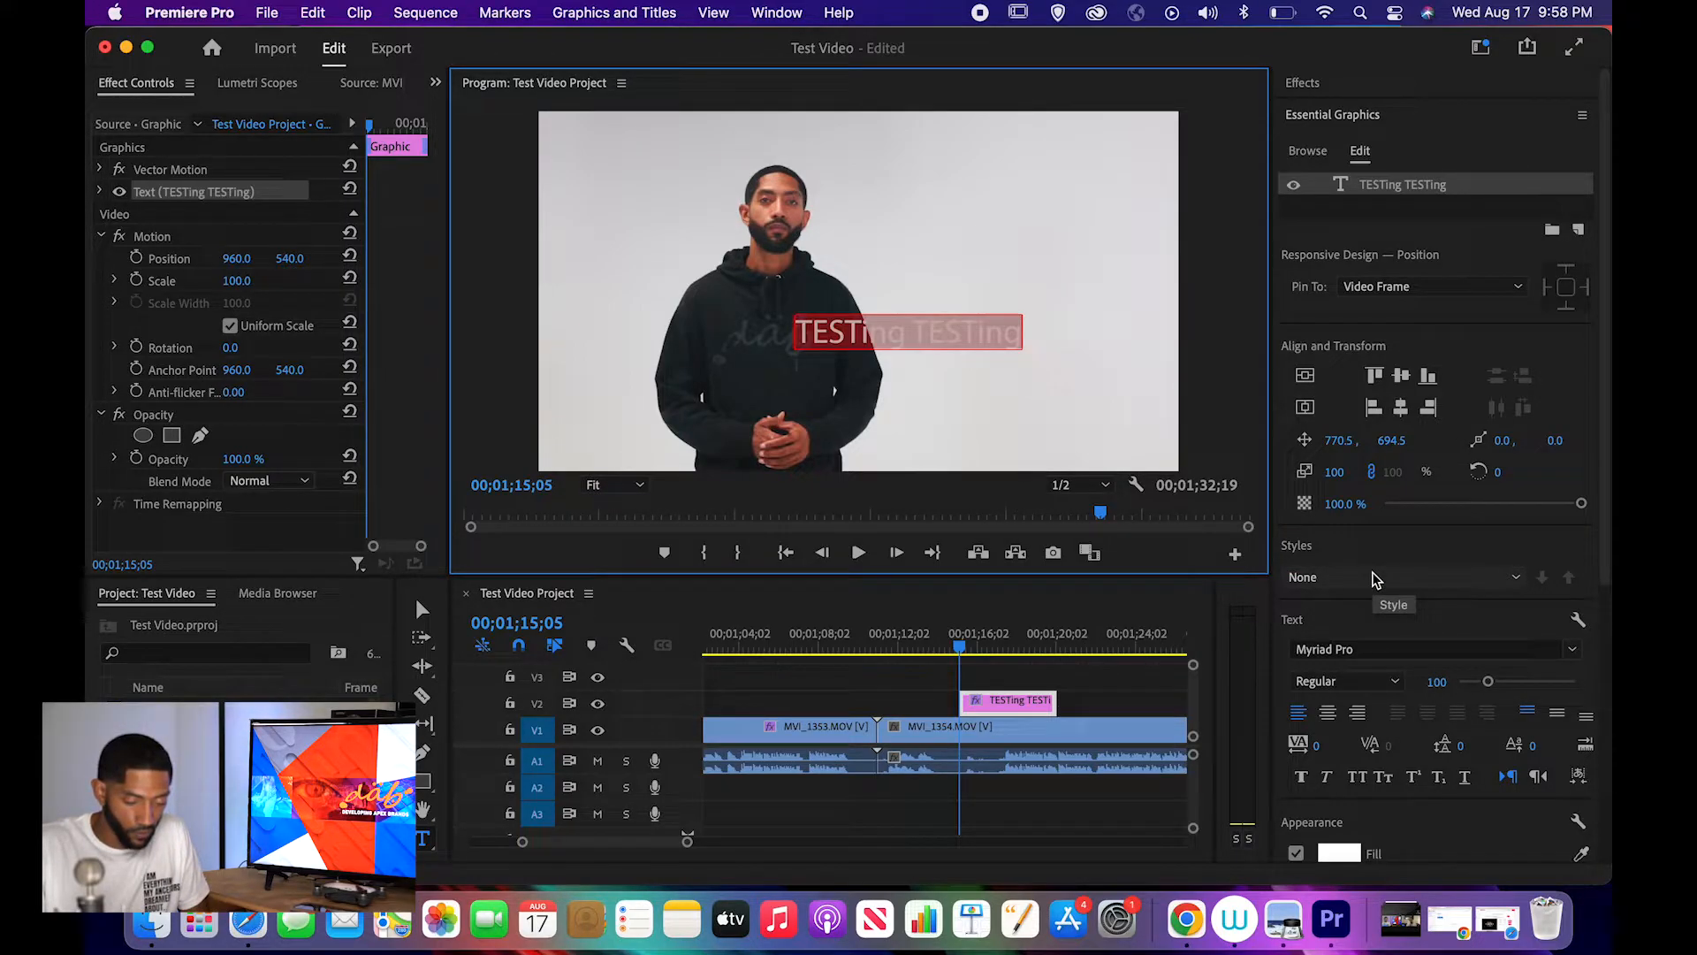
{"action": "mouse_move", "coordinate": [1489, 681]}
{"action": "left_mouse_down"}
{"action": "mouse_move", "coordinate": [1518, 688]}
{"action": "mouse_move", "coordinate": [1475, 689]}
{"action": "mouse_move", "coordinate": [1492, 696]}
{"action": "left_mouse_up"}
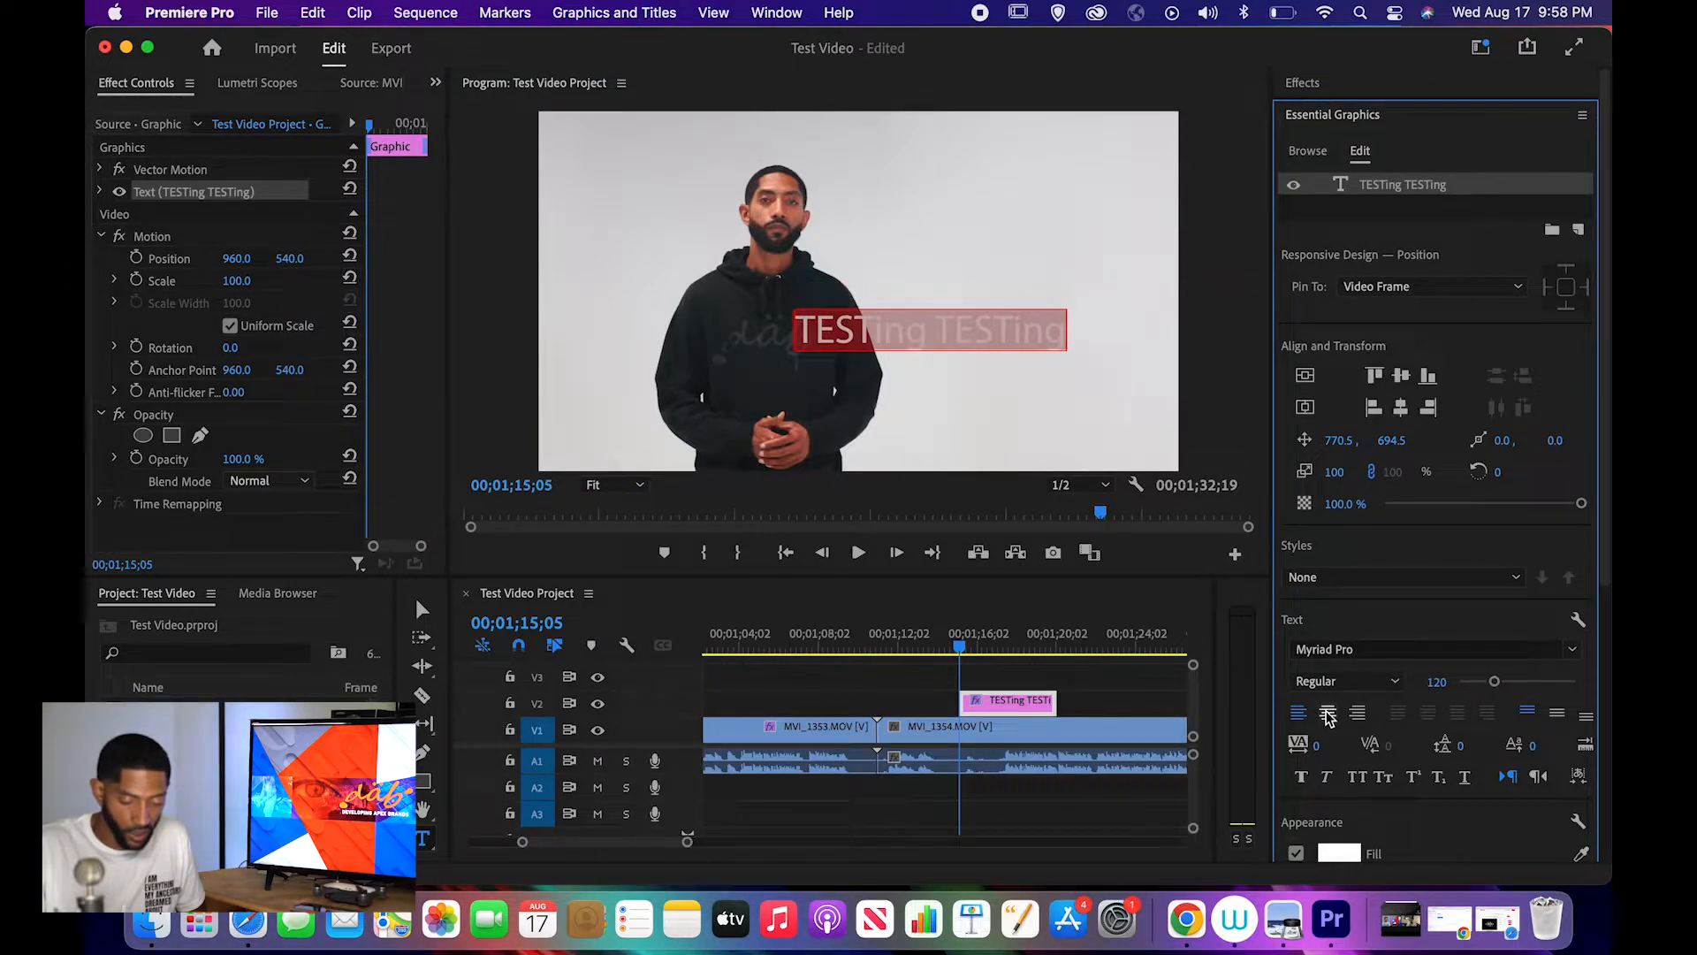
{"action": "left_click", "coordinate": [1397, 409]}
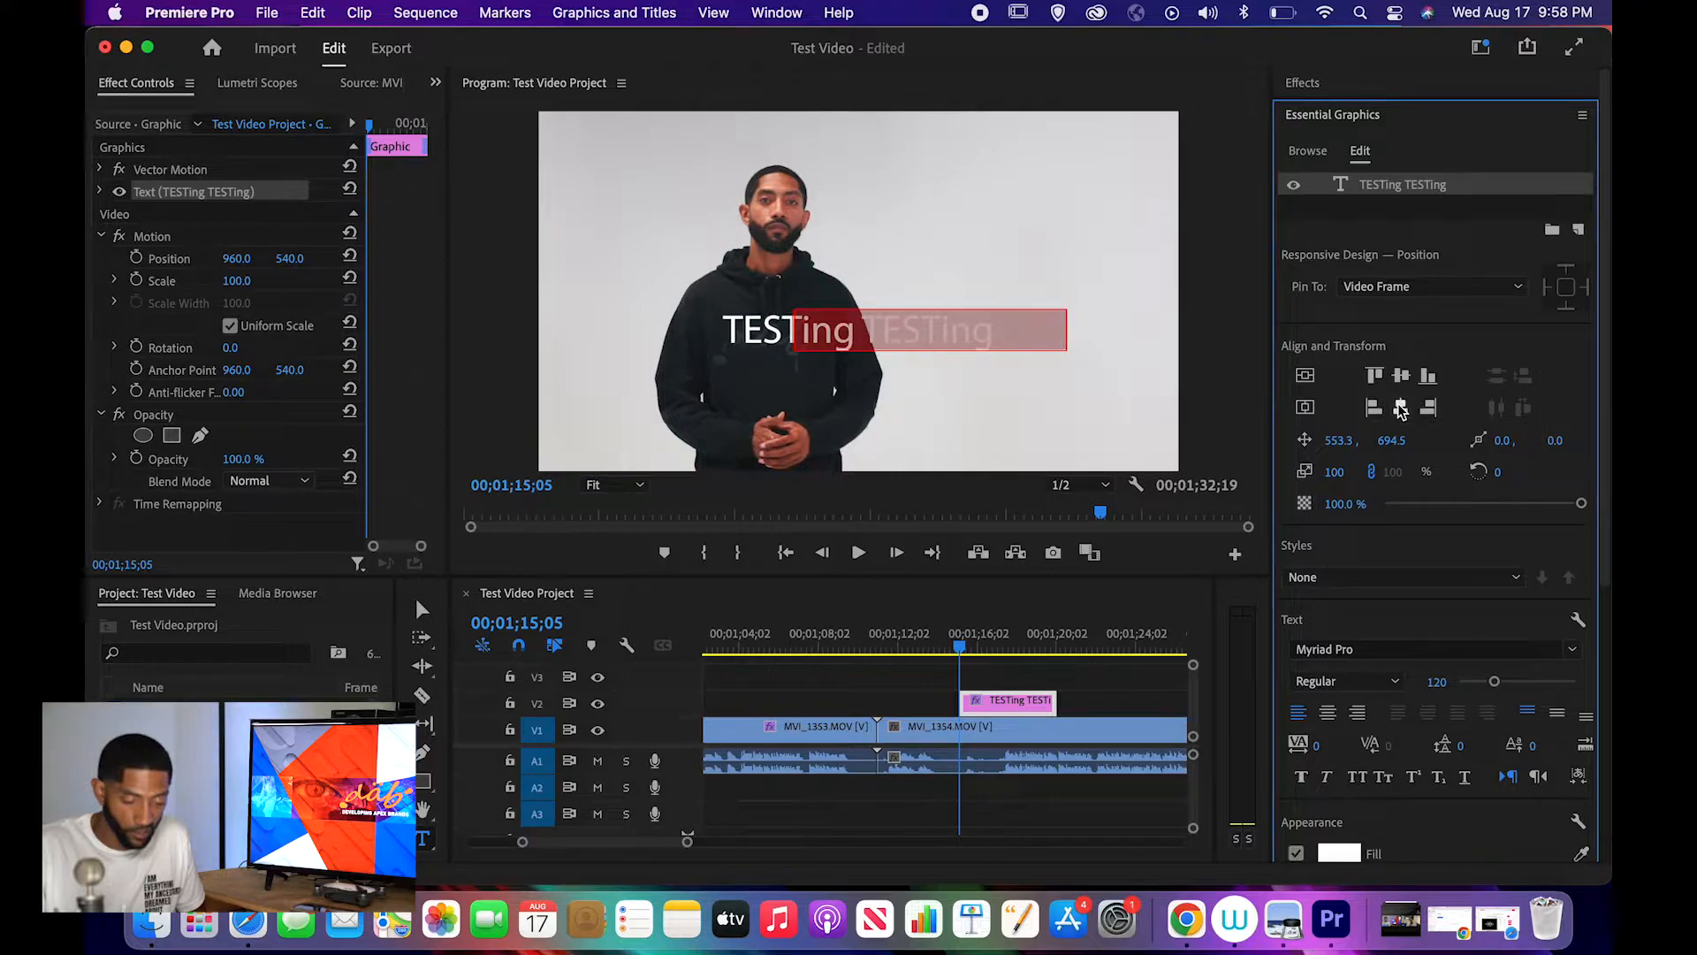
{"action": "left_click", "coordinate": [1401, 376]}
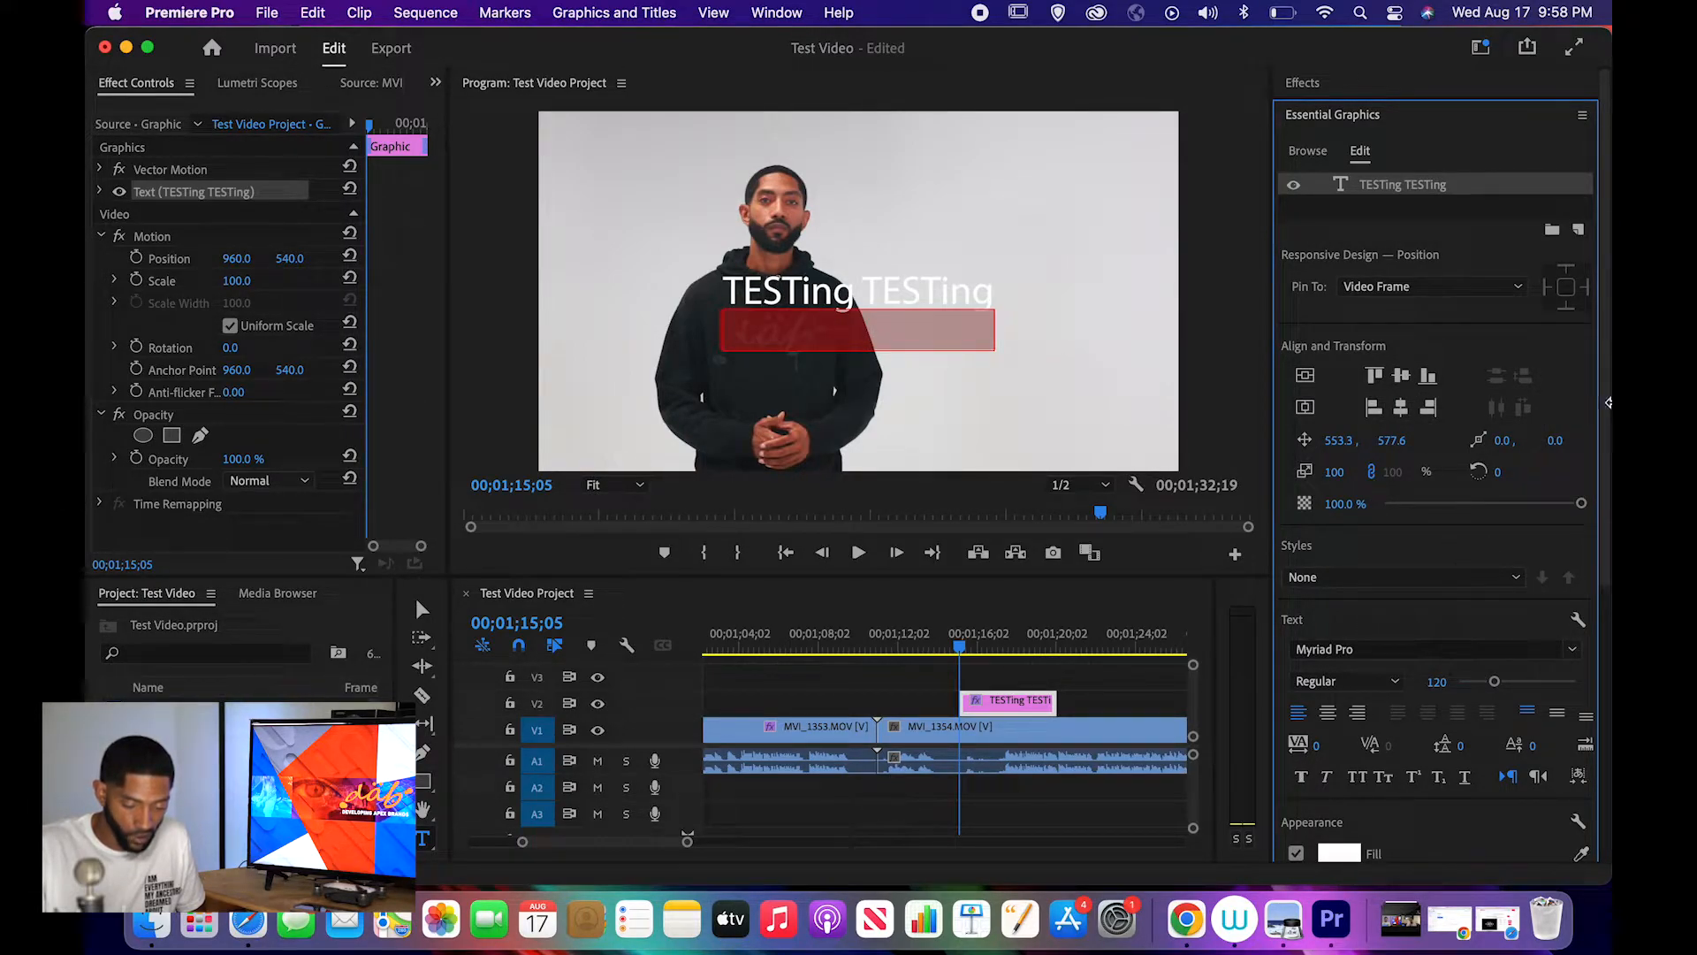
- Change the text's font to Made by Bears
{"action": "left_click", "coordinate": [1409, 651]}
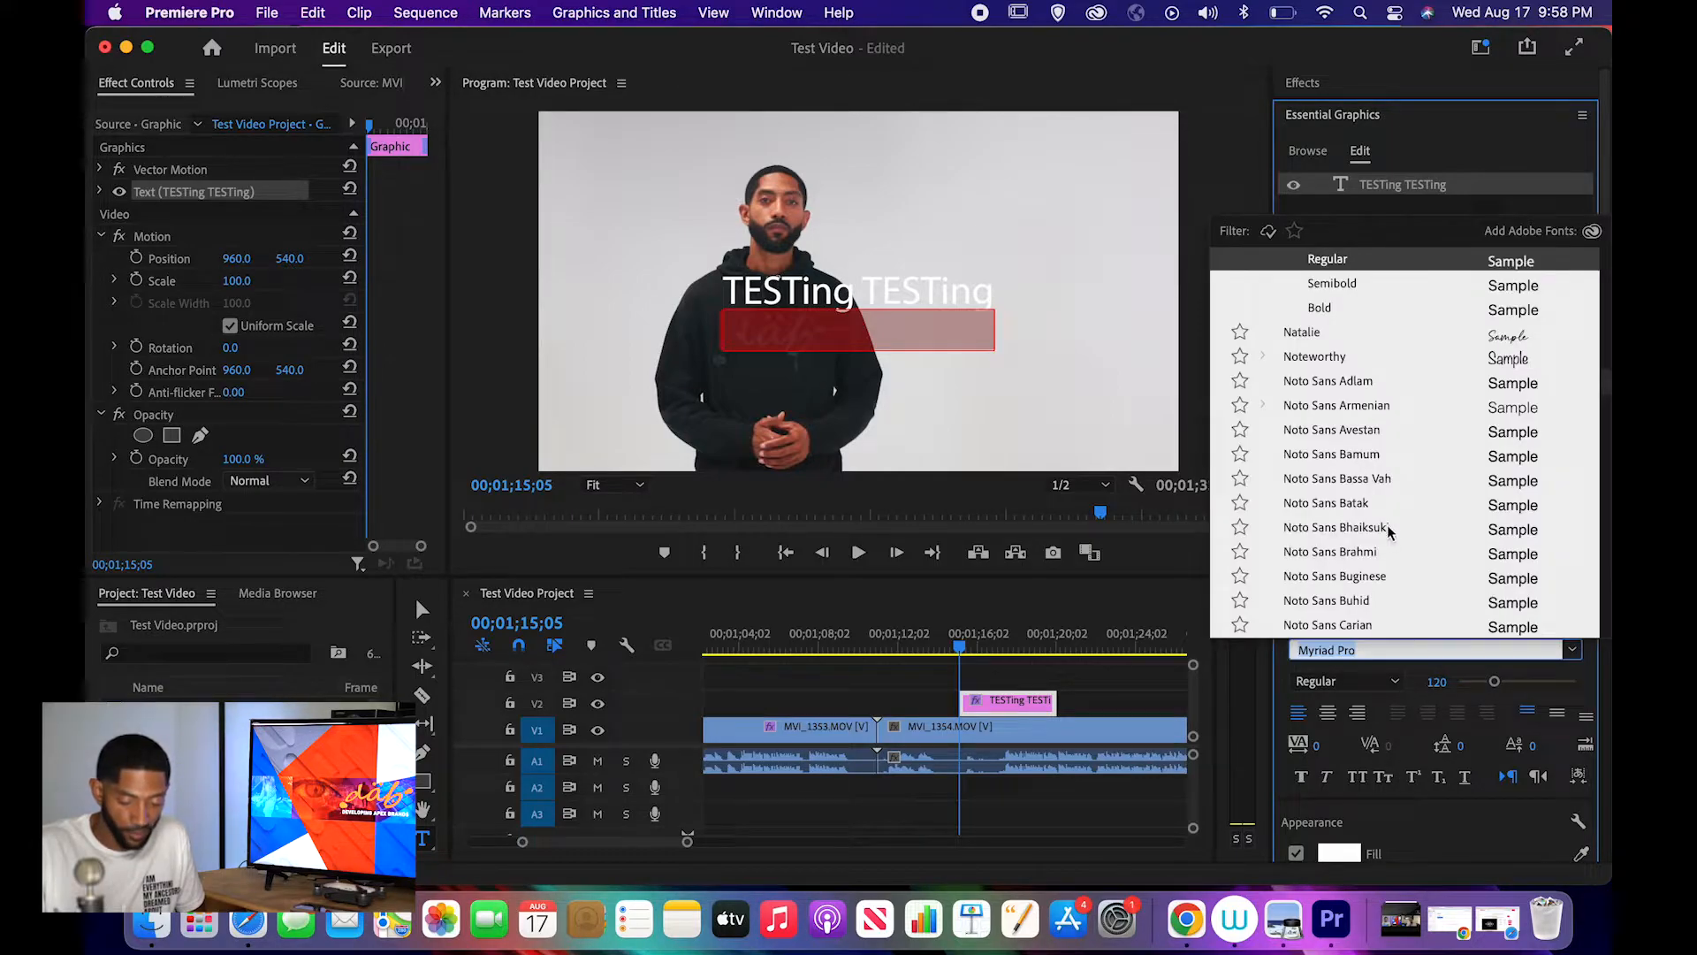
{"action": "scroll", "coordinate": [1361, 465], "scroll_direction": "up", "scroll_amount": 20}
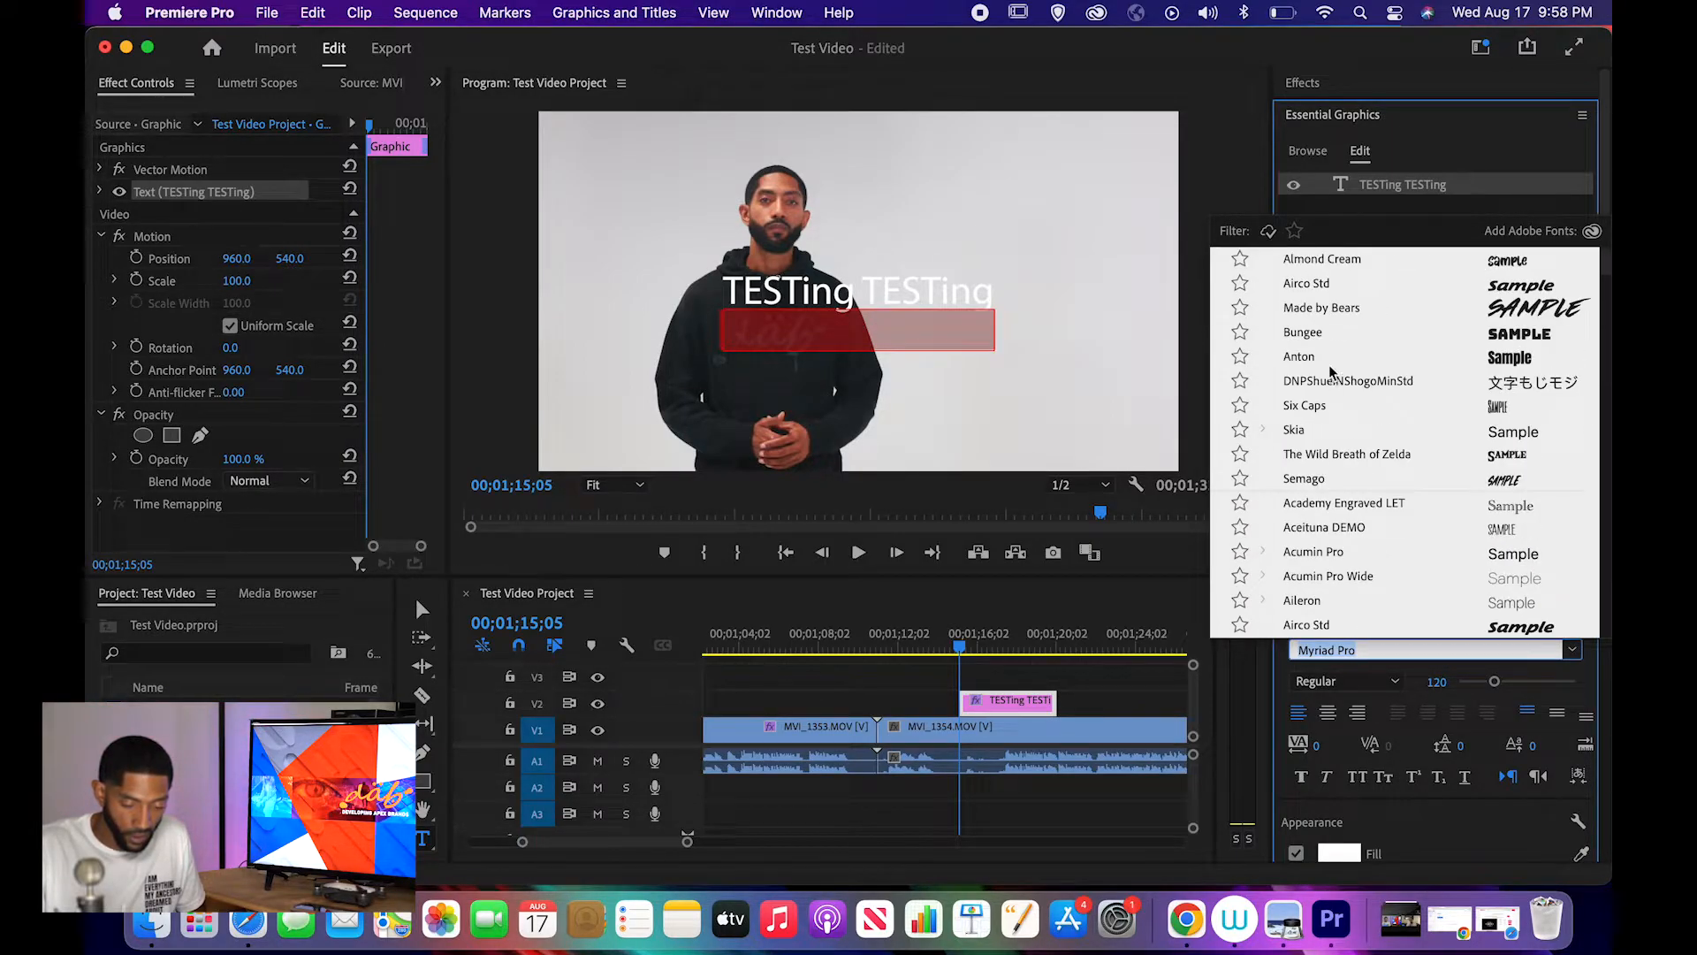
{"action": "left_click", "coordinate": [1341, 309]}
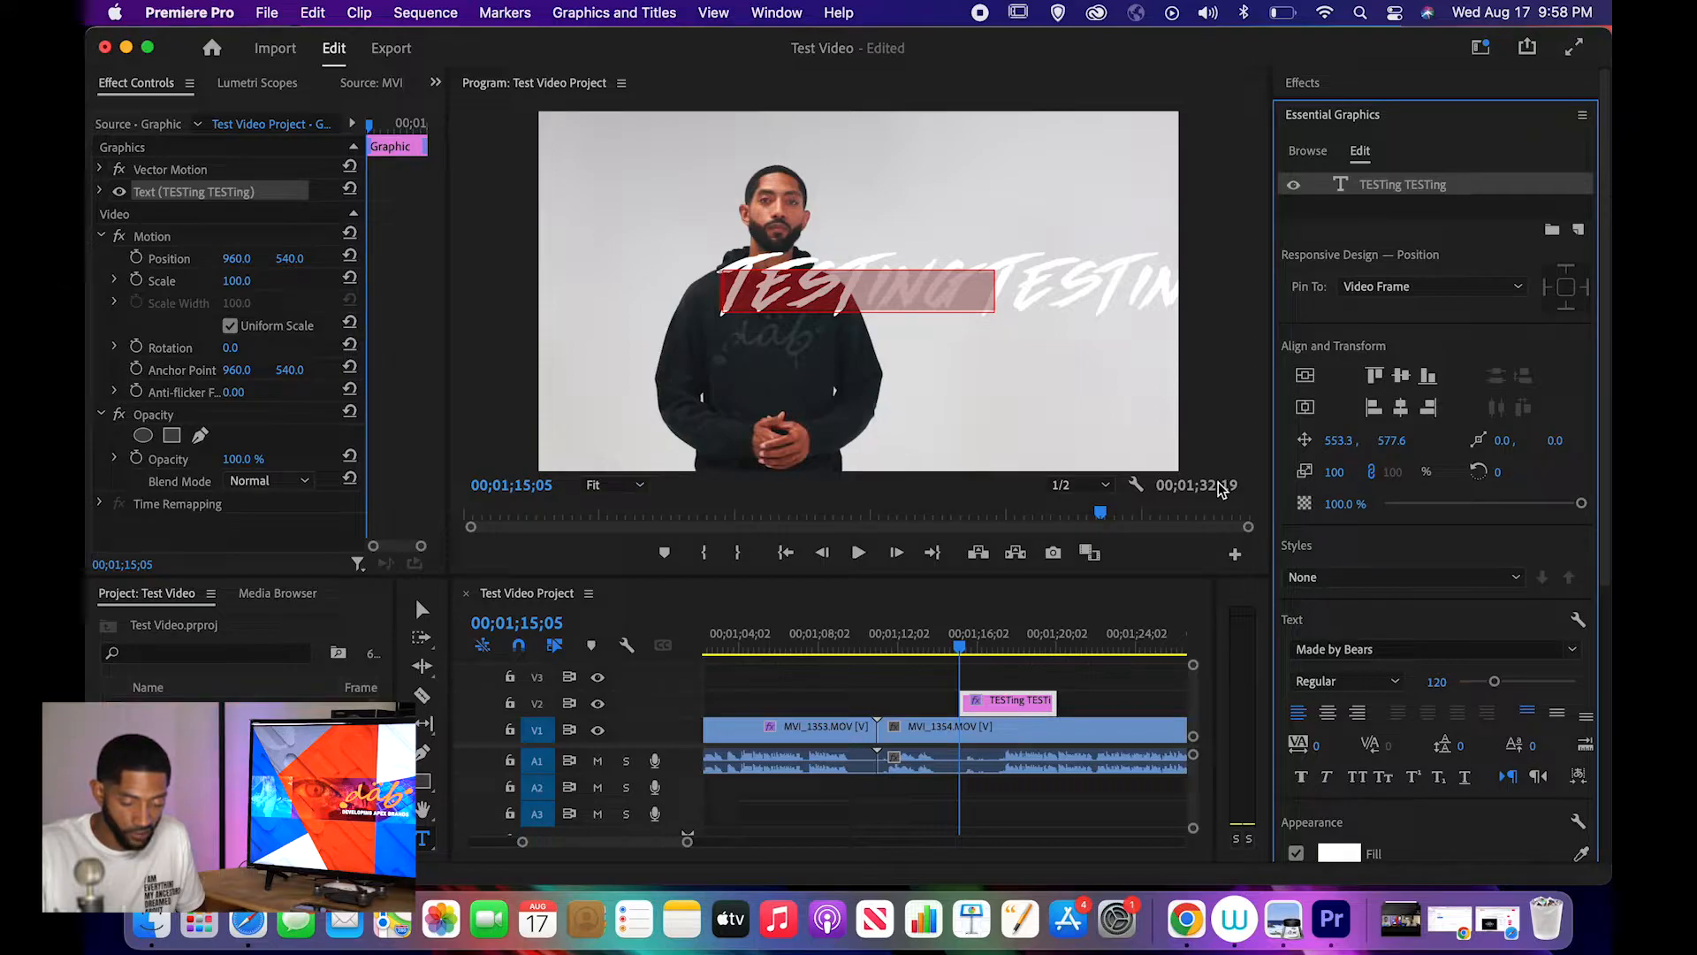
- Change the text's fill color to a solid dark red
{"action": "scroll", "coordinate": [1341, 566], "scroll_direction": "down", "scroll_amount": 6}
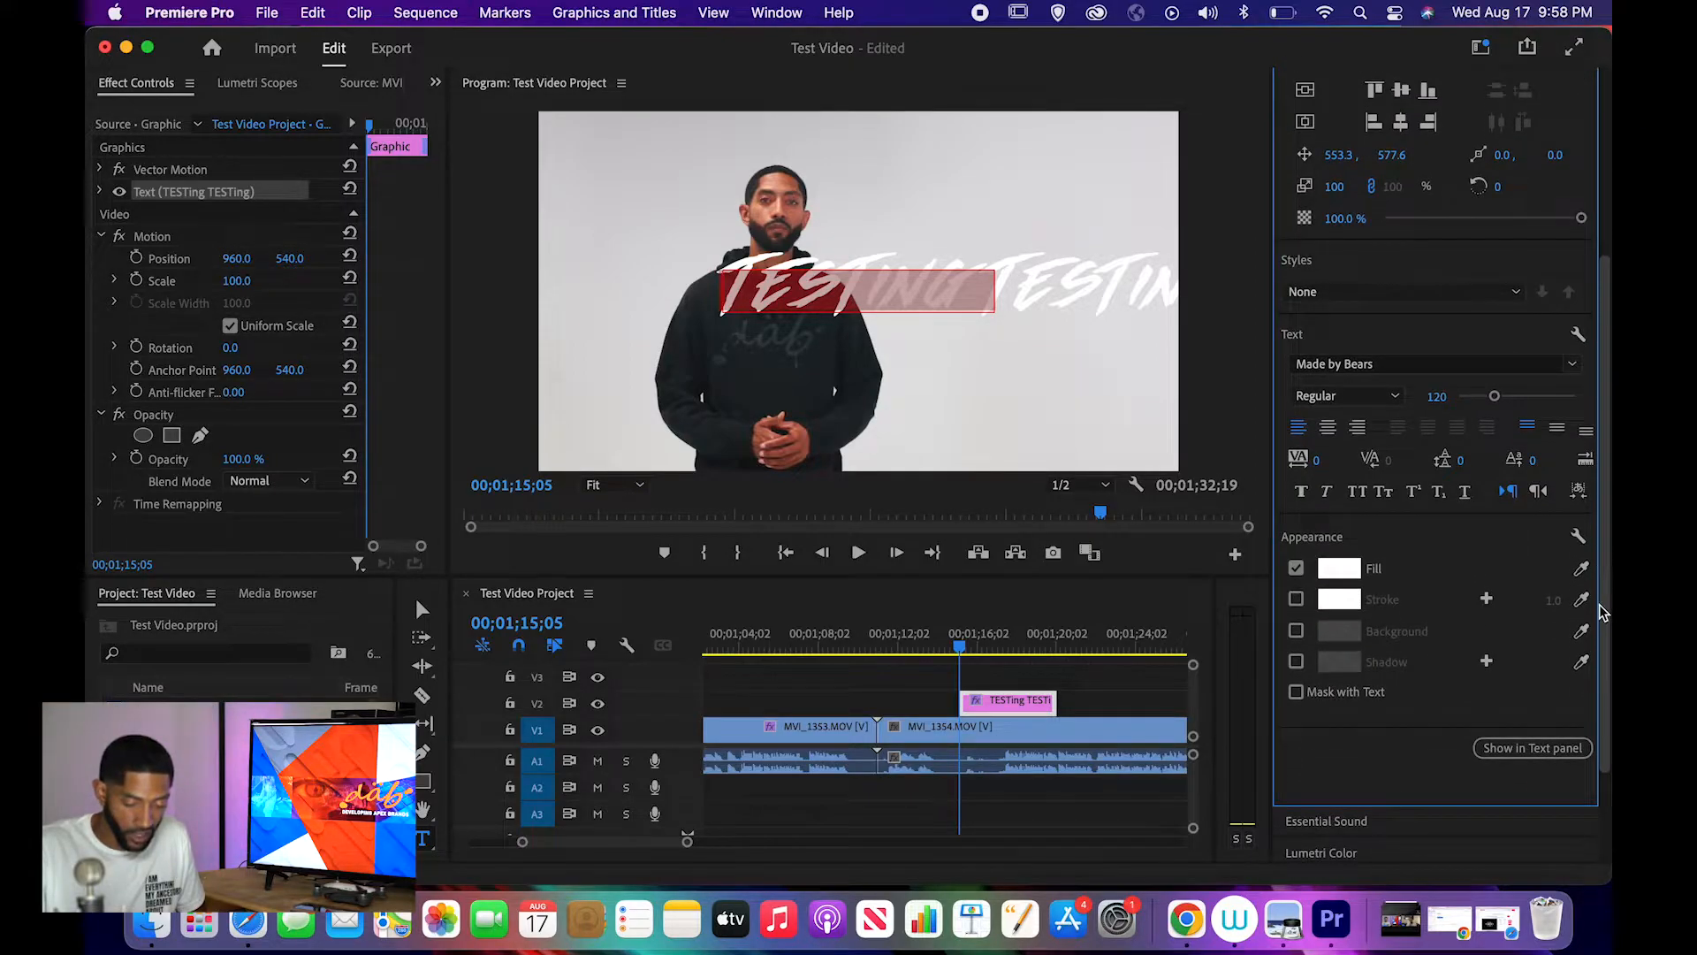
{"action": "left_click", "coordinate": [1339, 570]}
{"action": "left_click", "coordinate": [818, 527]}
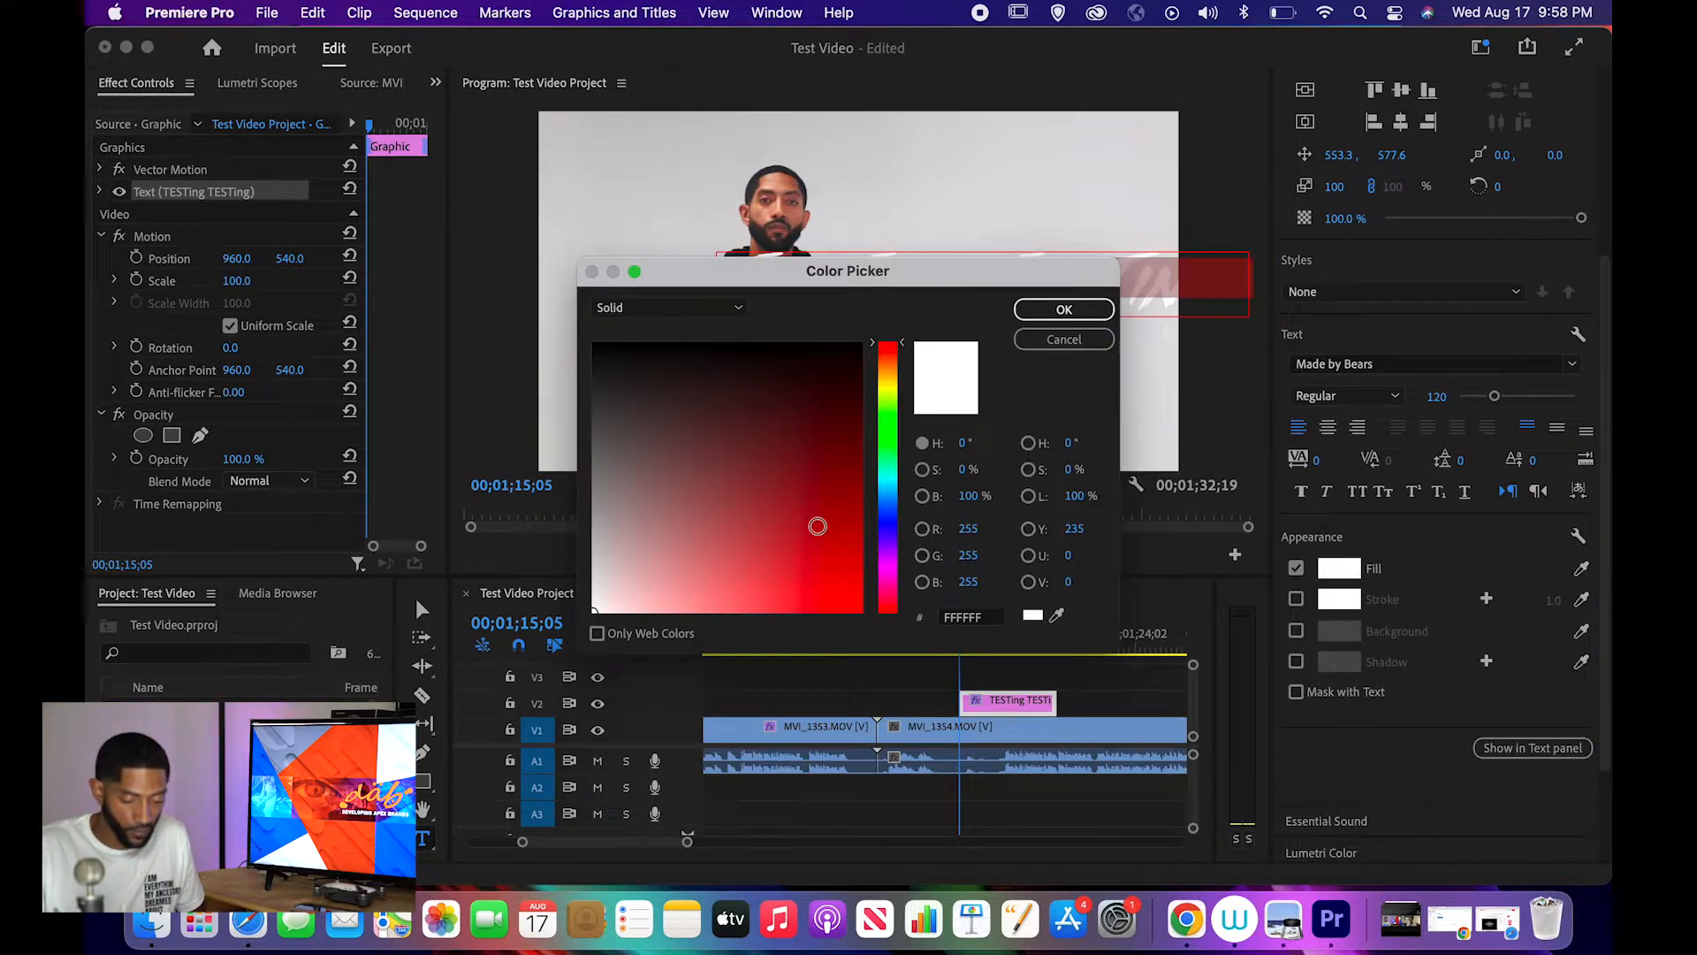
{"action": "left_click", "coordinate": [1030, 314]}
{"action": "left_click", "coordinate": [1353, 291]}
{"action": "left_click", "coordinate": [1327, 292]}
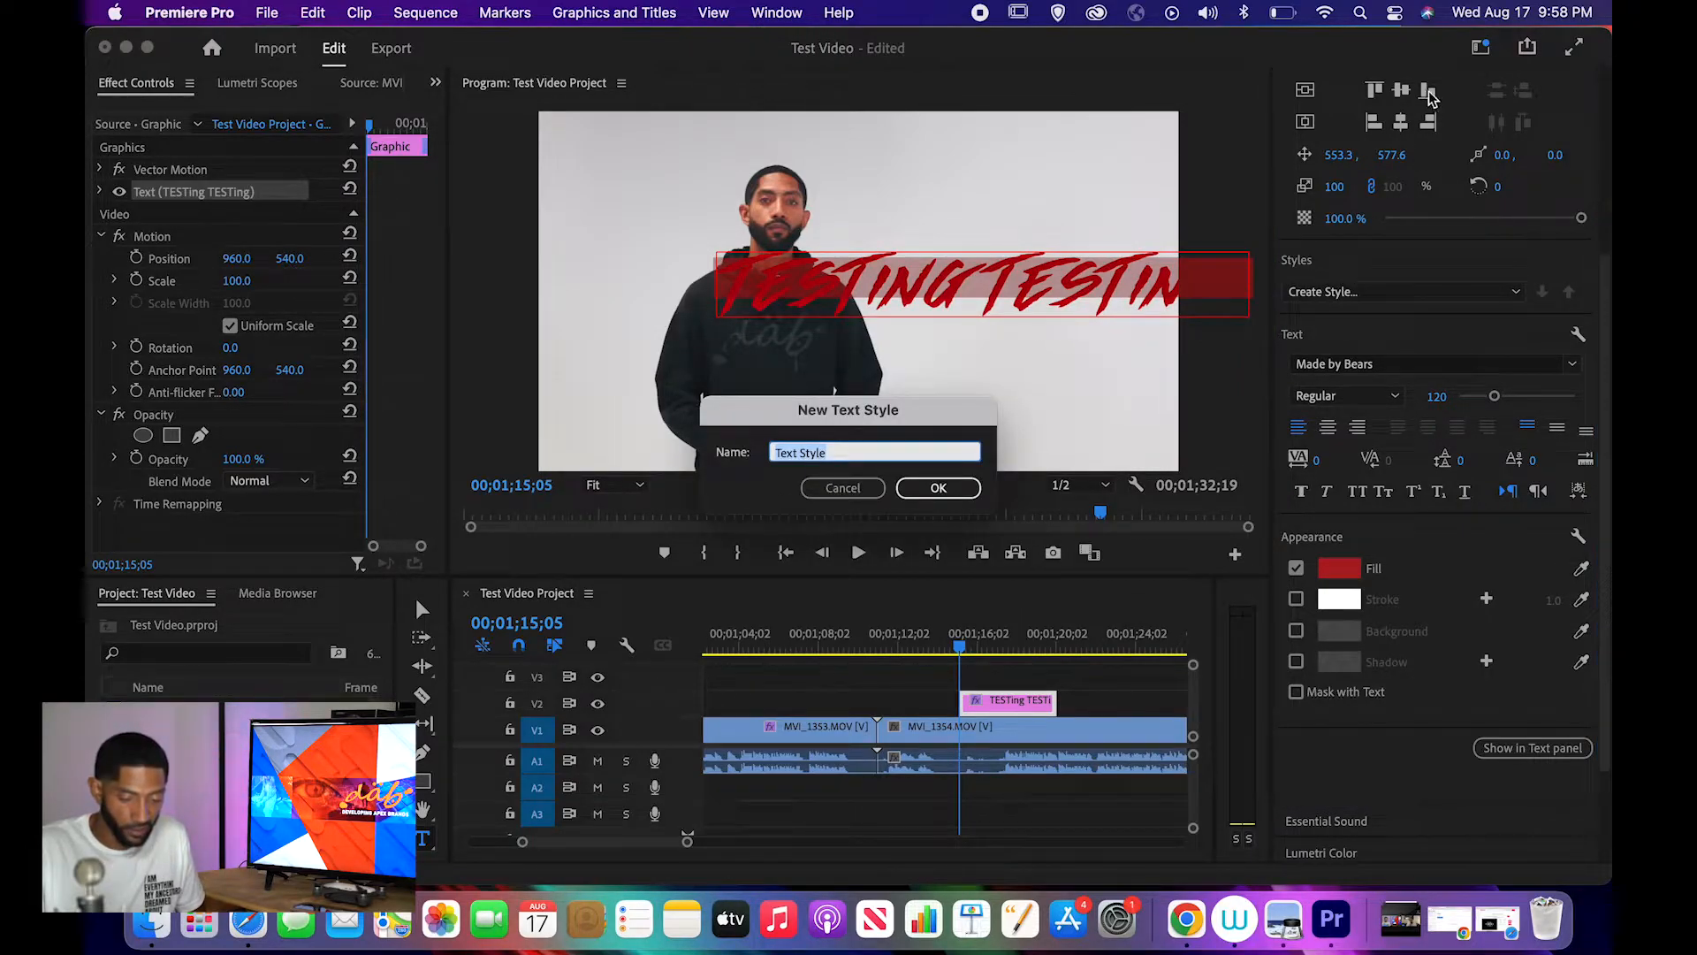
{"action": "left_click", "coordinate": [833, 487]}
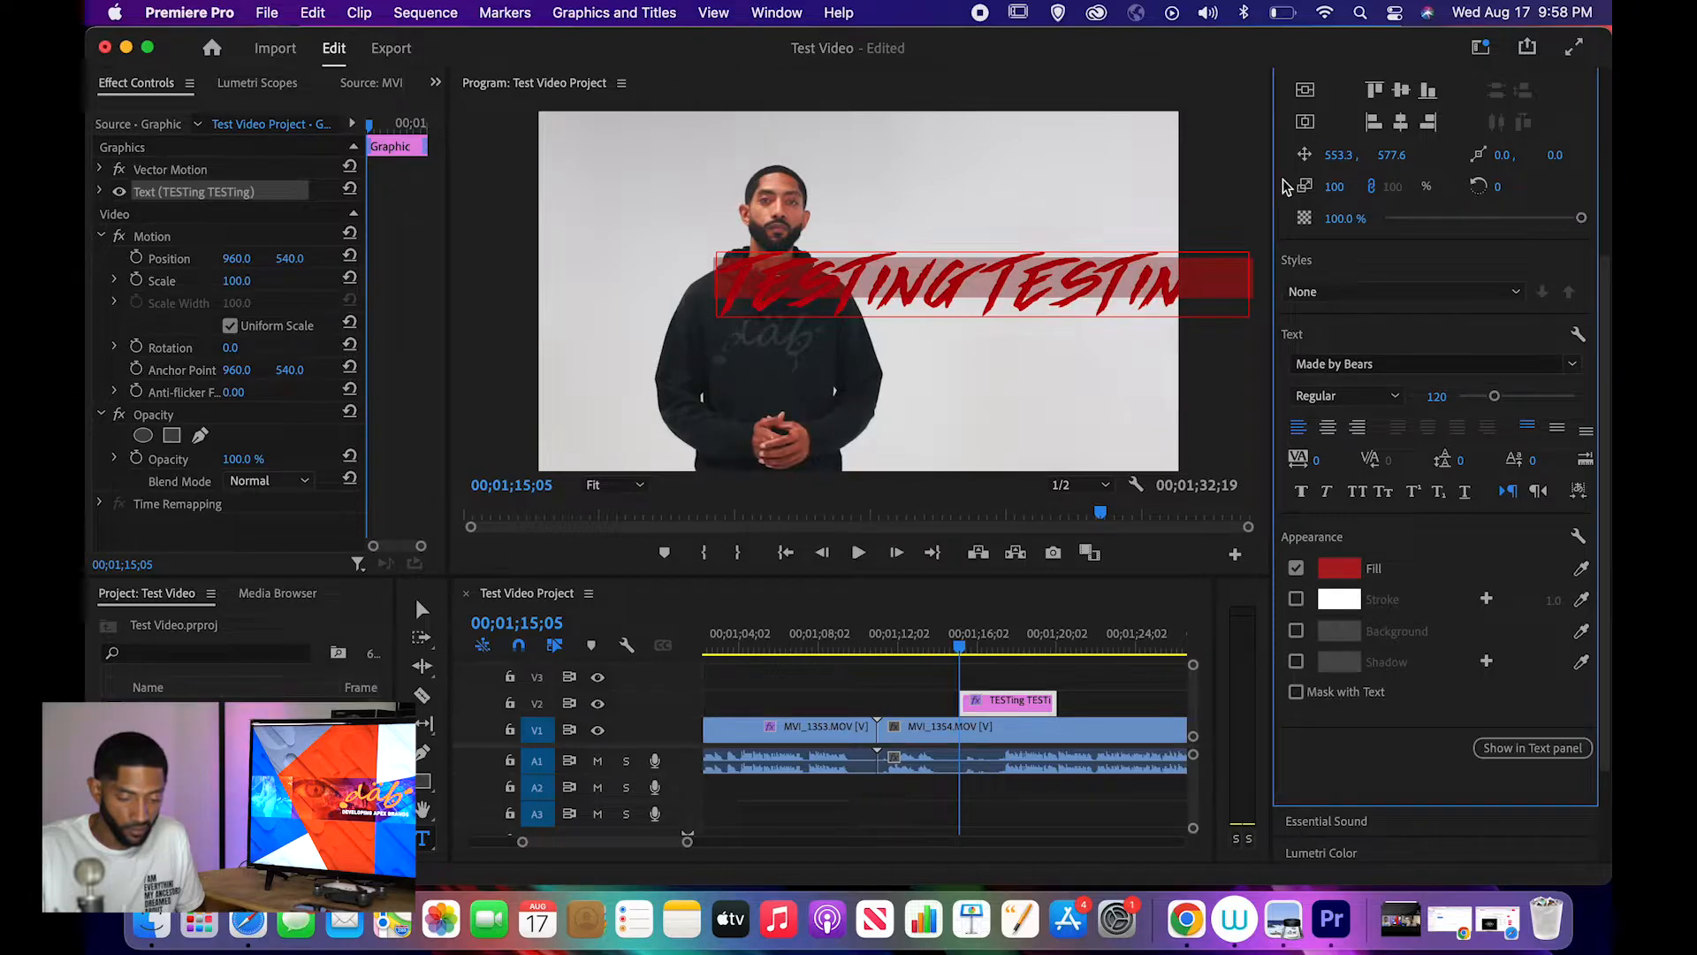
- Center the restyled text horizontally in the frame again and play the sequence from 00;01;15;05 to review it
{"action": "left_click", "coordinate": [1401, 122]}
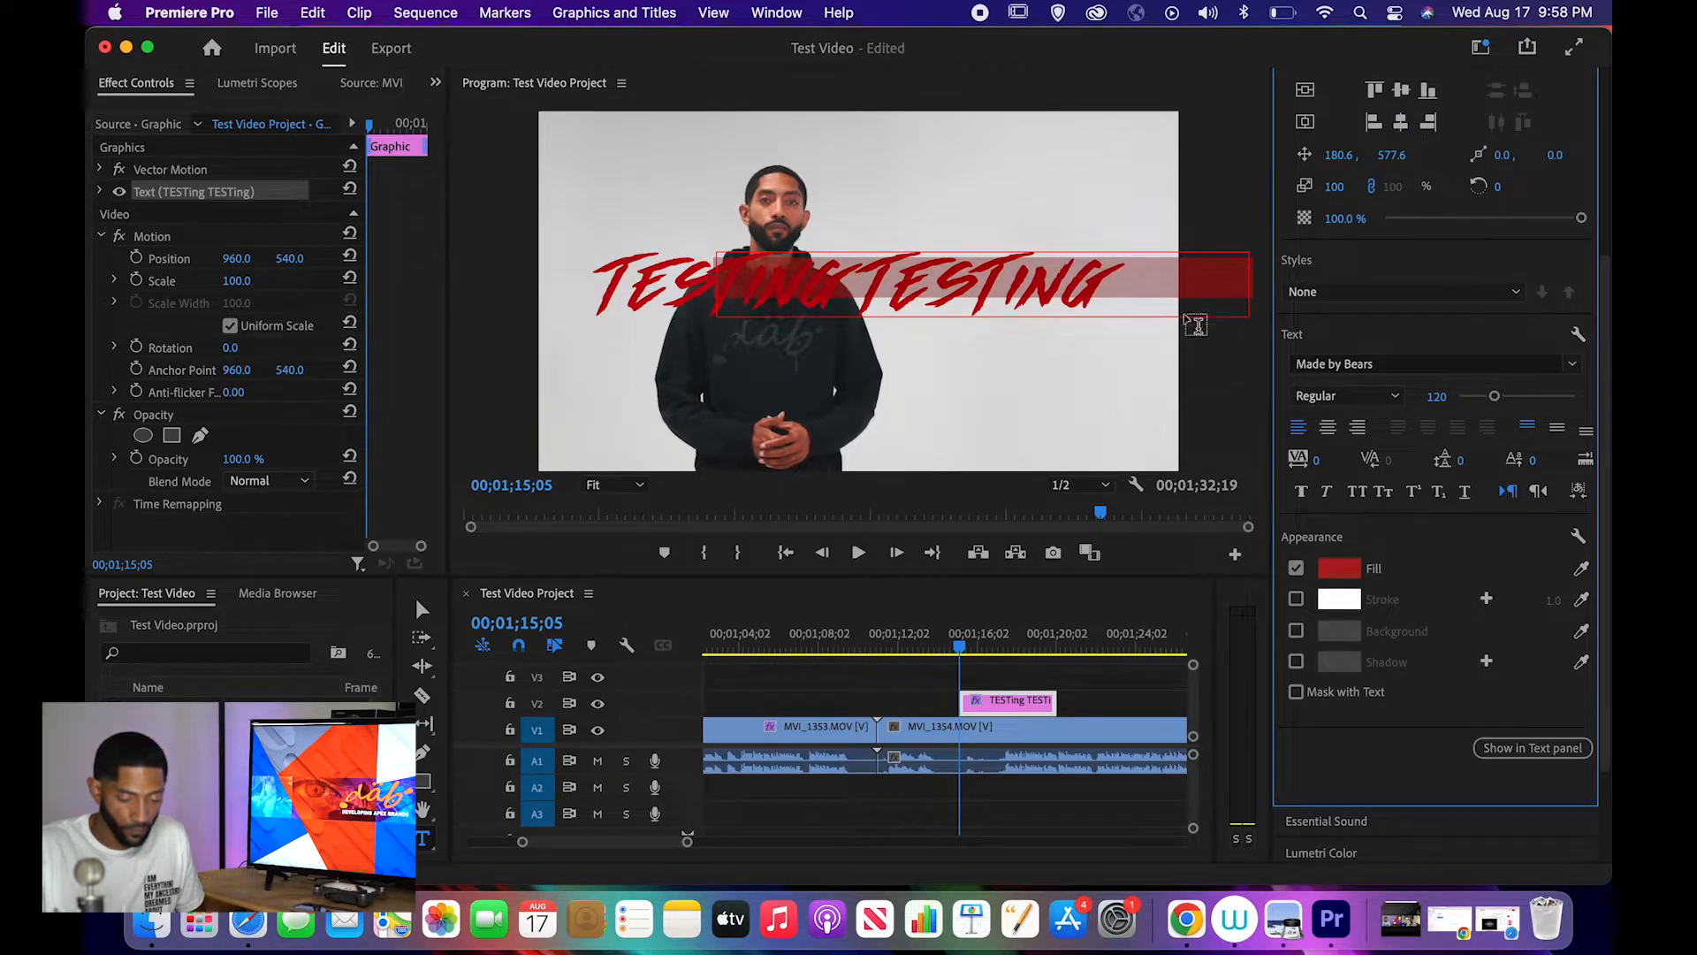
{"action": "left_click", "coordinate": [1015, 604]}
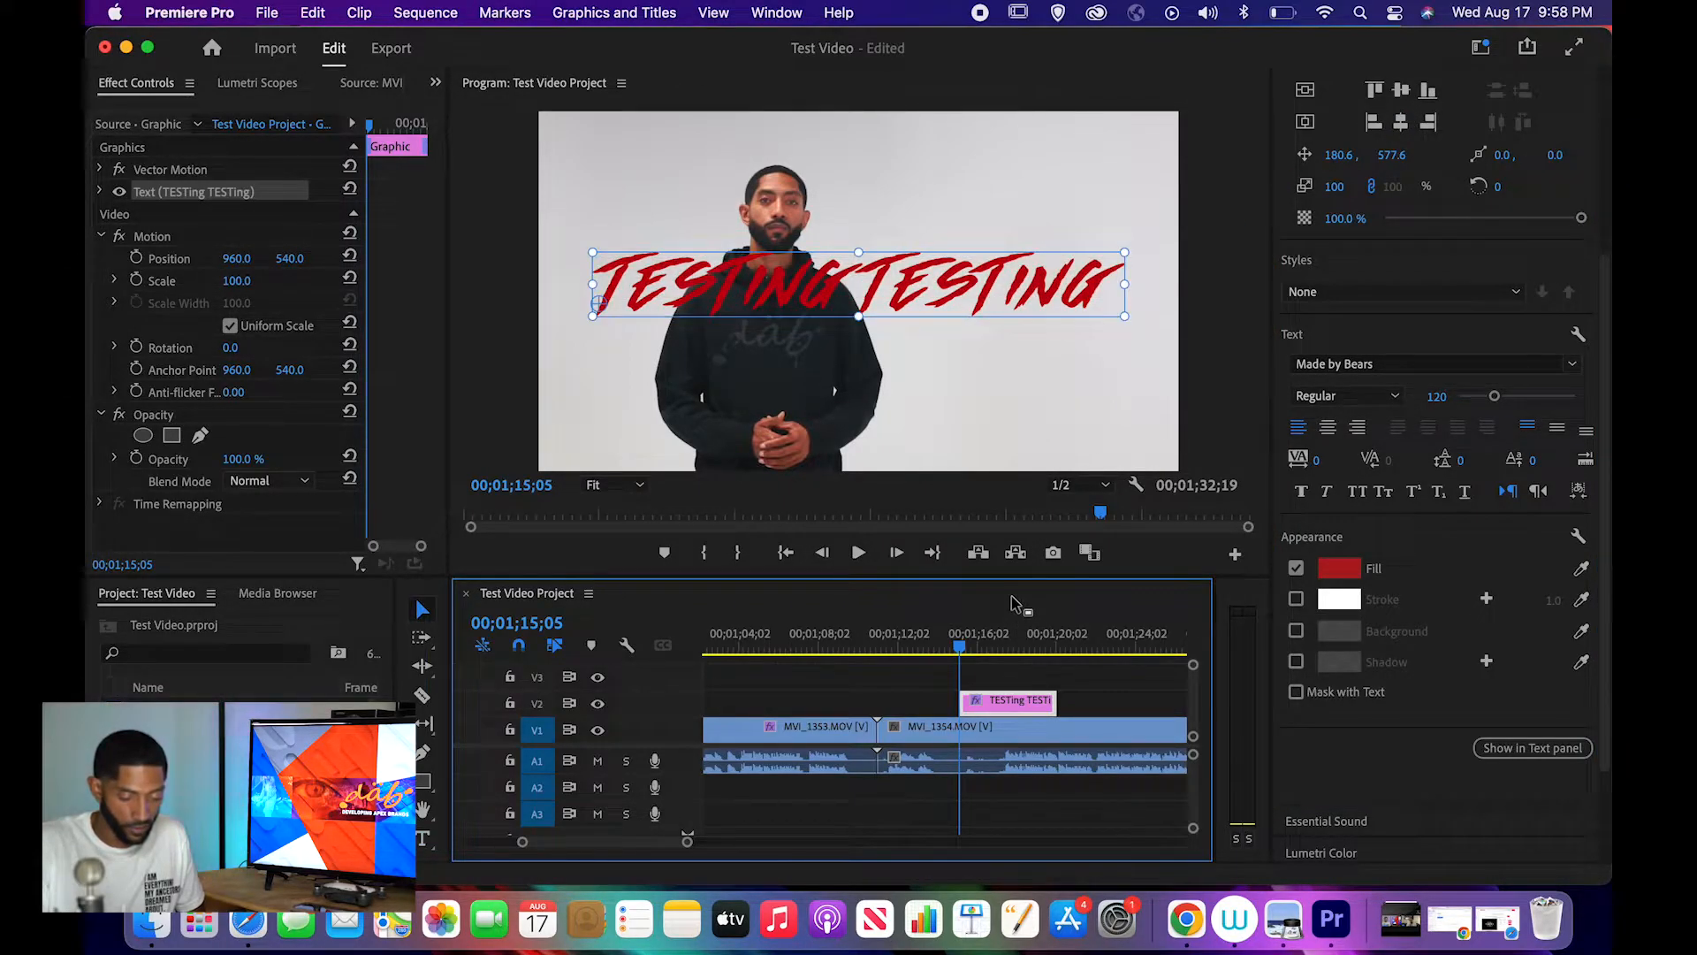
{"action": "key", "text": "space"}
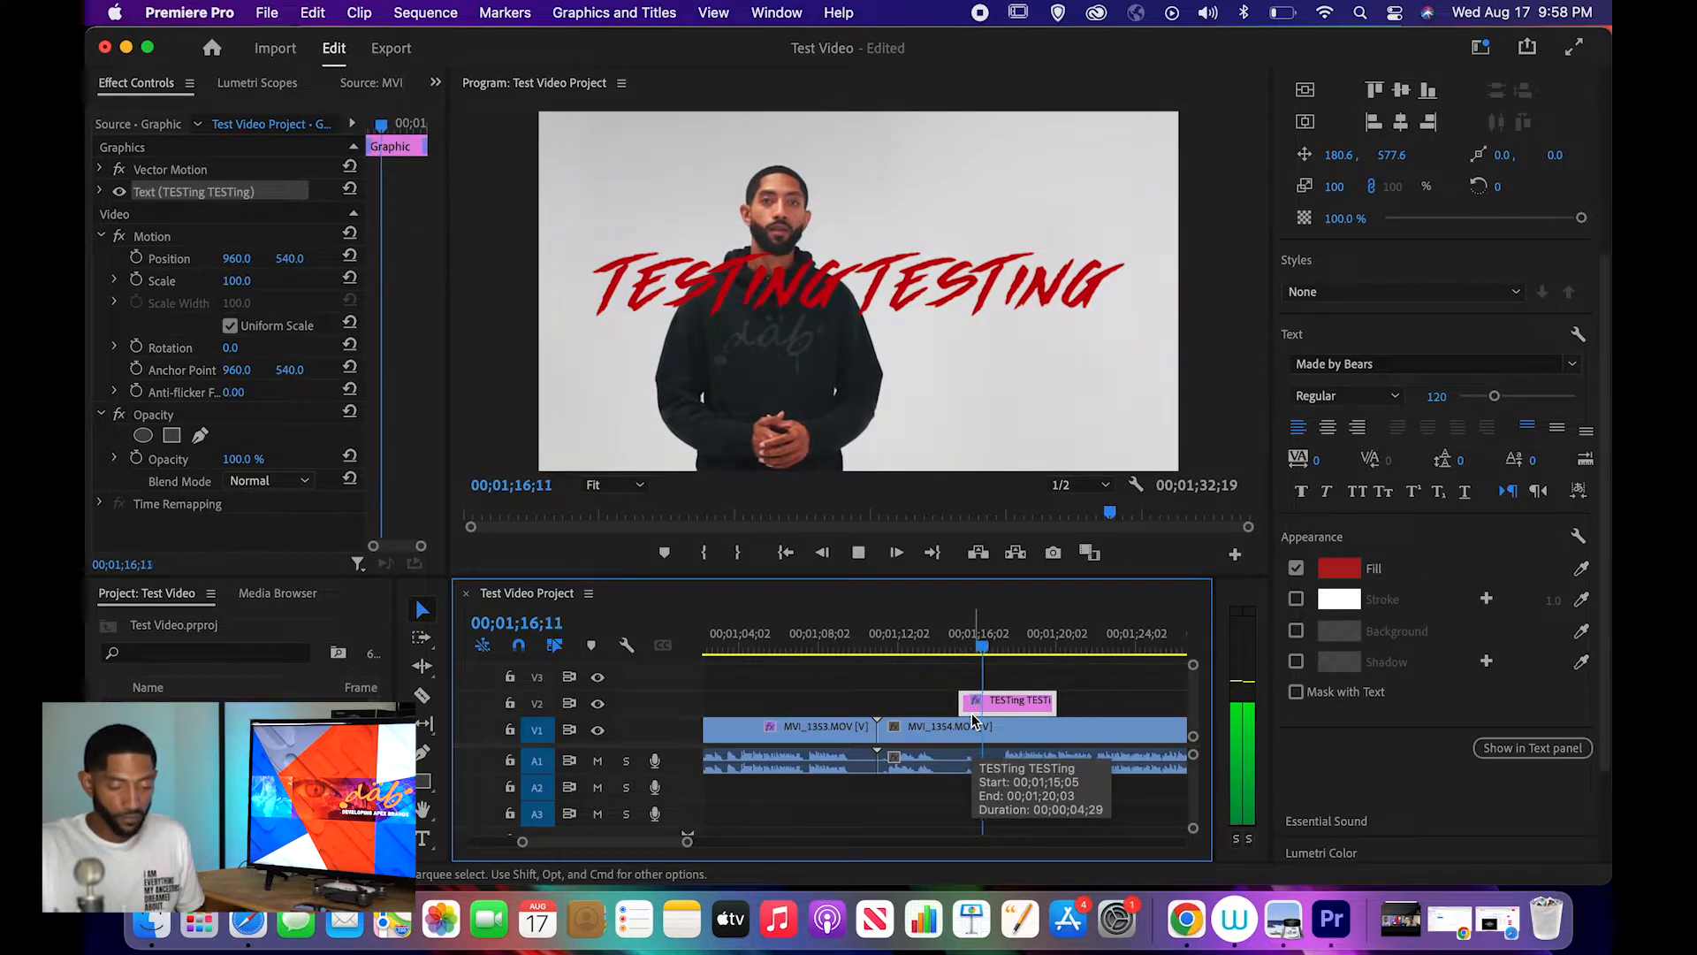
- Stop playback and undo the text edits until the title graphic is removed from the sequence
{"action": "key", "text": "space"}
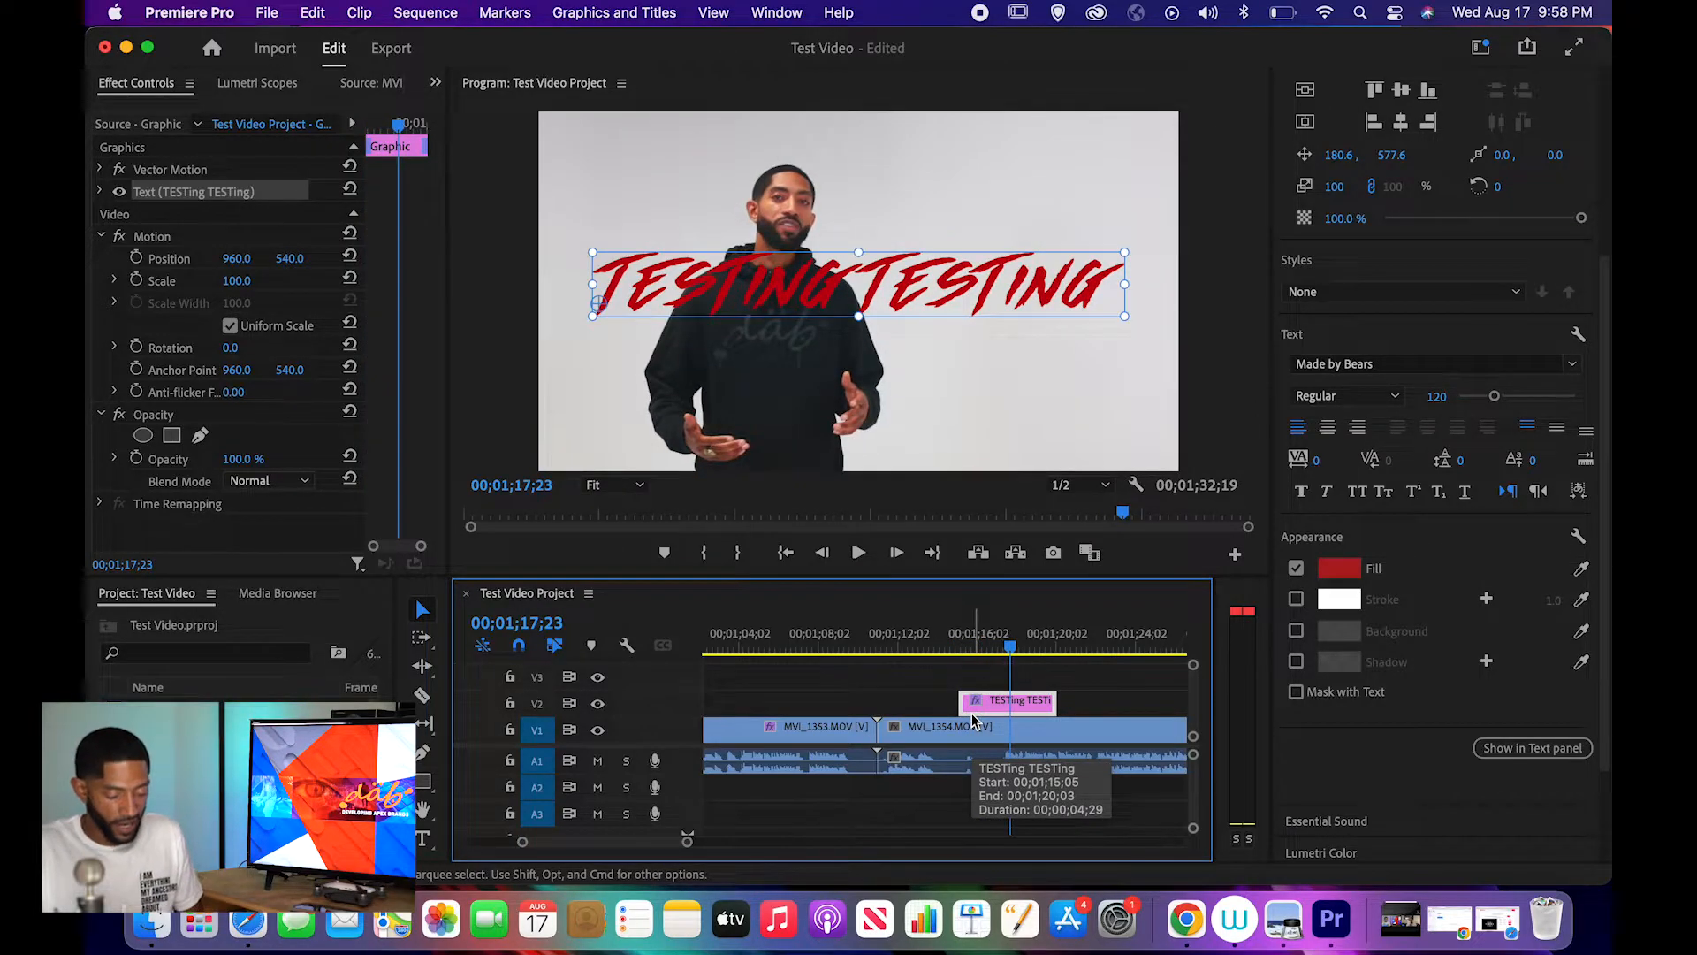
{"action": "key", "text": "super+z"}
{"action": "key", "text": "super+z"}
{"action": "key", "text": "super+z"}
{"action": "key", "text": "super+z"}
{"action": "key", "text": "super+z"}
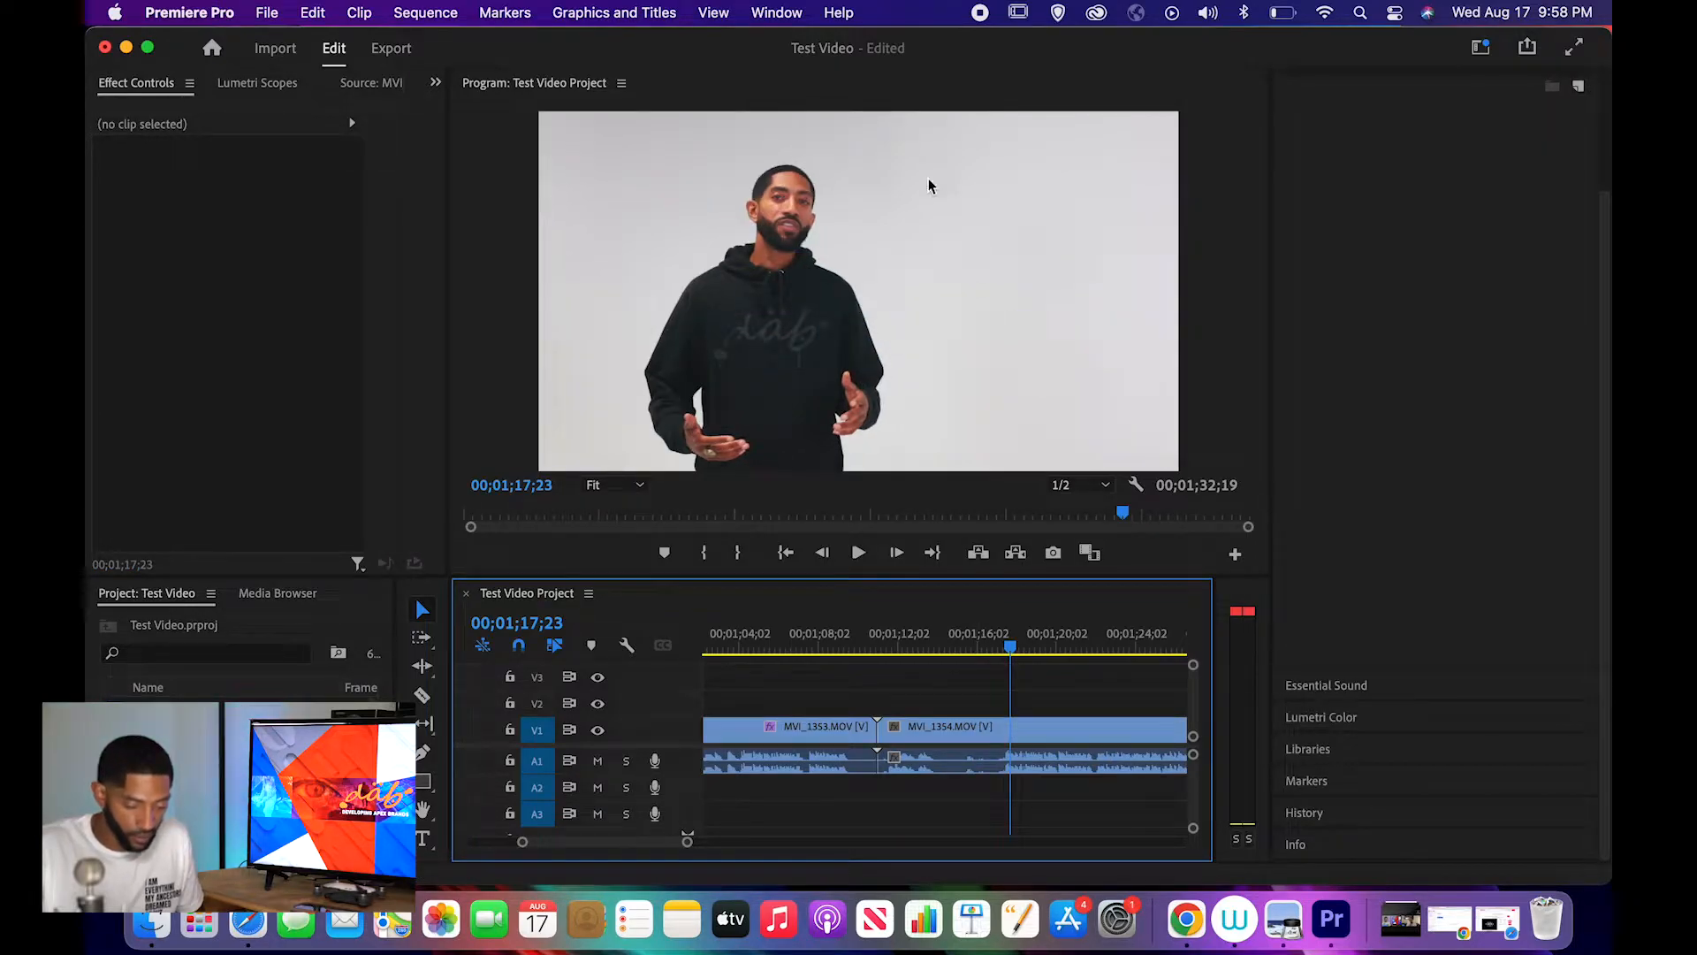
- Select the MVI_1354.MOV clip in the sequence and look at its audio type options in Essential Sound
{"action": "left_click", "coordinate": [1050, 730]}
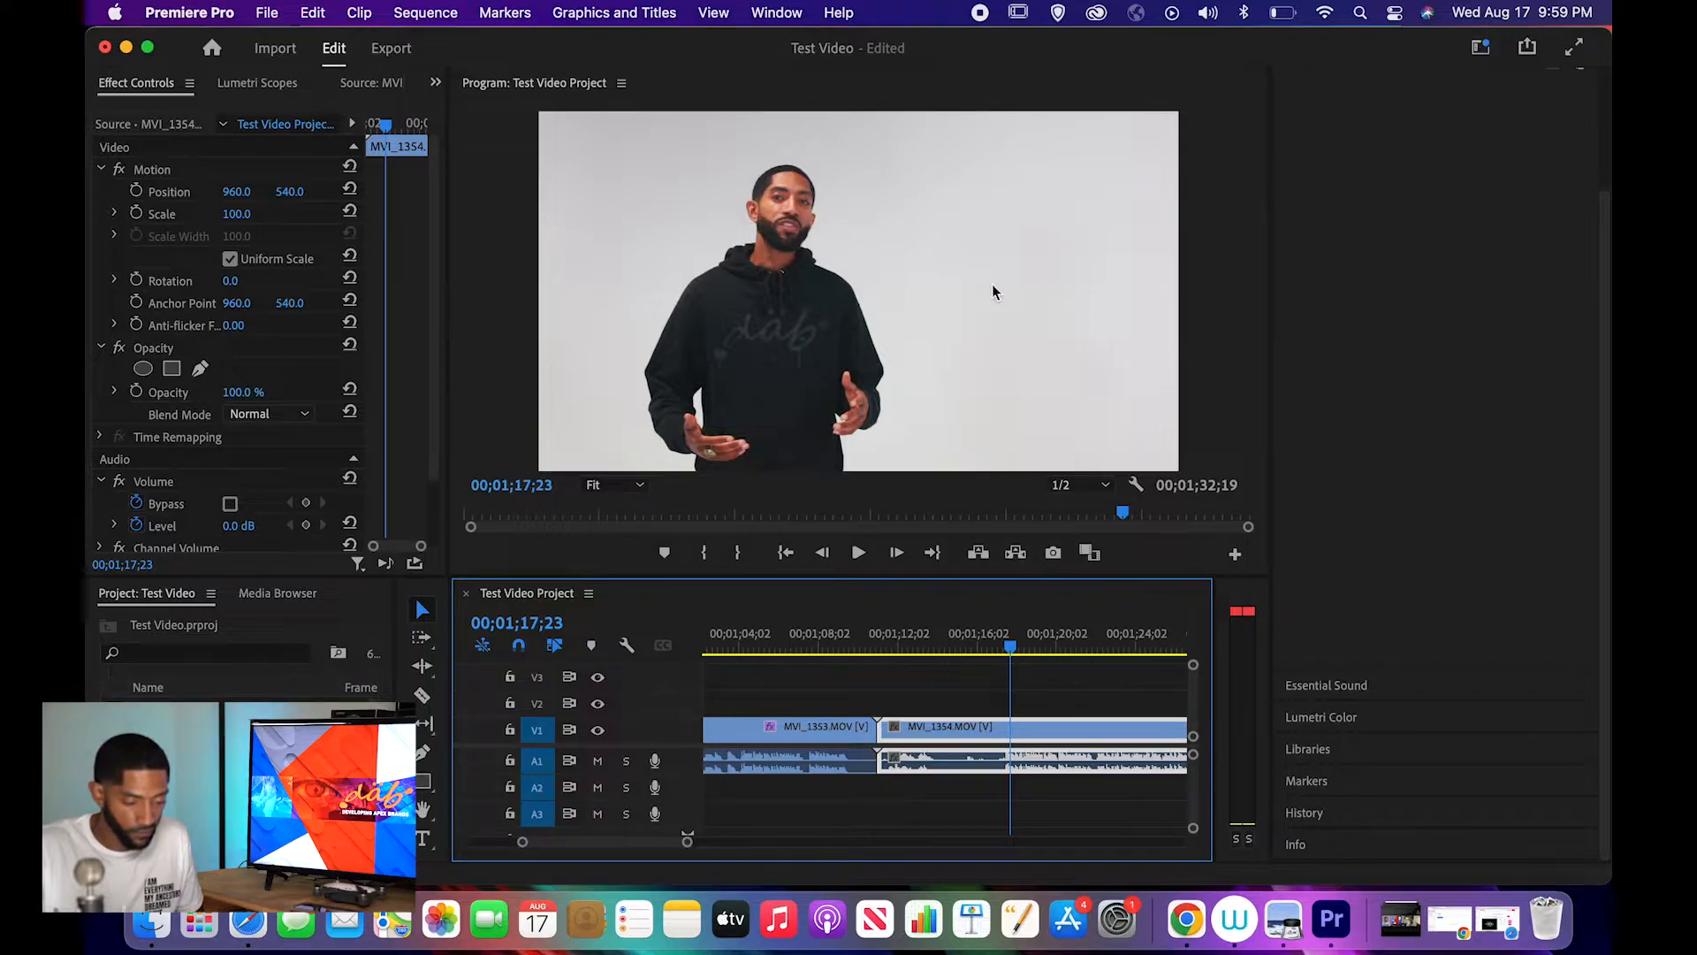
{"action": "left_click", "coordinate": [1483, 50]}
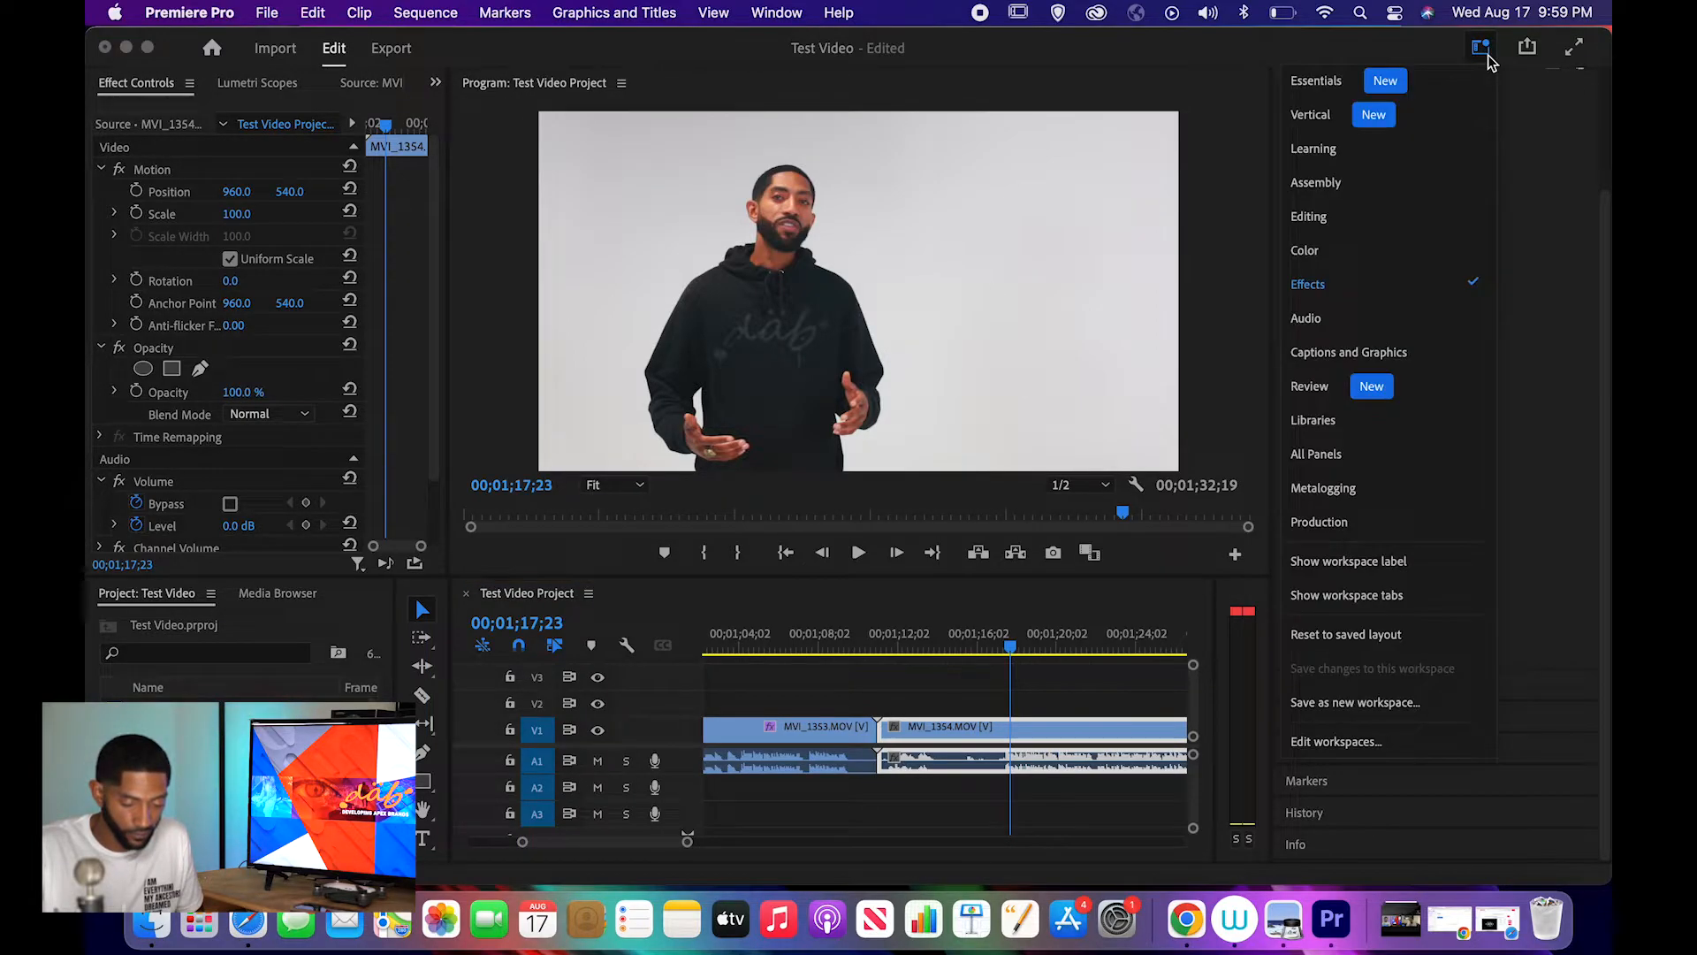
{"action": "left_click", "coordinate": [1487, 56]}
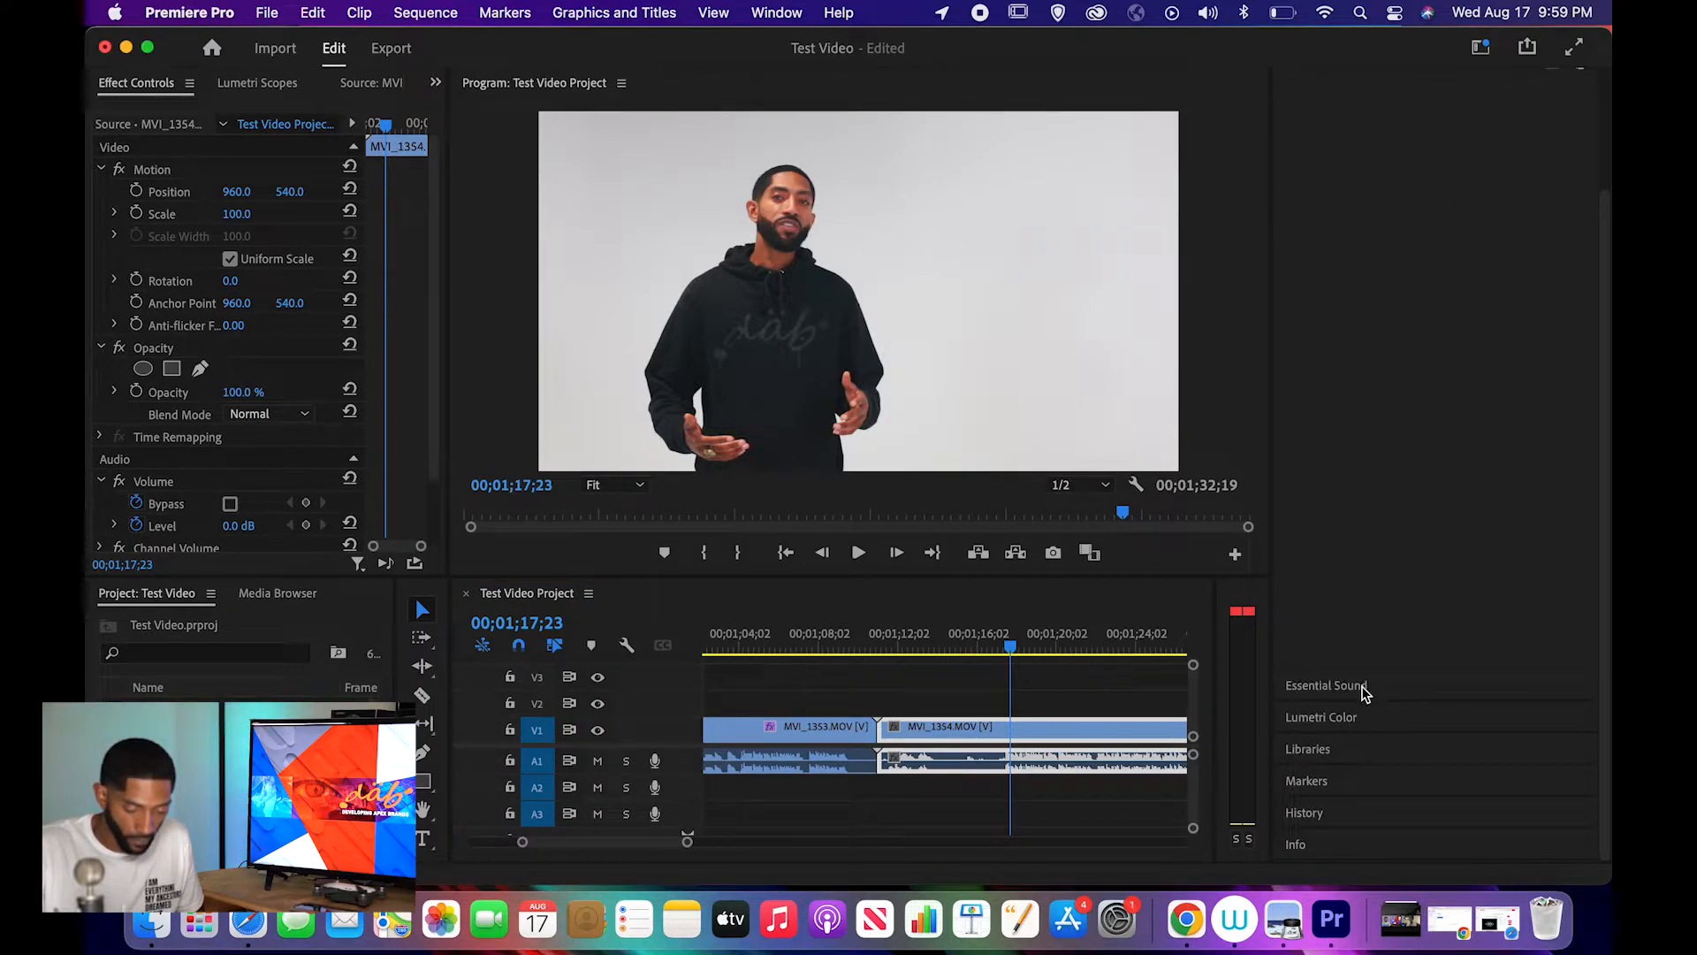
{"action": "left_click", "coordinate": [1365, 687]}
{"action": "left_click", "coordinate": [1342, 146]}
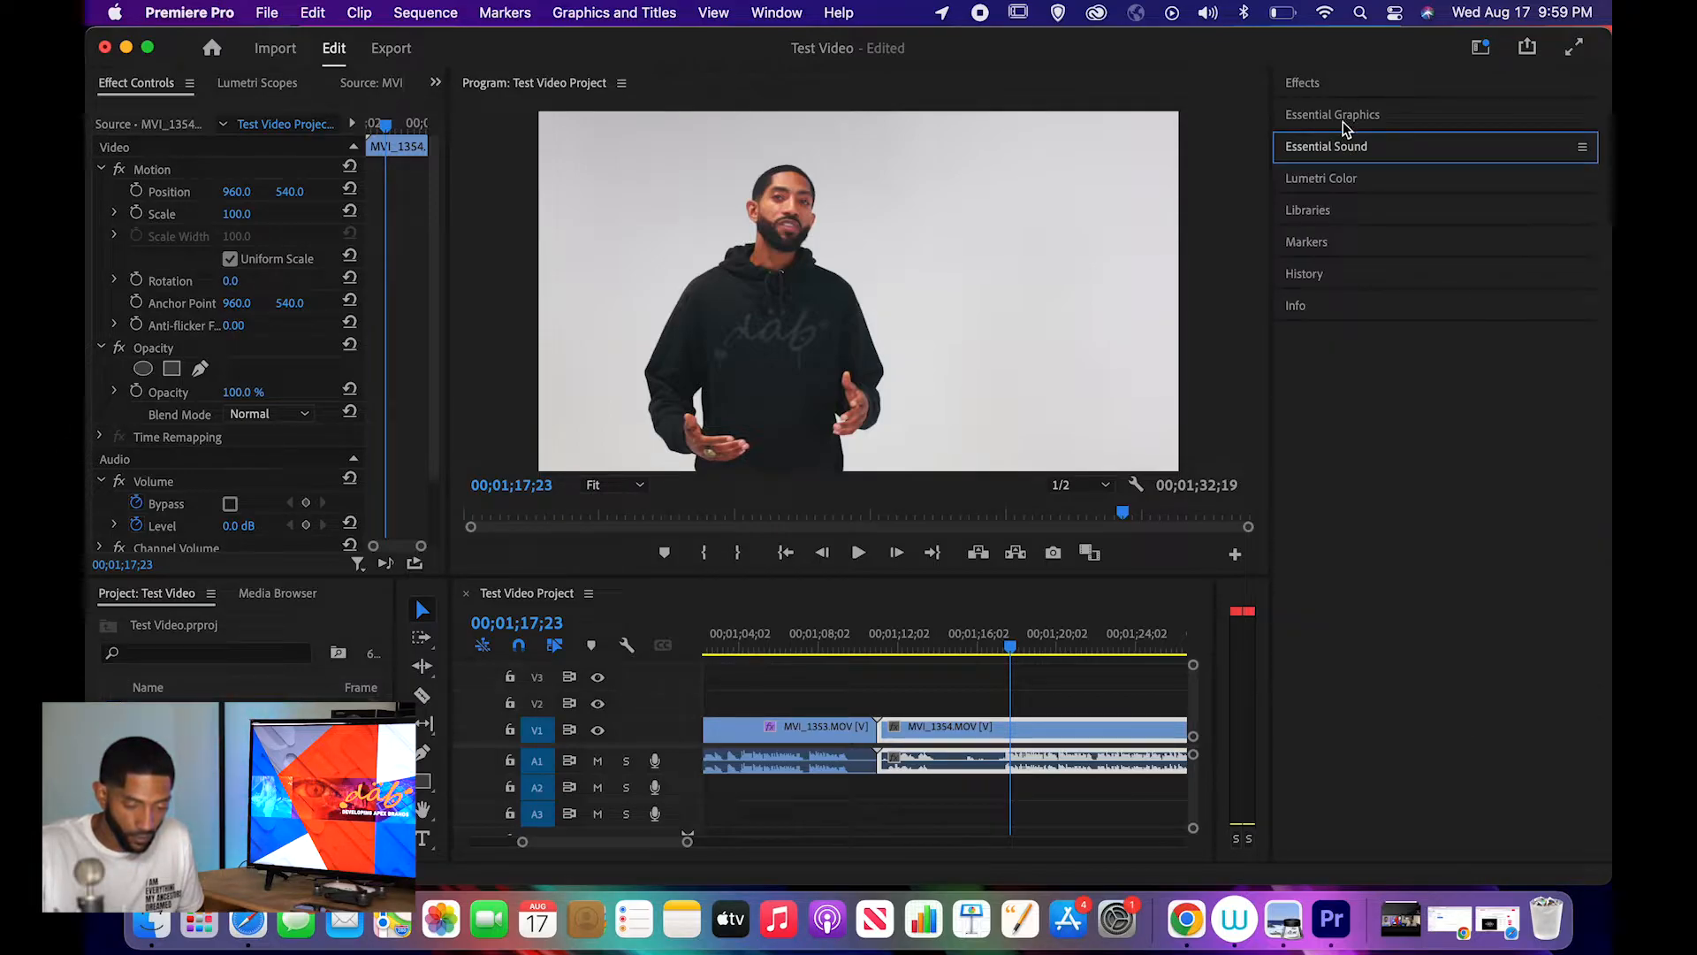
{"action": "left_click", "coordinate": [1344, 151]}
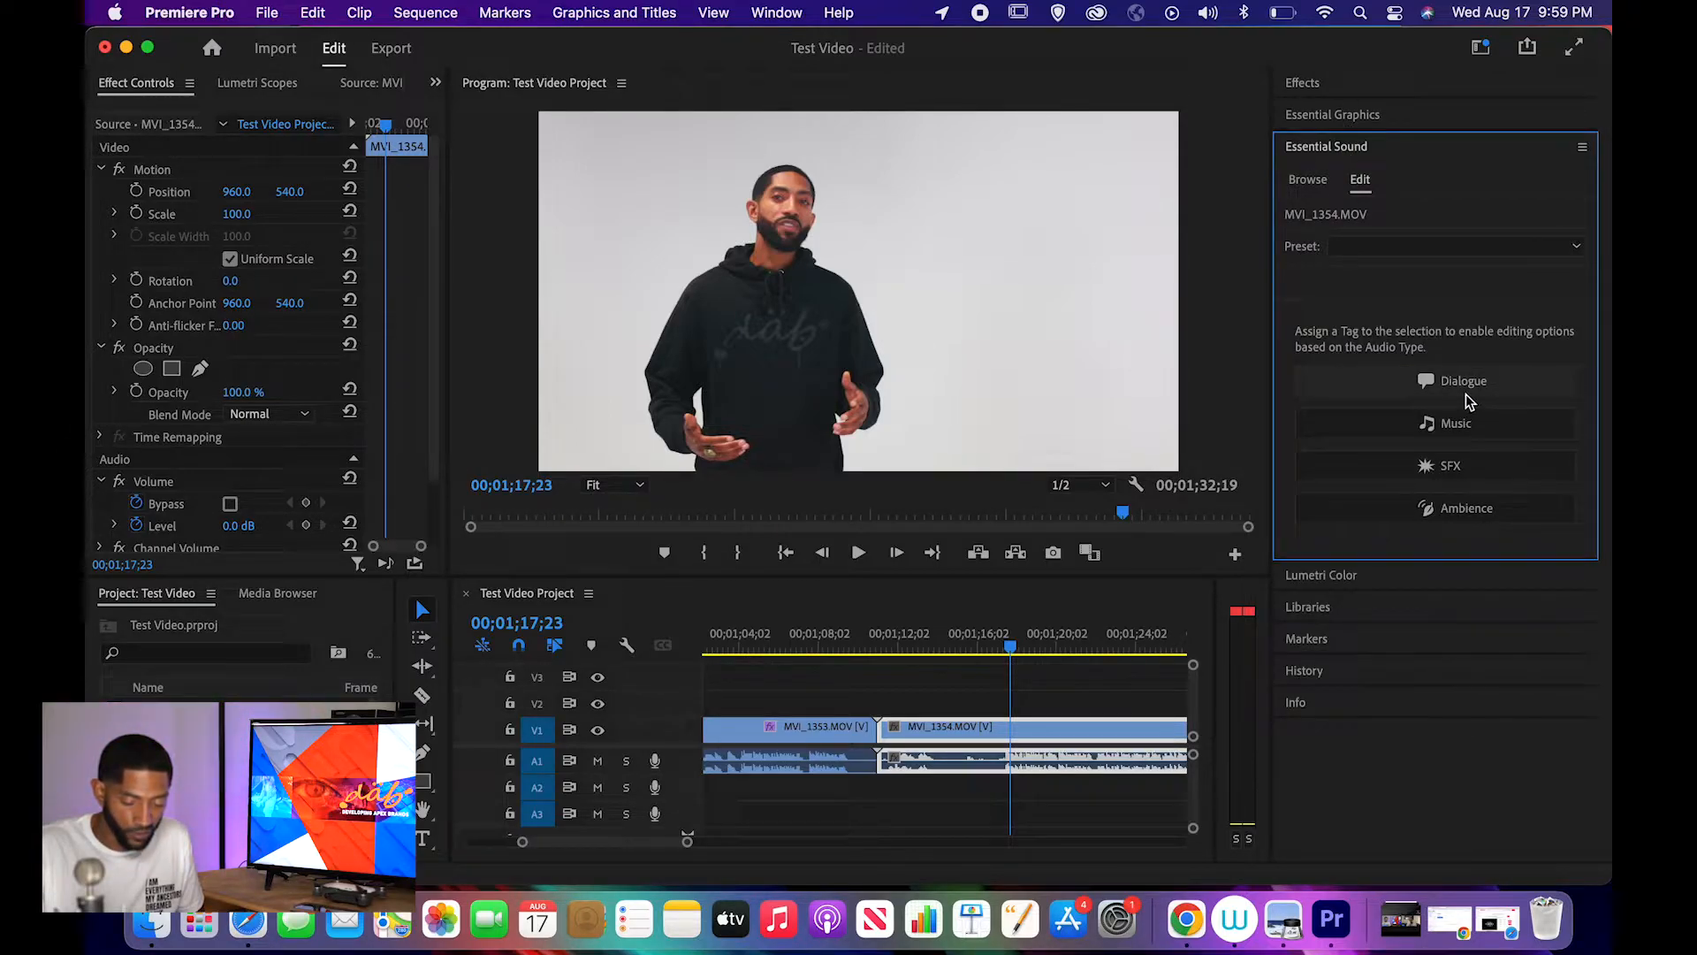
{"action": "left_click", "coordinate": [1326, 152]}
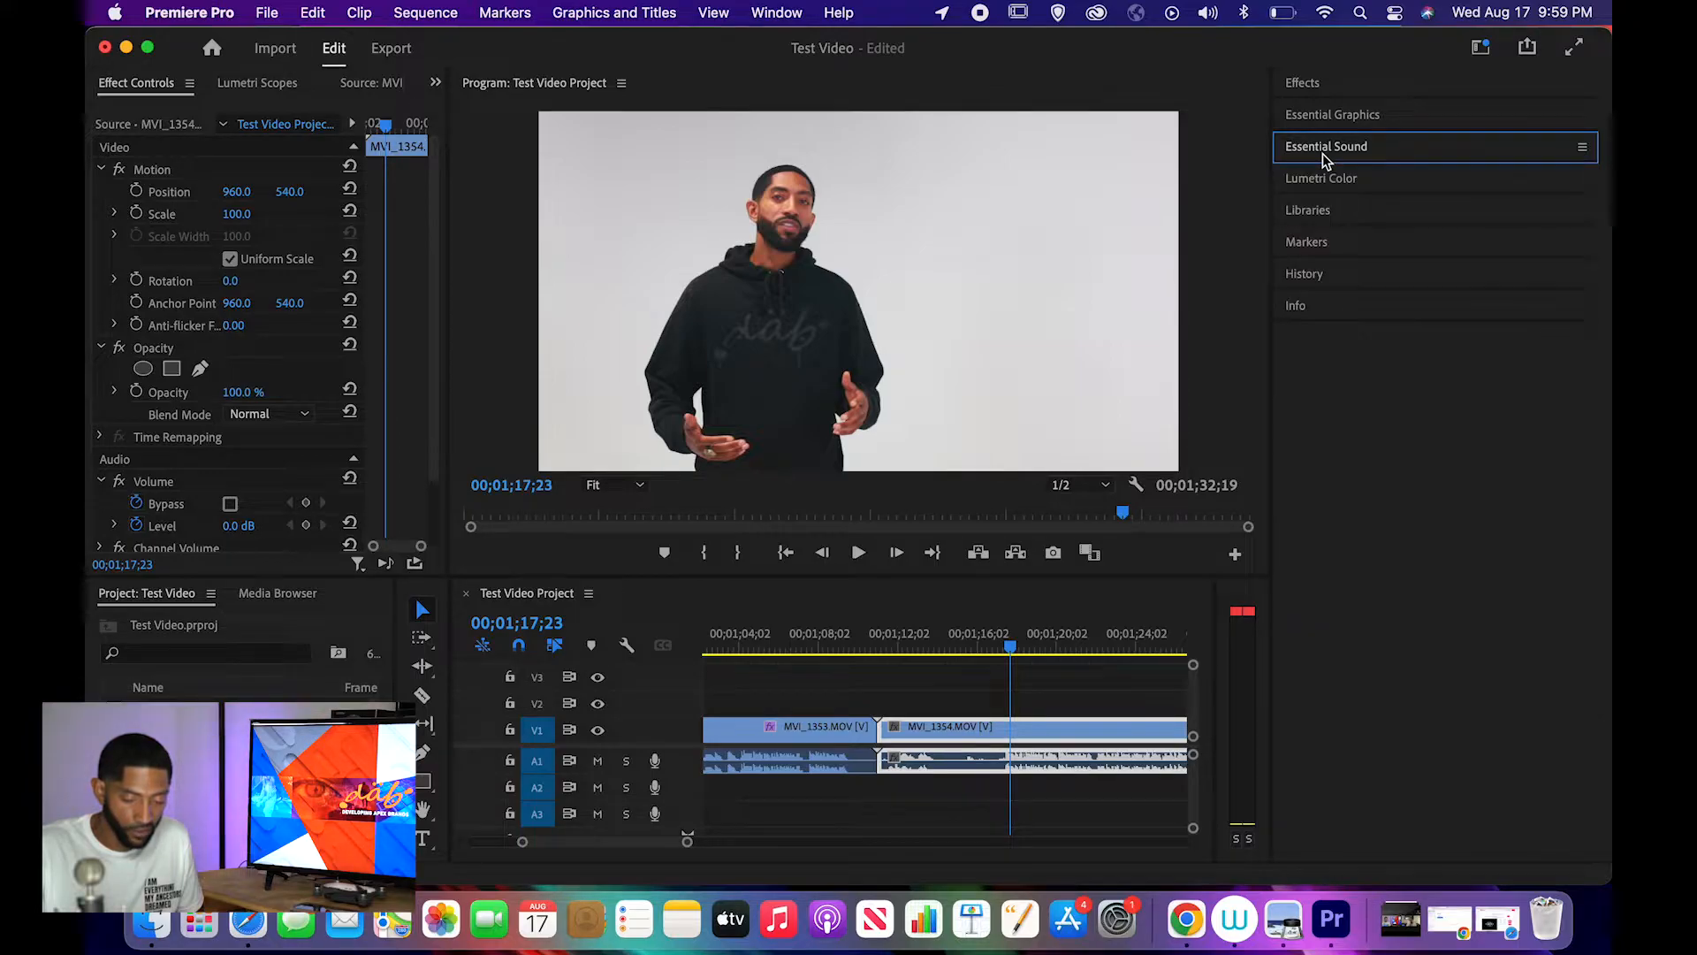
- Switch to the Audio workspace and tag the MVI_1354.MOV clip's audio as Dialogue
{"action": "left_click", "coordinate": [1483, 51]}
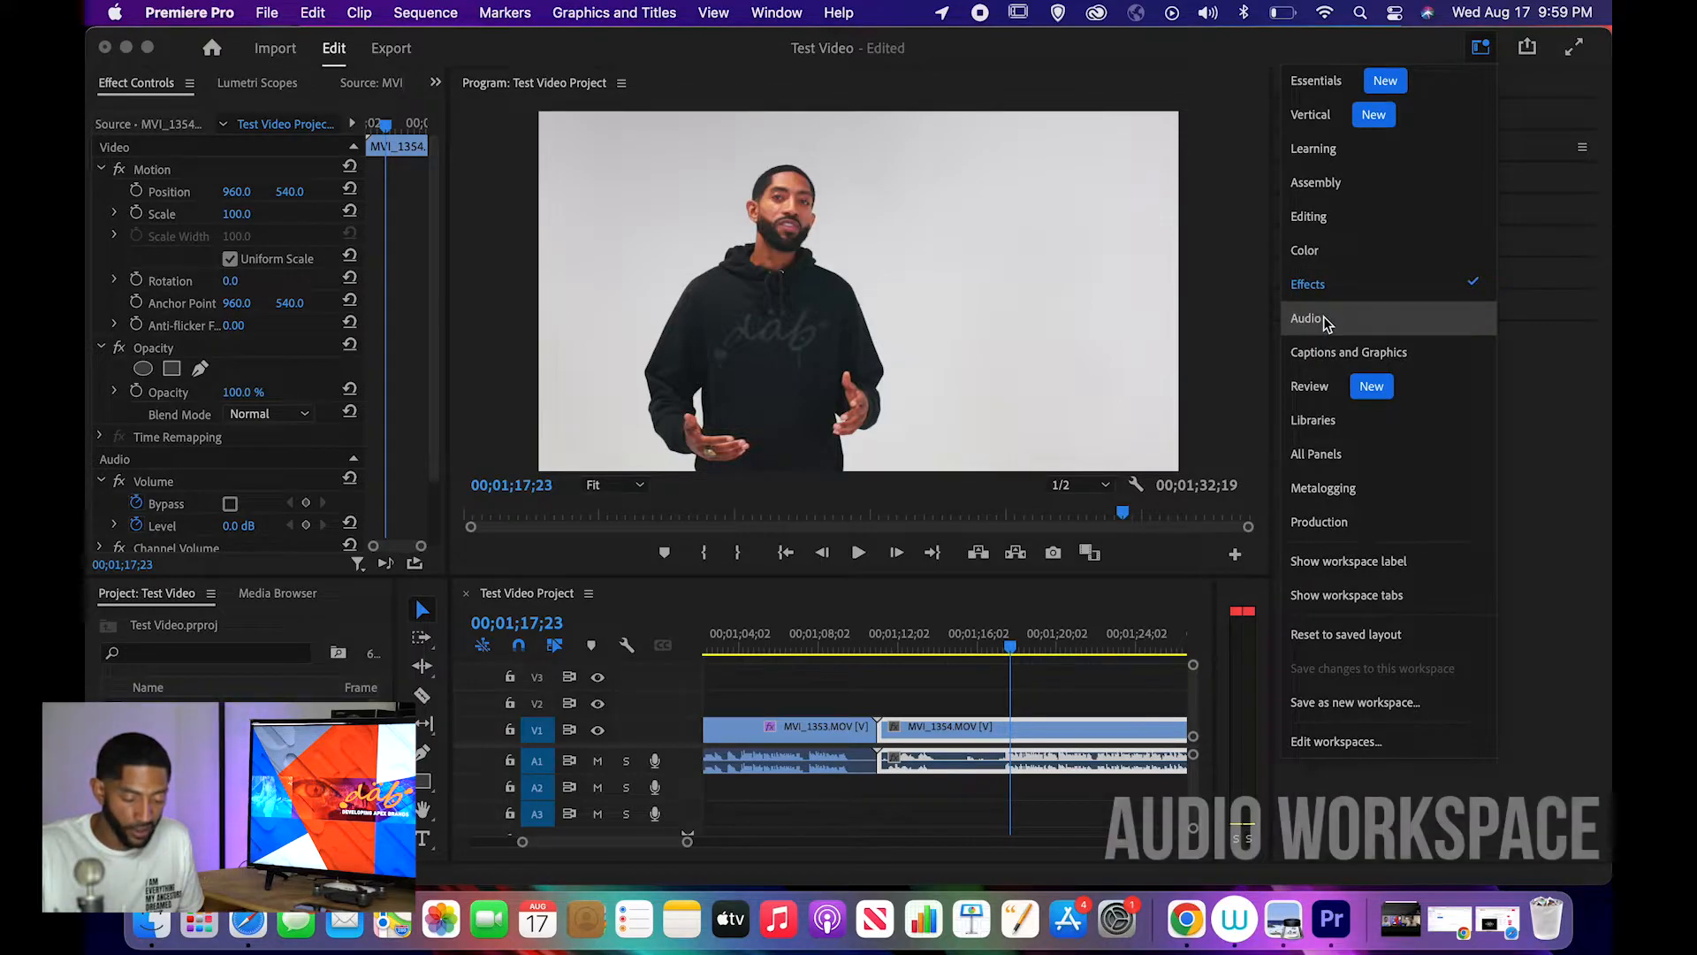
{"action": "left_click", "coordinate": [1317, 320]}
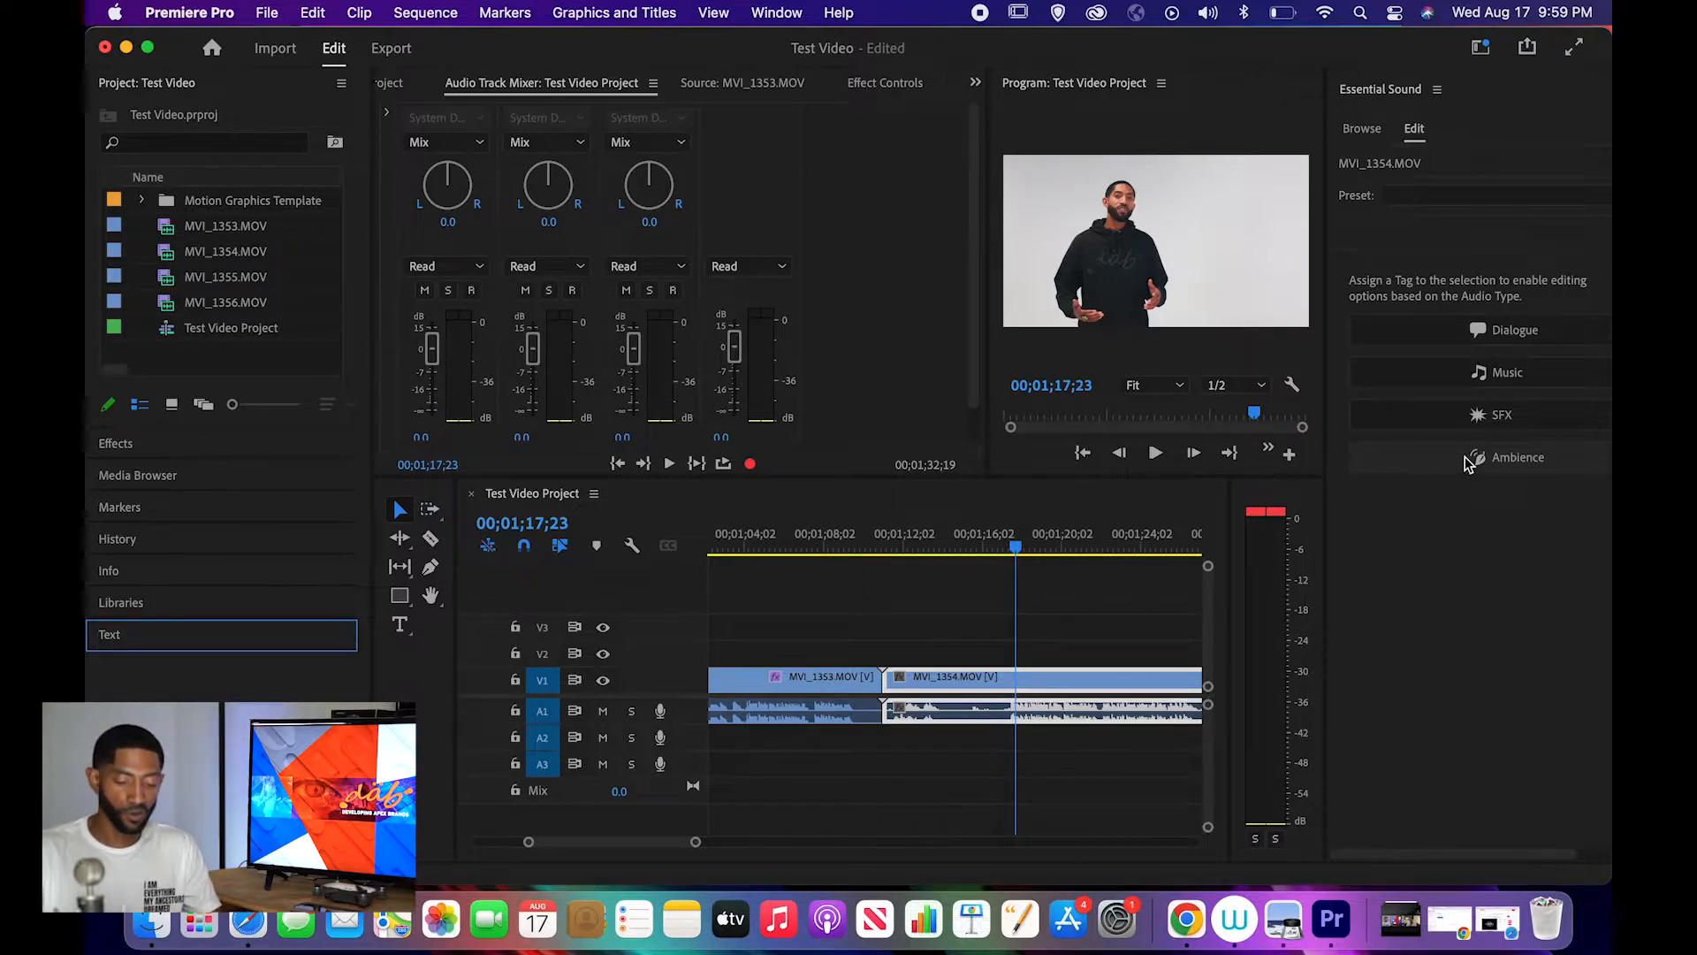
{"action": "left_click", "coordinate": [1432, 341]}
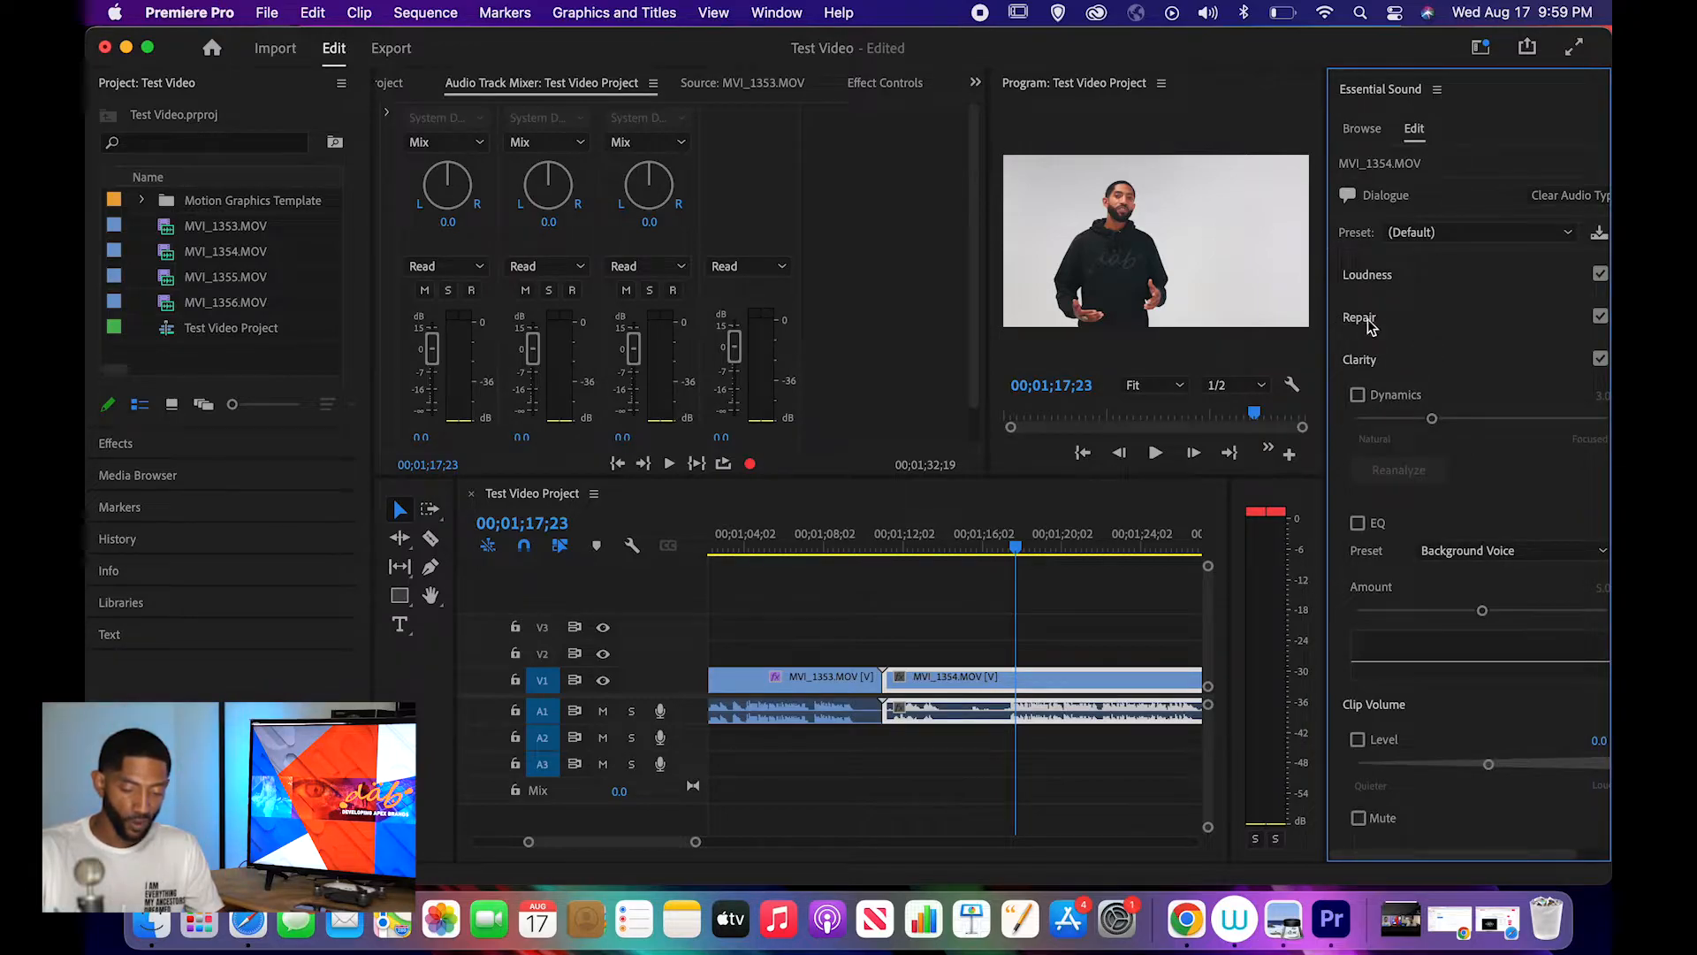
- Look through the Loudness, Clarity and Creative settings for the dialogue clip
{"action": "left_click", "coordinate": [1370, 276]}
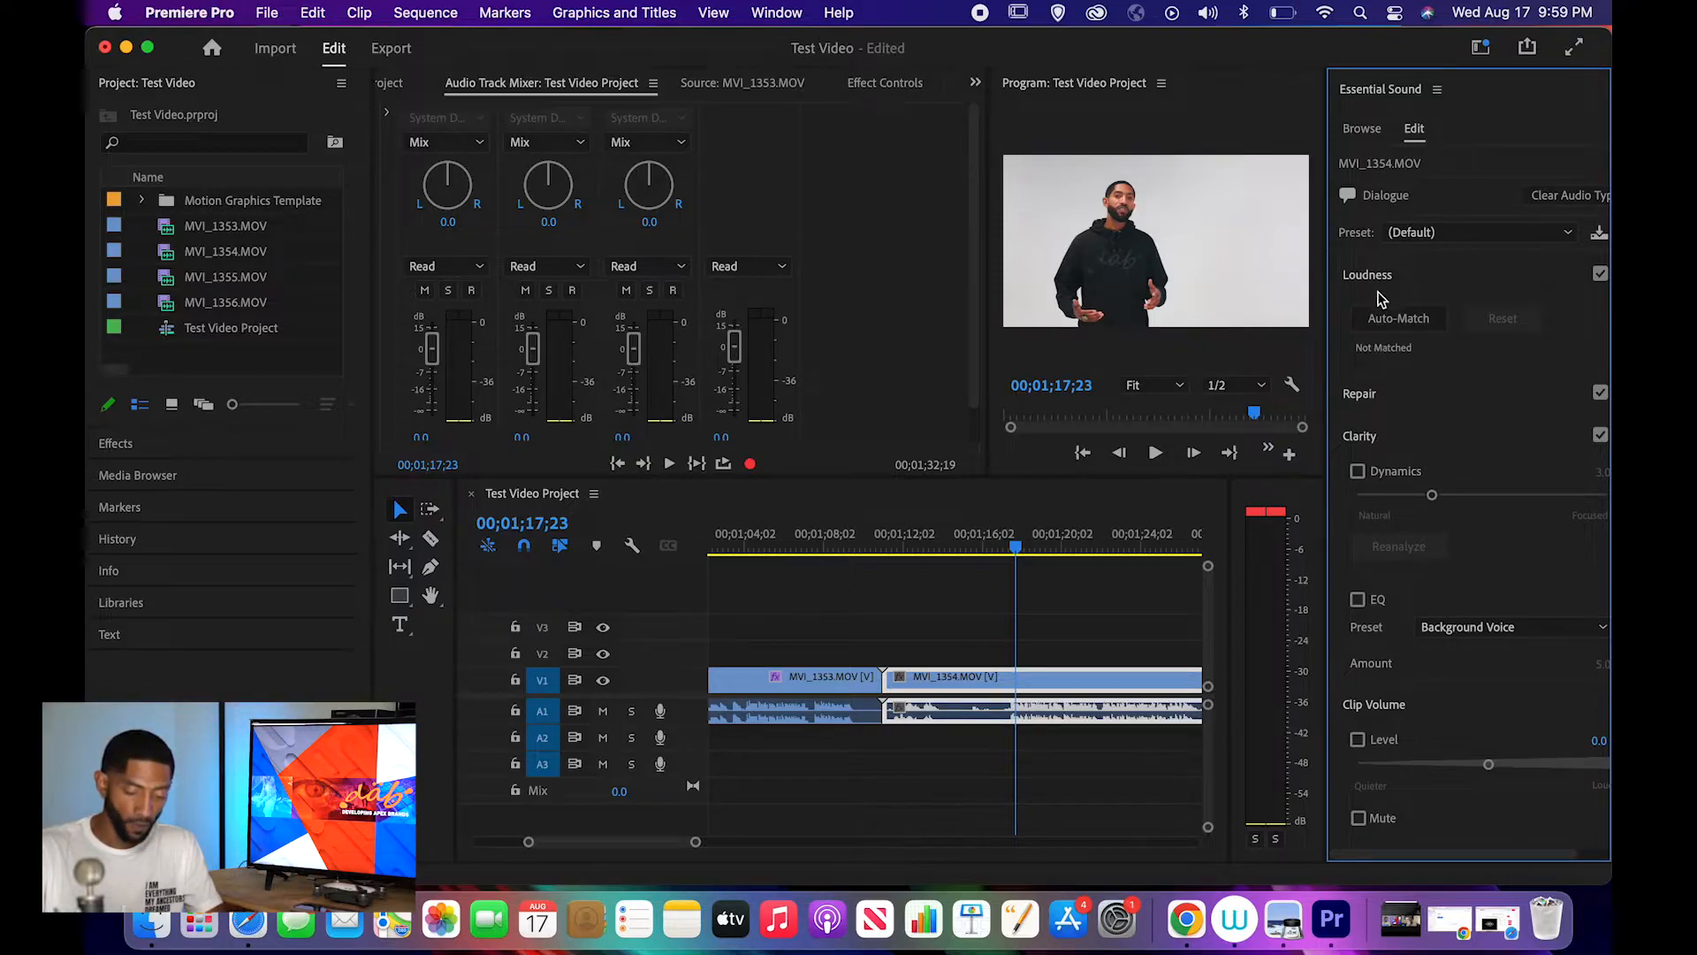
{"action": "scroll", "coordinate": [1400, 534], "scroll_direction": "down", "scroll_amount": 5}
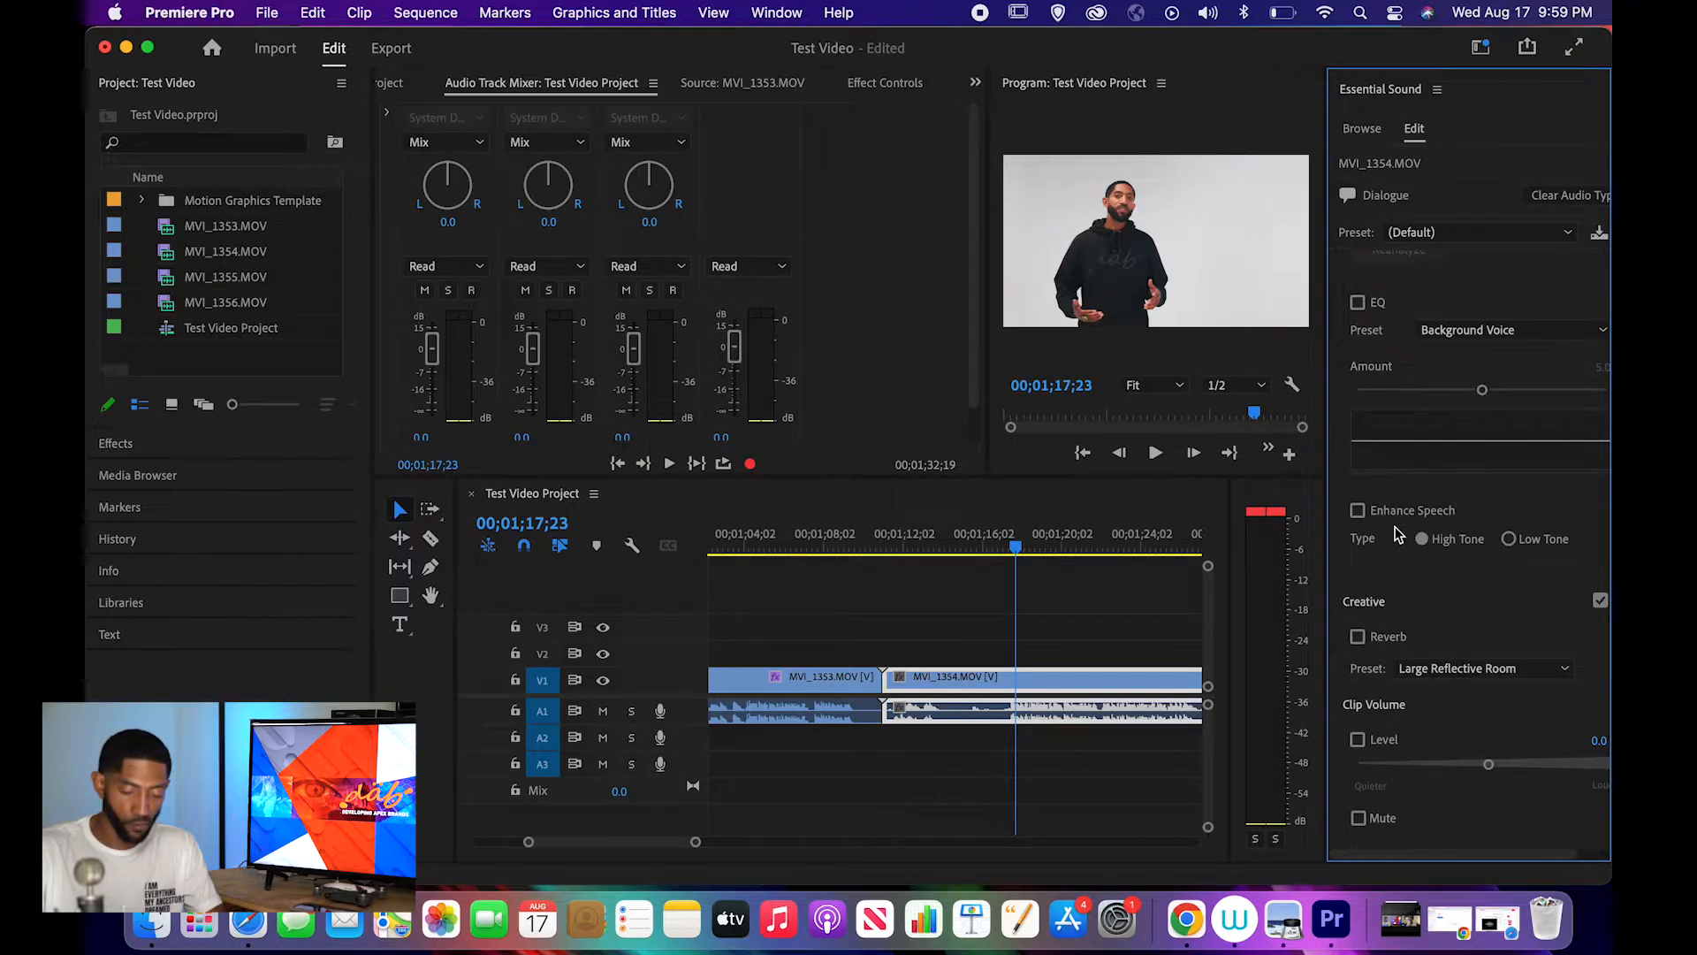
{"action": "scroll", "coordinate": [1397, 535], "scroll_direction": "down", "scroll_amount": 2}
{"action": "scroll", "coordinate": [1398, 534], "scroll_direction": "up", "scroll_amount": 7}
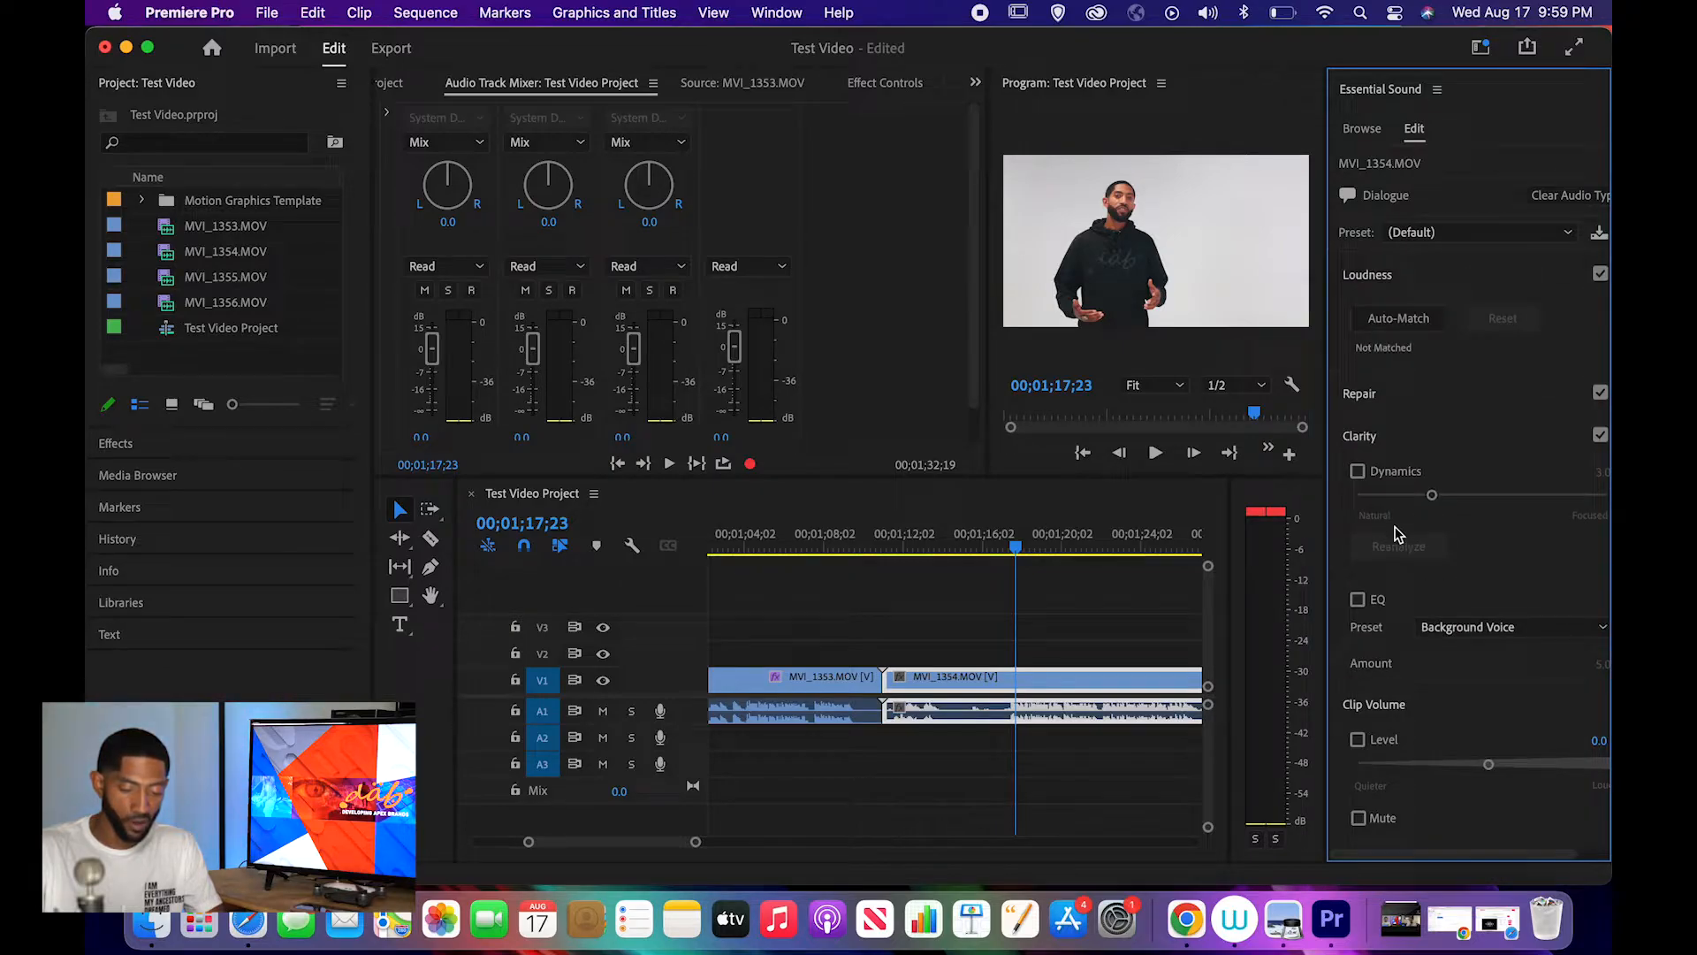
{"action": "left_click", "coordinate": [1364, 436]}
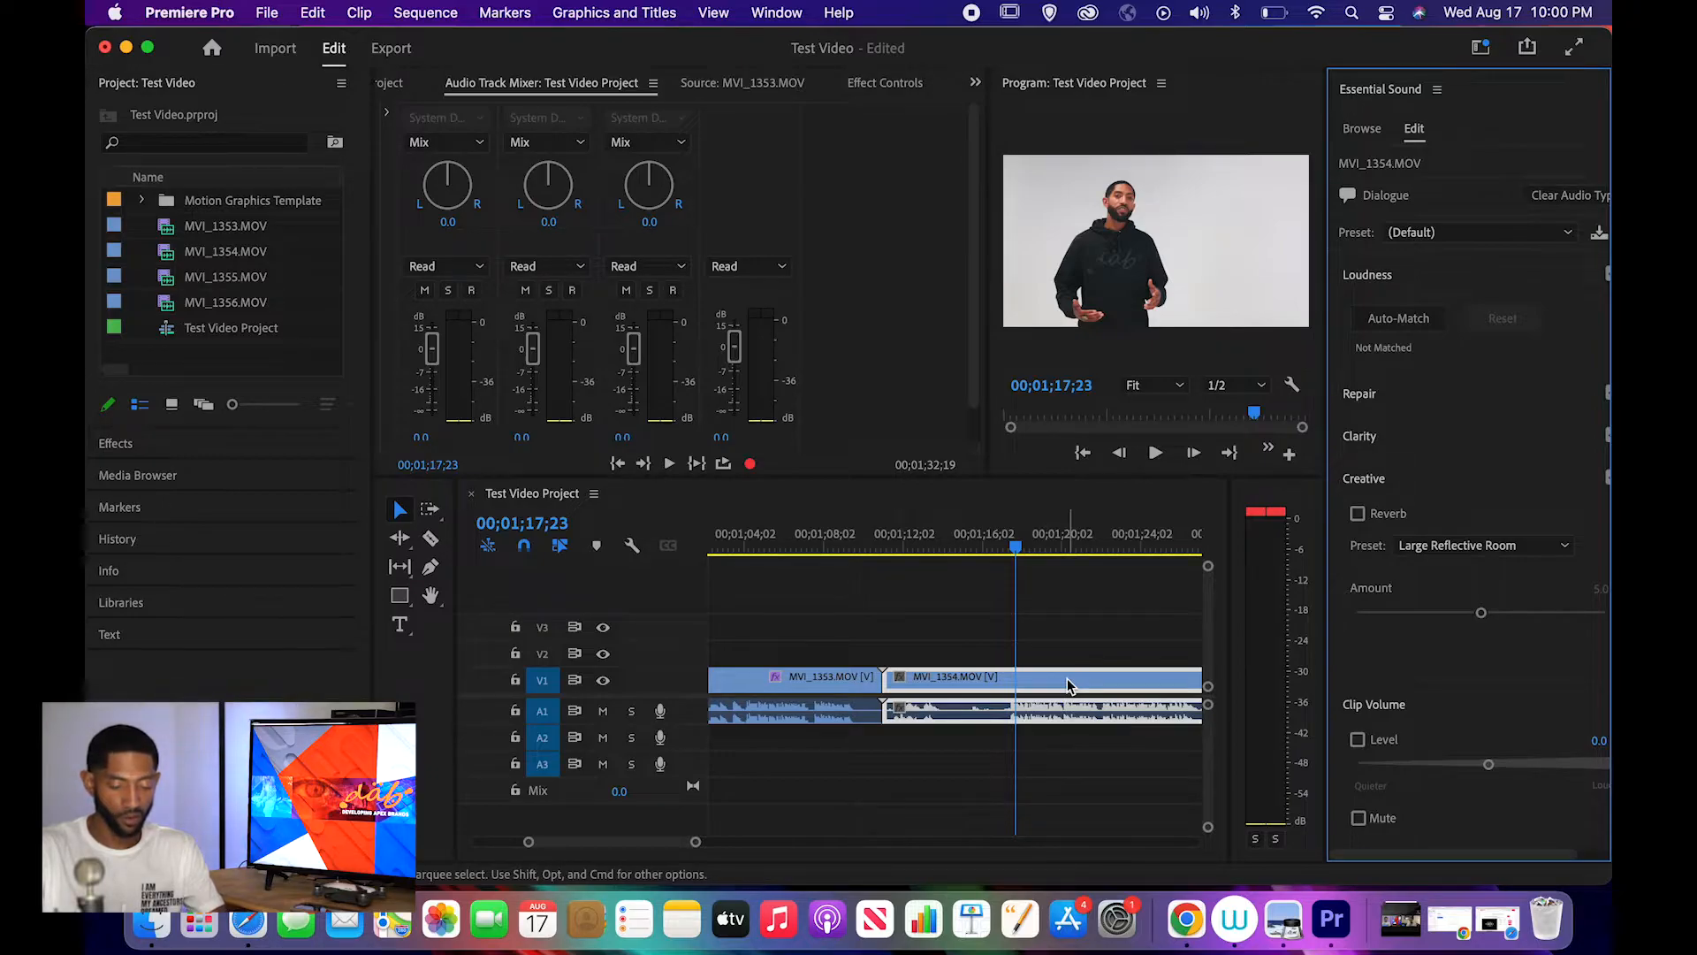
- Play short stretches of the sequence from 00;01;17;23 to check the audio levels
{"action": "key", "text": "space"}
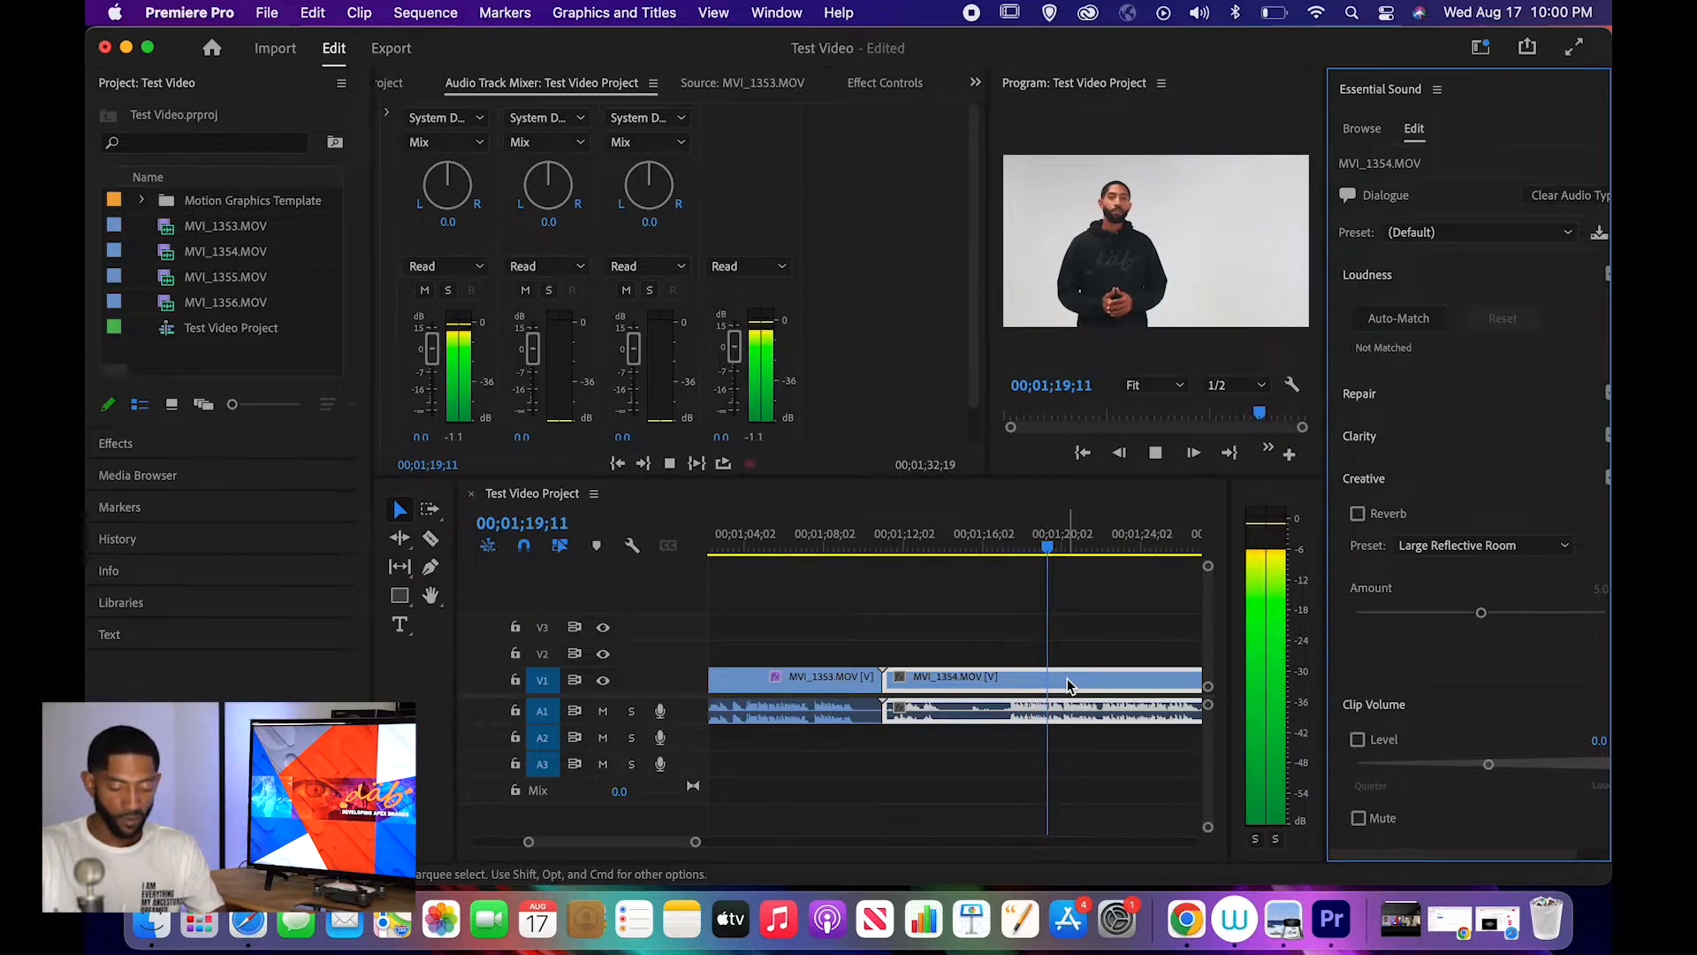
{"action": "key", "text": "space"}
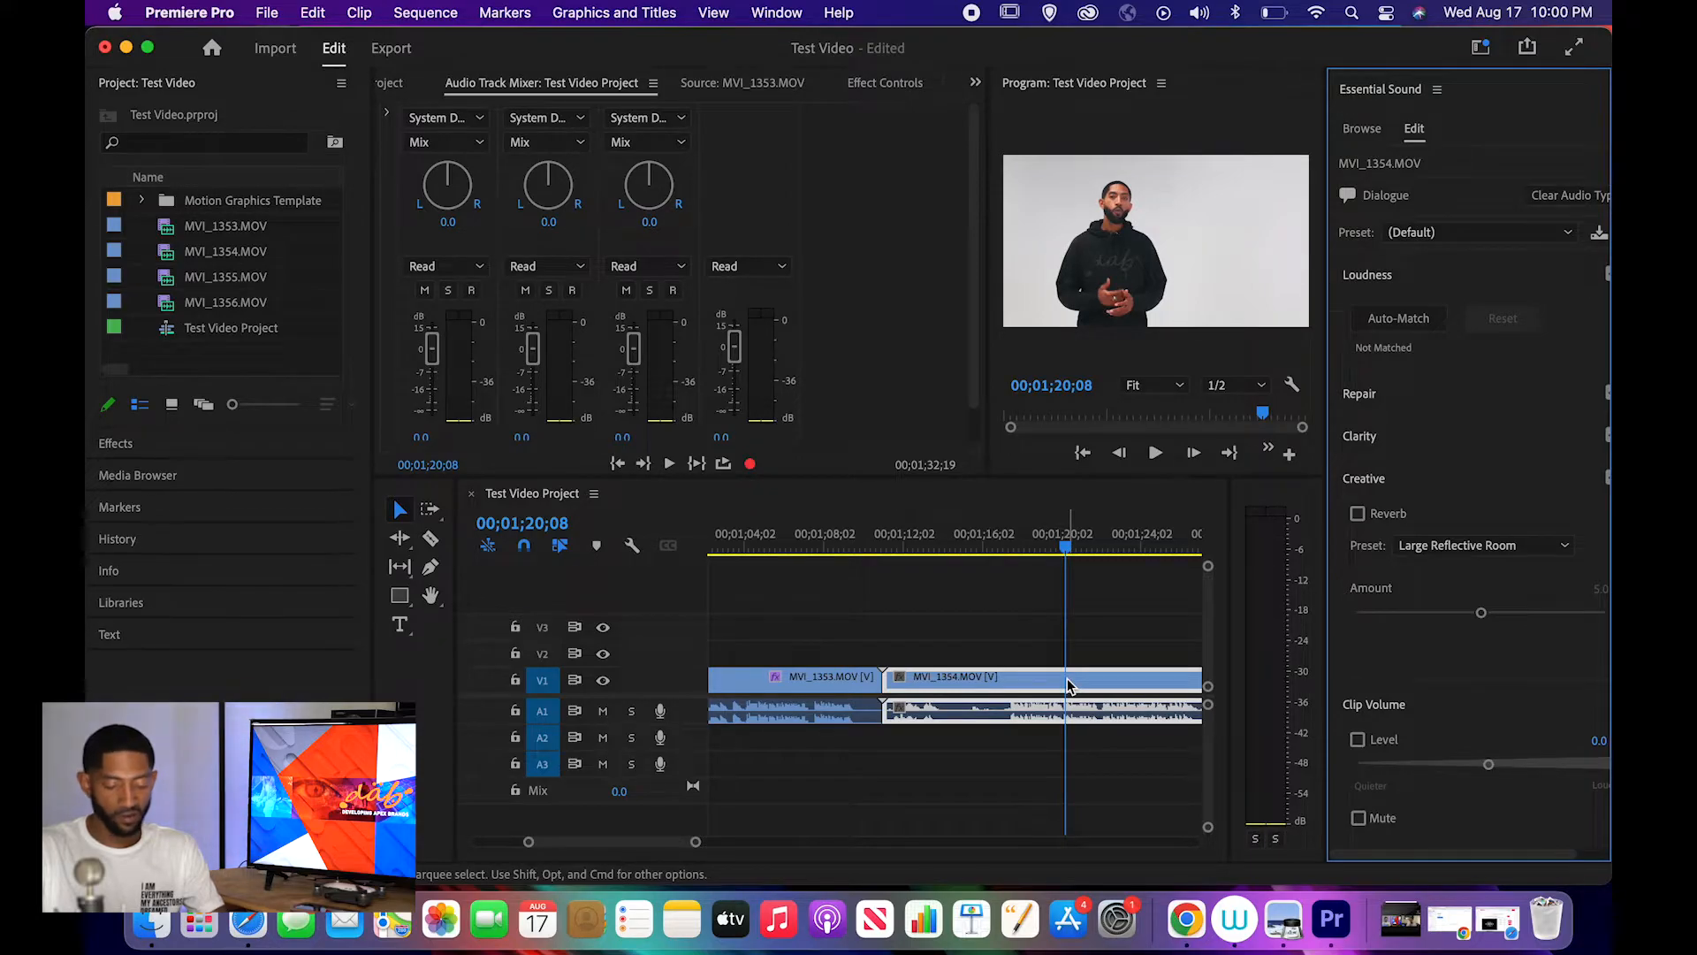
{"action": "key", "text": "space"}
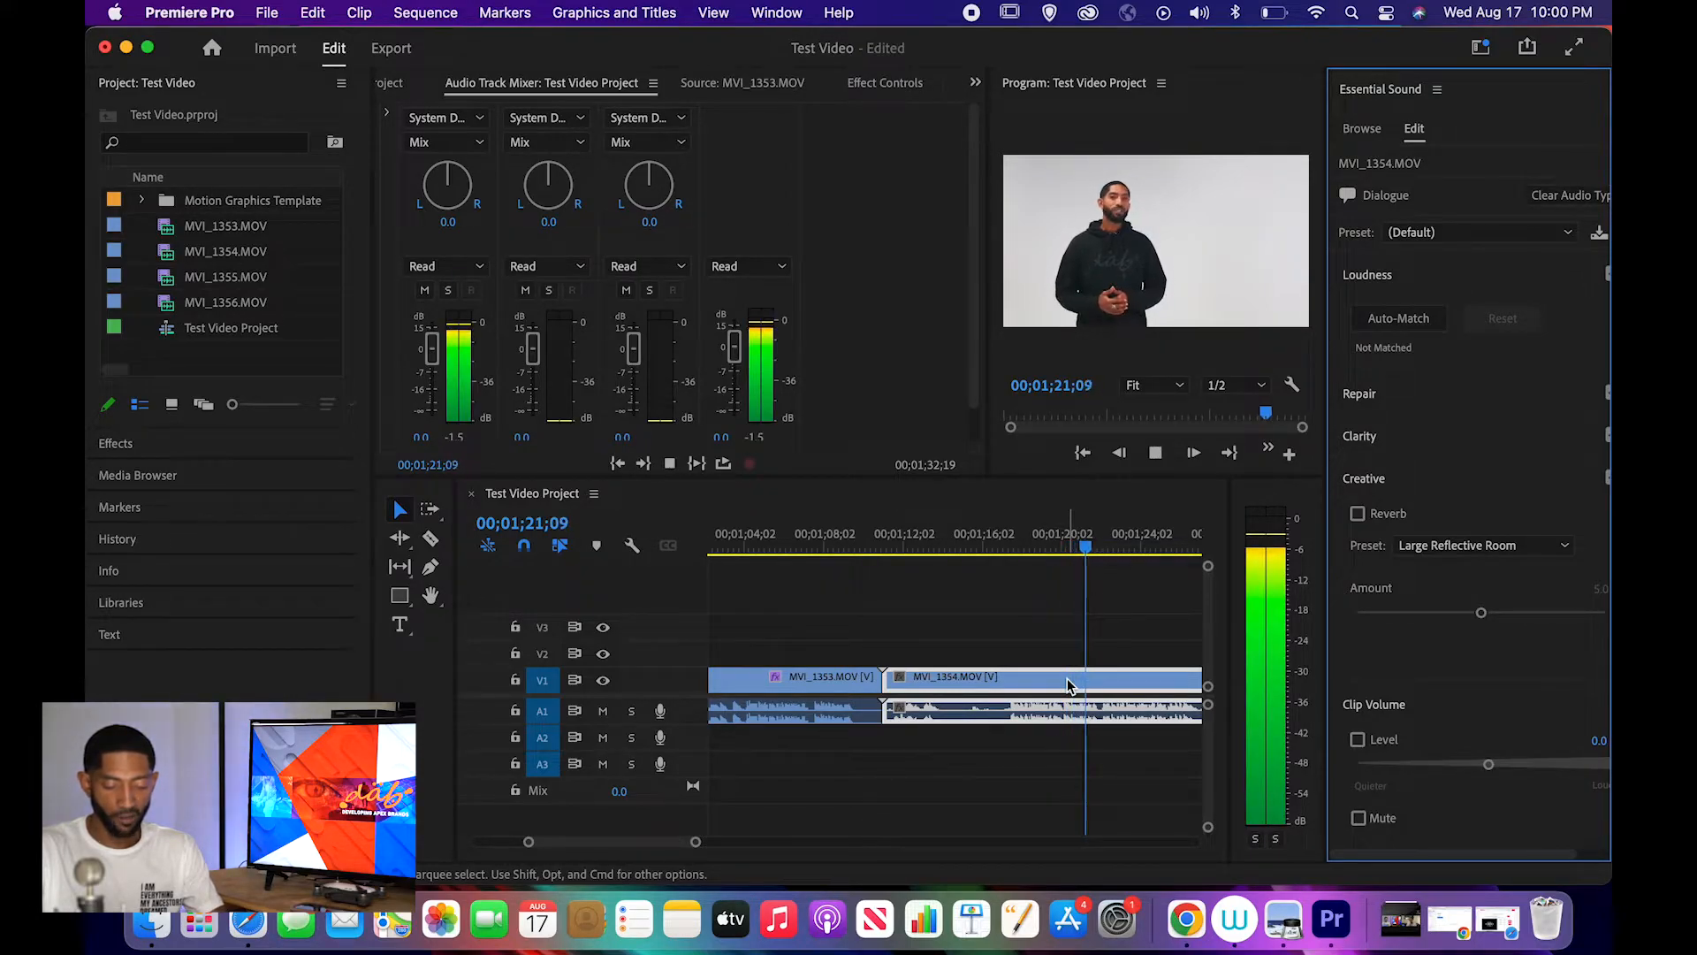
{"action": "key", "text": "space"}
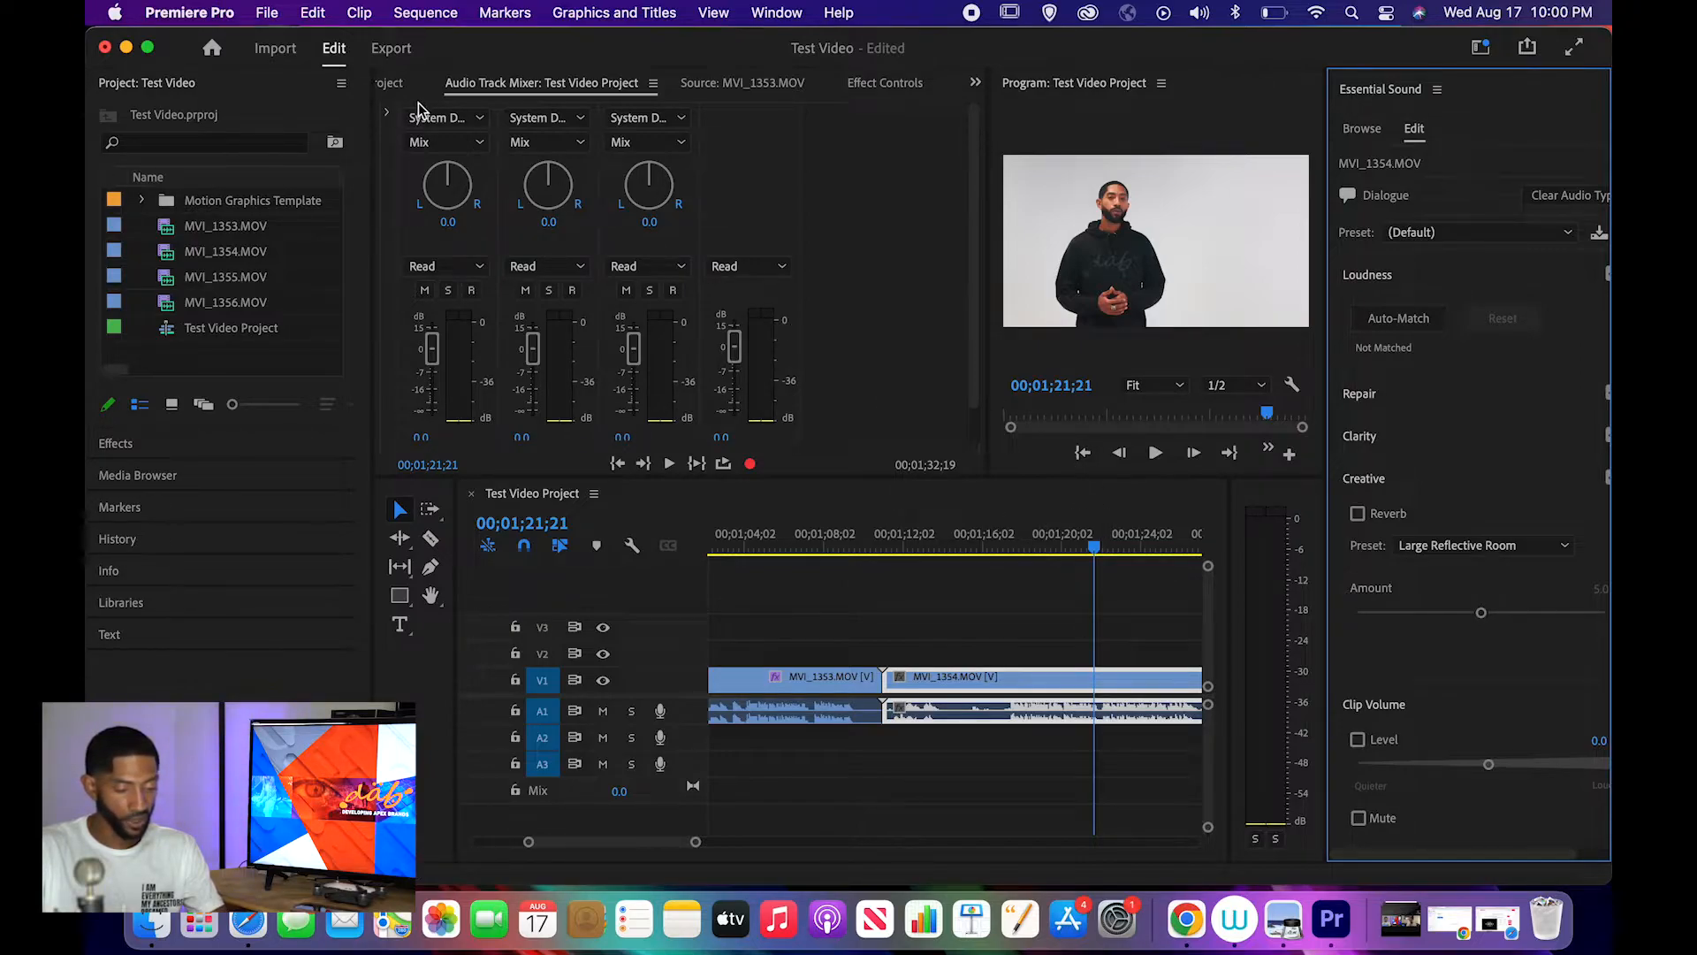
- Reveal the effect slots in the Audio Track Mixer and add the Dynamics effect to the Mix track
{"action": "left_click", "coordinate": [388, 114]}
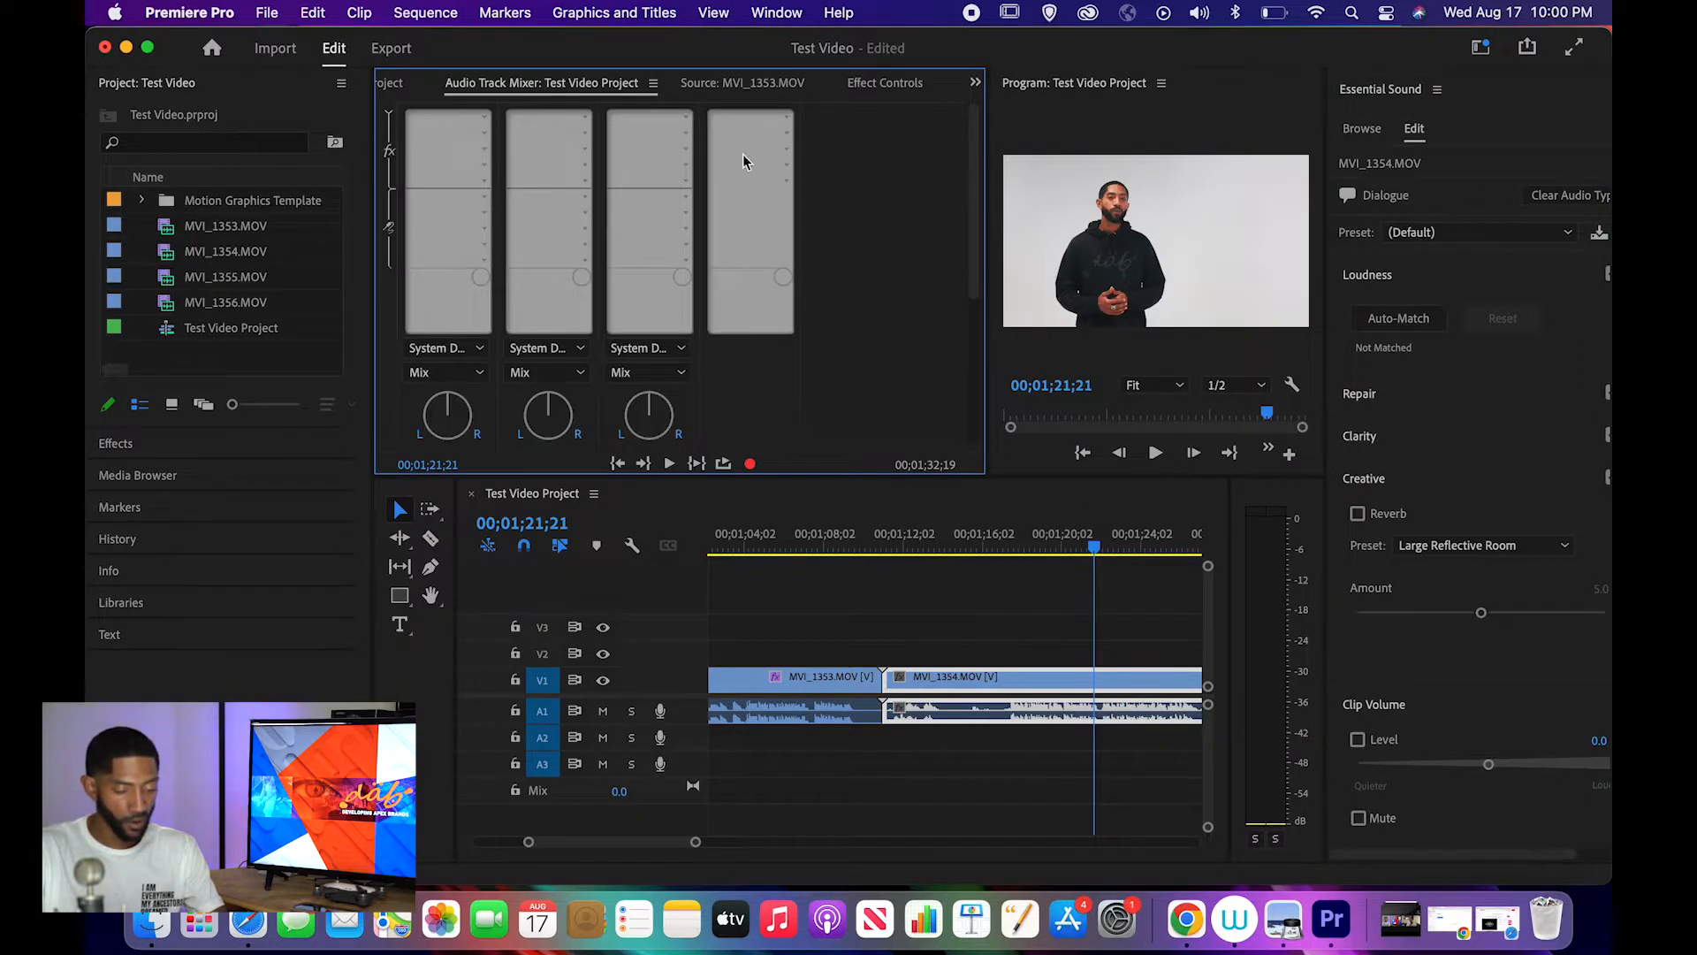
{"action": "left_click", "coordinate": [788, 118]}
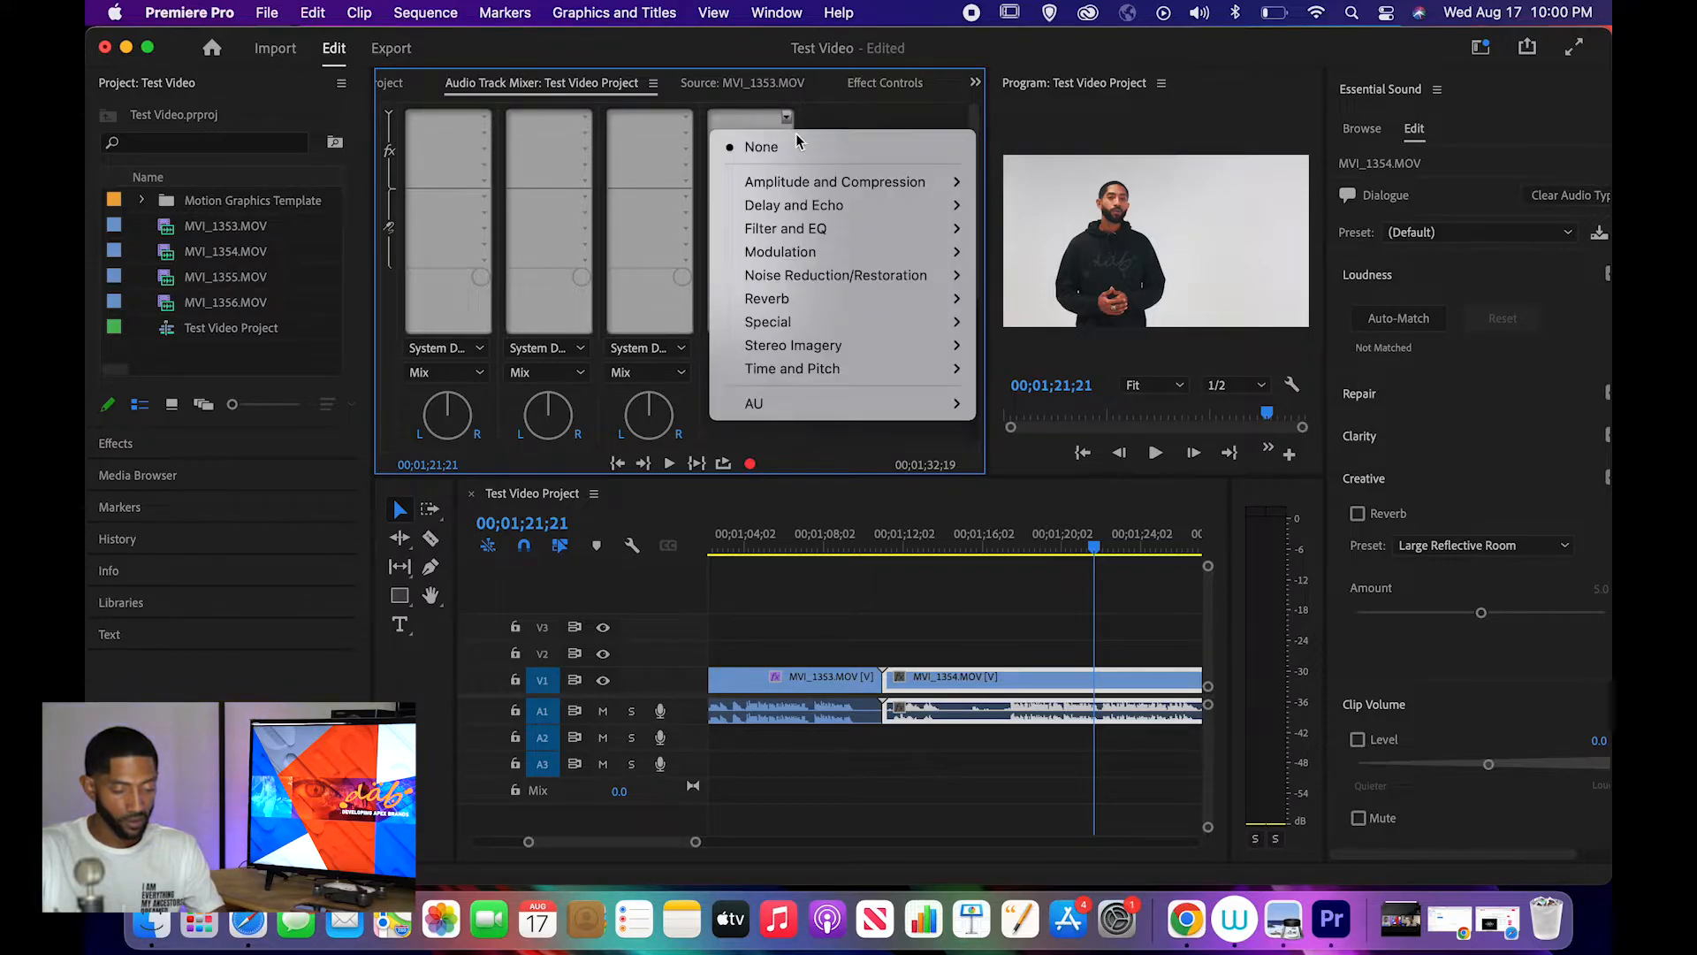
{"action": "mouse_move", "coordinate": [824, 190]}
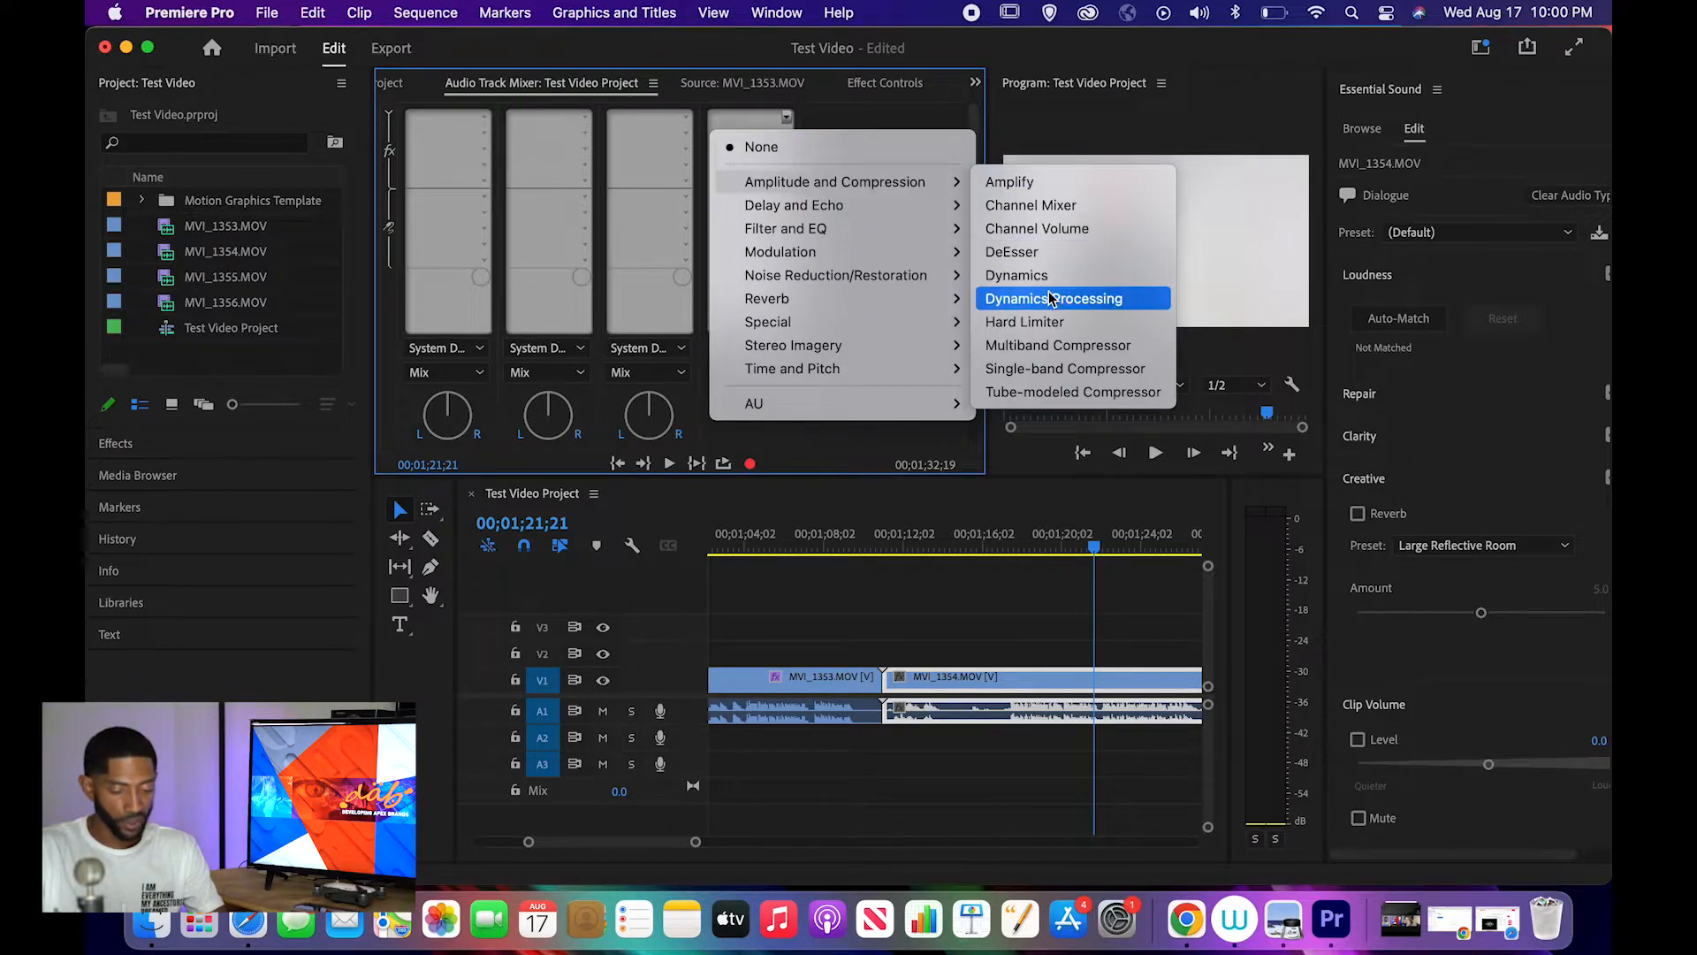
{"action": "left_click", "coordinate": [1082, 279]}
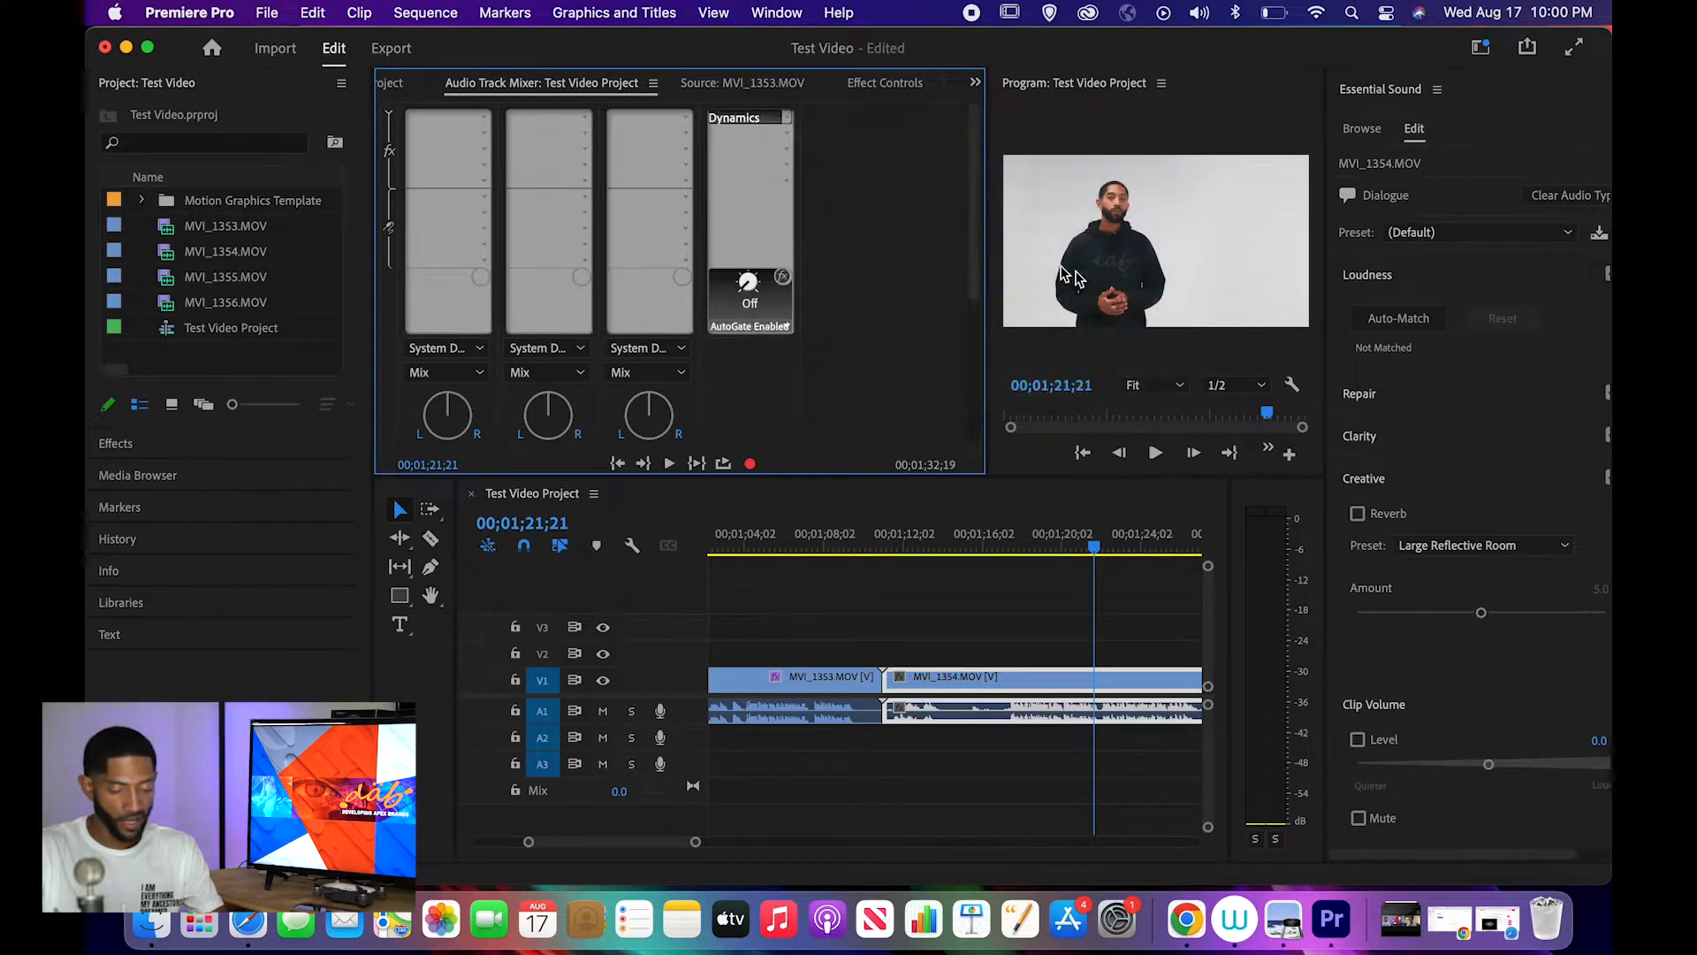
- Enable the Limiter in the Mix track's Dynamics effect, set its threshold to -6 dB and close the effect editor
{"action": "double_click", "coordinate": [743, 124]}
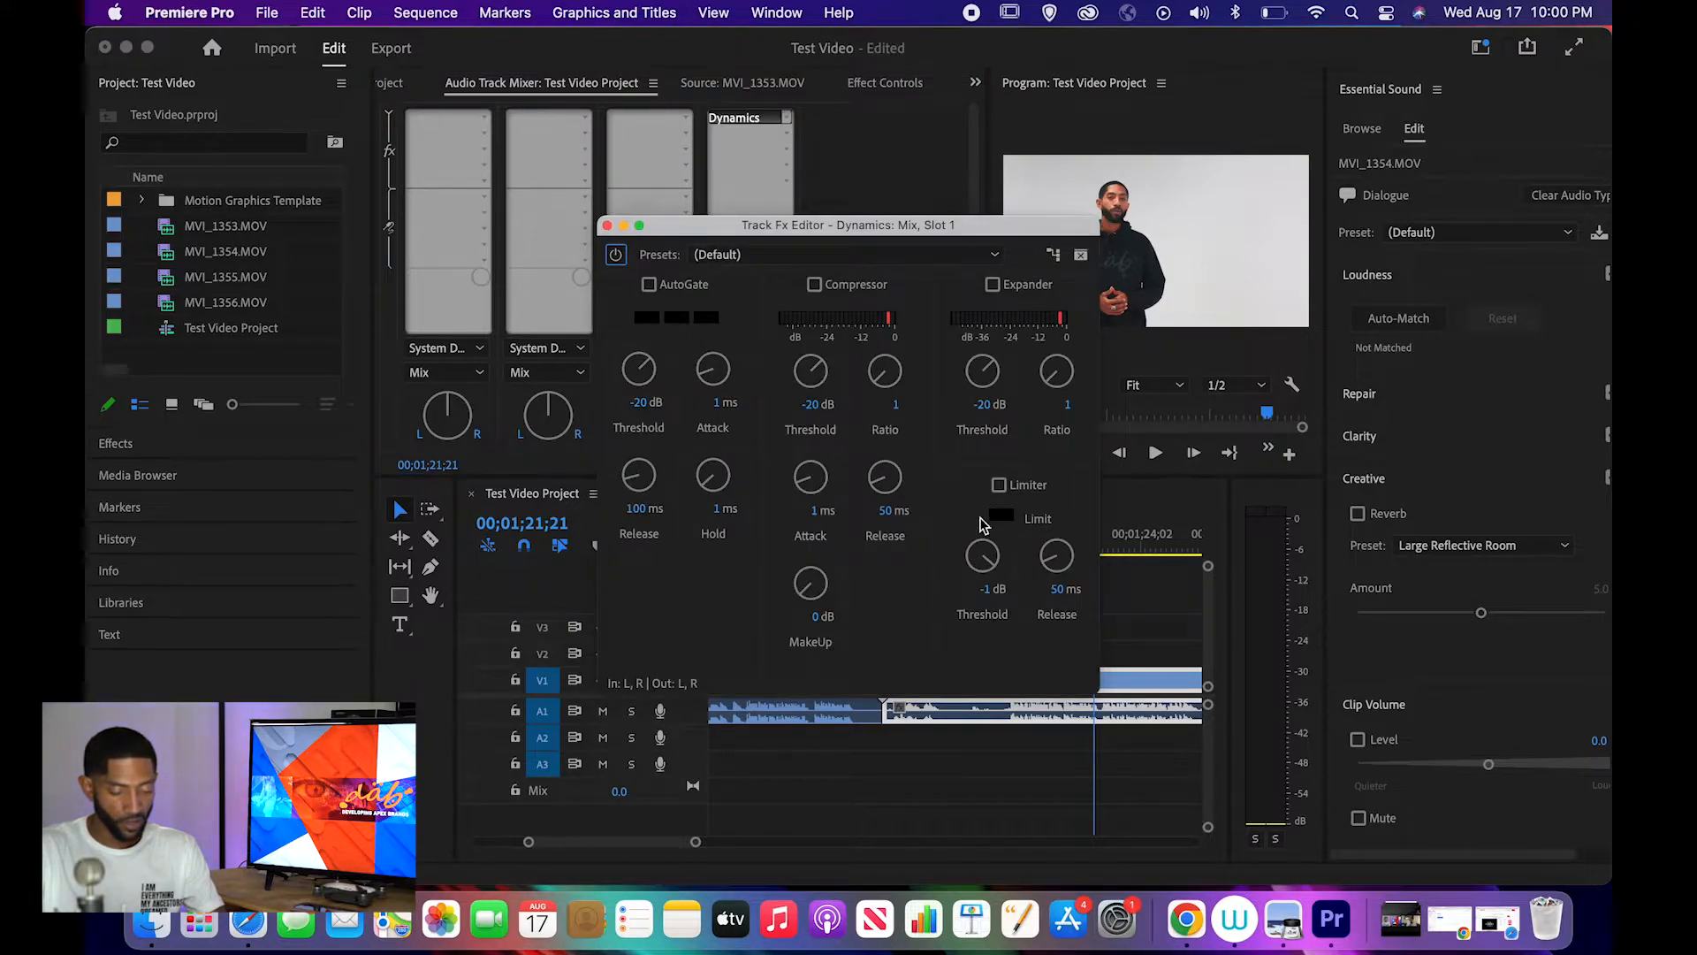
{"action": "left_click", "coordinate": [999, 484]}
{"action": "left_click", "coordinate": [987, 590]}
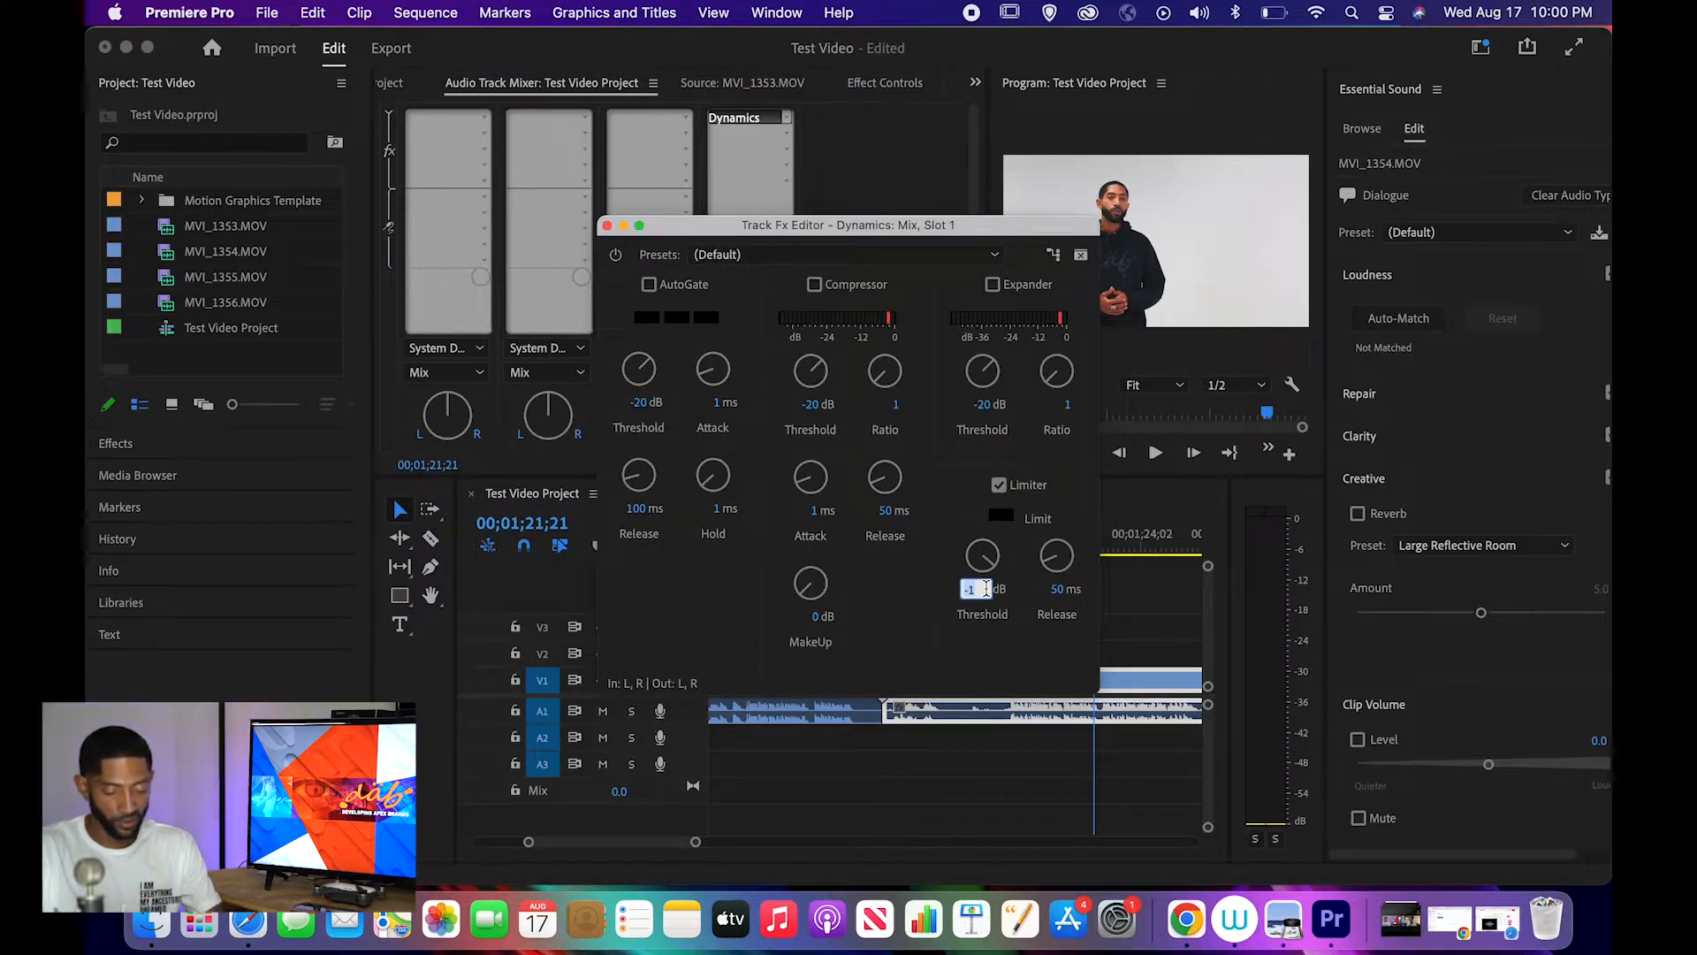
{"action": "type", "text": "-6"}
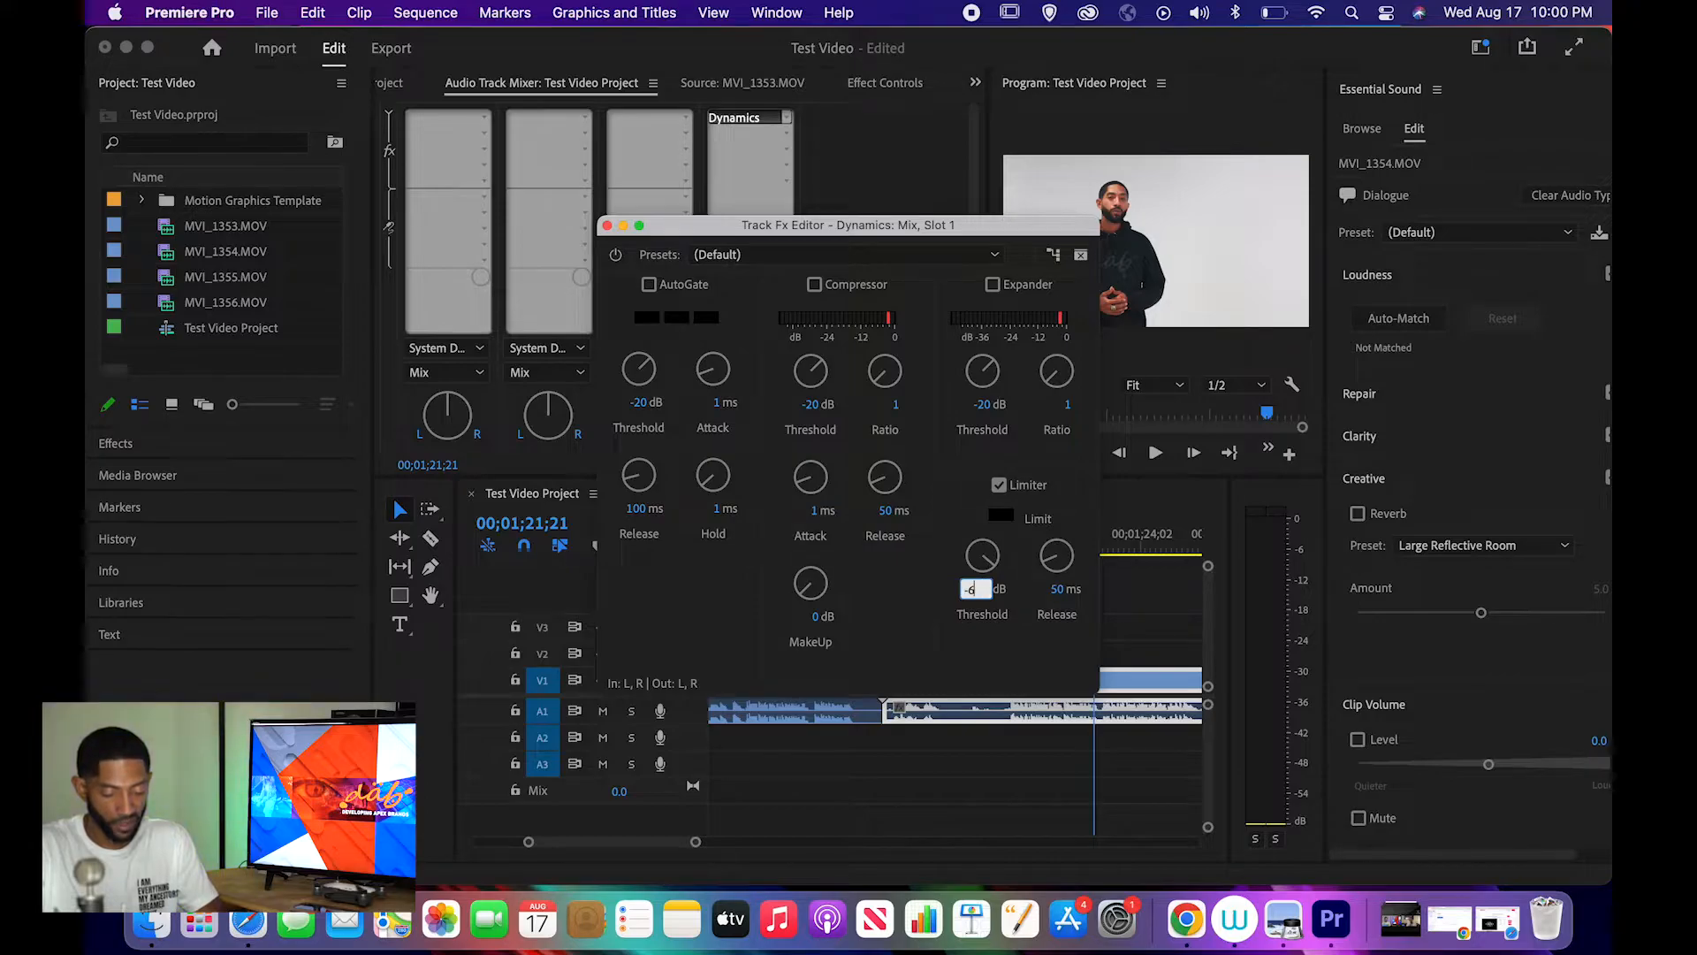
{"action": "key", "text": "Return"}
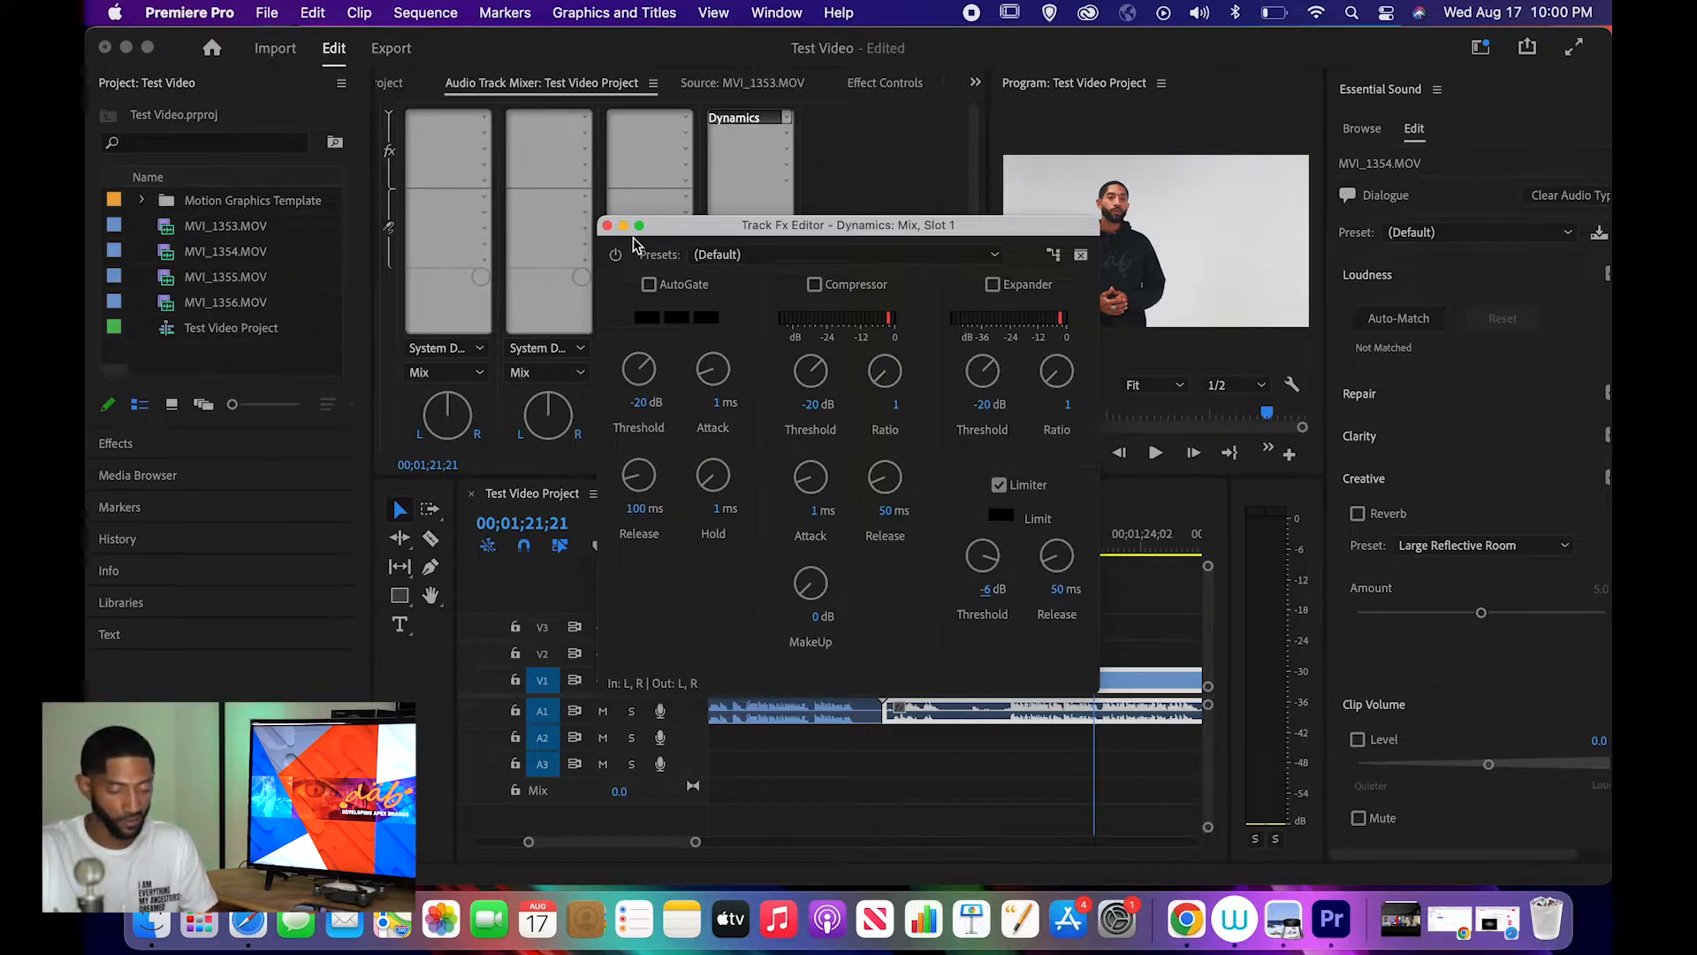
{"action": "left_click", "coordinate": [607, 225]}
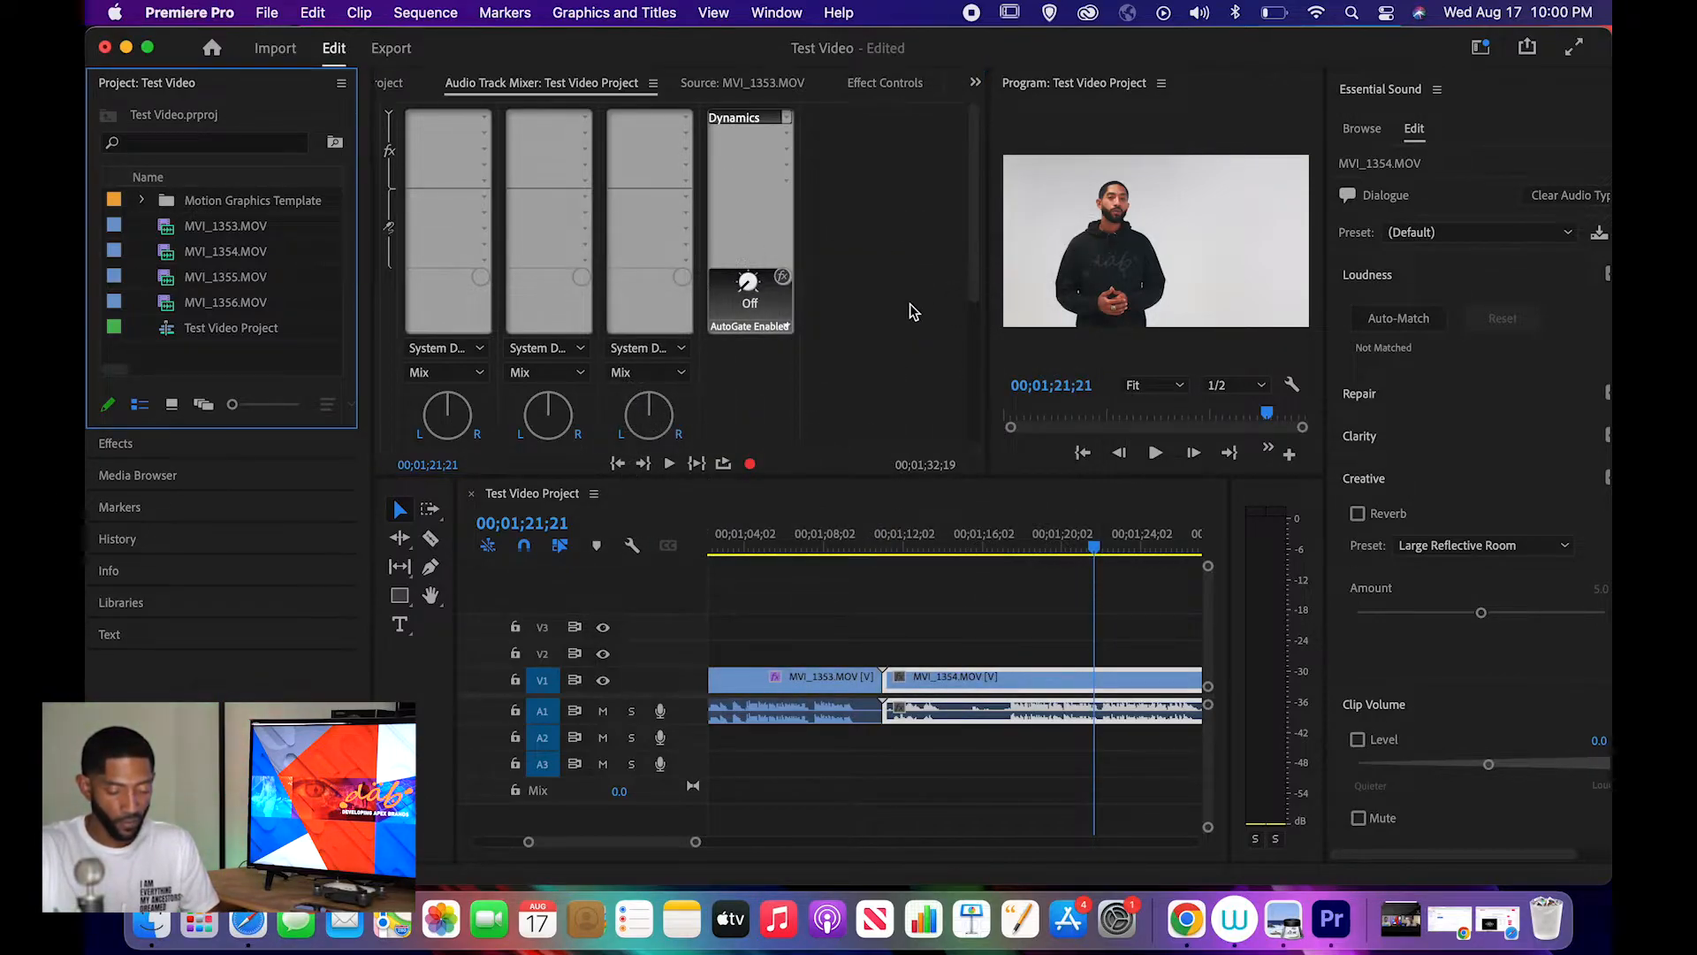
- Play the sequence from 00;01;21;21 to check the audio levels with the limiter on
{"action": "key", "text": "space"}
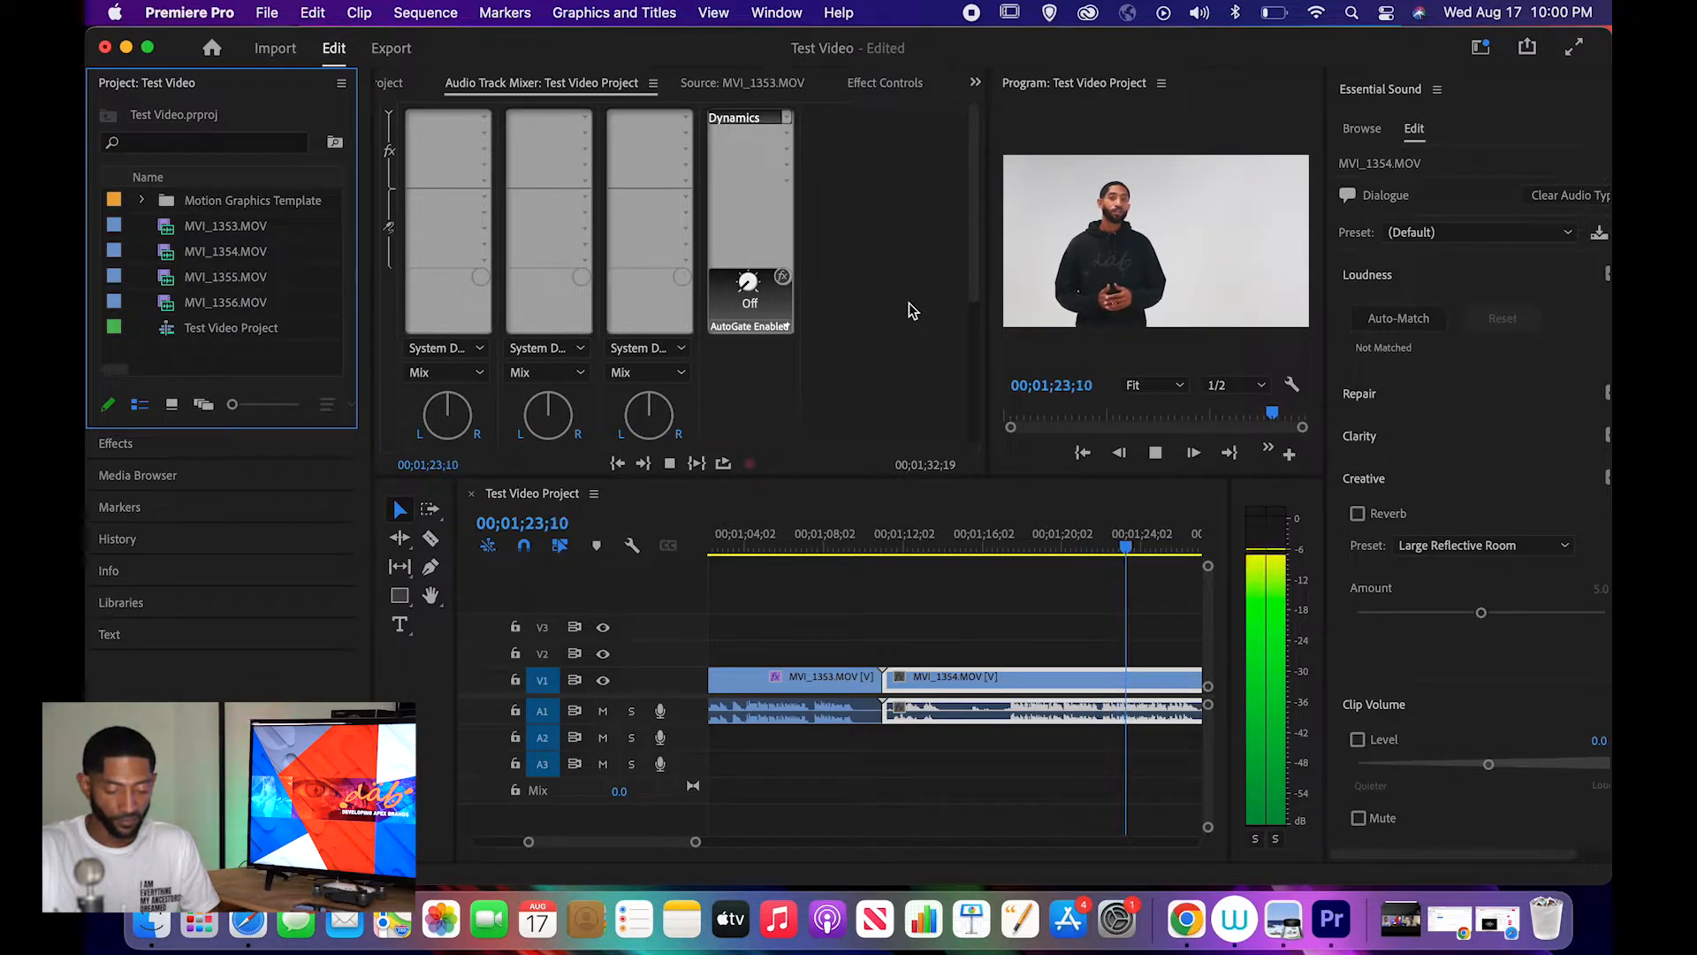
{"action": "key", "text": "space"}
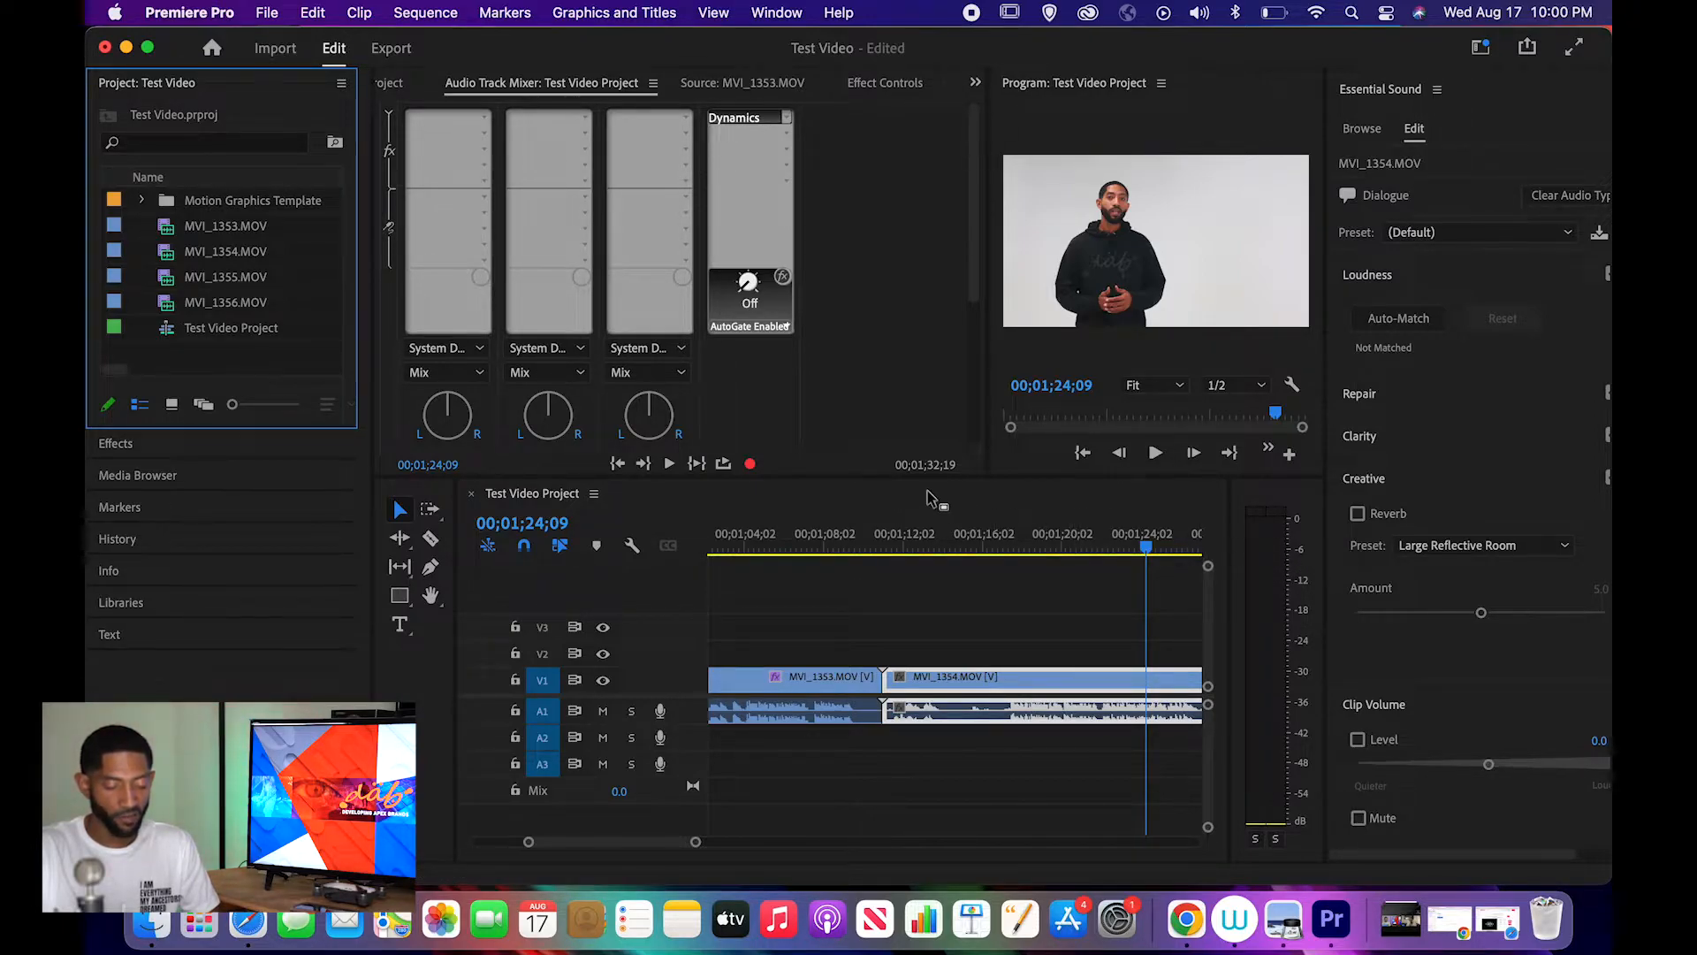
{"action": "key", "text": "space"}
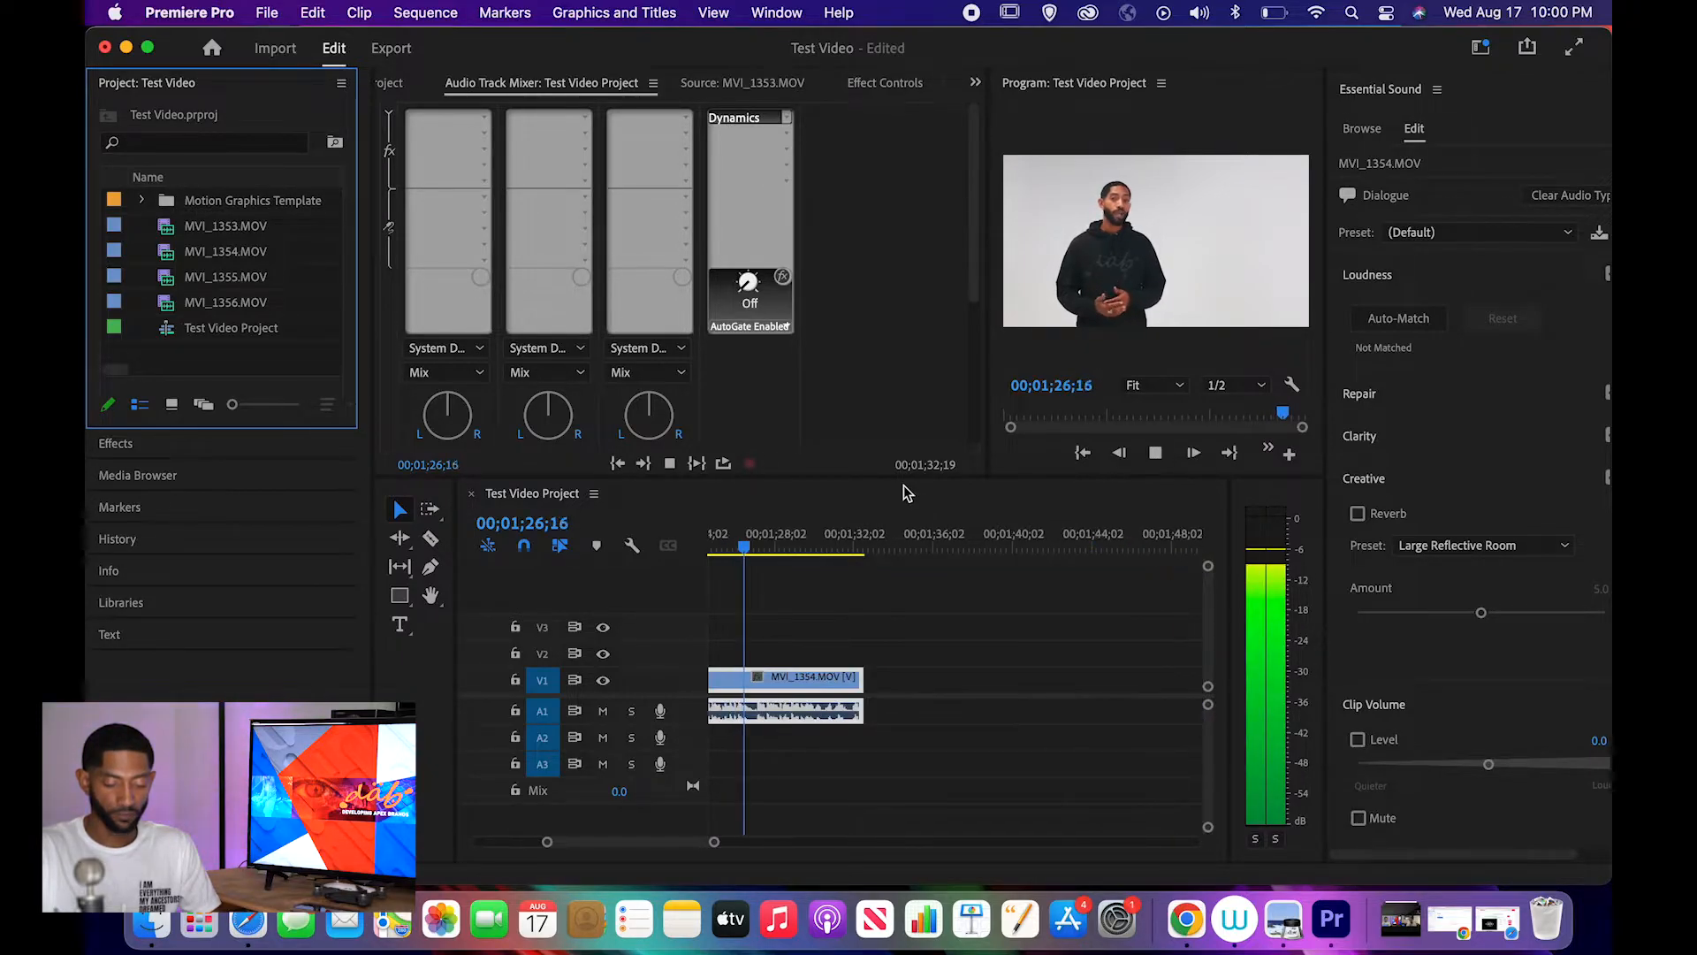
{"action": "key", "text": "space"}
- Switch to the Editing workspace and return to the beginning of the sequence in the timeline
{"action": "left_click", "coordinate": [1557, 147]}
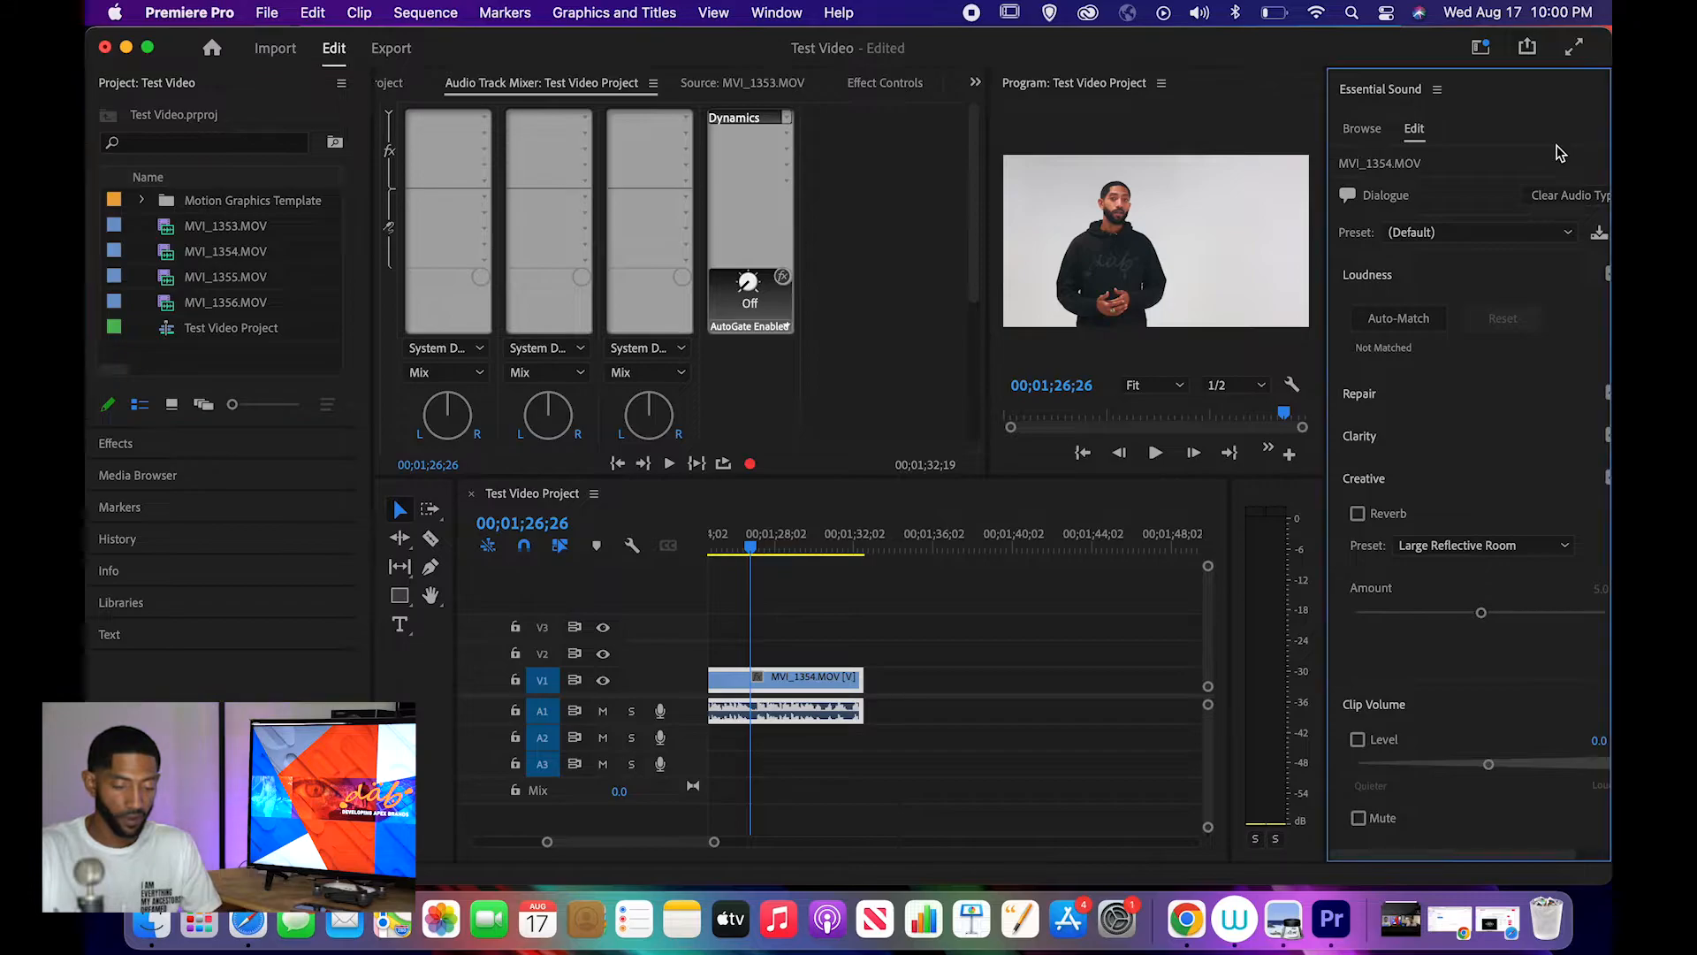
{"action": "left_click", "coordinate": [1487, 52]}
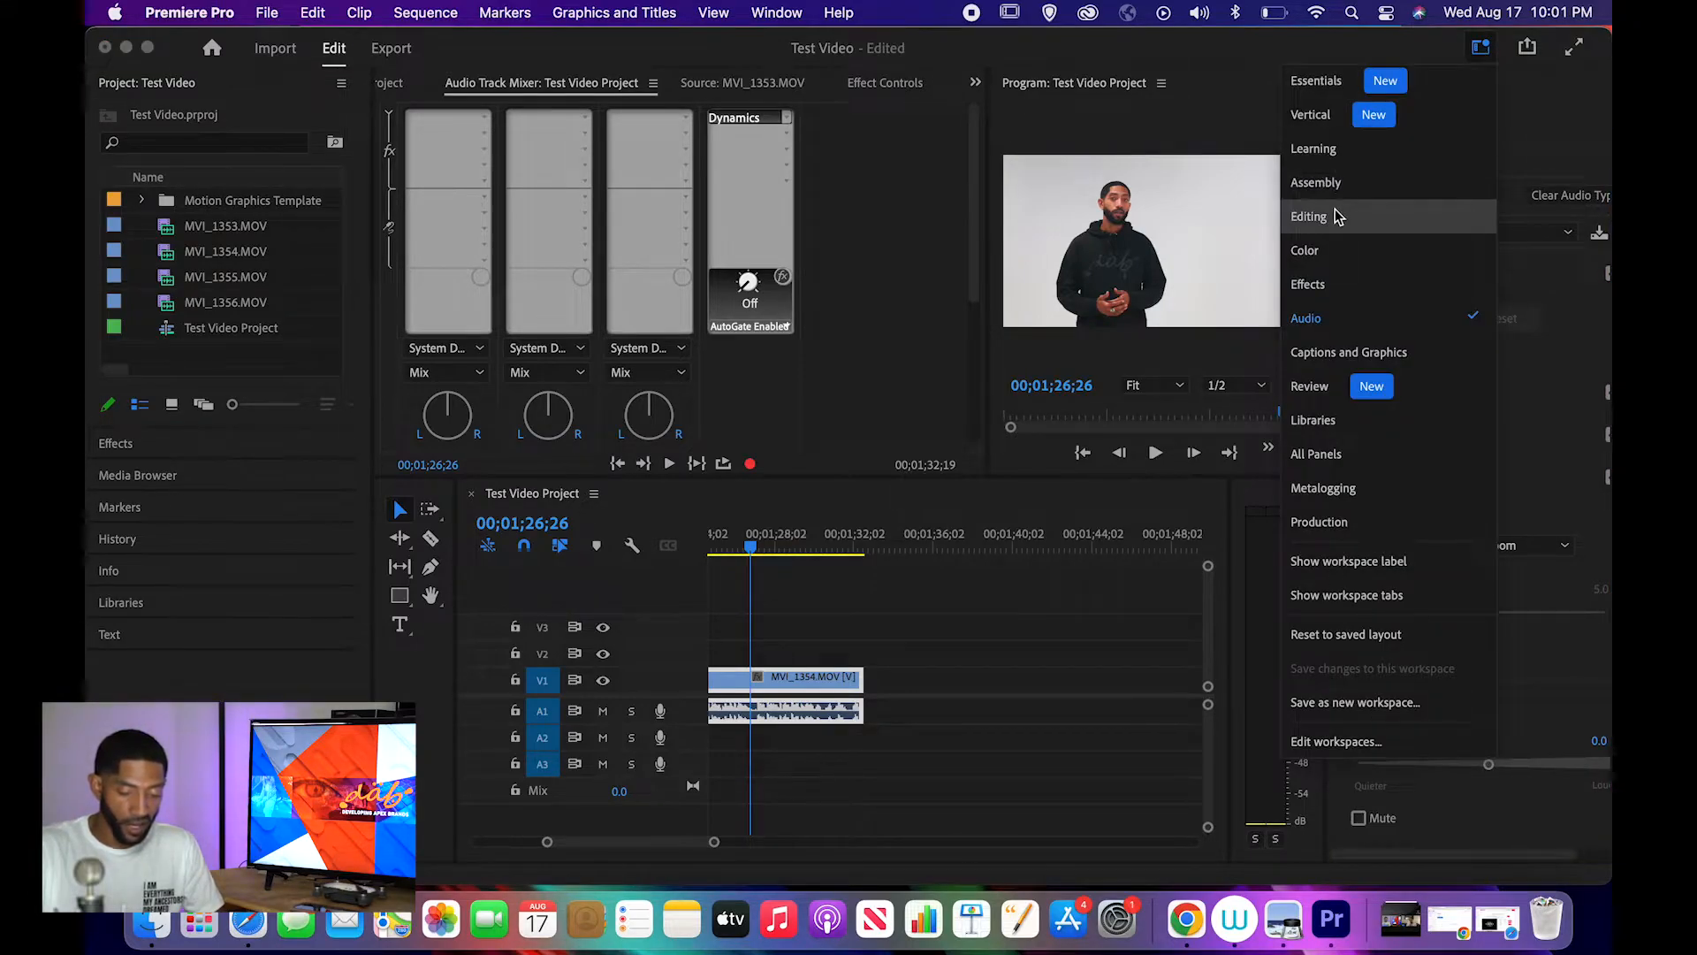
{"action": "left_click", "coordinate": [1335, 212]}
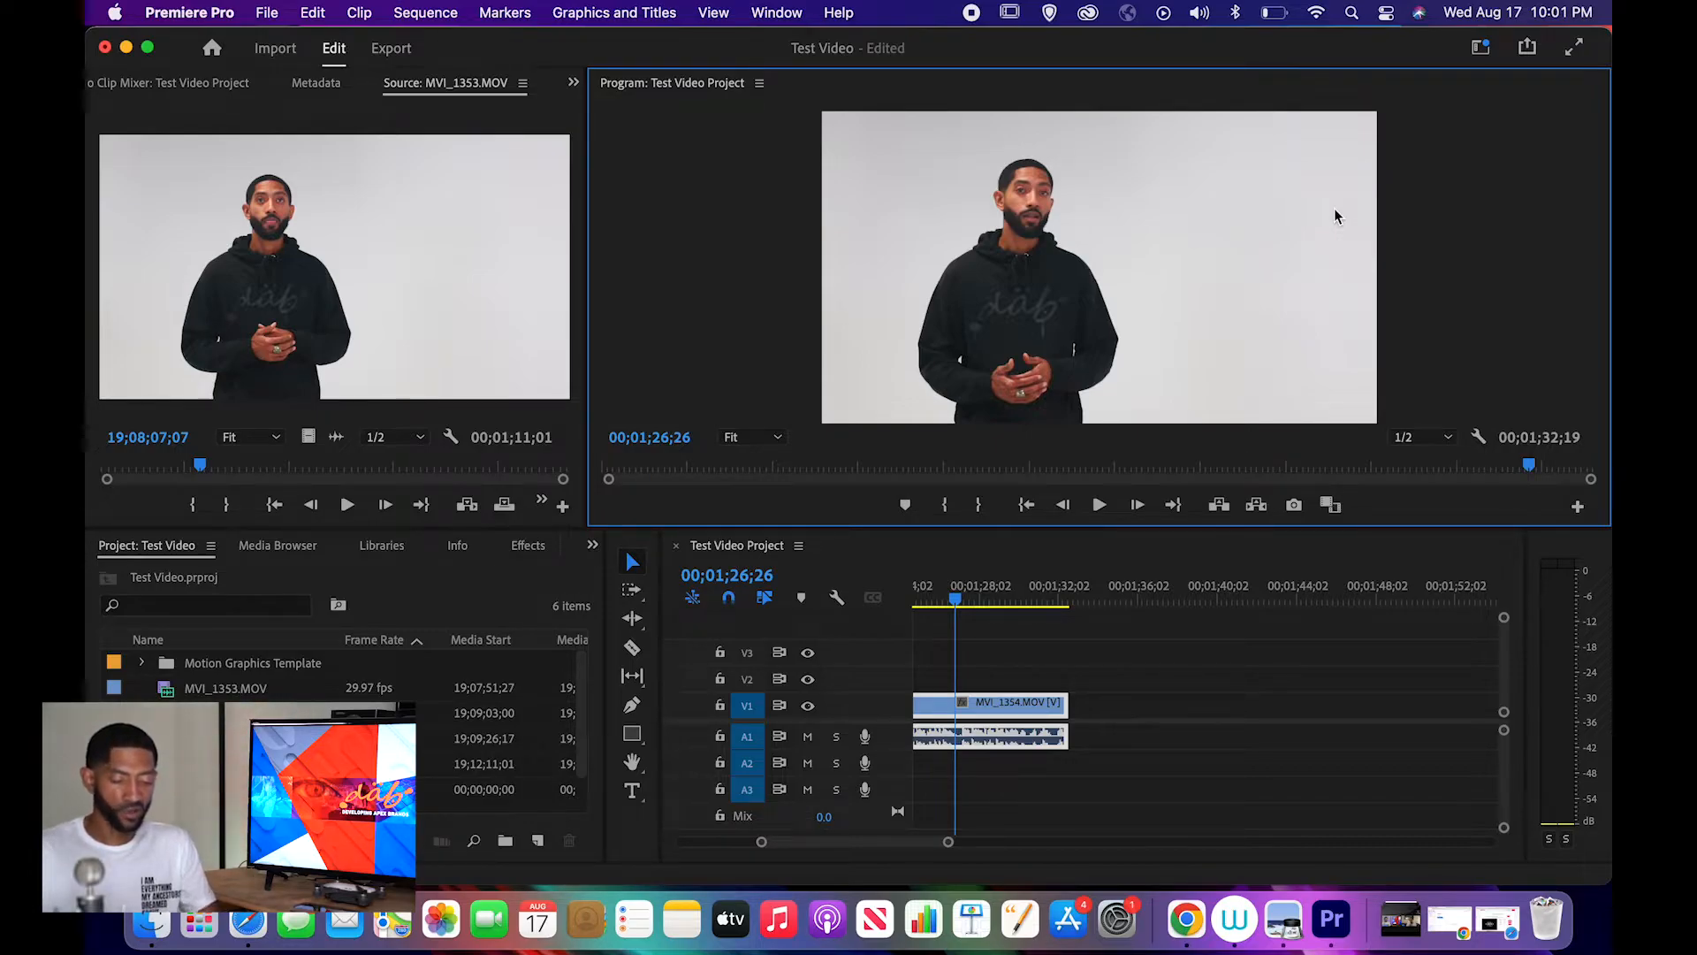
{"action": "scroll", "coordinate": [1046, 676], "scroll_direction": "left", "scroll_amount": 15}
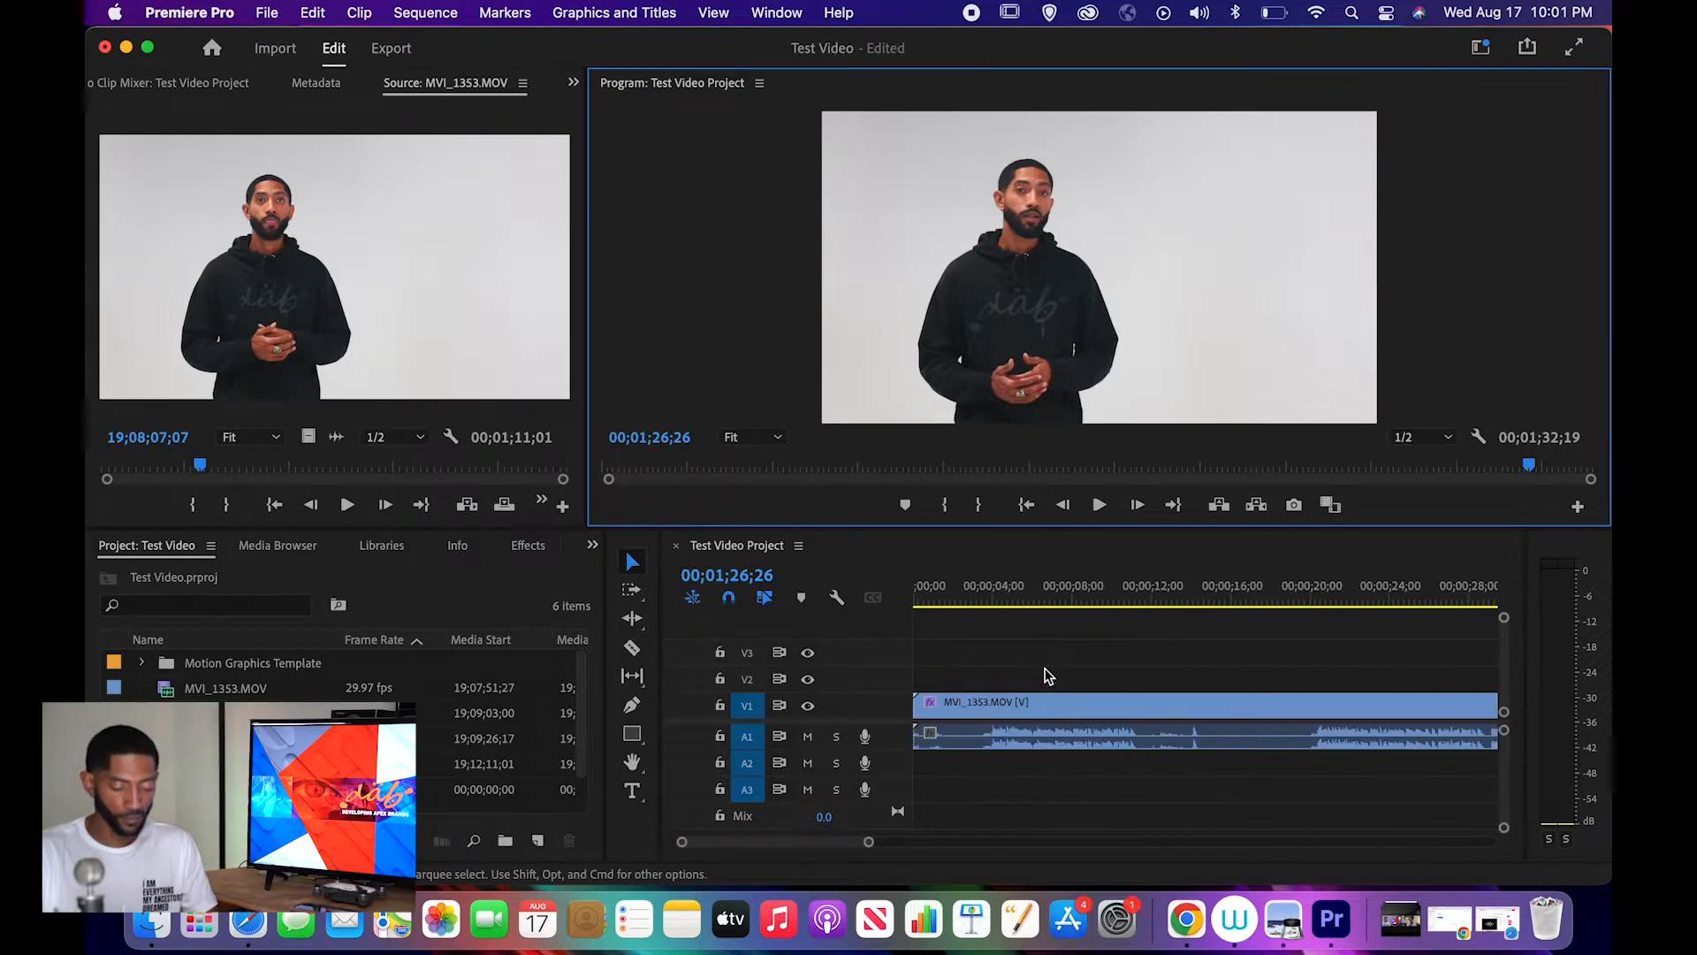
- Fit the whole sequence in the timeline, return to its first frame and mark the In point there
{"action": "scroll", "coordinate": [1044, 680], "scroll_direction": "down", "scroll_amount": 10}
{"action": "scroll", "coordinate": [1003, 672], "scroll_direction": "up", "scroll_amount": 1}
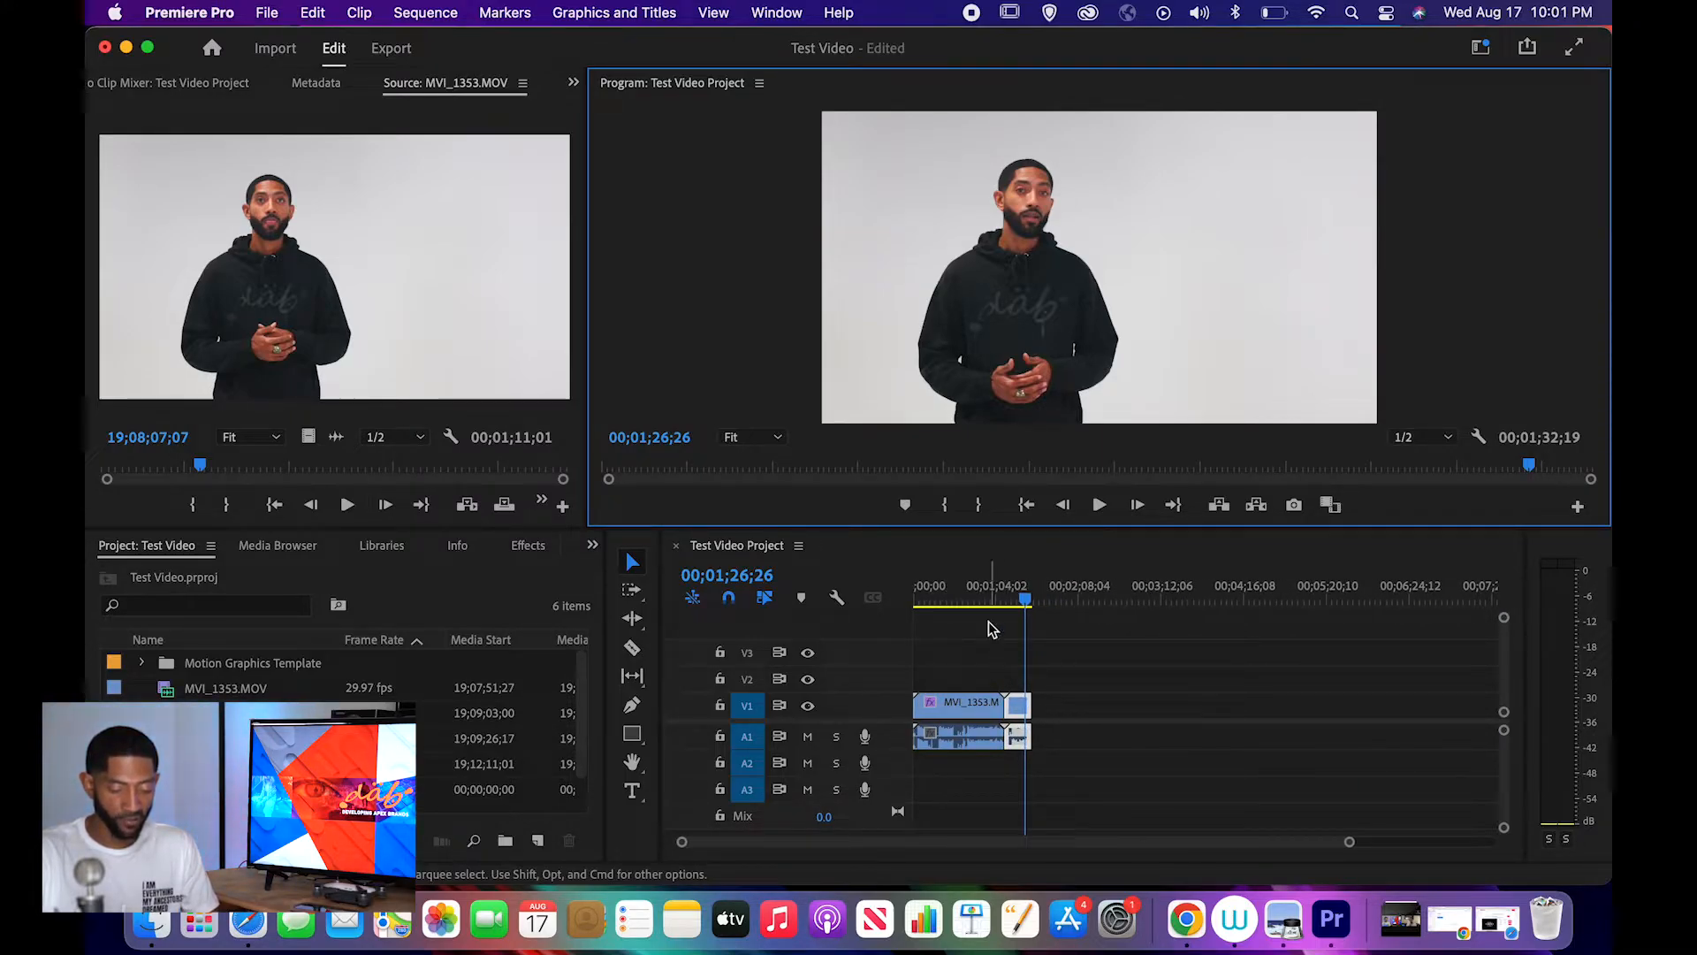
{"action": "key", "text": "Home"}
{"action": "key", "text": "space"}
{"action": "key", "text": "space"}
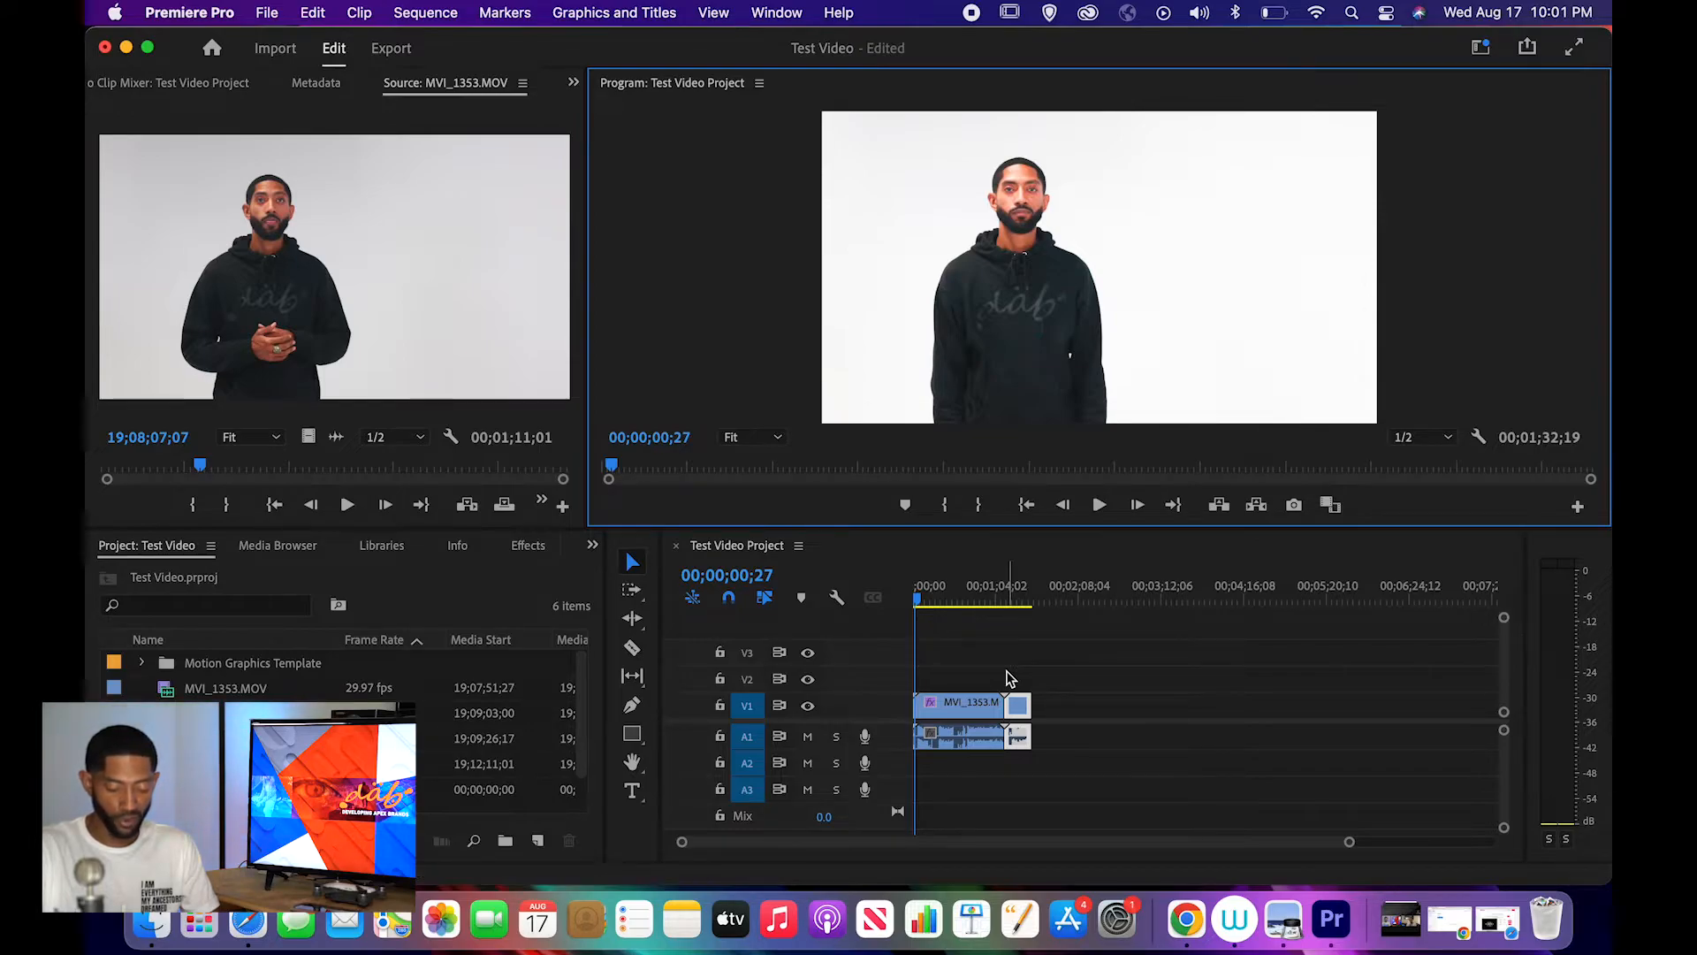
{"action": "key", "text": "shift+i"}
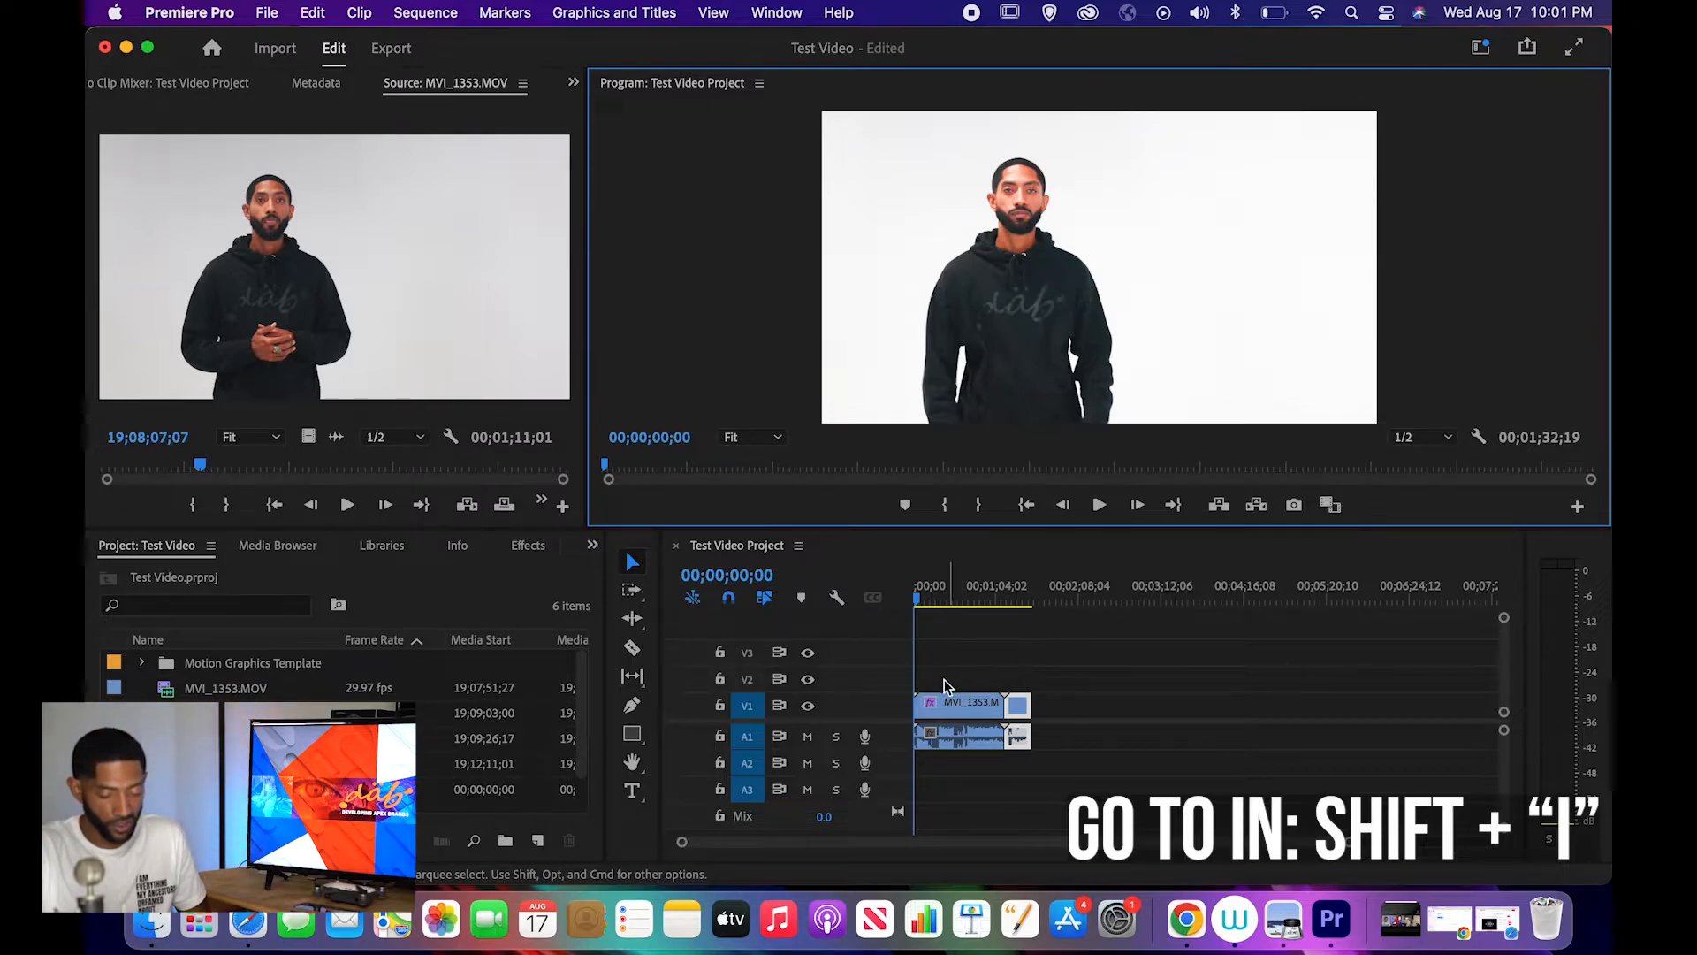
{"action": "left_click", "coordinate": [972, 591]}
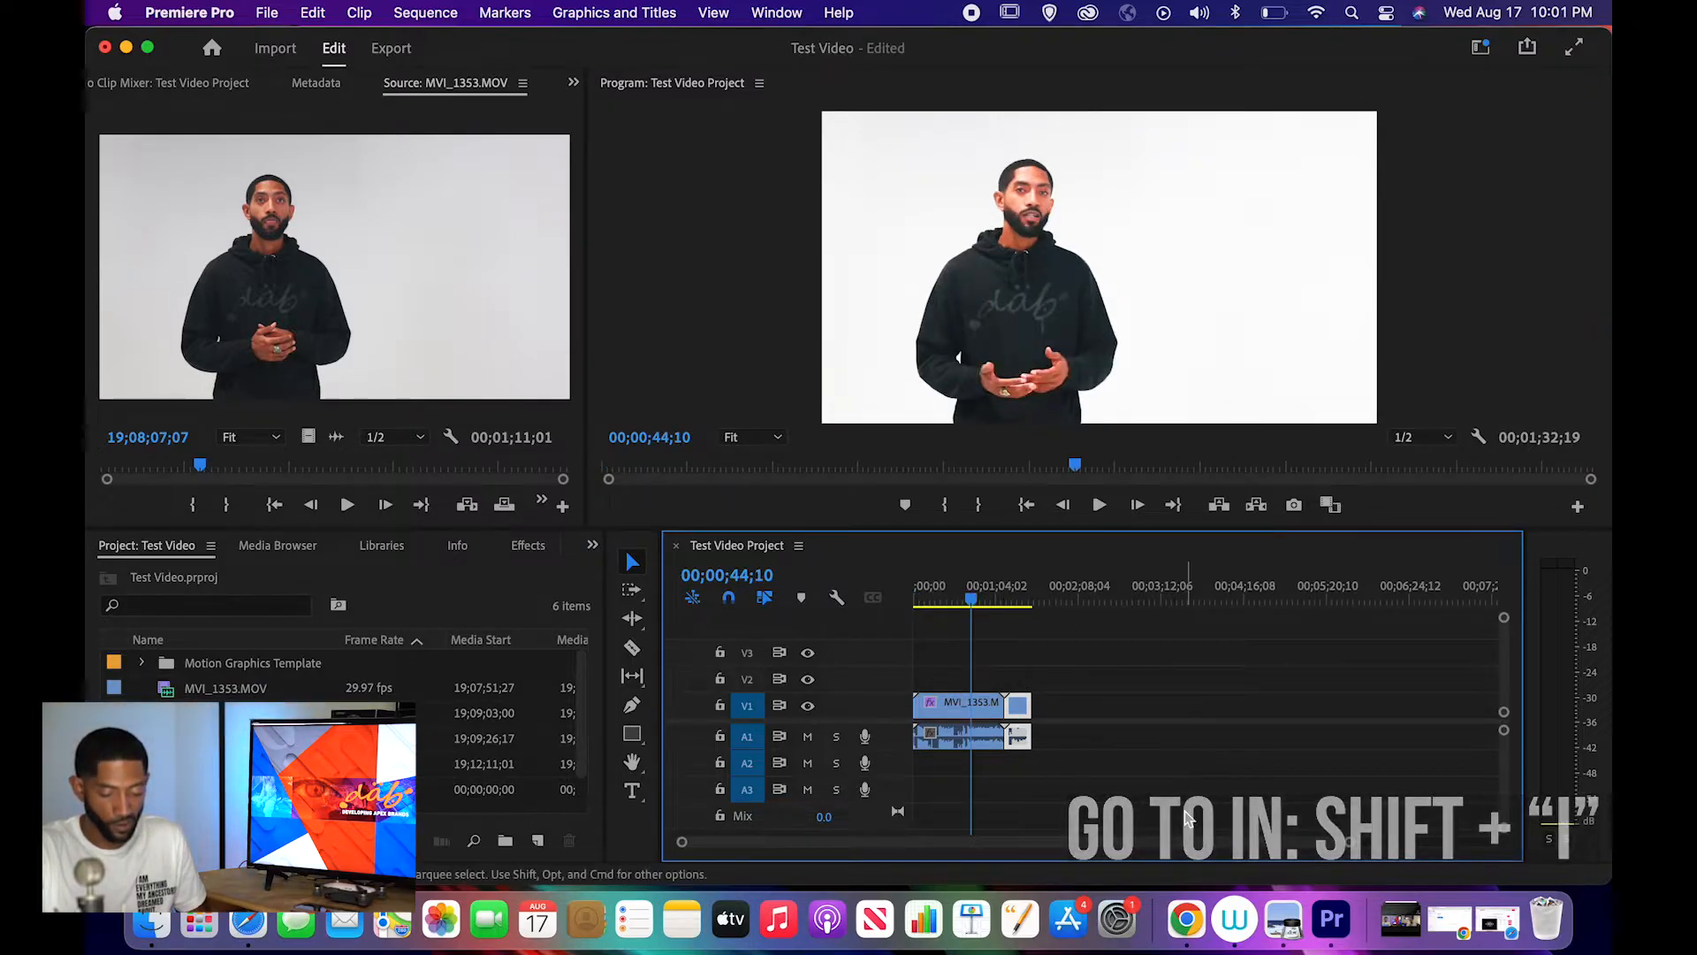
{"action": "key", "text": "shift+i"}
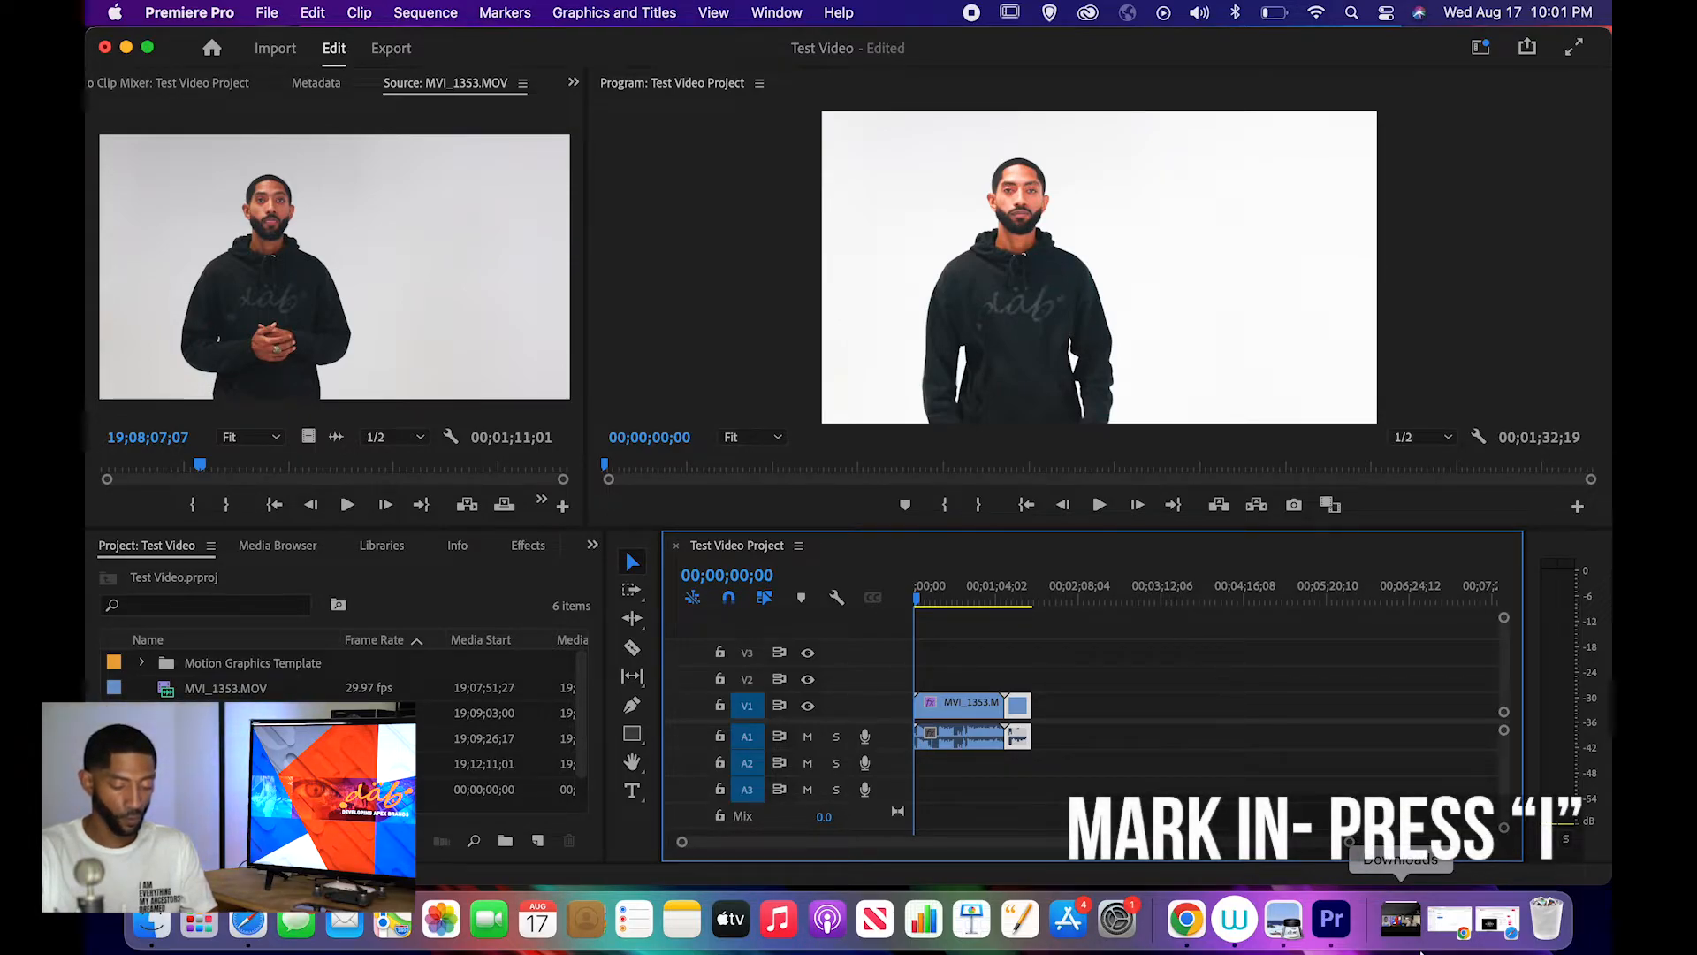
{"action": "key", "text": "i"}
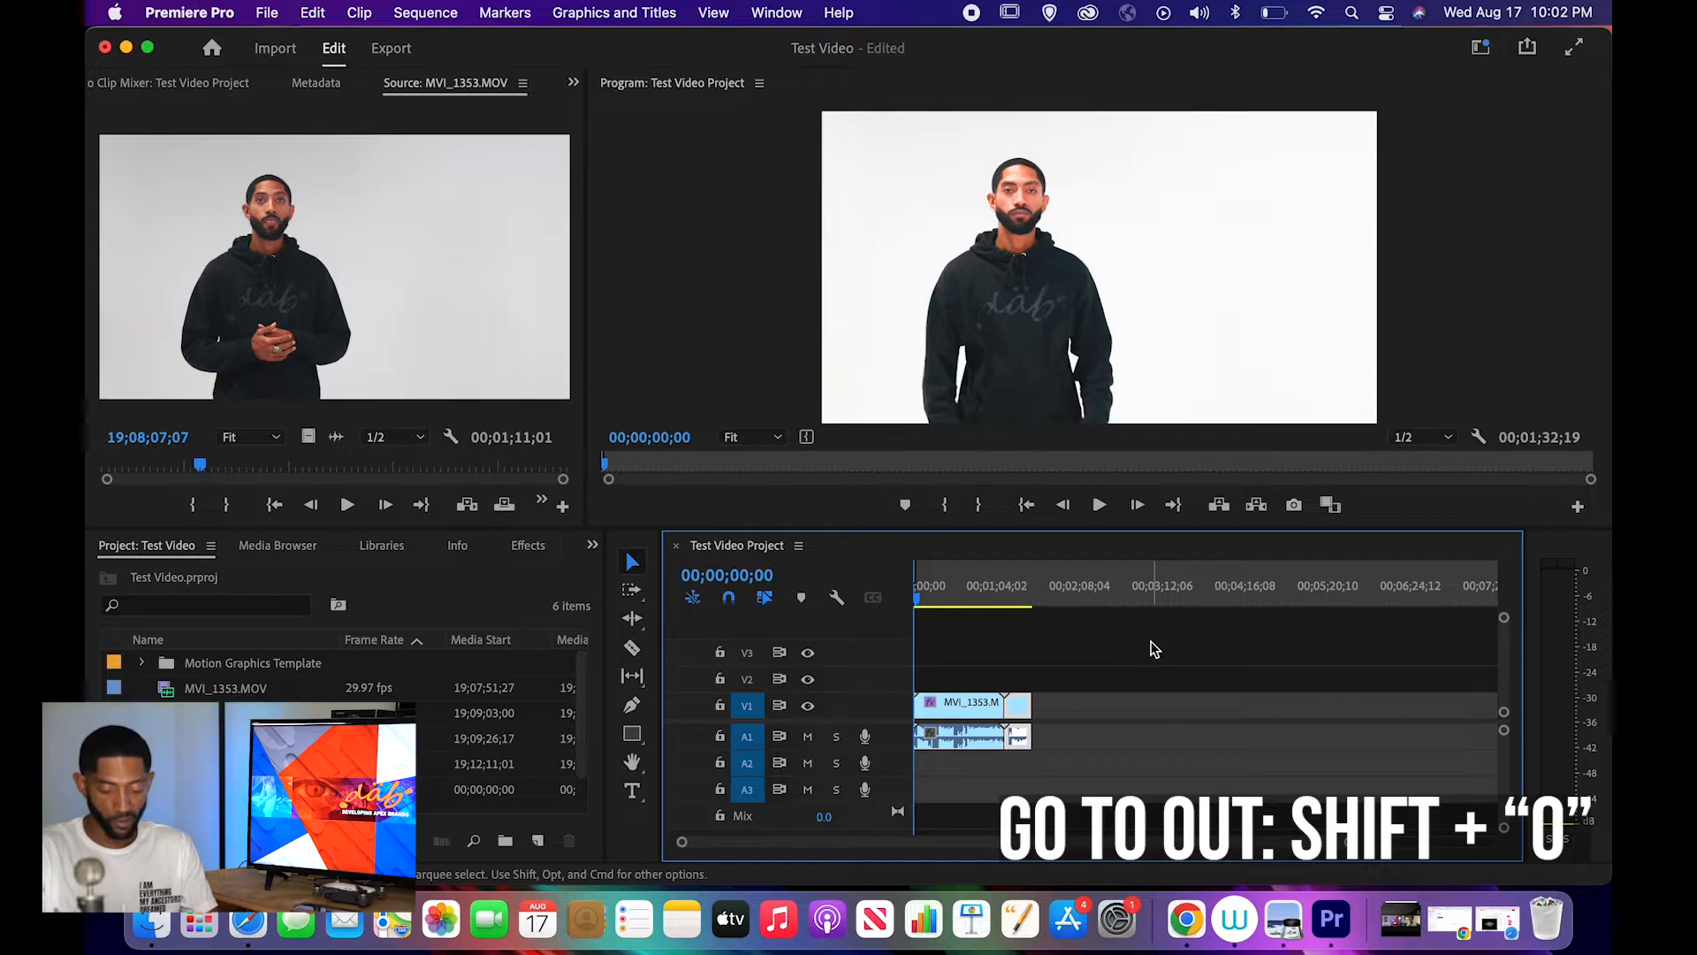
- Go to the last frame of the sequence and mark the Out point there
{"action": "key", "text": "shift+o"}
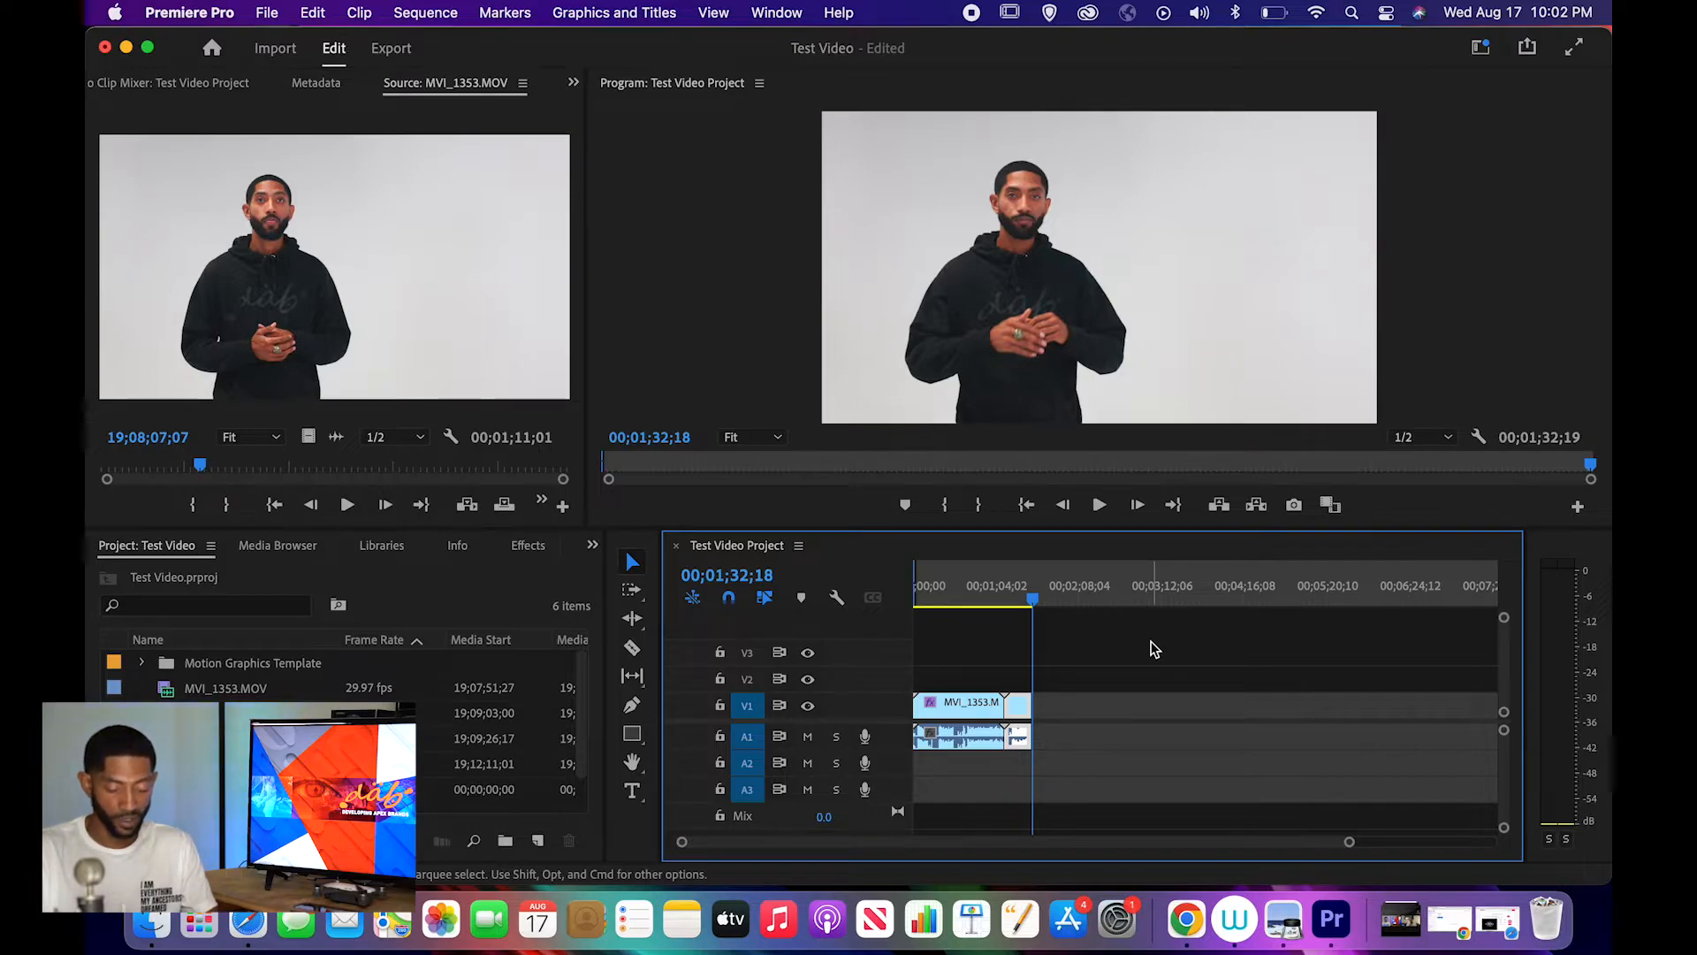
{"action": "left_click", "coordinate": [971, 594]}
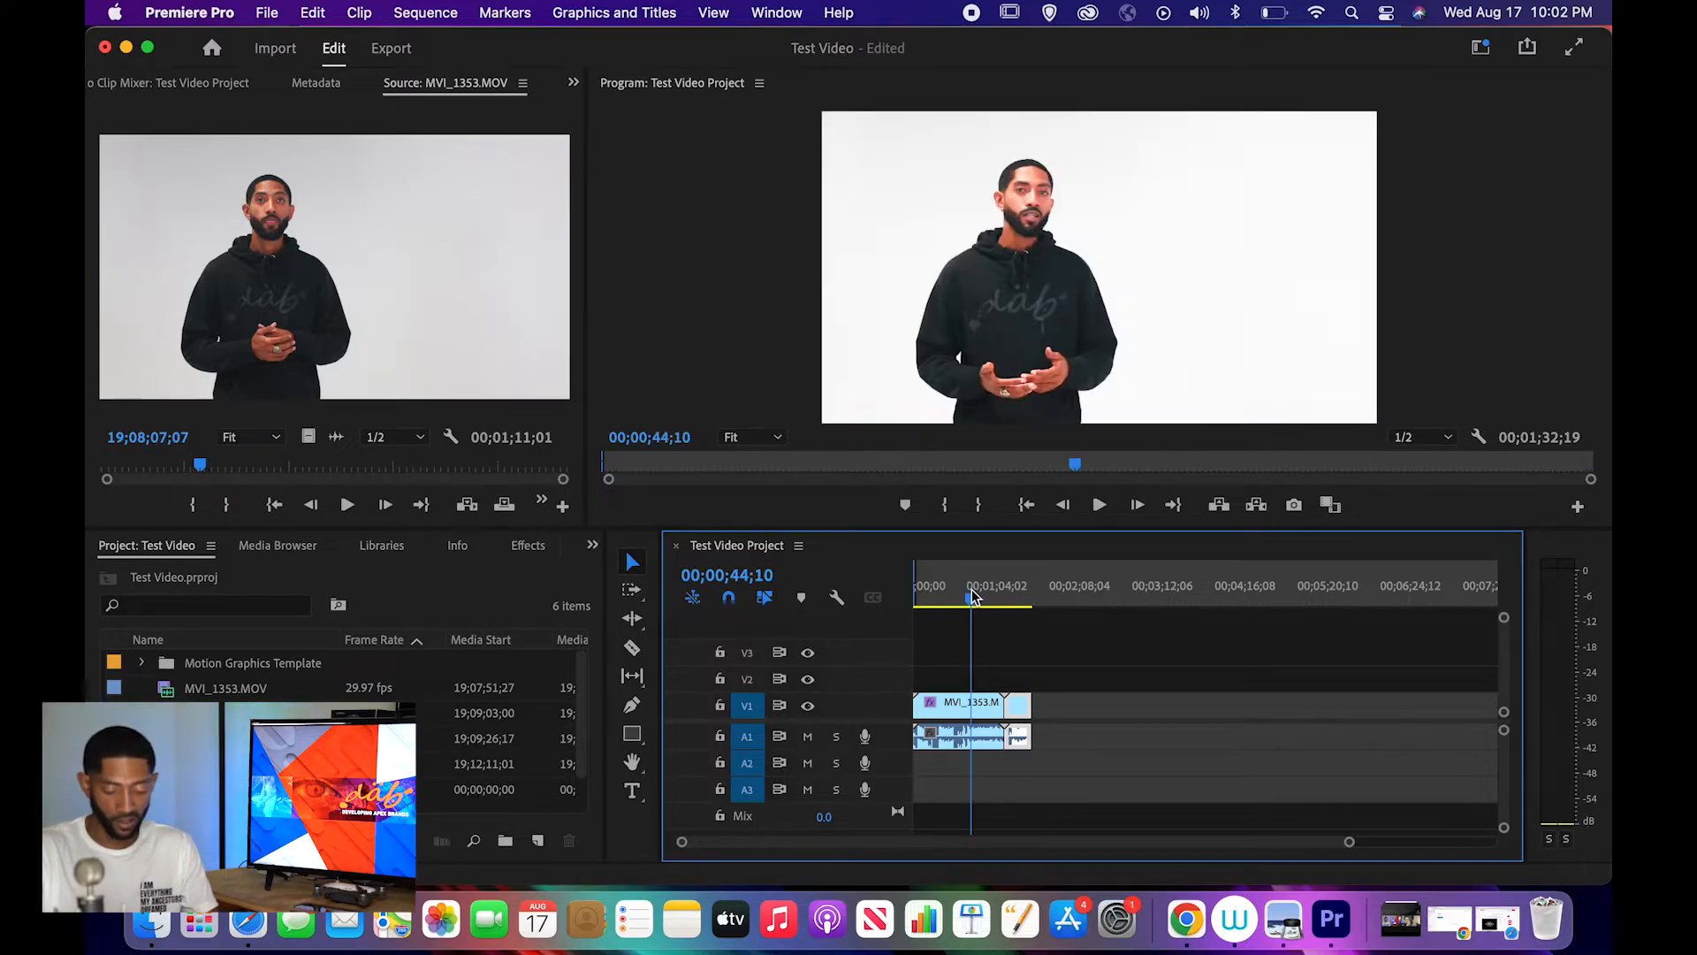
{"action": "key", "text": "shift+o"}
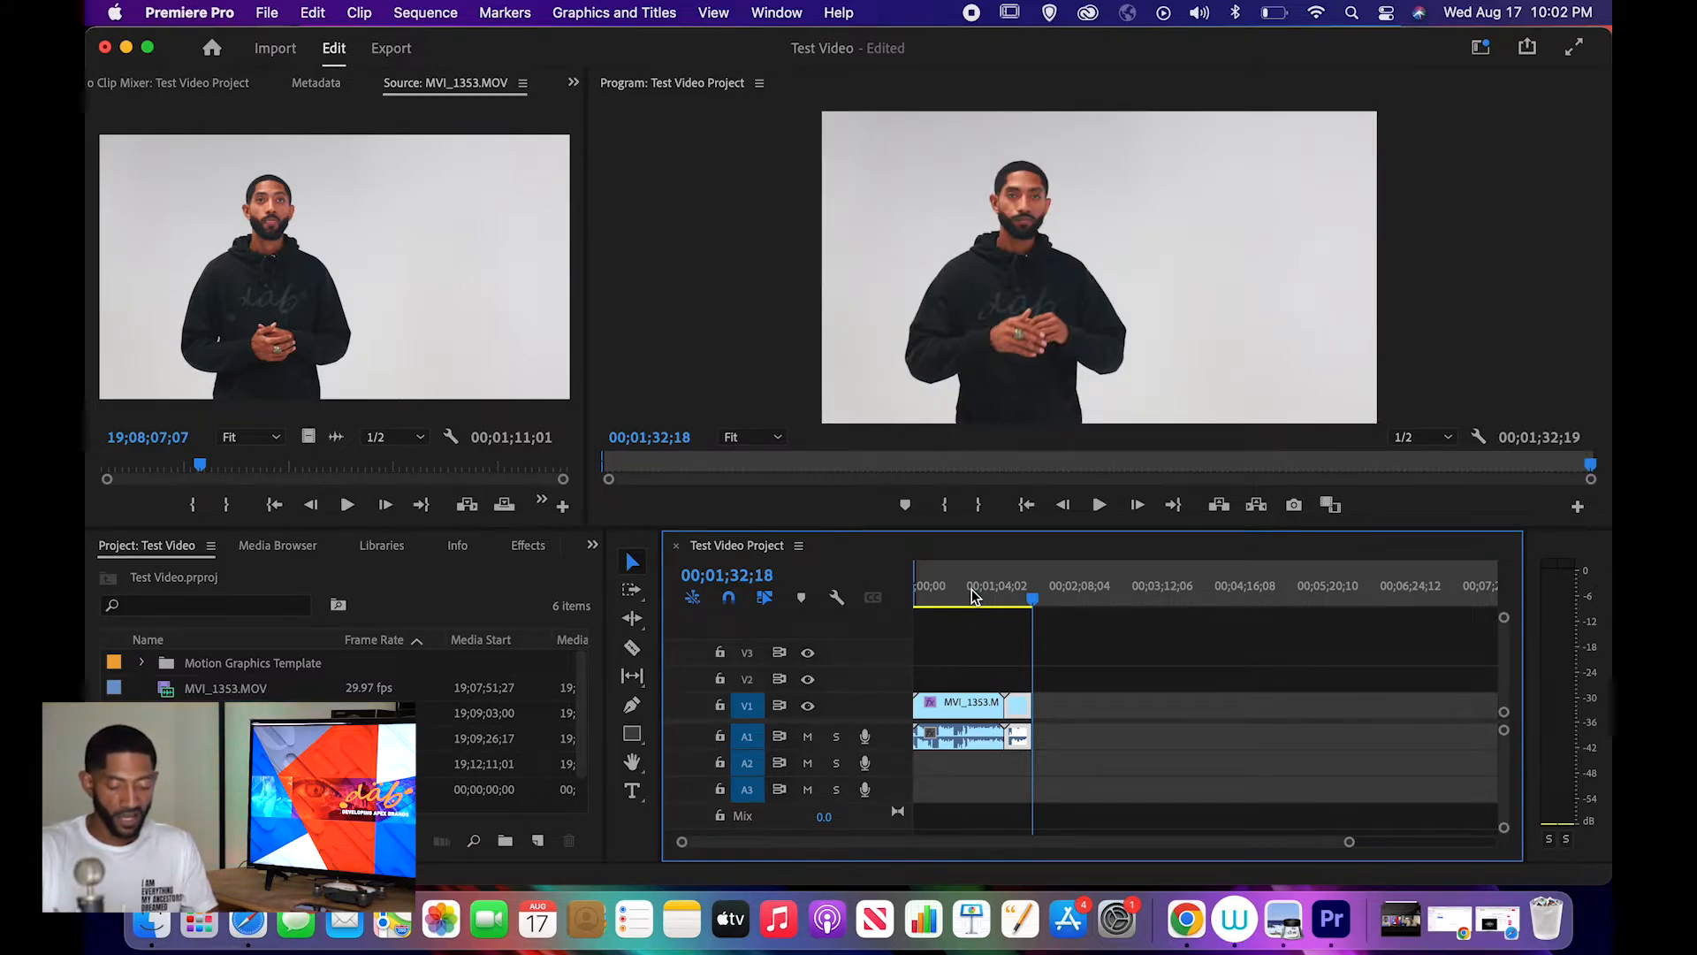
{"action": "key", "text": "o"}
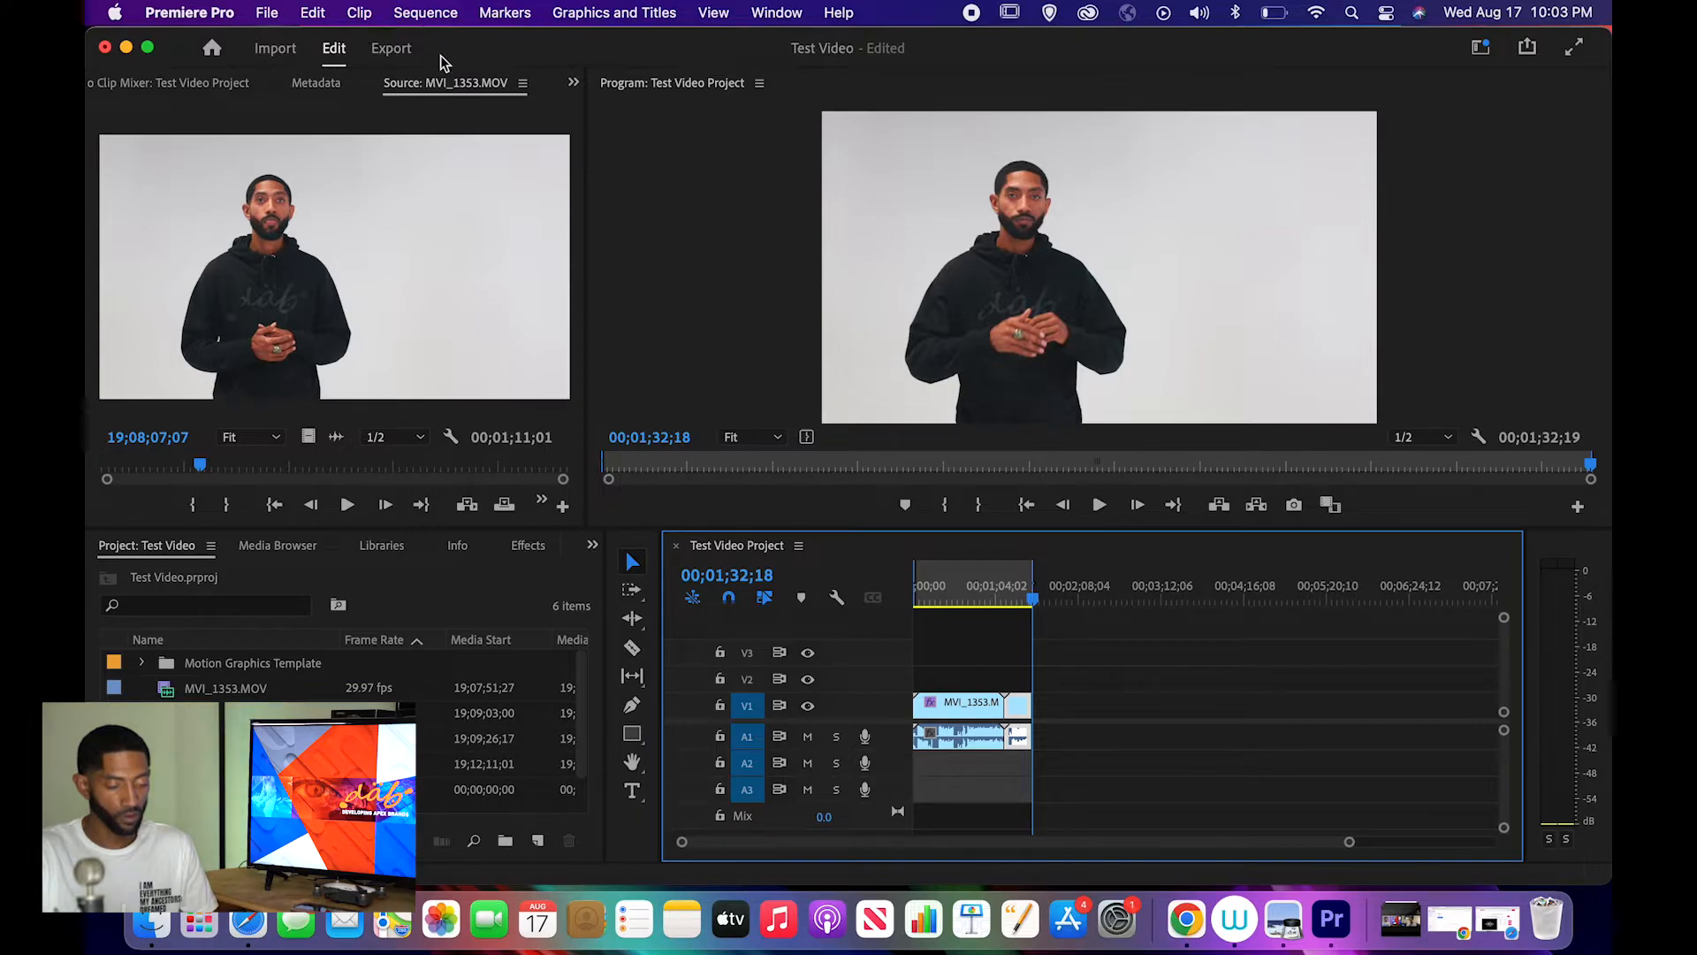
- Open the sequence's export settings and set the output location to the Desktop, keeping the file name Test Video Project
{"action": "left_click", "coordinate": [393, 53]}
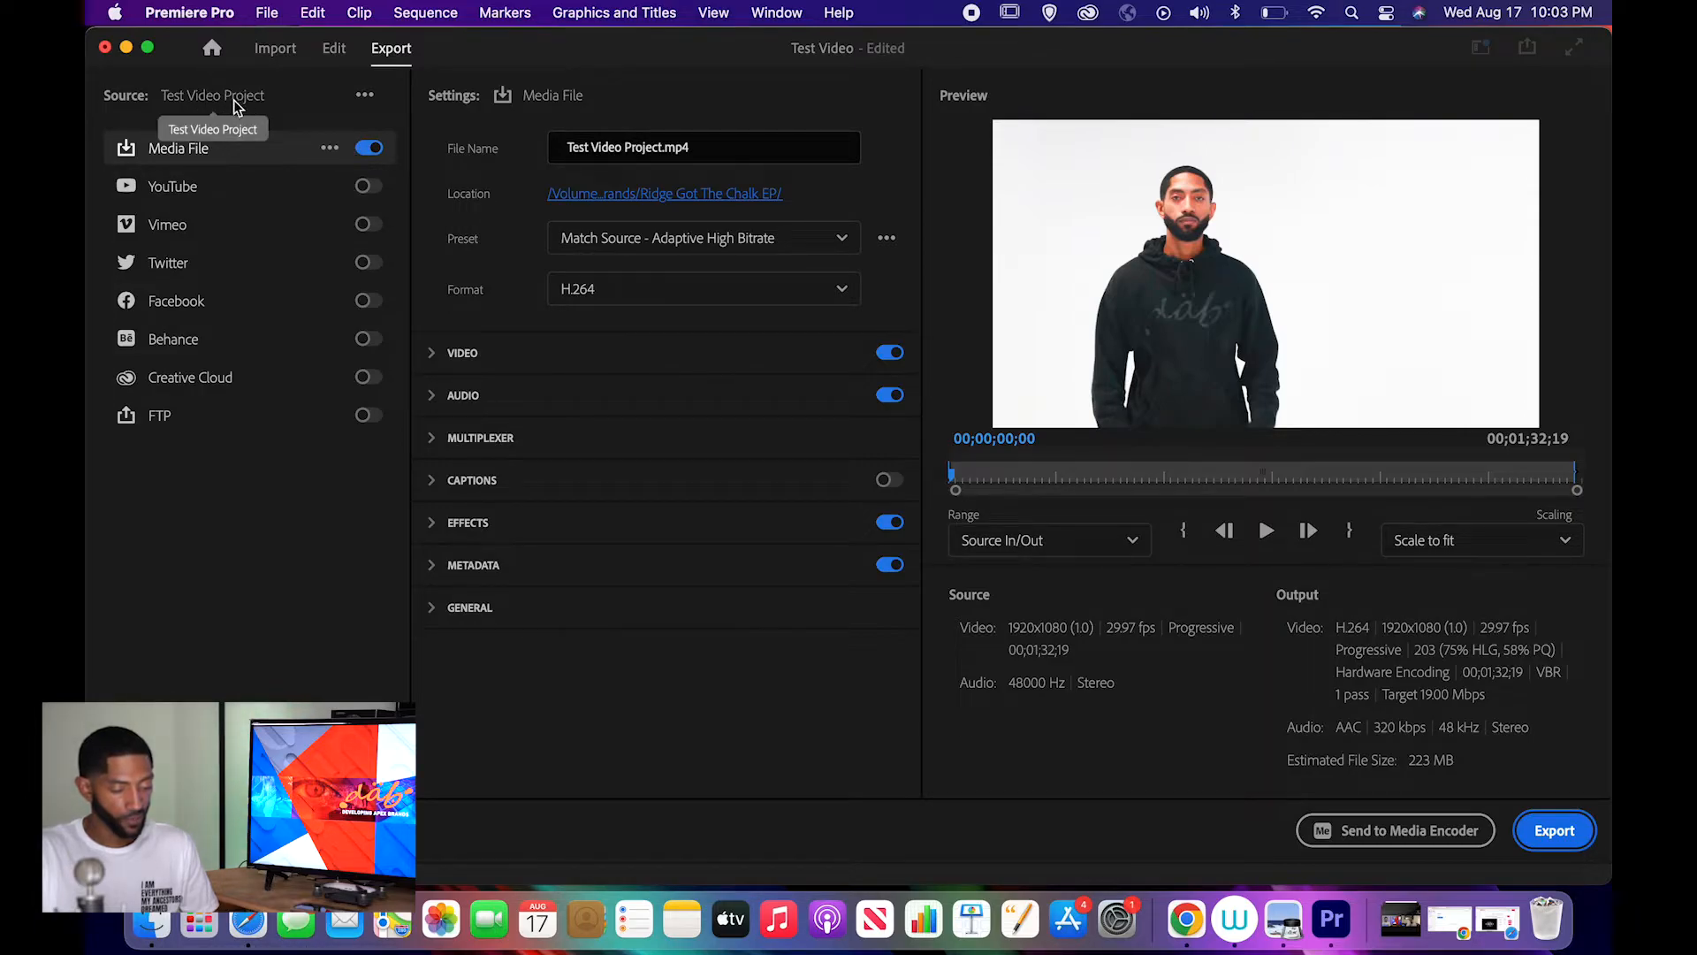
{"action": "key", "text": "super+s"}
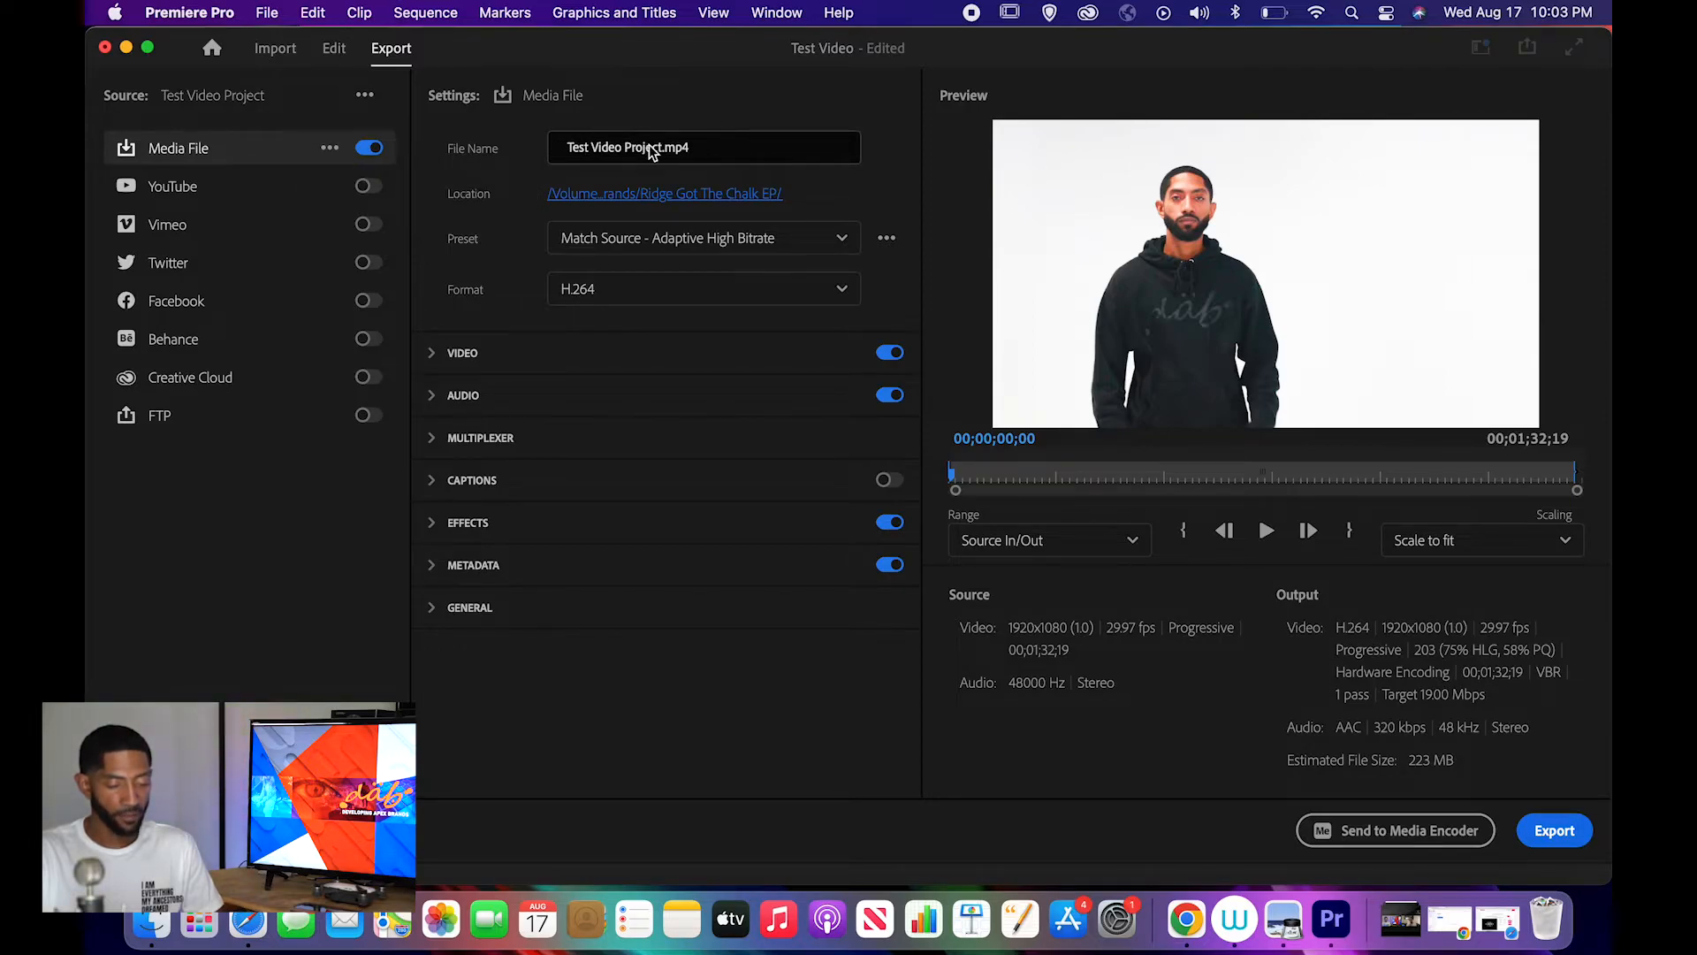
{"action": "left_click", "coordinate": [722, 205]}
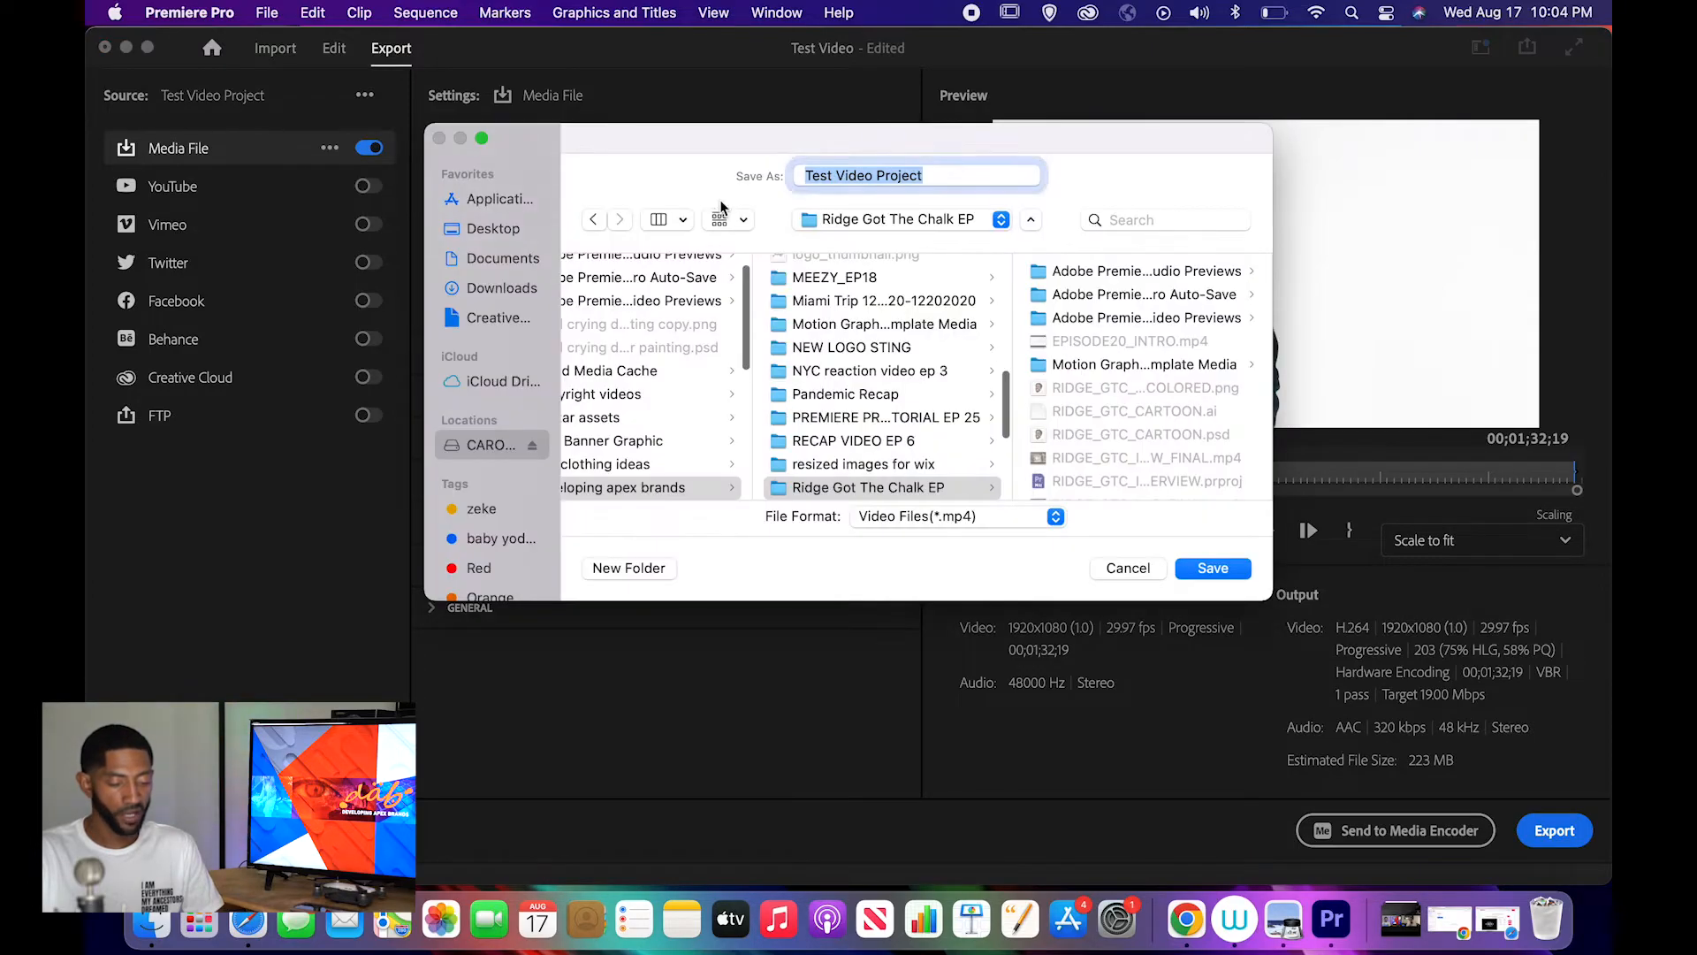
{"action": "left_click", "coordinate": [965, 222]}
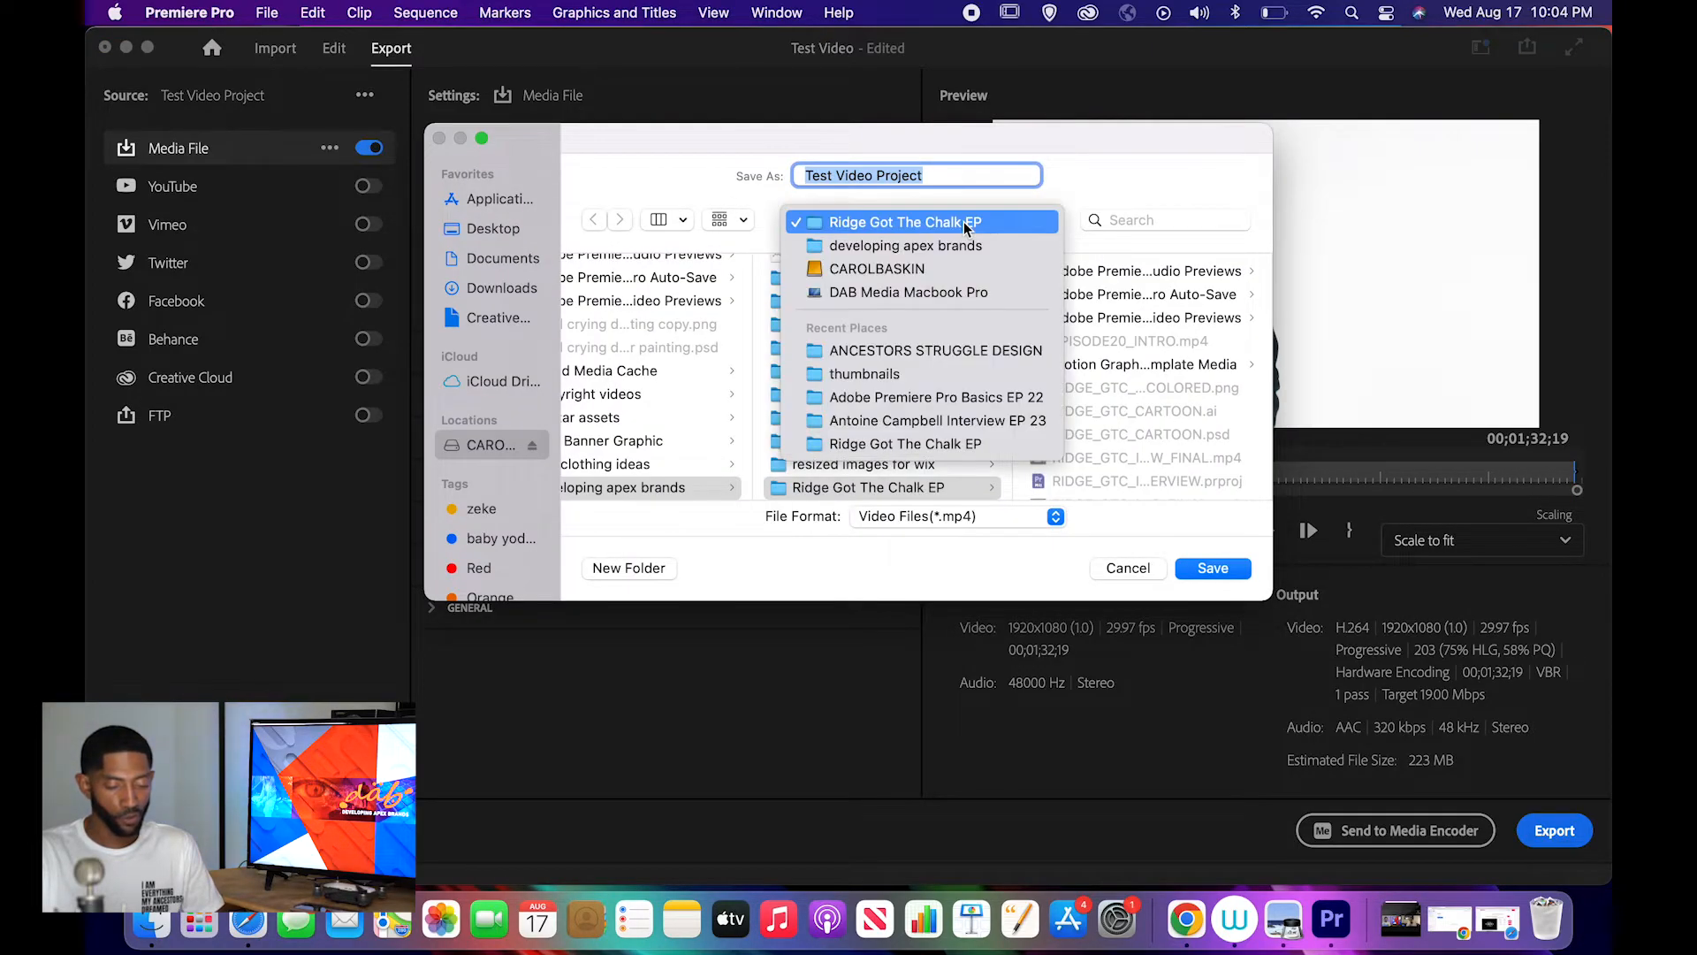
{"action": "left_click", "coordinate": [495, 230]}
{"action": "left_click", "coordinate": [495, 229]}
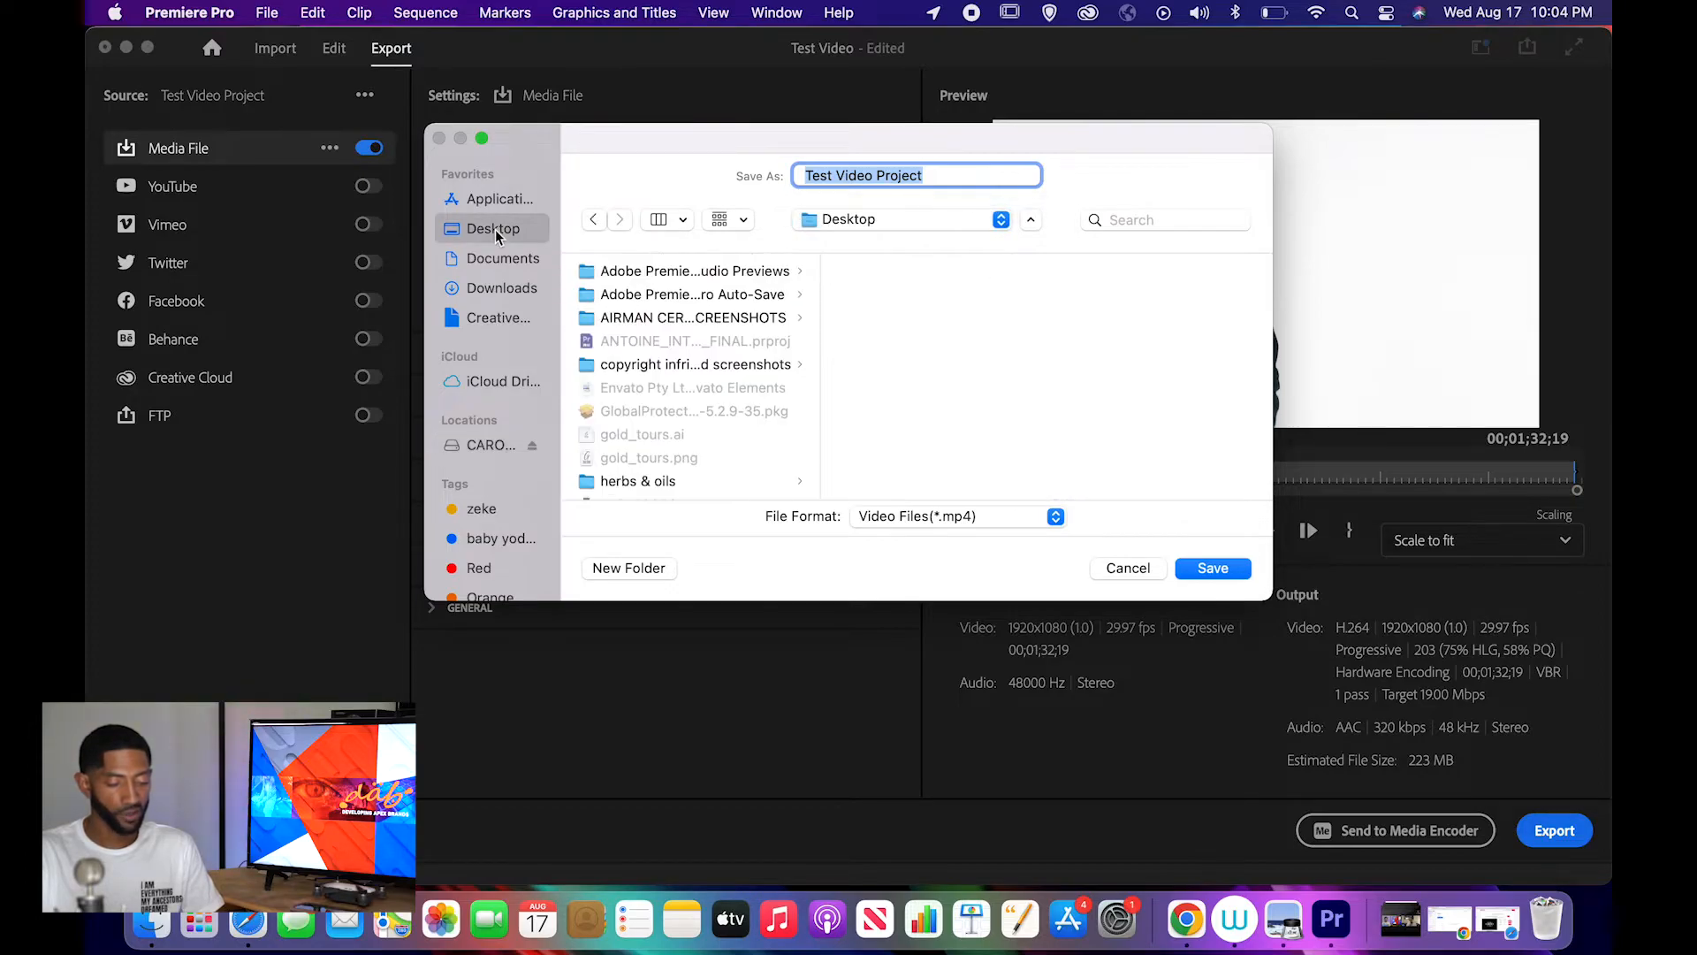
{"action": "left_click", "coordinate": [1214, 568]}
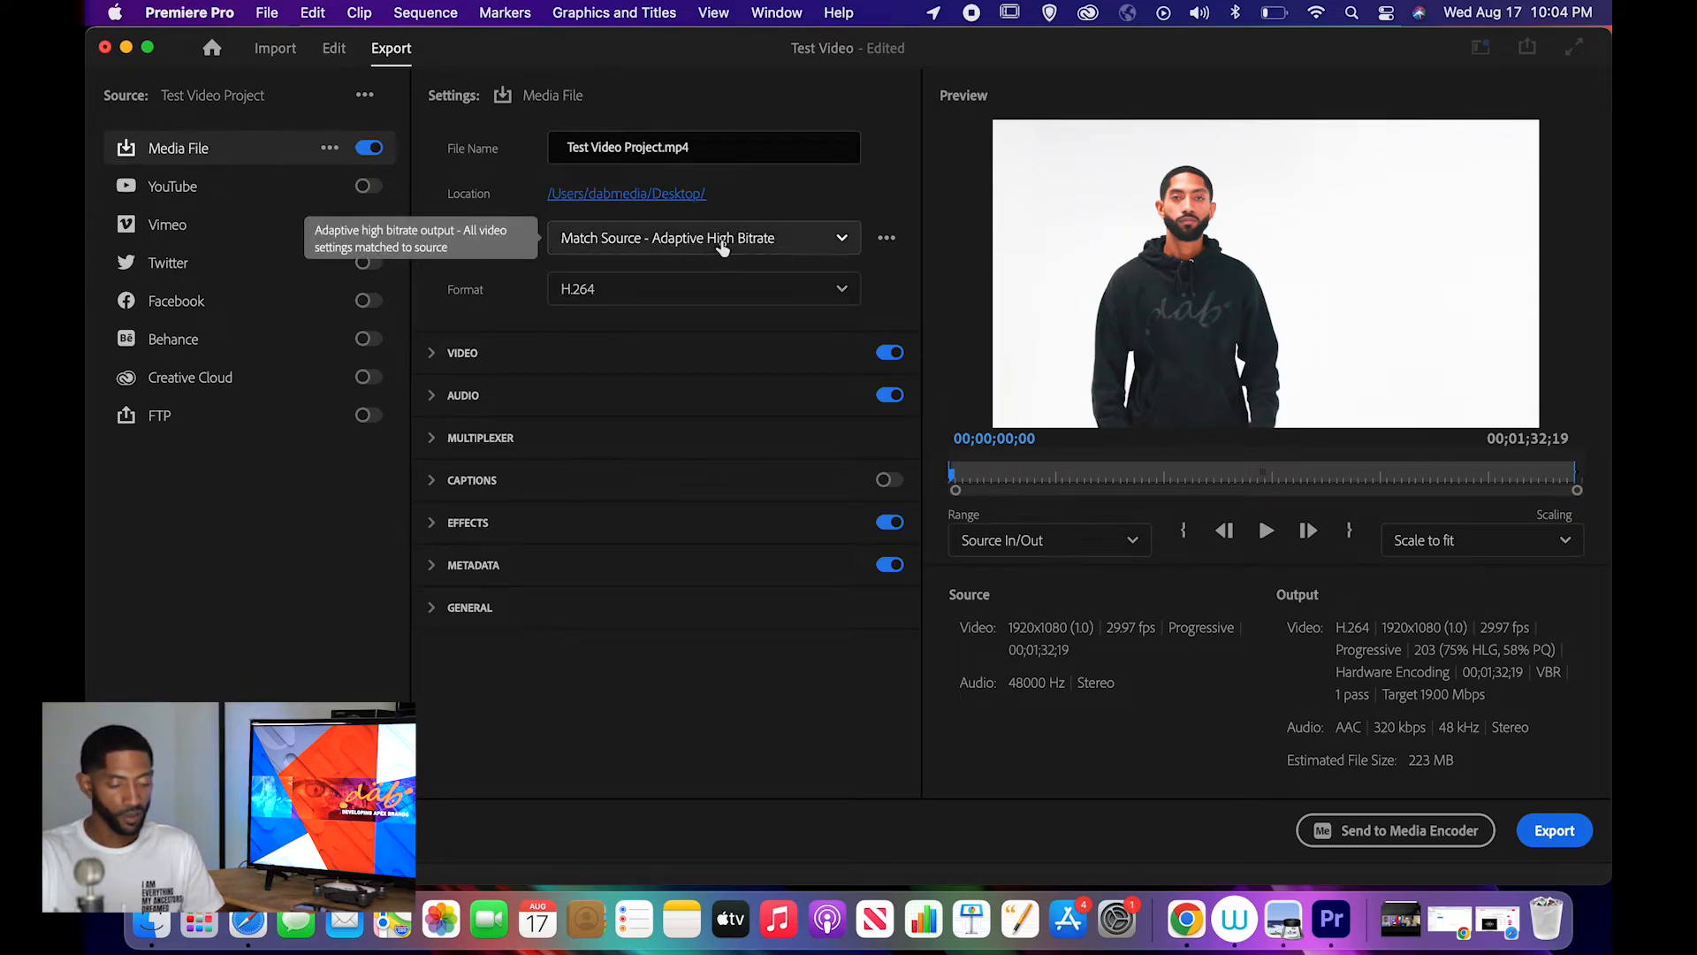
- Review the available export presets and formats, keeping Match Source - Adaptive High Bitrate and H.264
{"action": "left_click", "coordinate": [722, 246]}
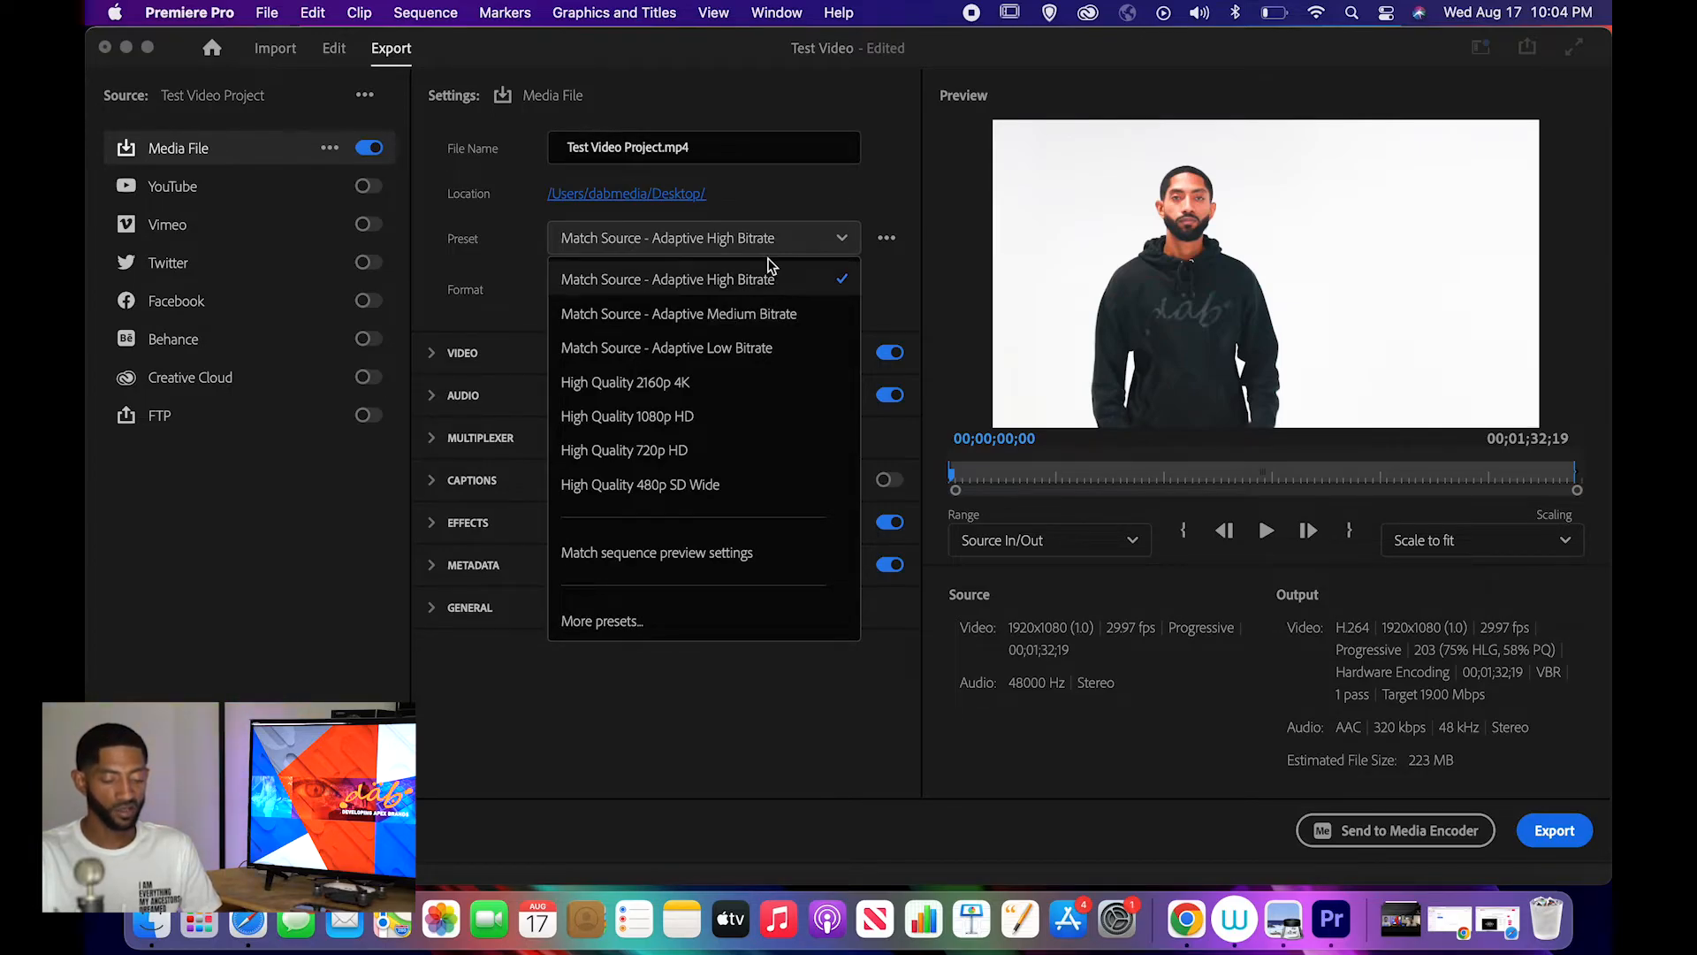
{"action": "left_click", "coordinate": [953, 269]}
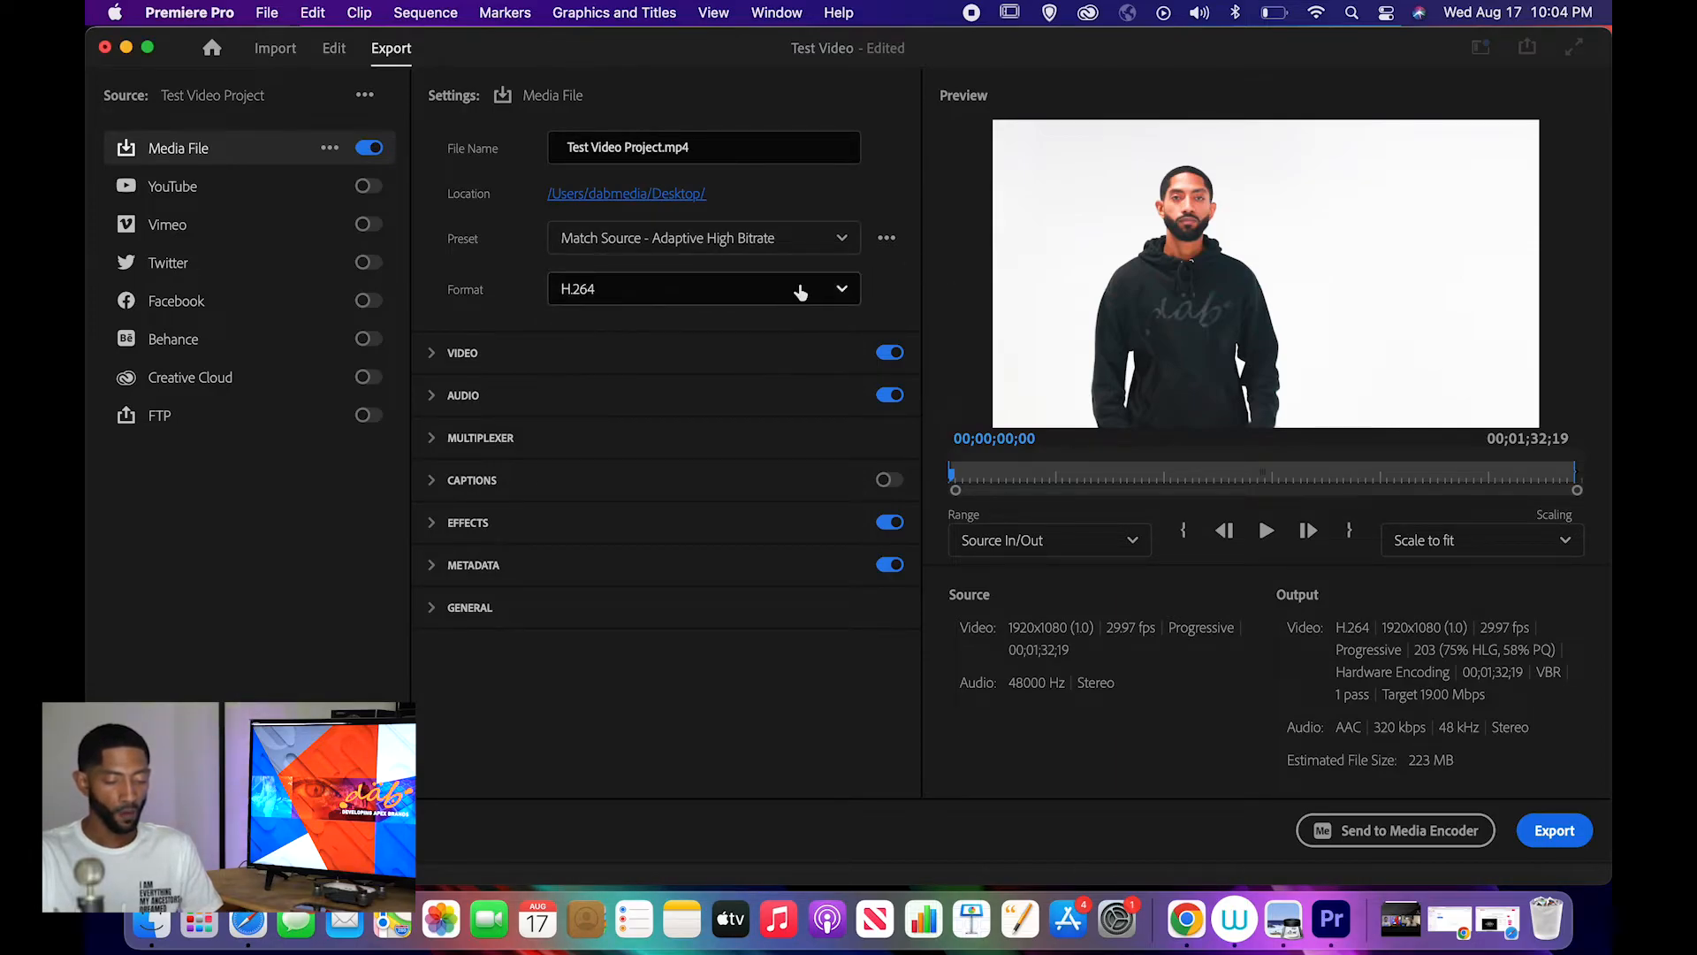
{"action": "left_click", "coordinate": [800, 291]}
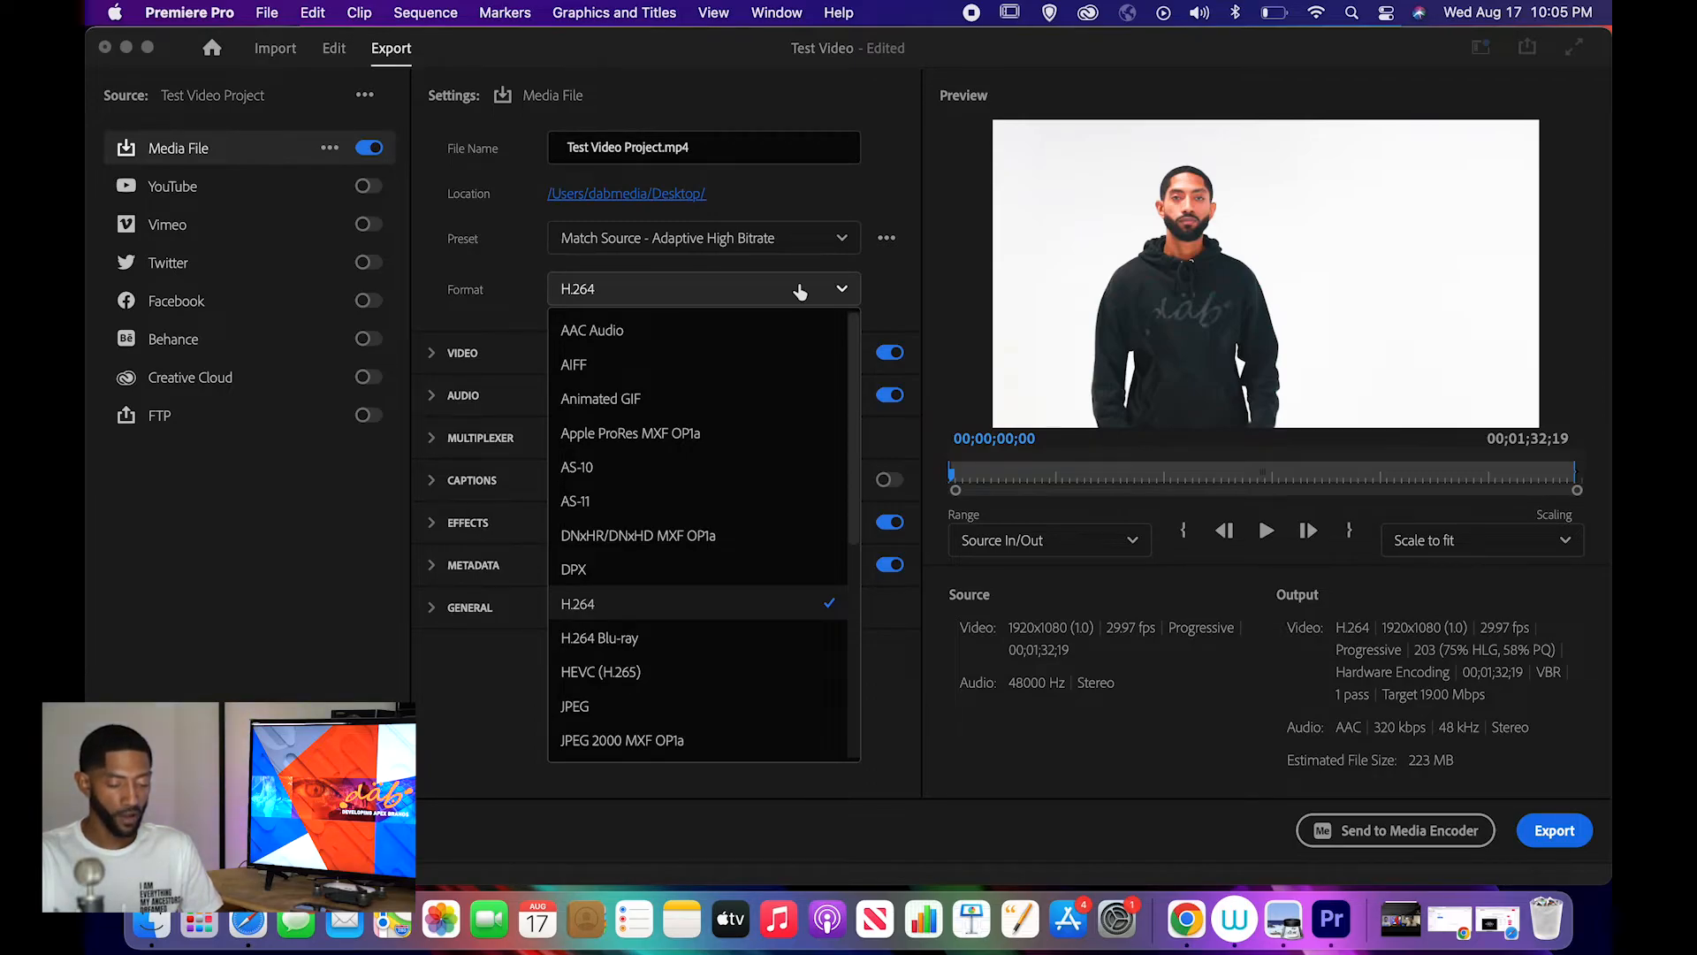
{"action": "scroll", "coordinate": [765, 464], "scroll_direction": "down", "scroll_amount": 5}
{"action": "scroll", "coordinate": [765, 464], "scroll_direction": "up", "scroll_amount": 6}
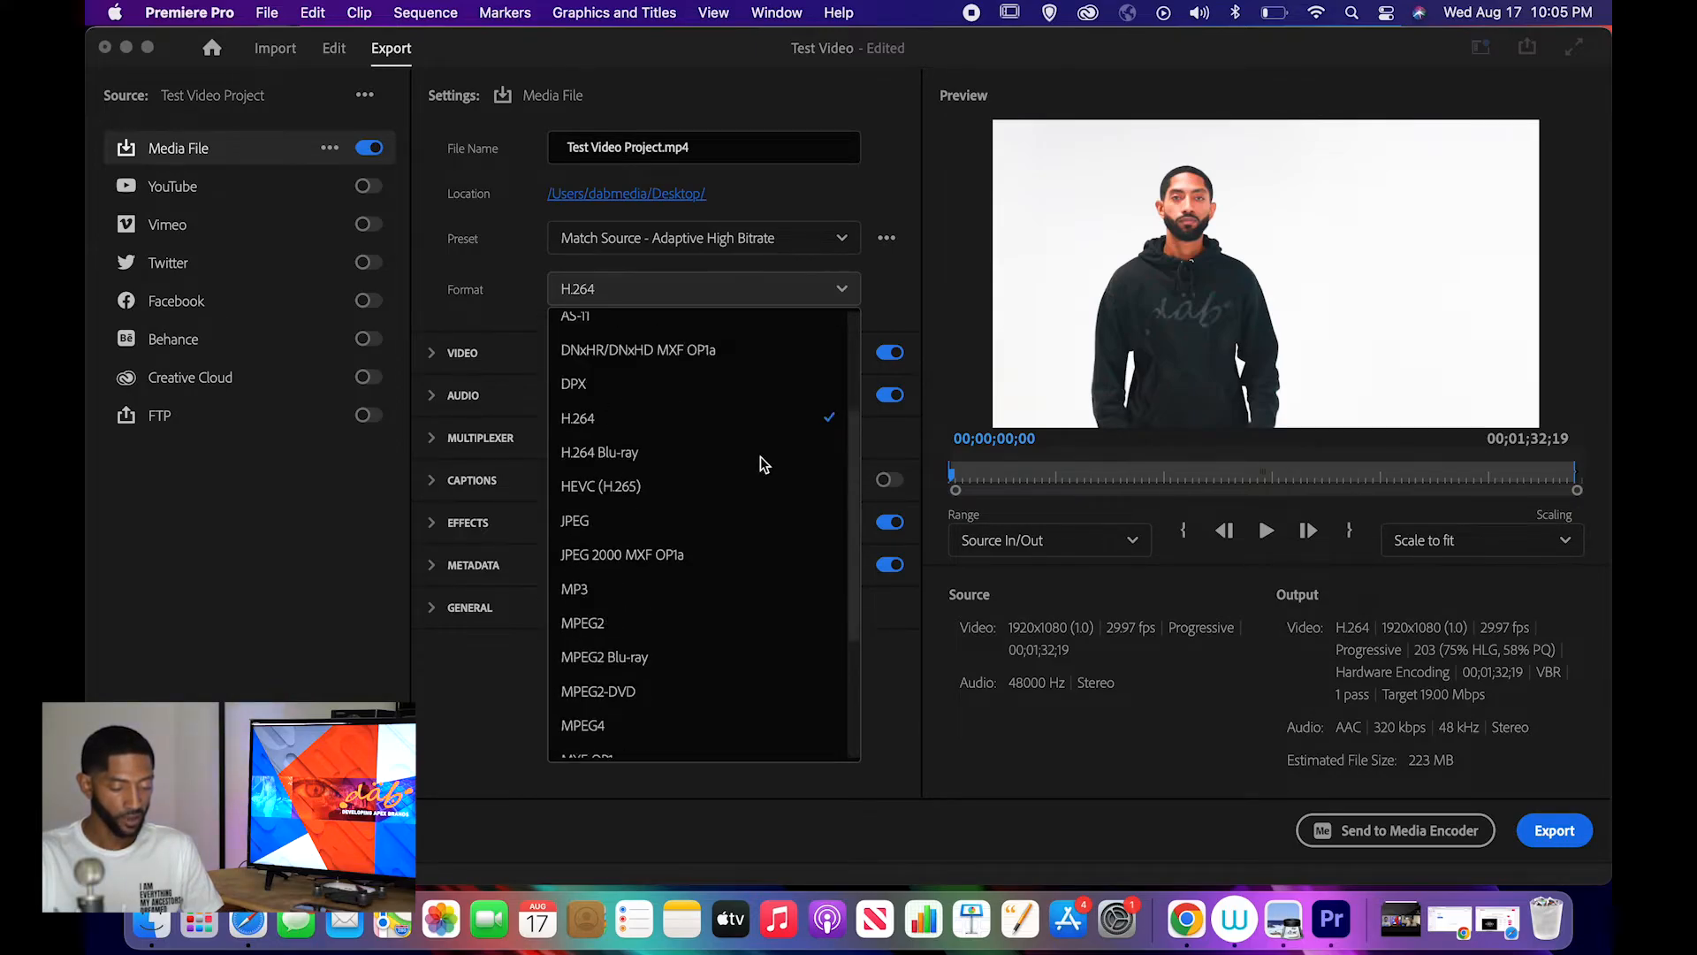
{"action": "left_click", "coordinate": [956, 345]}
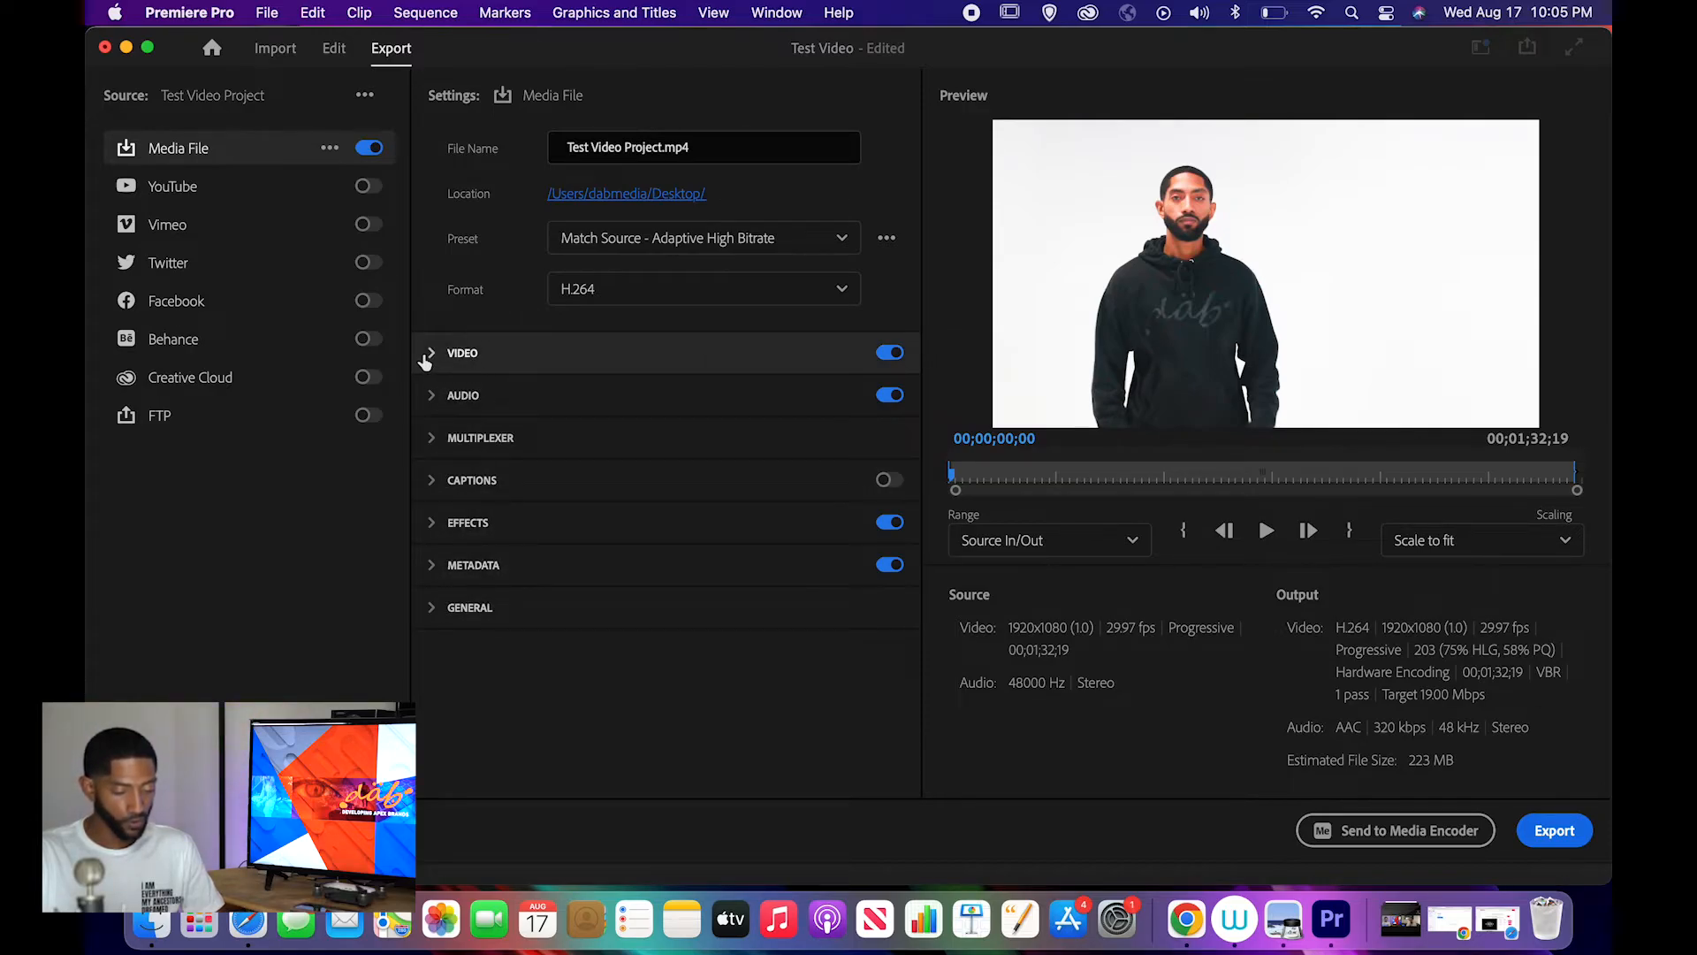
- Examine the basic and additional video export settings, including render quality, encoding and bitrate options, and collapse the additional ones
{"action": "left_click", "coordinate": [430, 354]}
{"action": "scroll", "coordinate": [458, 584], "scroll_direction": "down", "scroll_amount": 2}
{"action": "scroll", "coordinate": [458, 583], "scroll_direction": "up", "scroll_amount": 2}
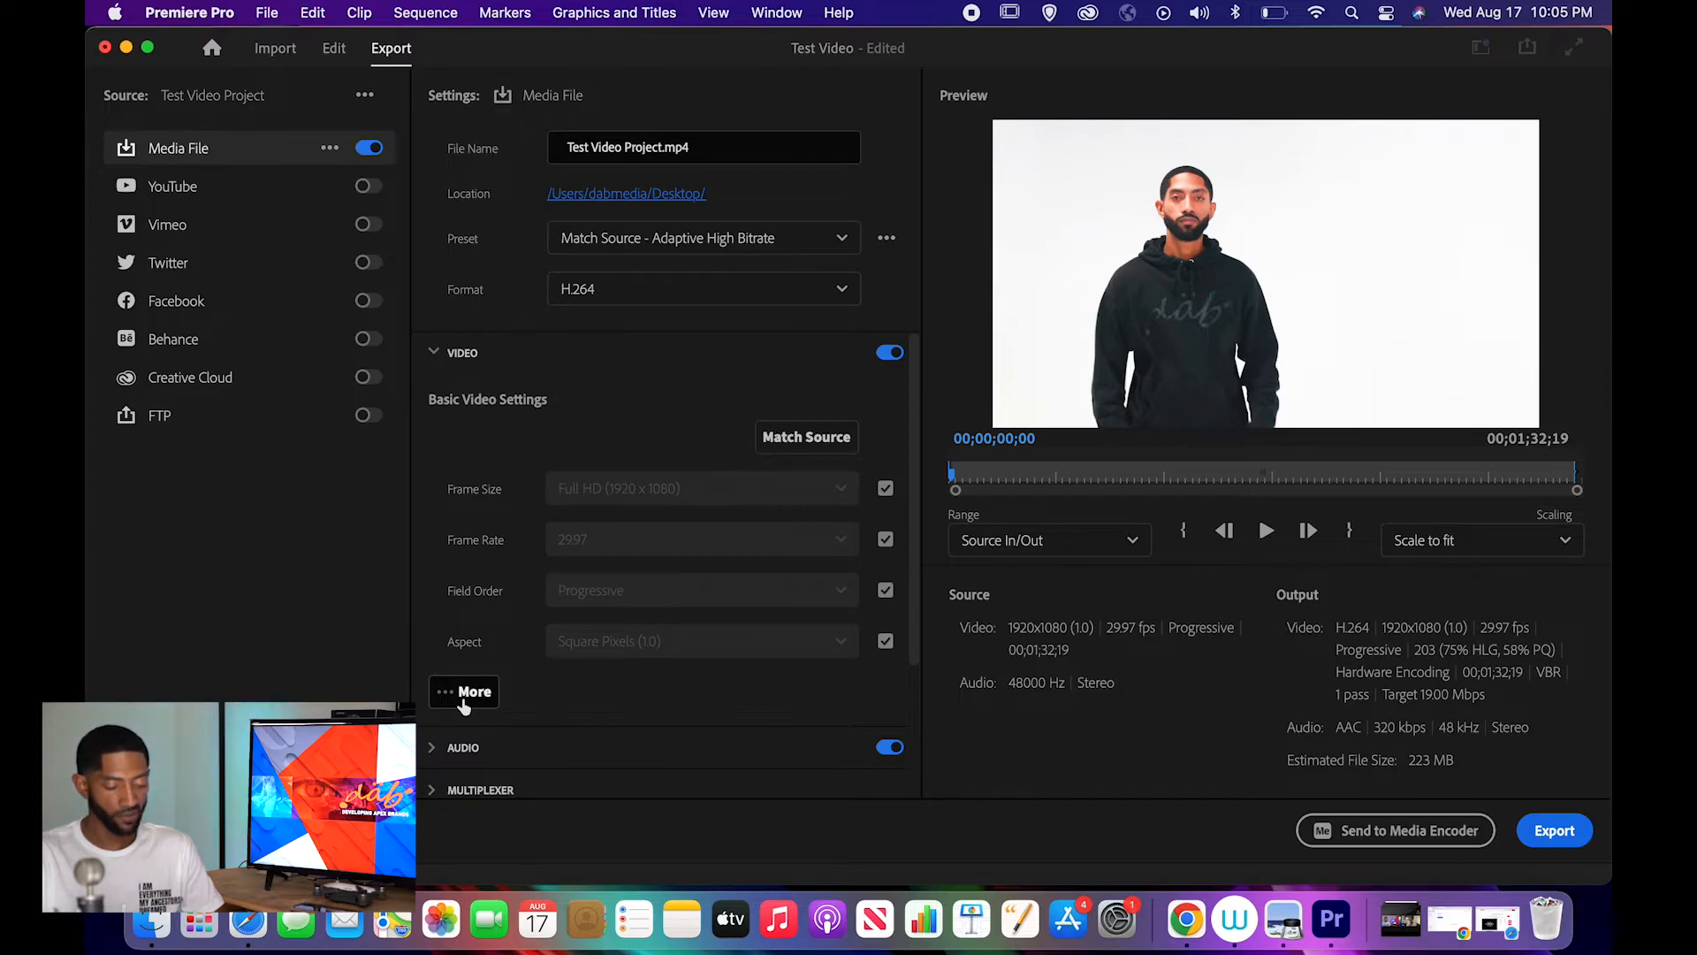
{"action": "left_click", "coordinate": [462, 698]}
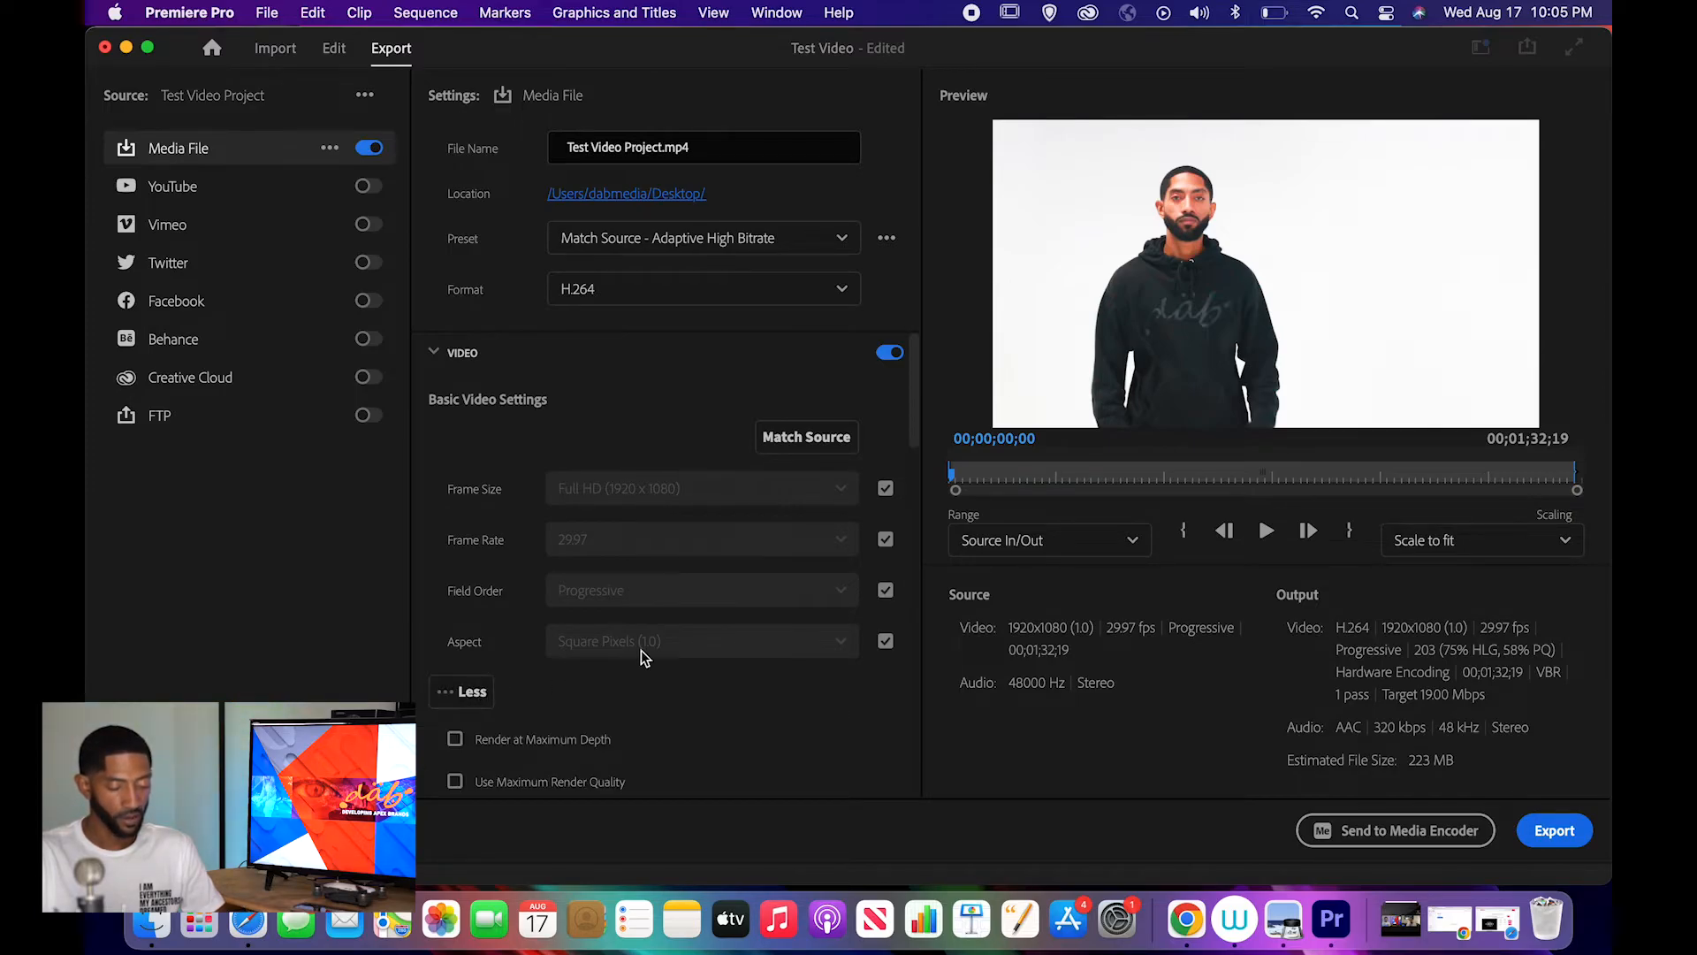
{"action": "scroll", "coordinate": [644, 655], "scroll_direction": "down", "scroll_amount": 4}
{"action": "scroll", "coordinate": [645, 655], "scroll_direction": "down", "scroll_amount": 1}
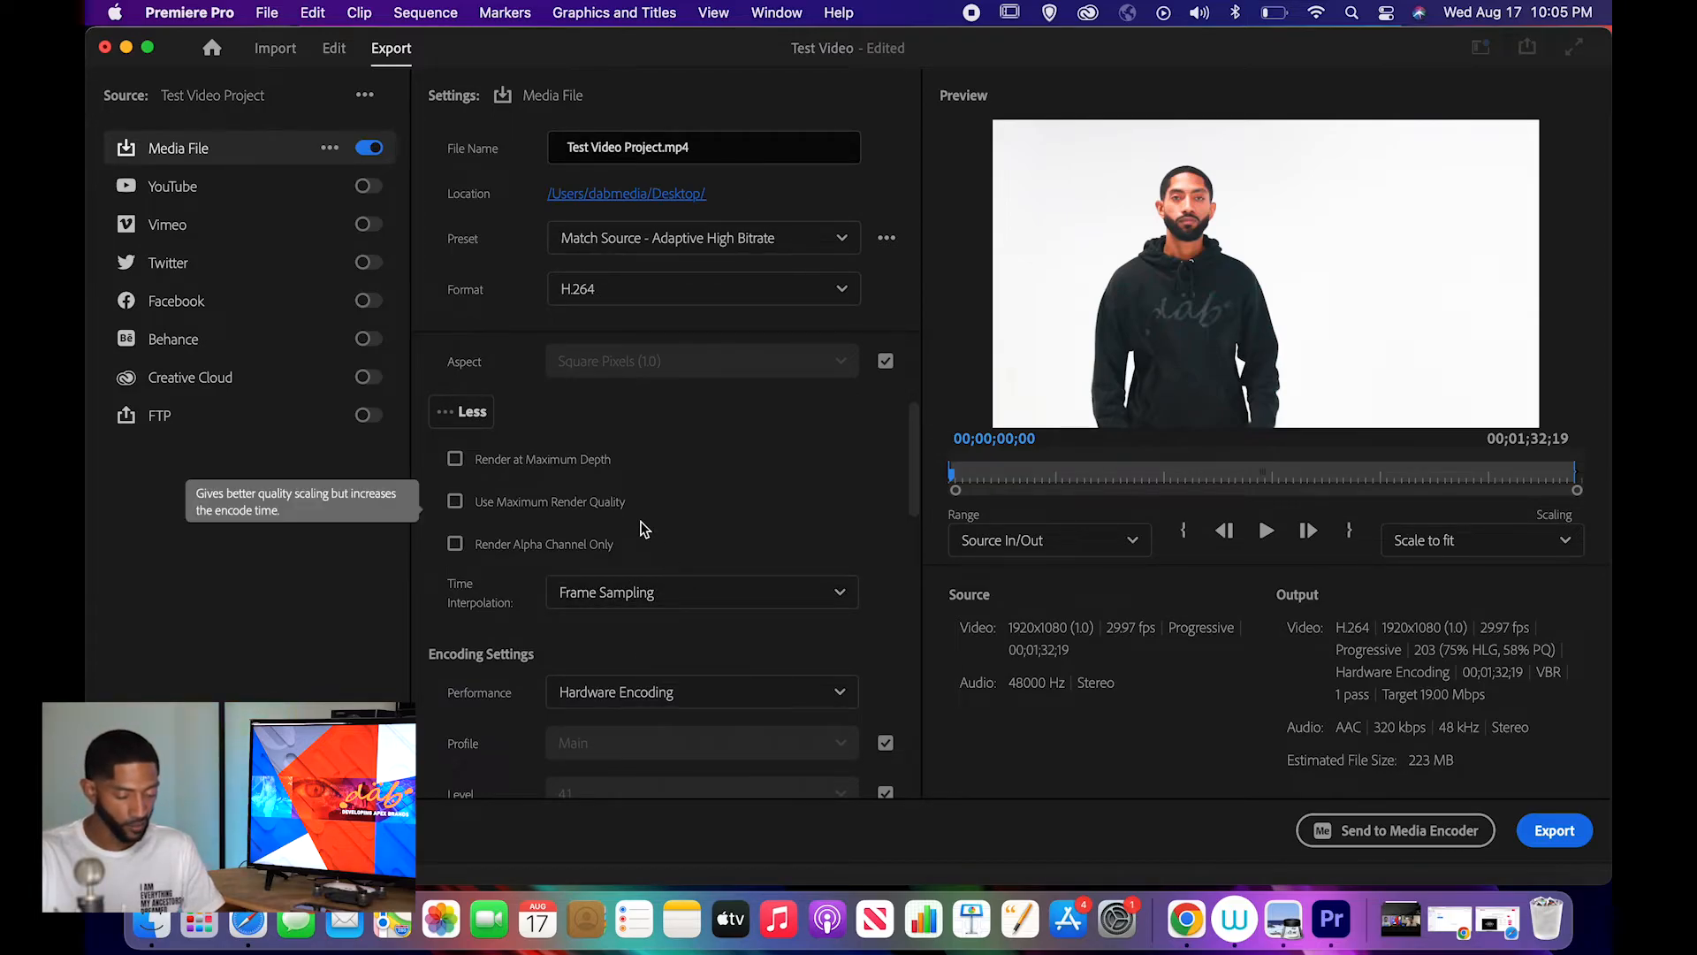
{"action": "scroll", "coordinate": [644, 529], "scroll_direction": "up", "scroll_amount": 2}
{"action": "scroll", "coordinate": [643, 528], "scroll_direction": "down", "scroll_amount": 2}
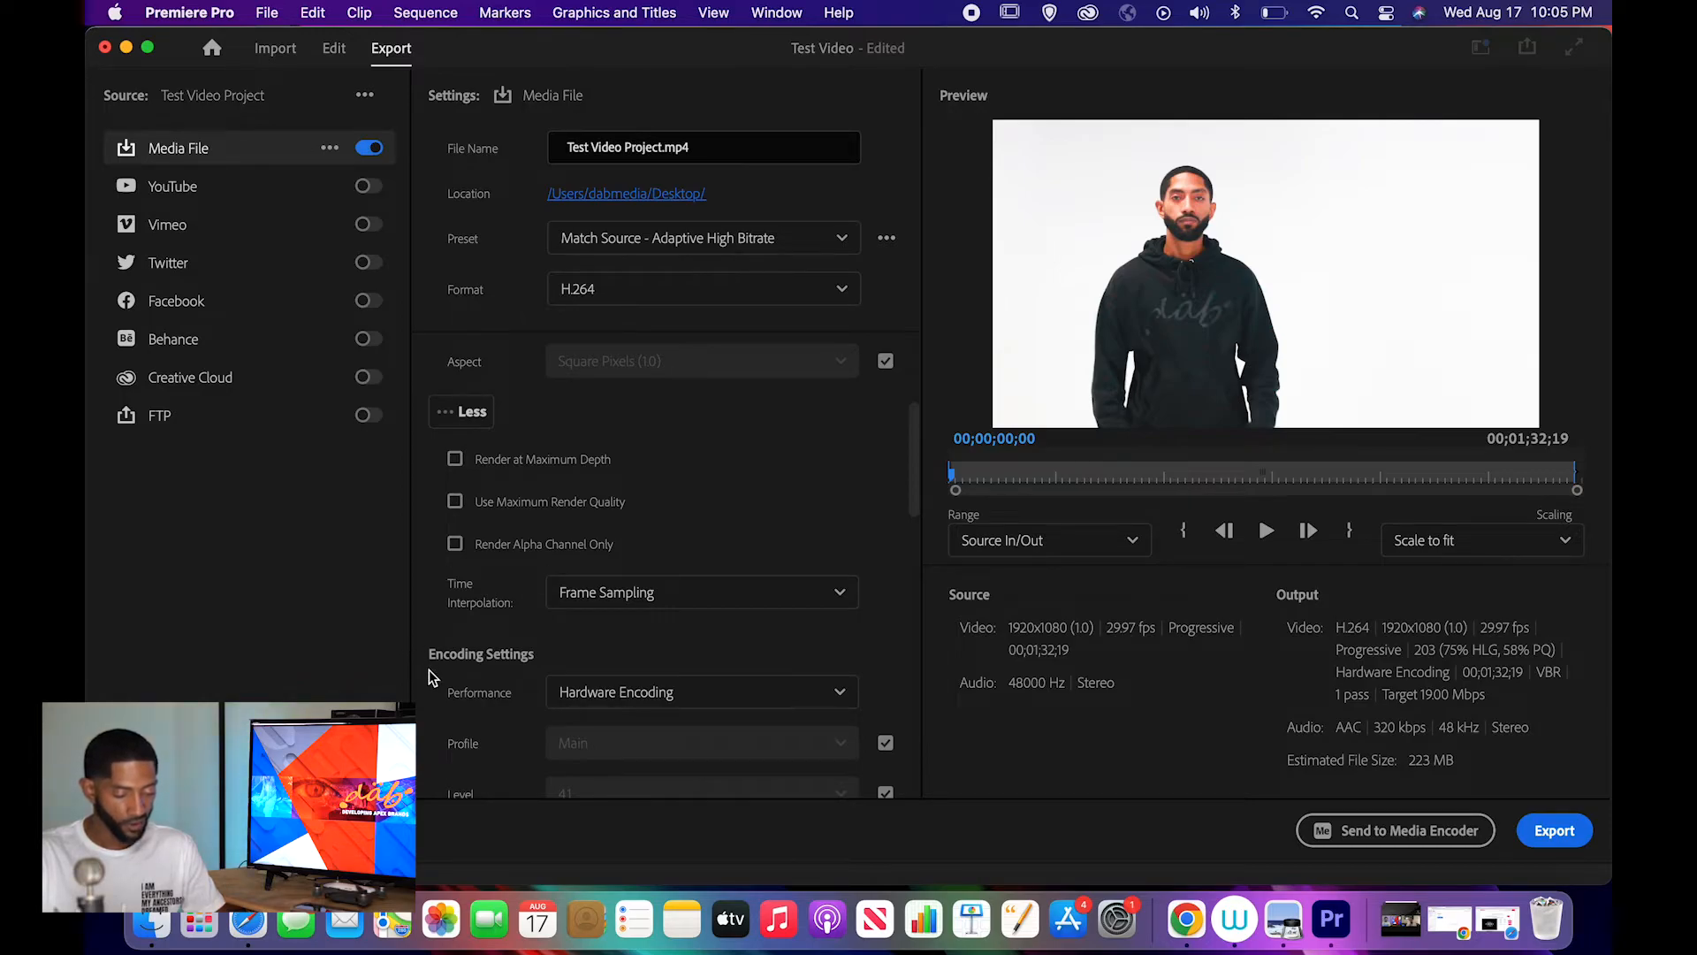
{"action": "scroll", "coordinate": [431, 675], "scroll_direction": "down", "scroll_amount": 10}
{"action": "scroll", "coordinate": [431, 676], "scroll_direction": "down", "scroll_amount": 8}
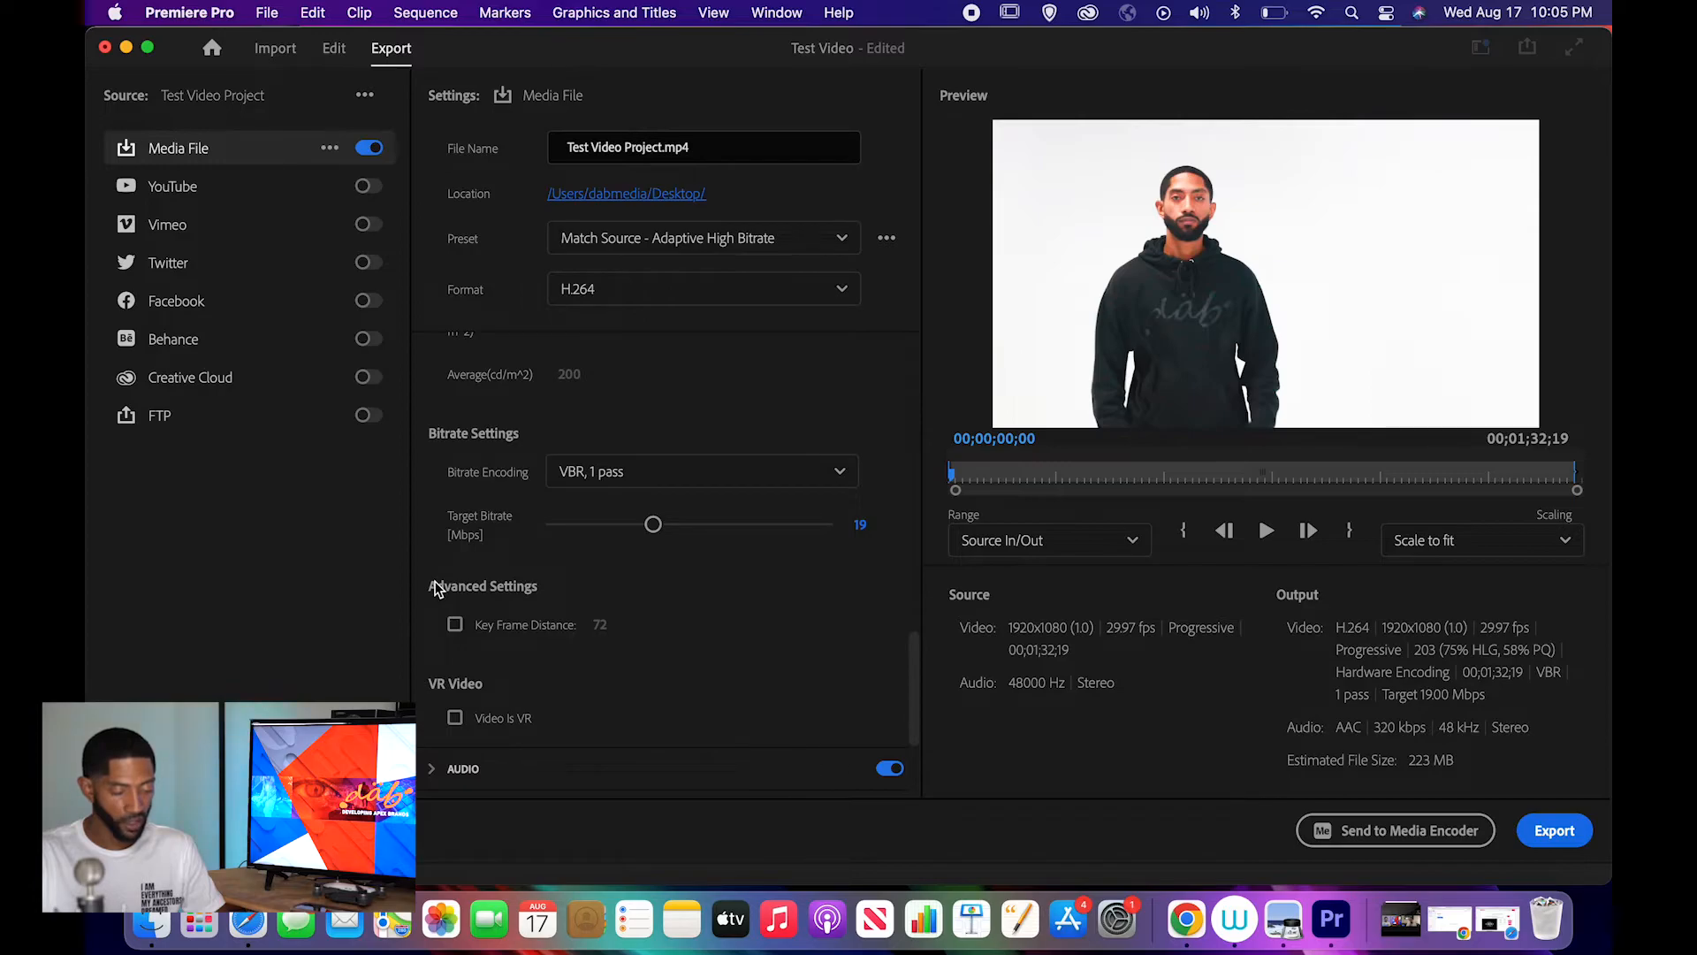
{"action": "scroll", "coordinate": [448, 500], "scroll_direction": "up", "scroll_amount": 5}
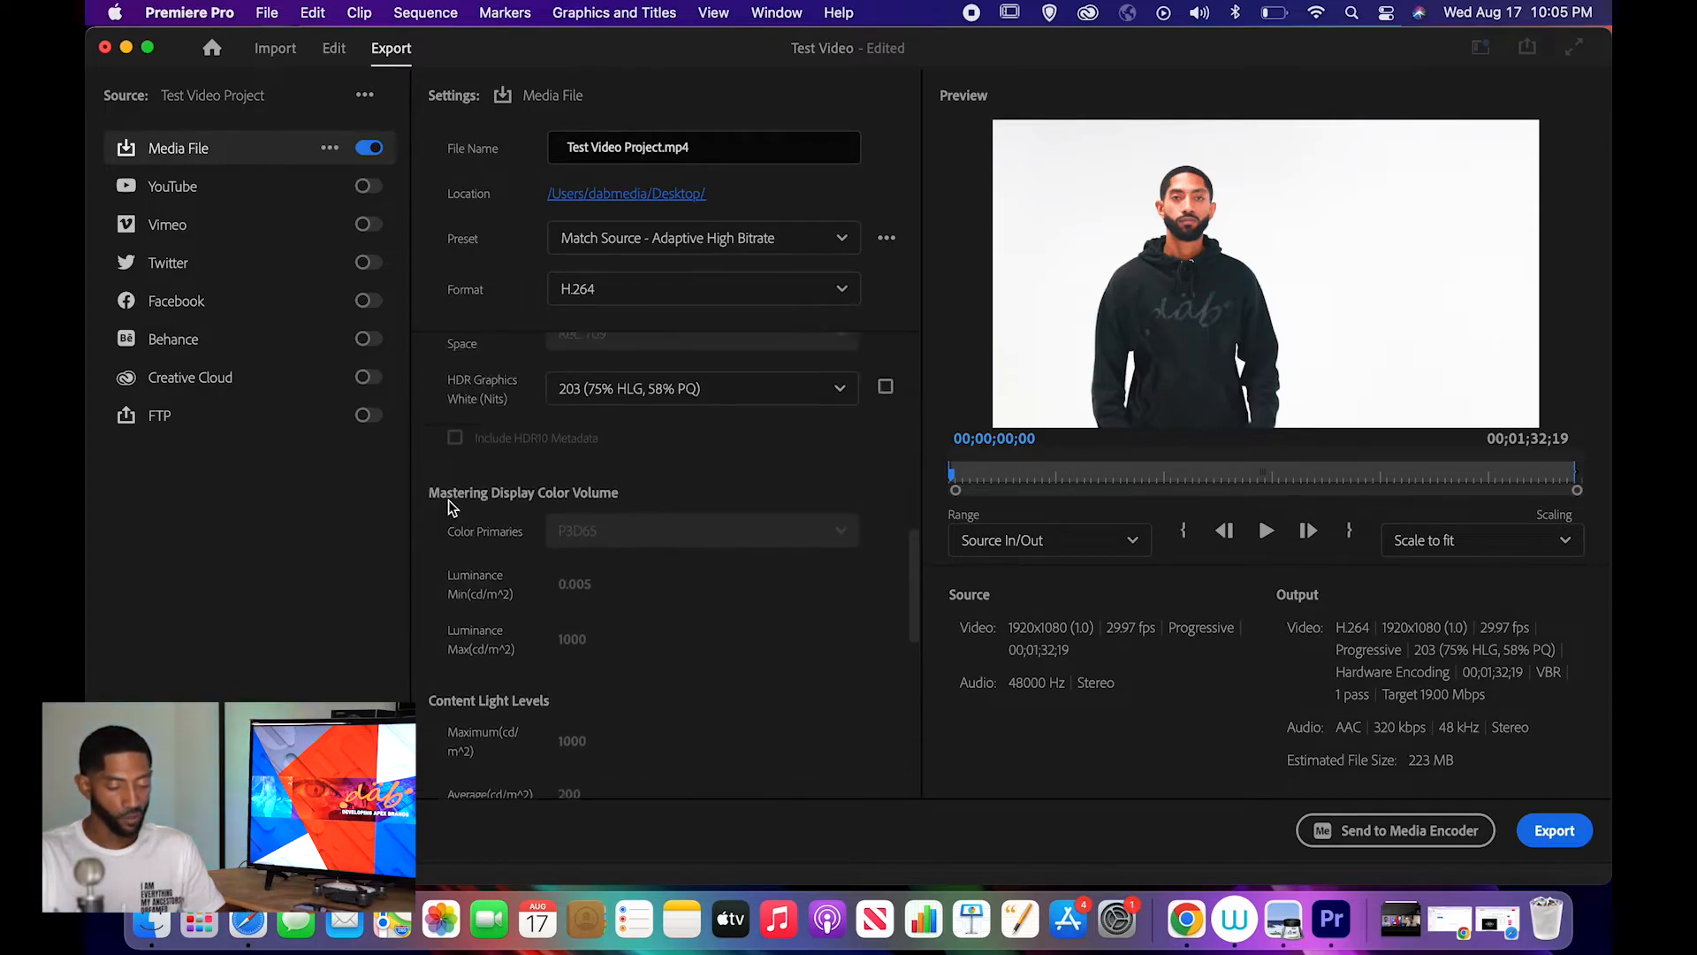
{"action": "scroll", "coordinate": [451, 507], "scroll_direction": "up", "scroll_amount": 8}
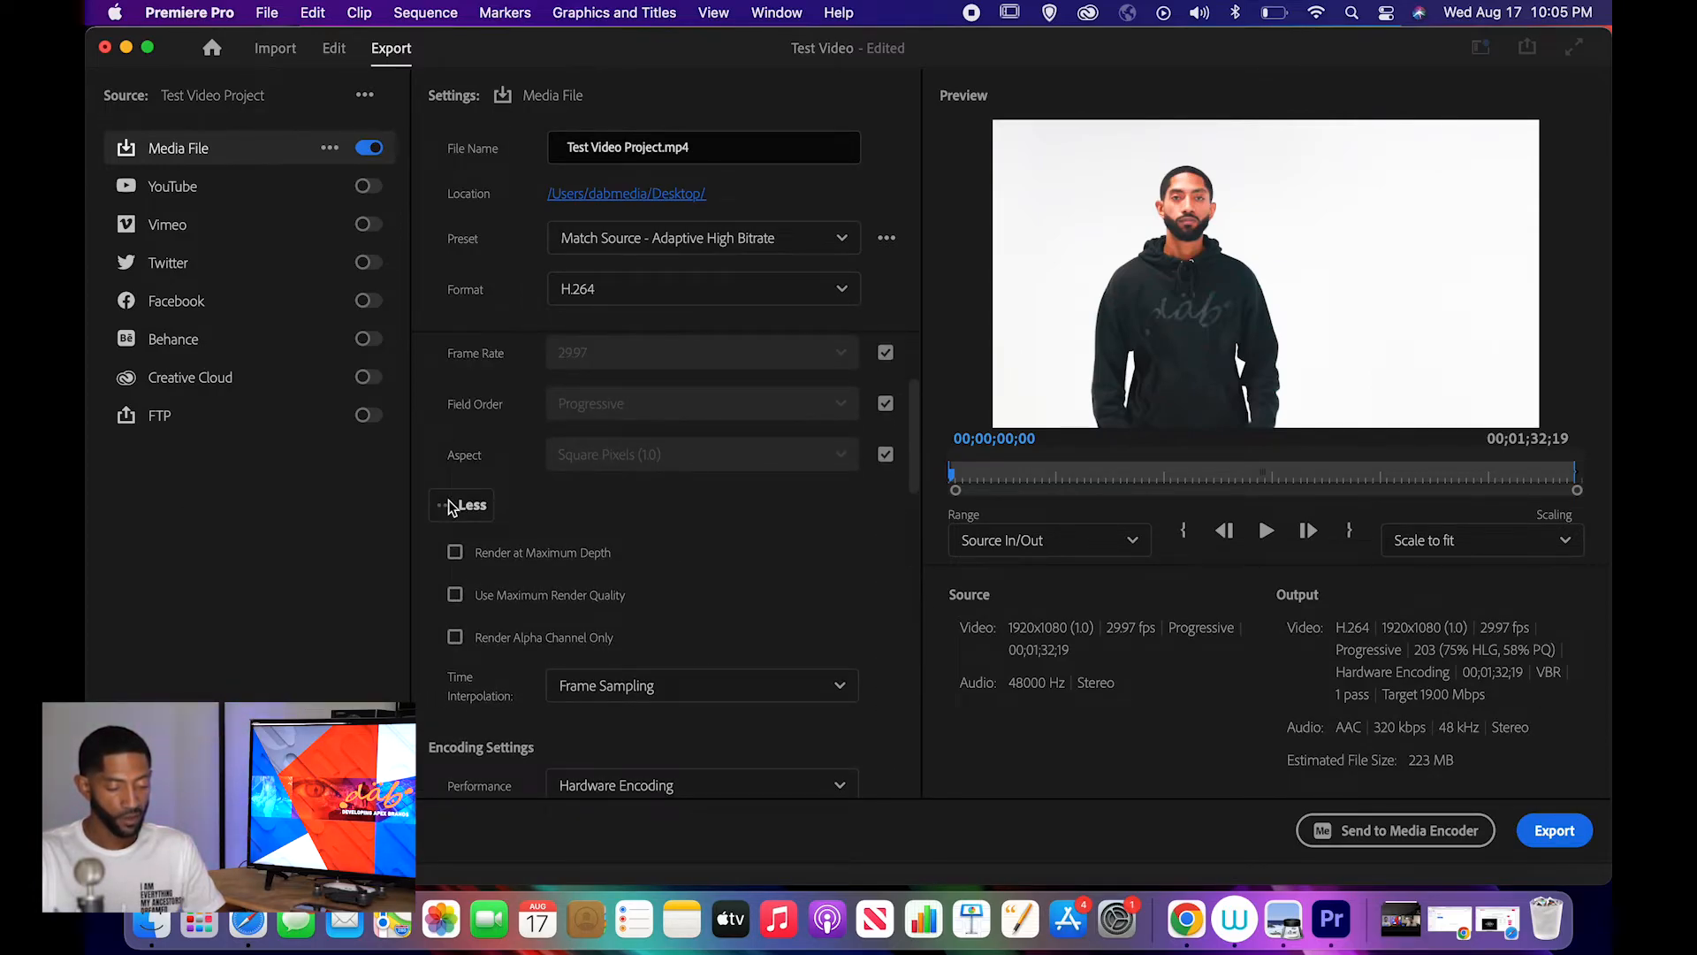
{"action": "left_click", "coordinate": [460, 506]}
{"action": "scroll", "coordinate": [451, 509], "scroll_direction": "up", "scroll_amount": 4}
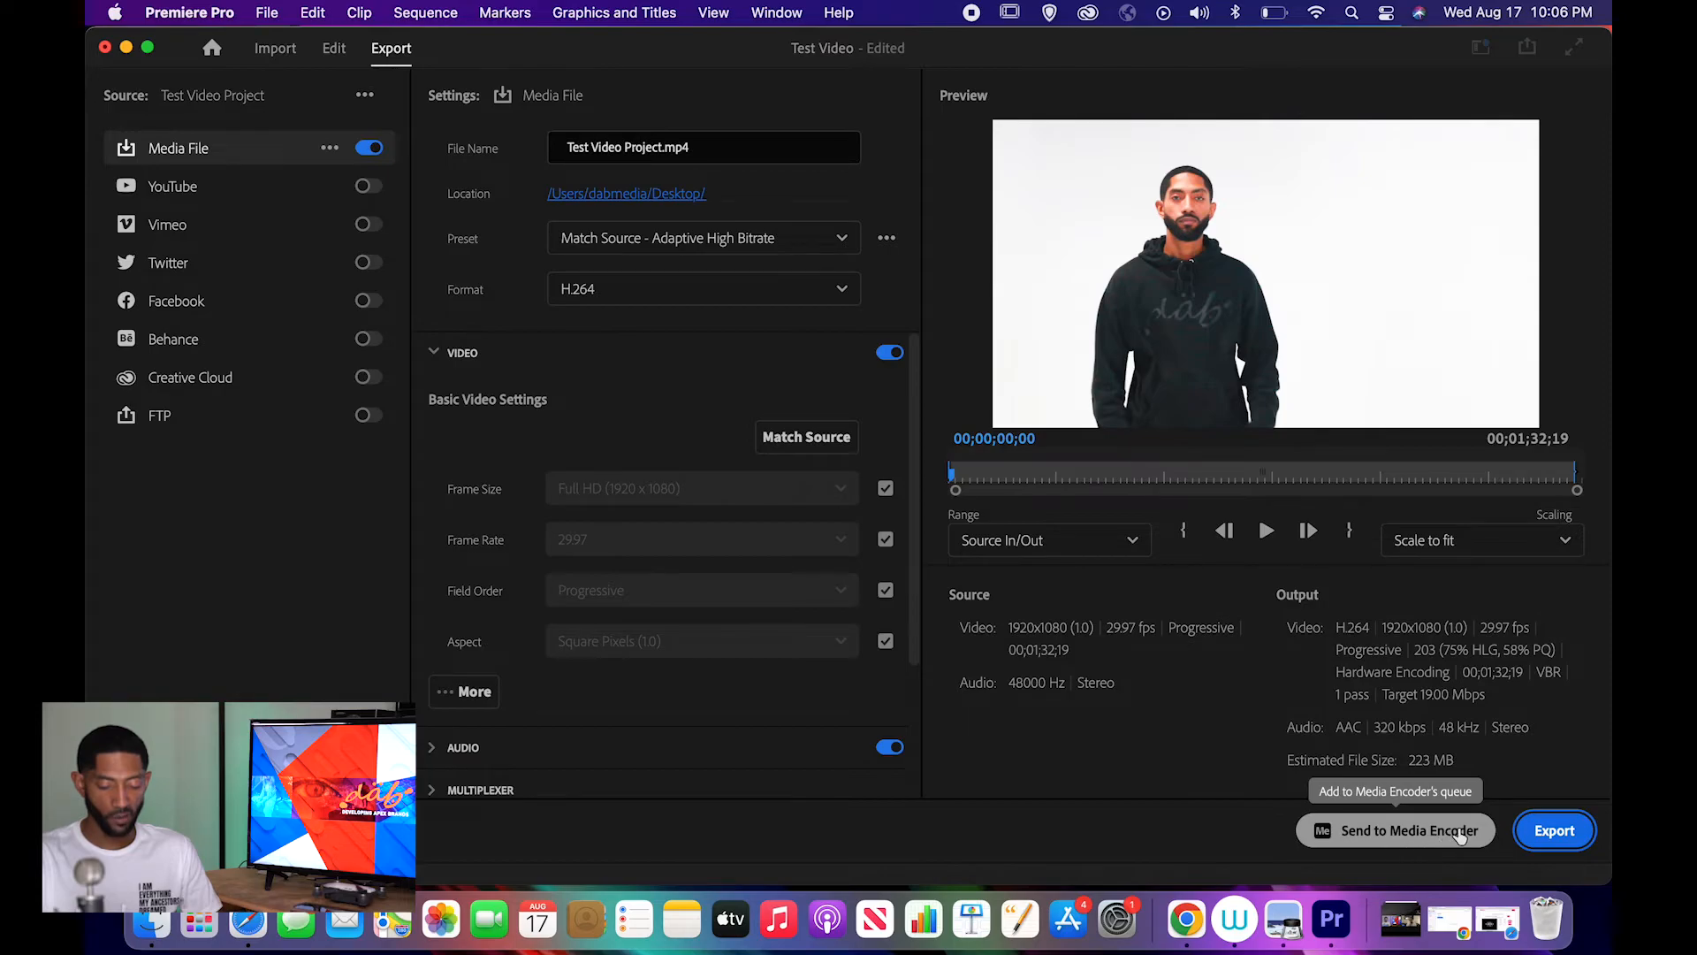
- Send the export to the Media Encoder queue and review the queued item's format choices, keeping H.264
{"action": "left_click", "coordinate": [1460, 833]}
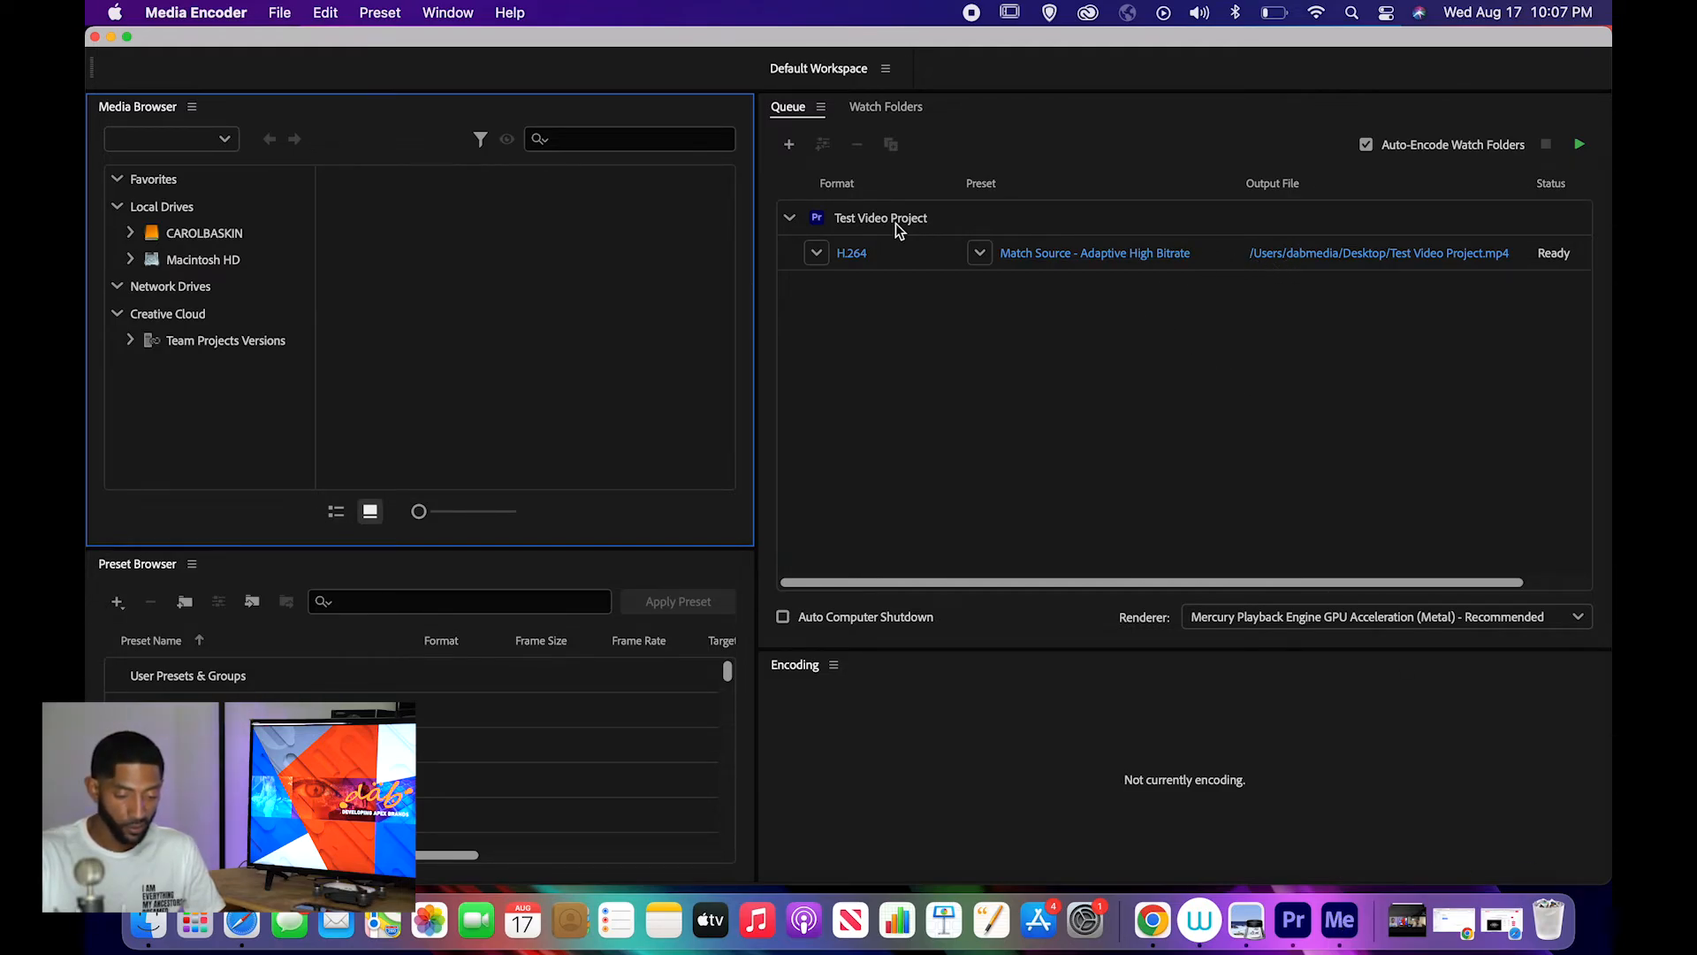
{"action": "left_click", "coordinate": [1078, 362]}
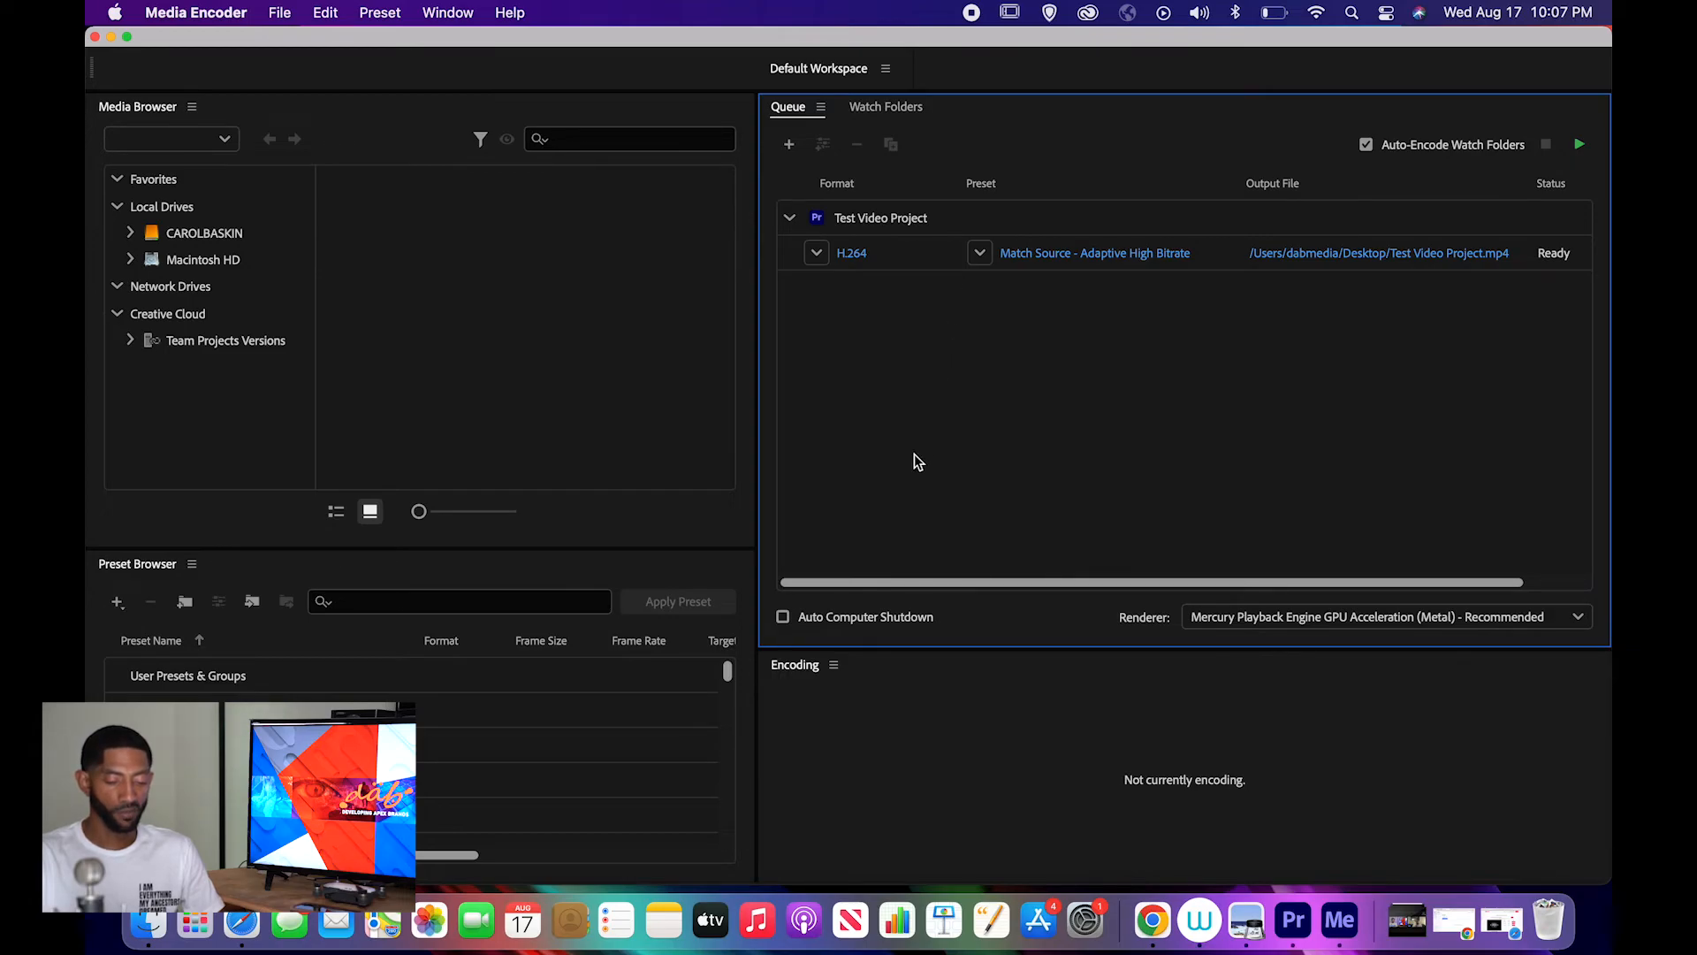
{"action": "left_click", "coordinate": [816, 254]}
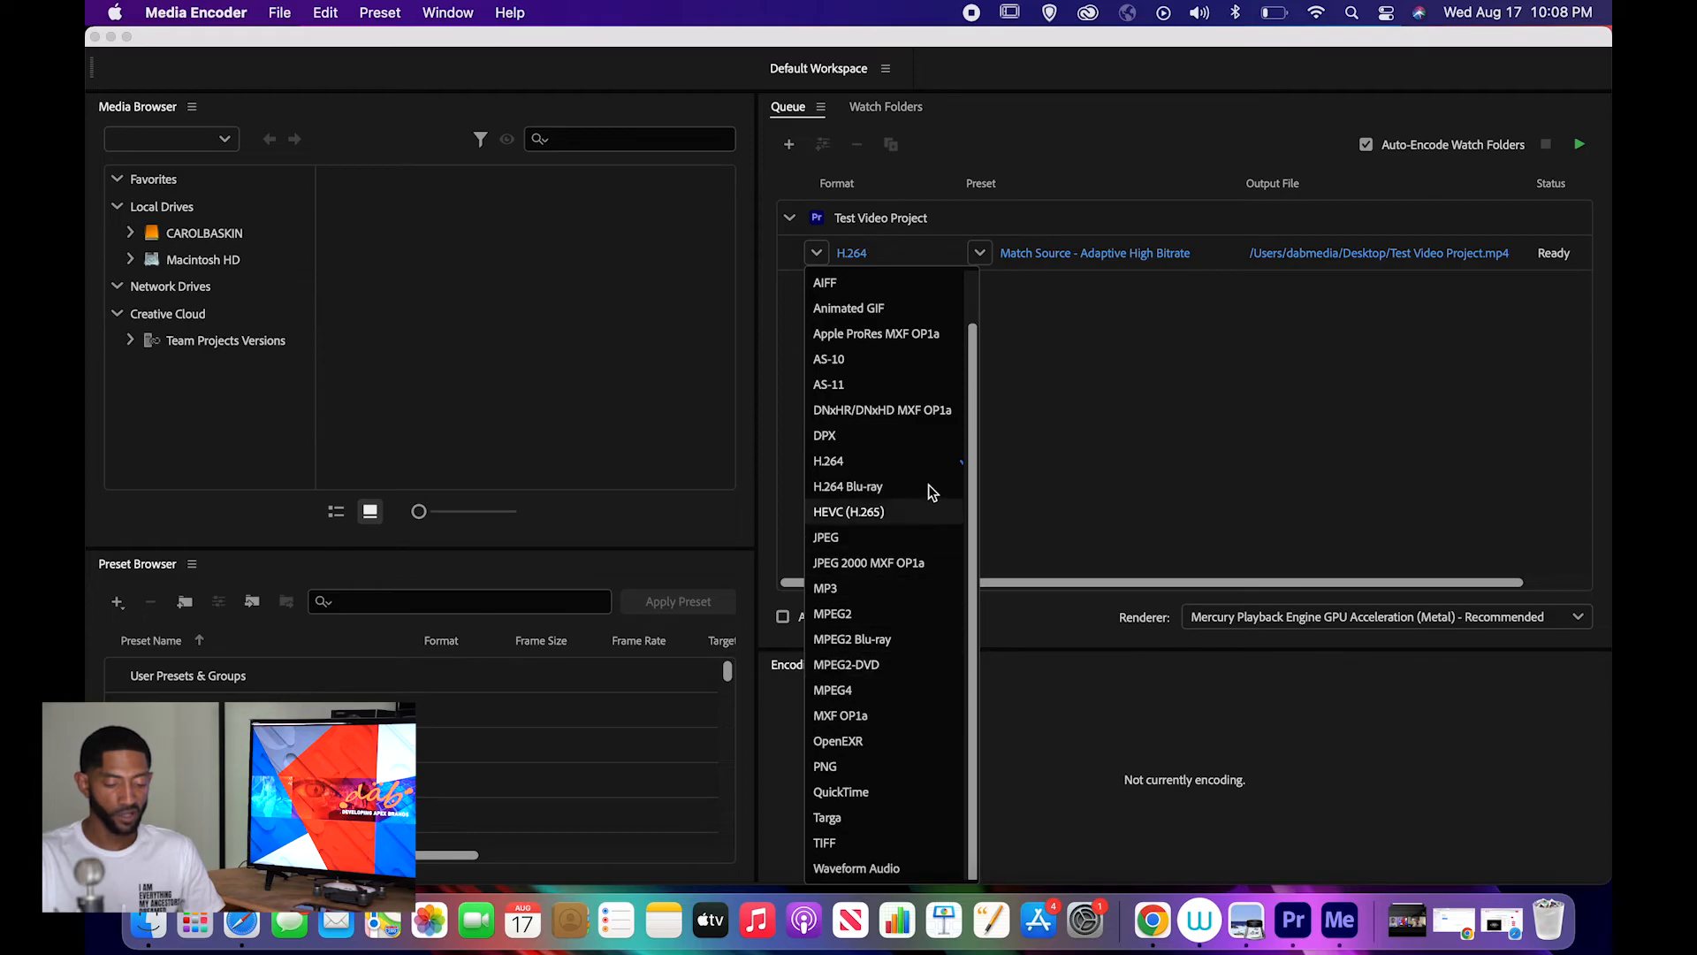
{"action": "left_click", "coordinate": [1073, 492]}
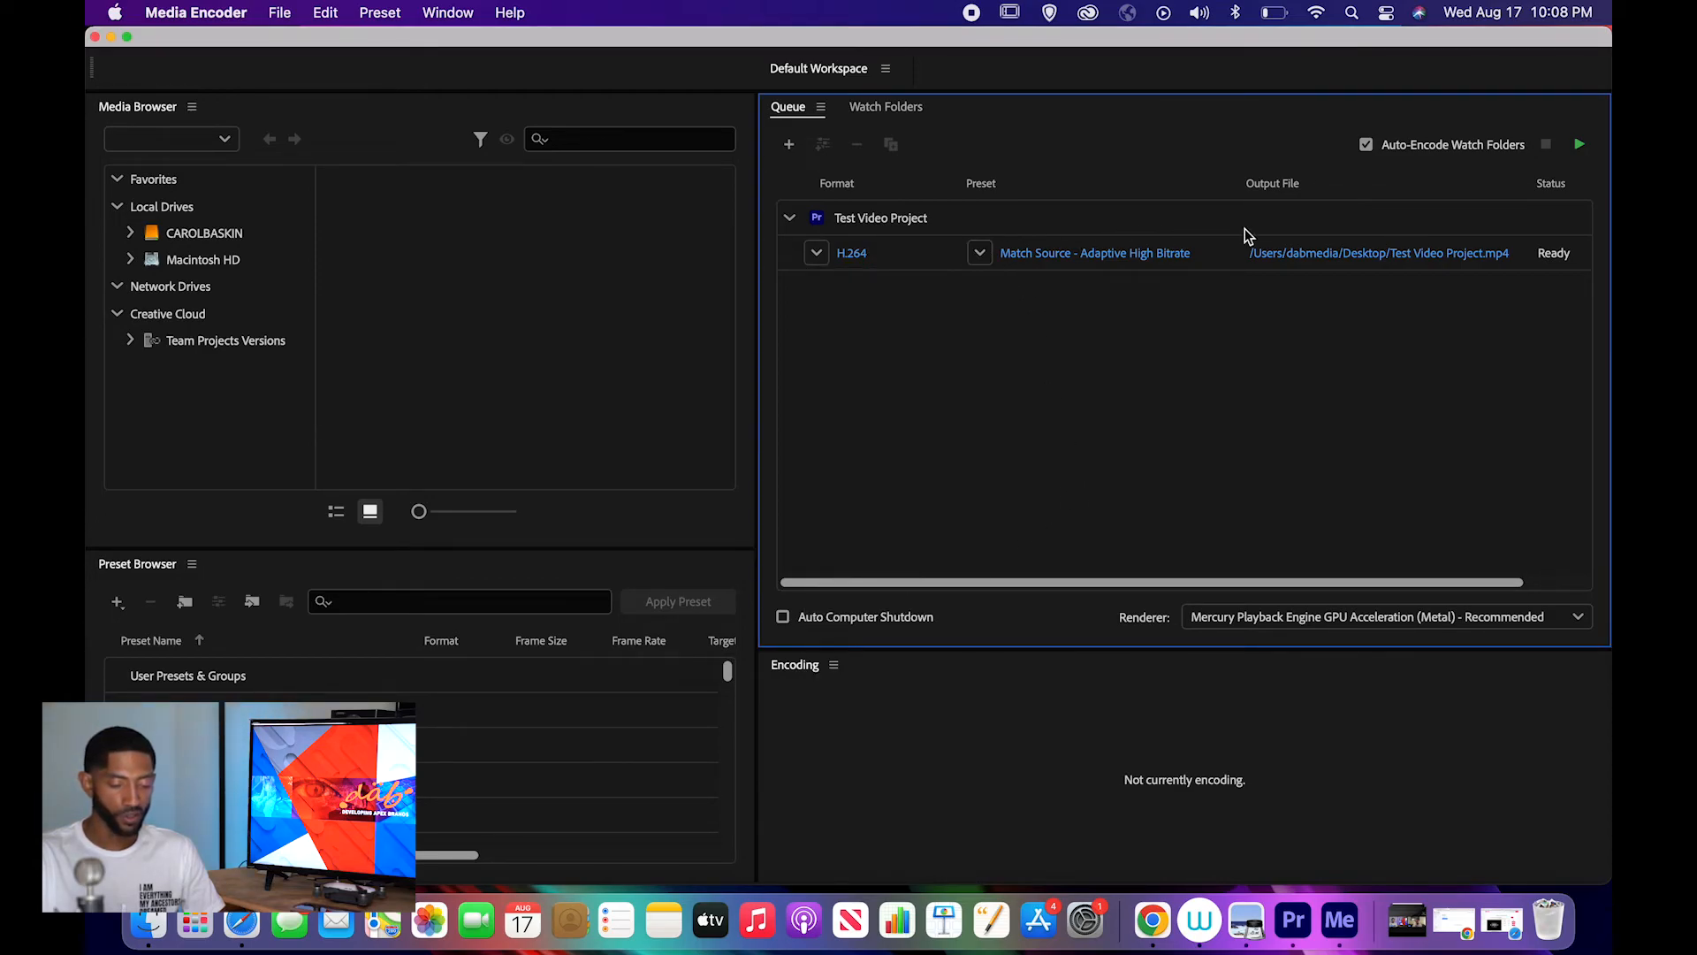